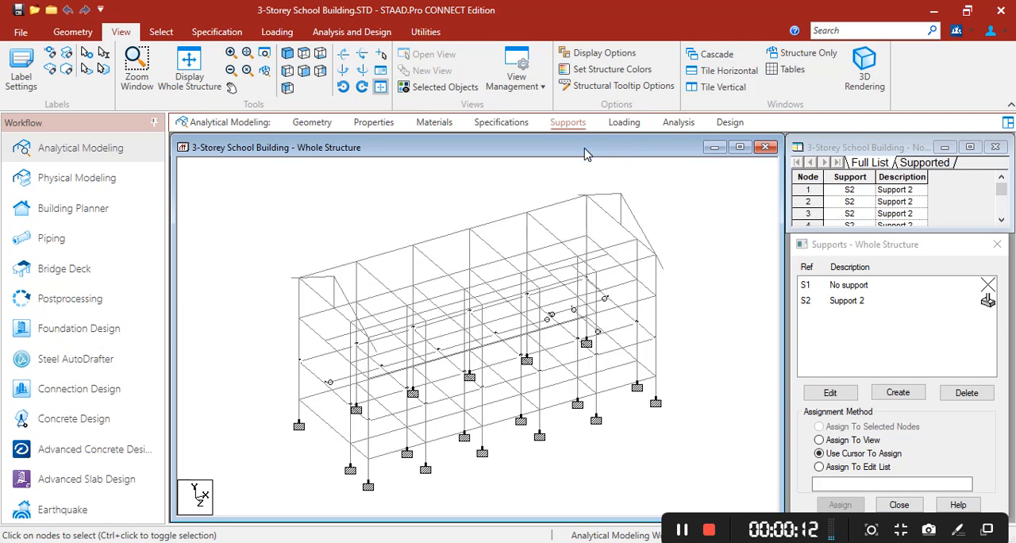
# Step: Add a primary reference load definition numbered 1, of loading type Dead, titled REF DL
pyautogui.click(622, 123)
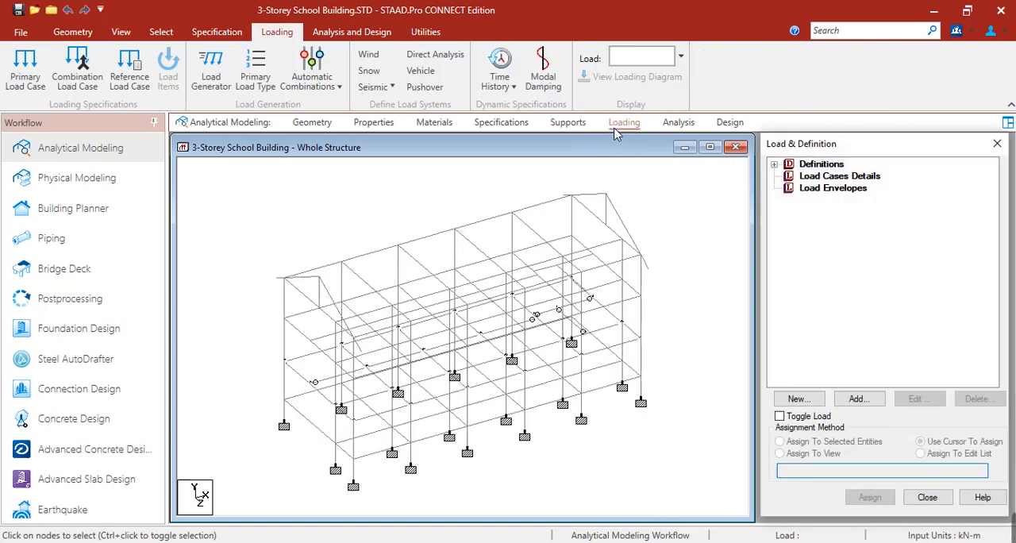
pyautogui.click(800, 541)
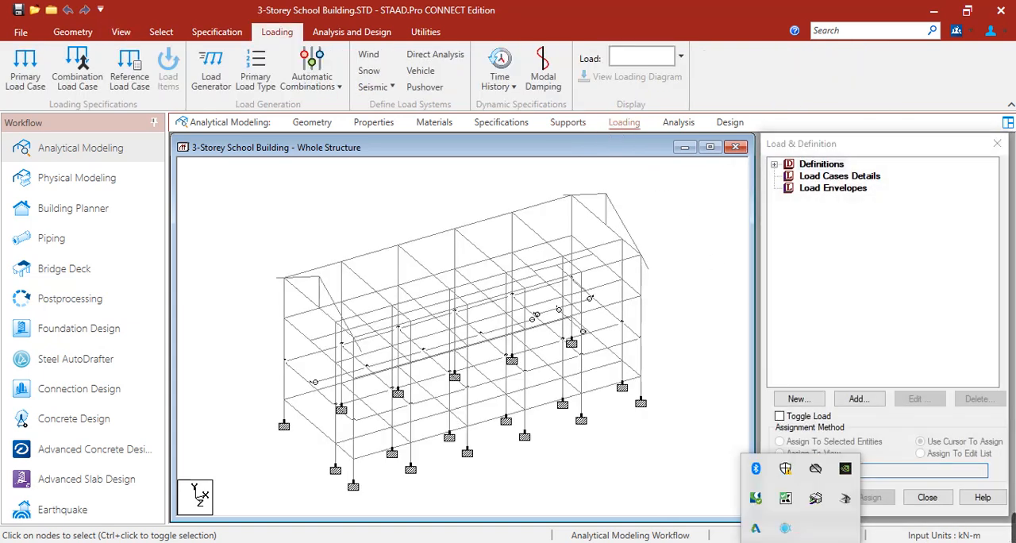
pyautogui.click(727, 349)
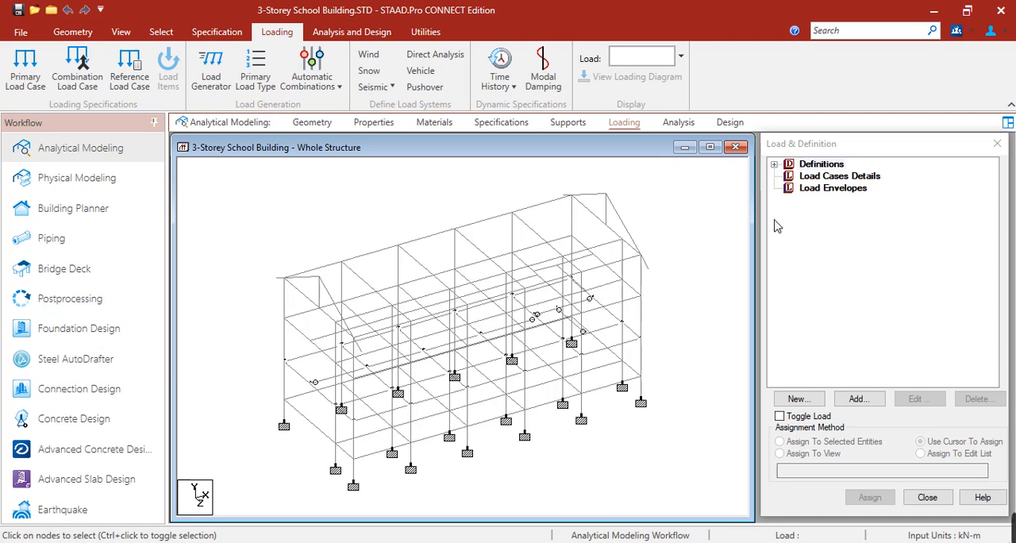
pyautogui.click(775, 165)
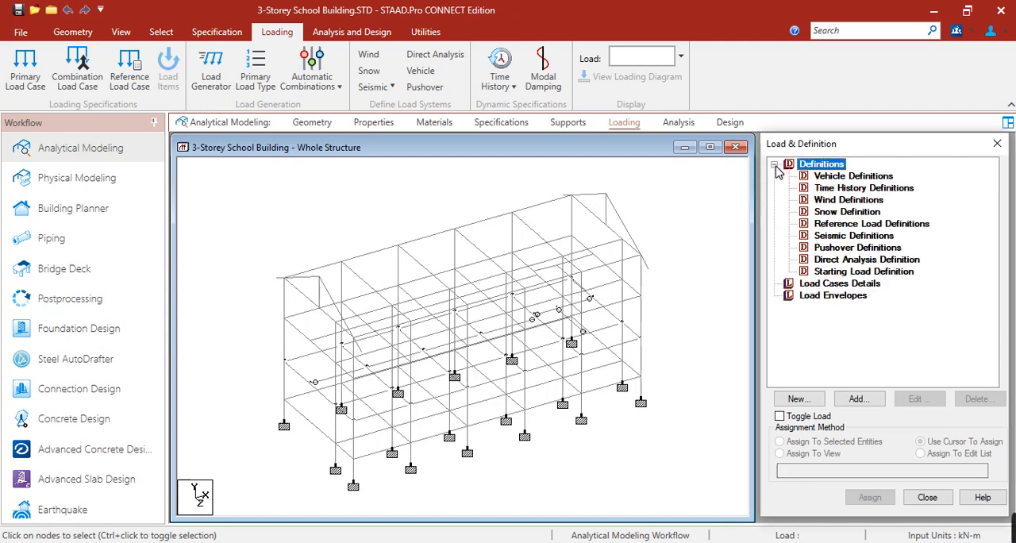
pyautogui.click(860, 226)
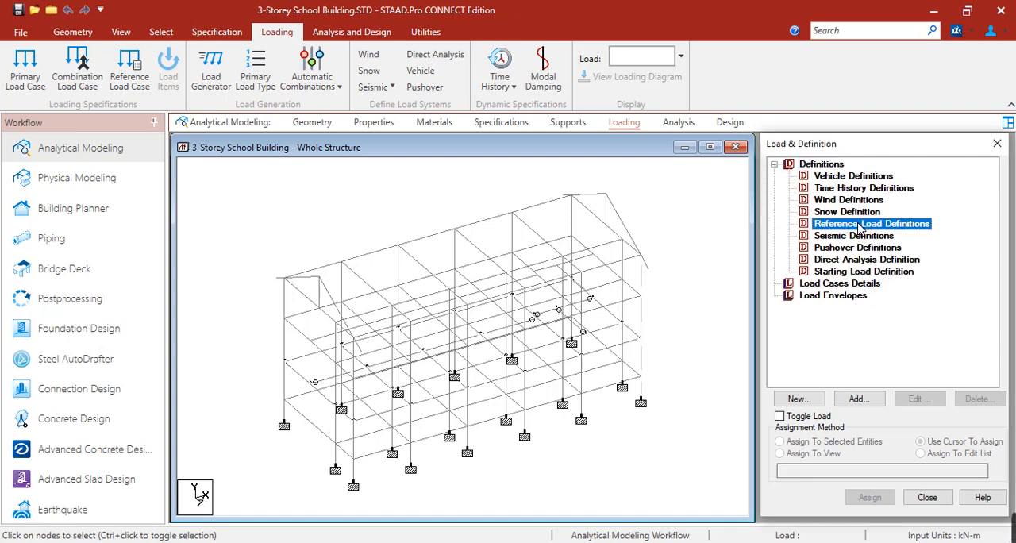
pyautogui.click(858, 399)
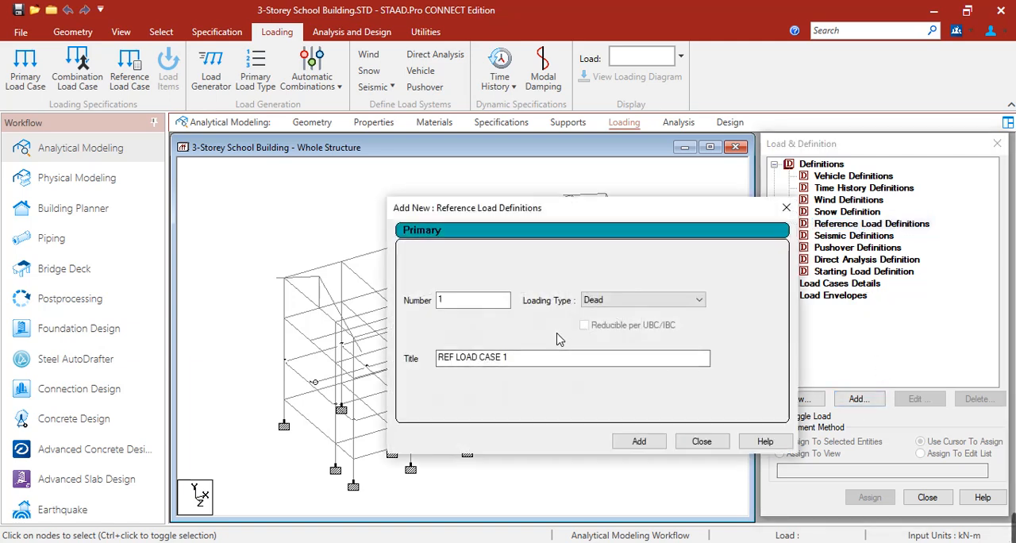
pyautogui.moveTo(539, 363); pyautogui.dragTo(458, 364)
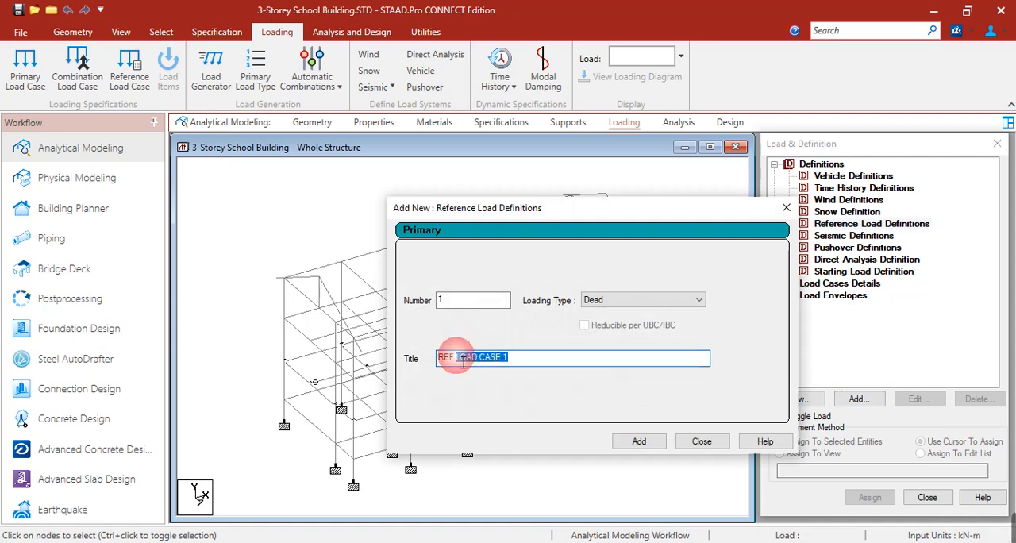
pyautogui.write('DL')
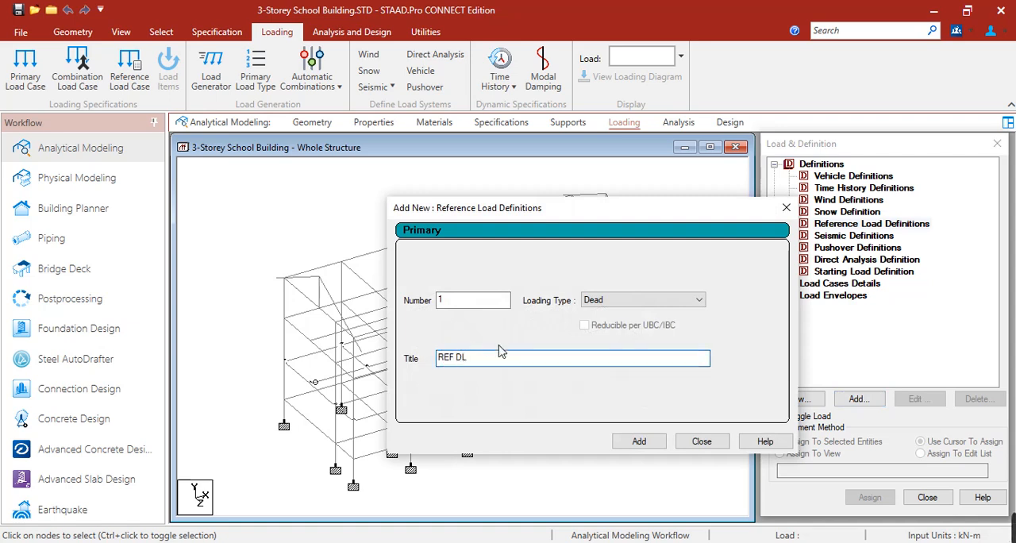
pyautogui.click(636, 442)
pyautogui.click(680, 443)
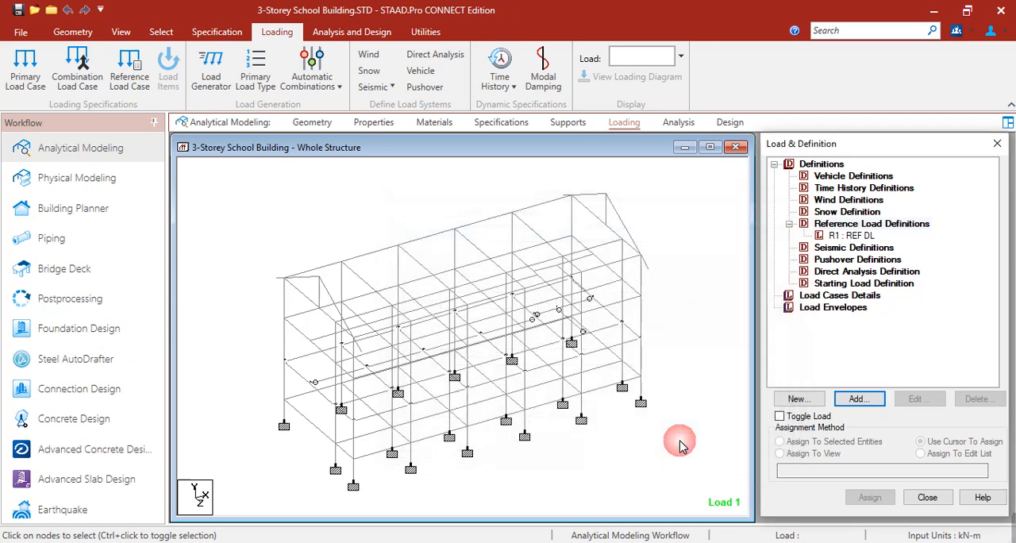
pyautogui.click(707, 351)
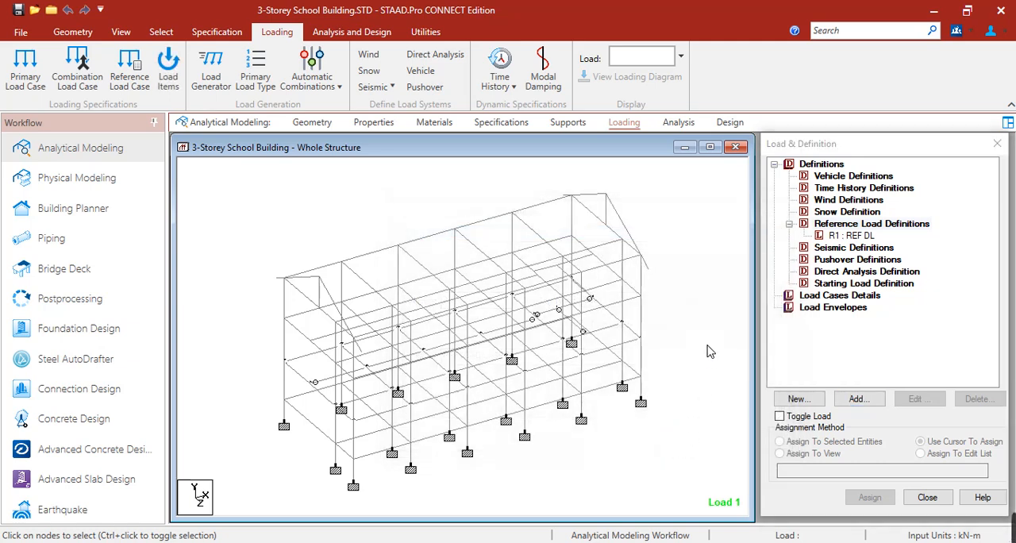
# Step: Add a selfweight load item in the Y direction with factor -1 to the REF DL reference load
pyautogui.click(857, 237)
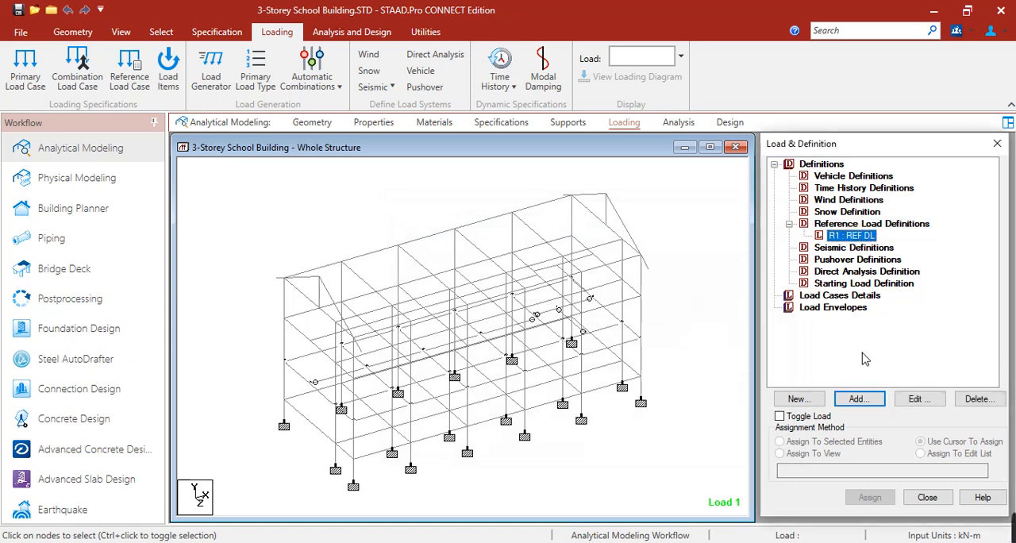
pyautogui.click(862, 400)
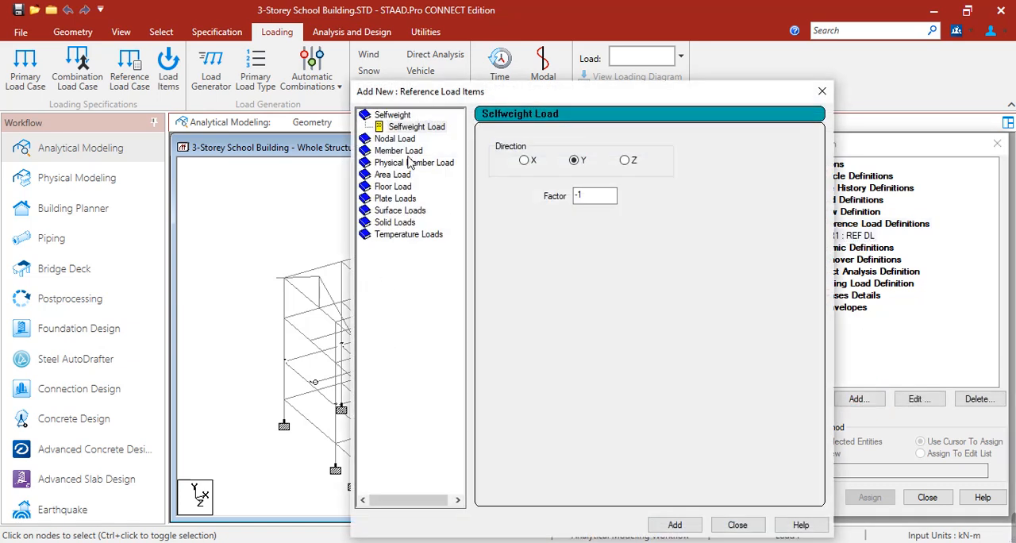
pyautogui.click(403, 127)
pyautogui.click(395, 115)
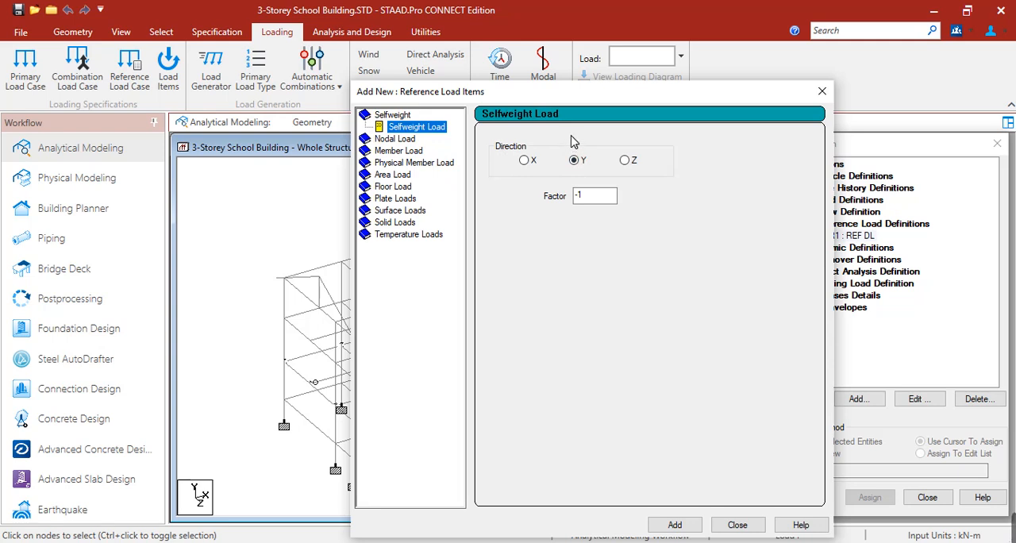
pyautogui.click(695, 525)
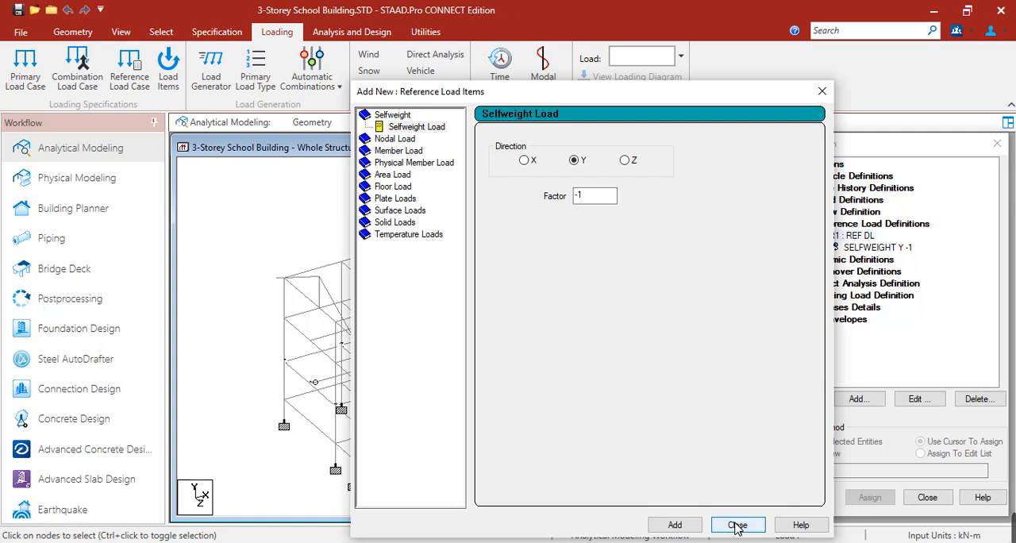
pyautogui.click(738, 524)
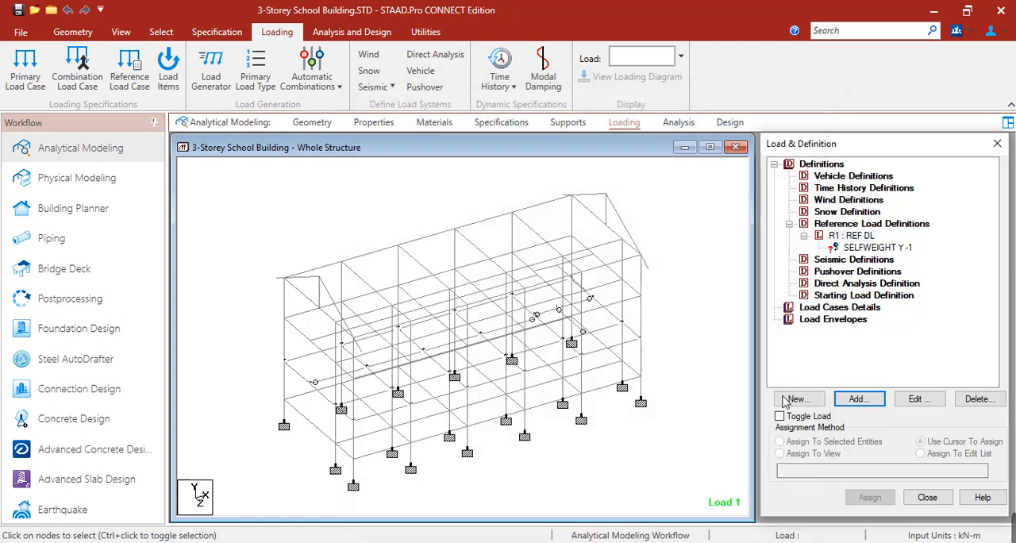
# Step: Assign the Y-direction selfweight load to the whole structure using the Assign To View method
pyautogui.click(870, 248)
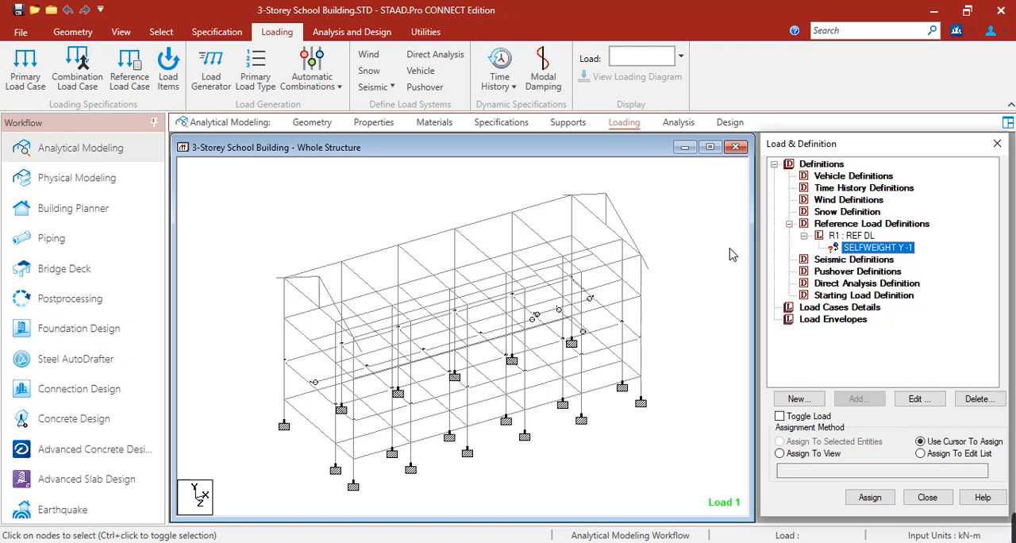
pyautogui.click(803, 453)
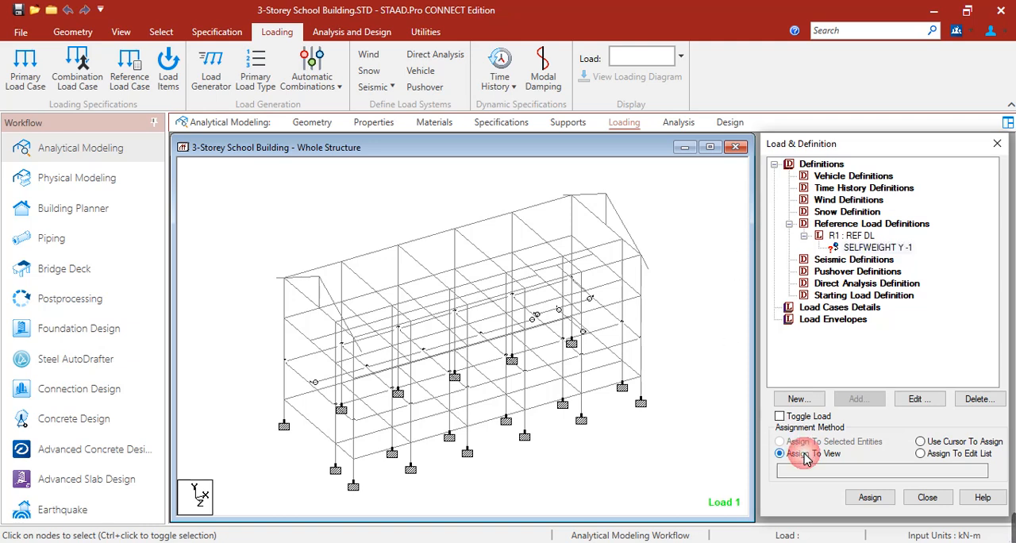
pyautogui.click(870, 498)
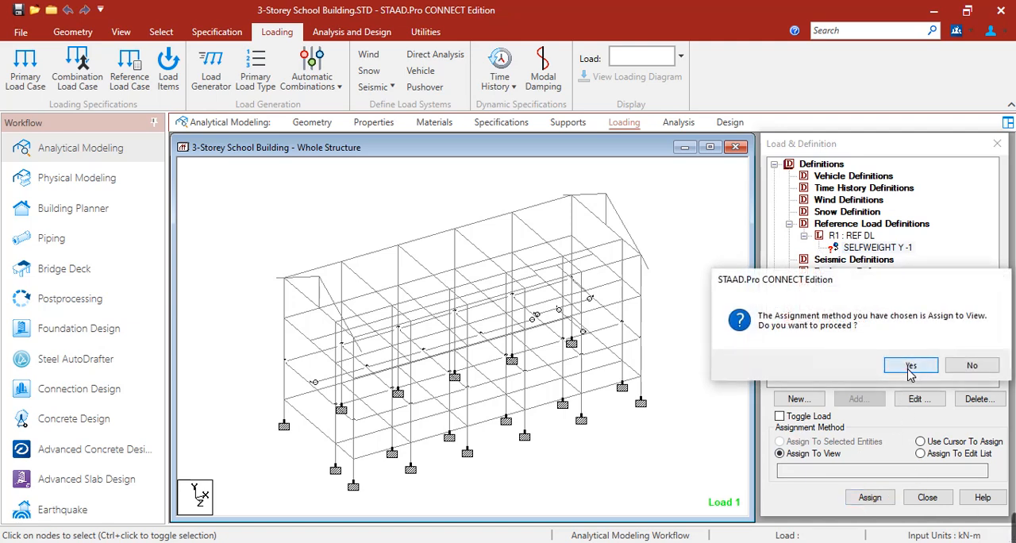
pyautogui.click(909, 370)
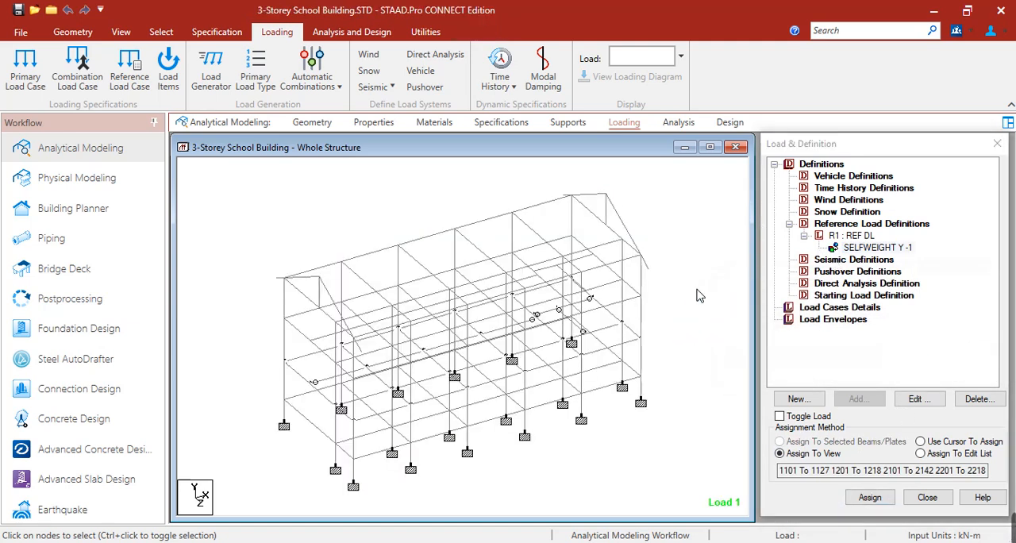
# Step: Switch to the Sample Loadings workbook in Excel and review the dead load values for CHB walls, ceiling, EE/ME, utilities and floor finish
pyautogui.click(477, 542)
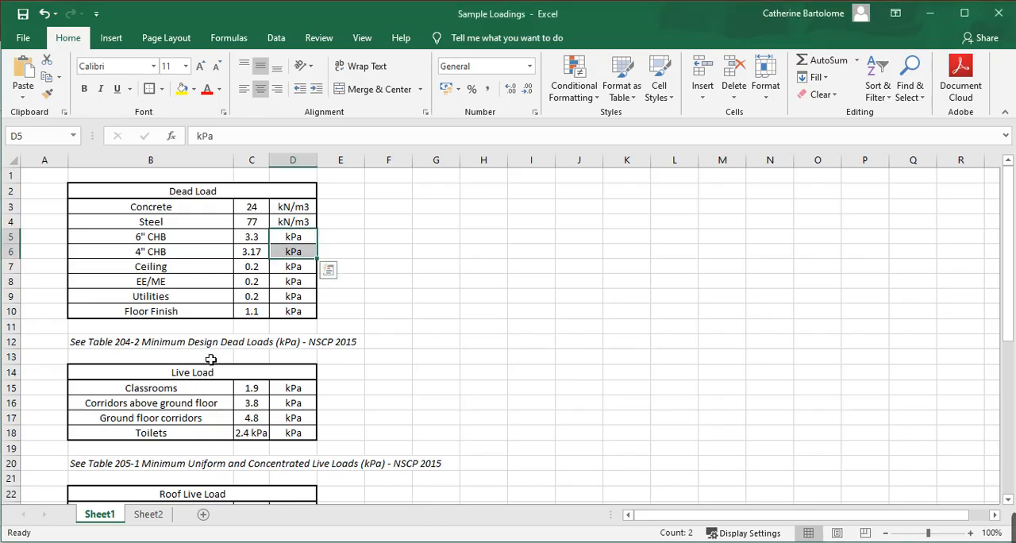
pyautogui.click(196, 284)
pyautogui.moveTo(252, 240); pyautogui.dragTo(258, 254)
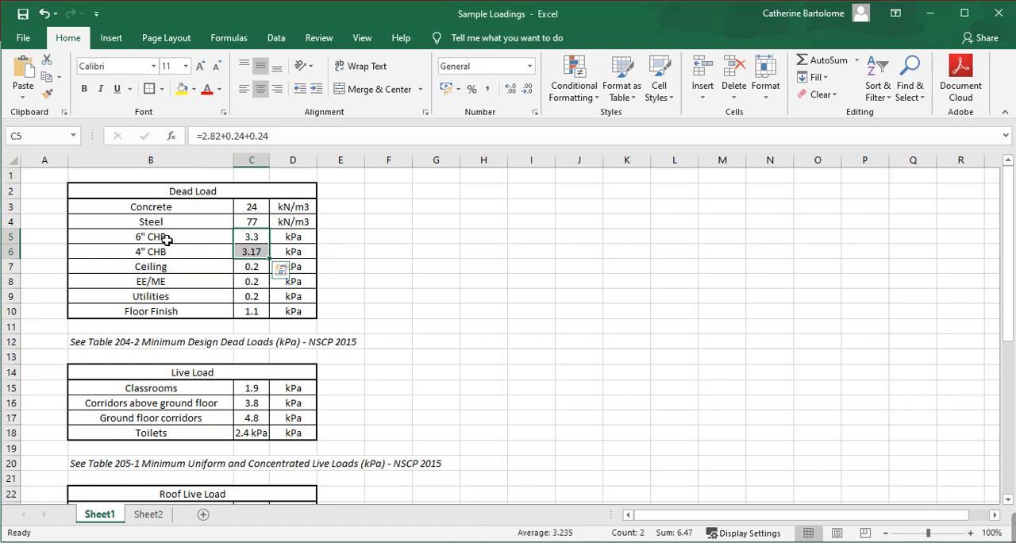
pyautogui.moveTo(166, 239); pyautogui.dragTo(254, 240)
pyautogui.moveTo(145, 254); pyautogui.dragTo(307, 258)
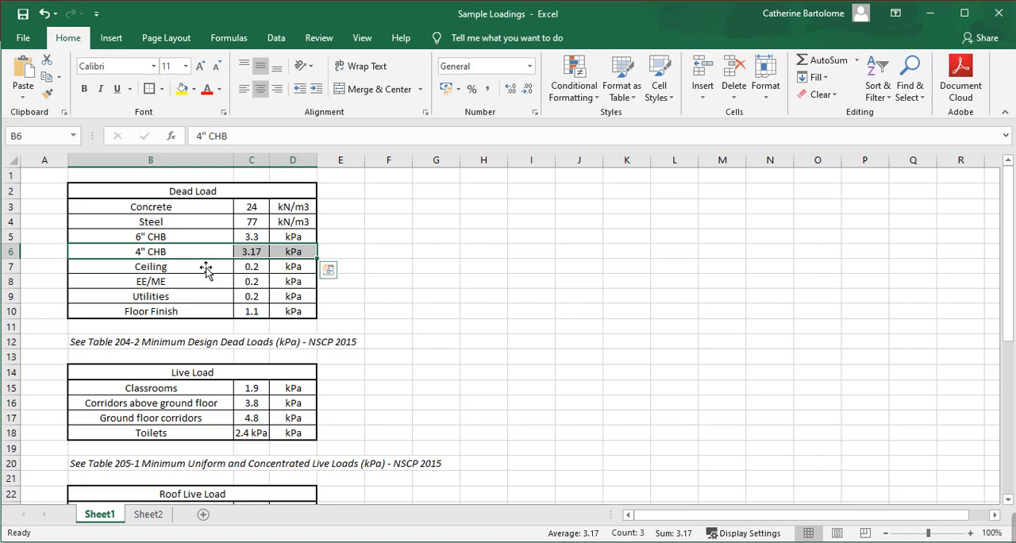
pyautogui.moveTo(125, 272); pyautogui.dragTo(291, 297)
pyautogui.moveTo(120, 317); pyautogui.dragTo(307, 320)
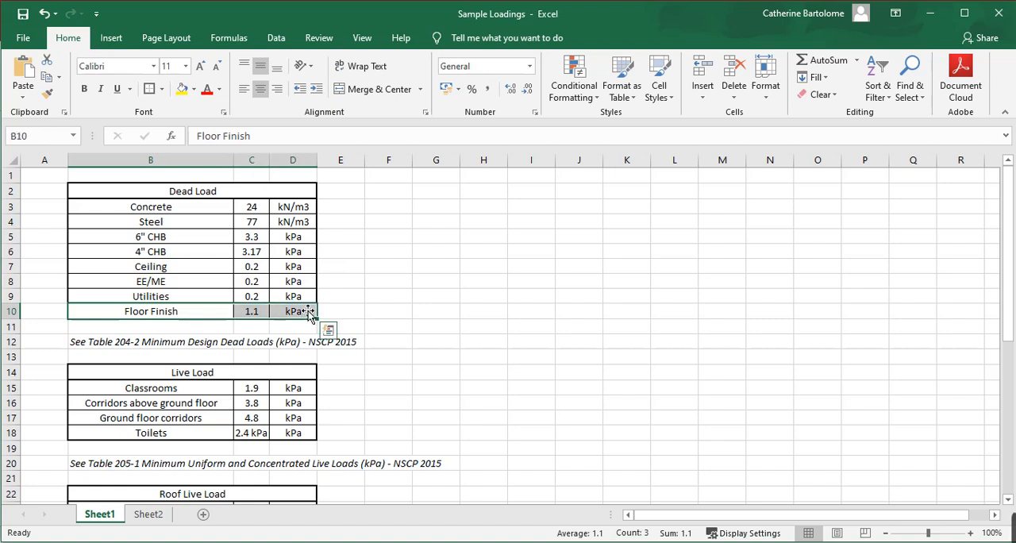
pyautogui.click(389, 283)
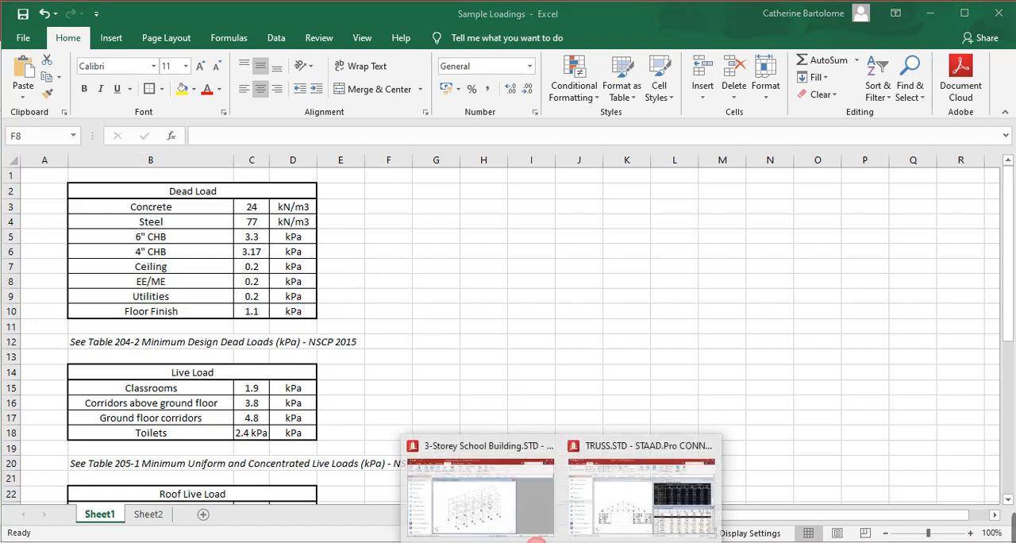
# Step: Return to the 3-Storey School Building model in STAAD.Pro and highlight the _EXT_WALLS beam group
pyautogui.click(469, 514)
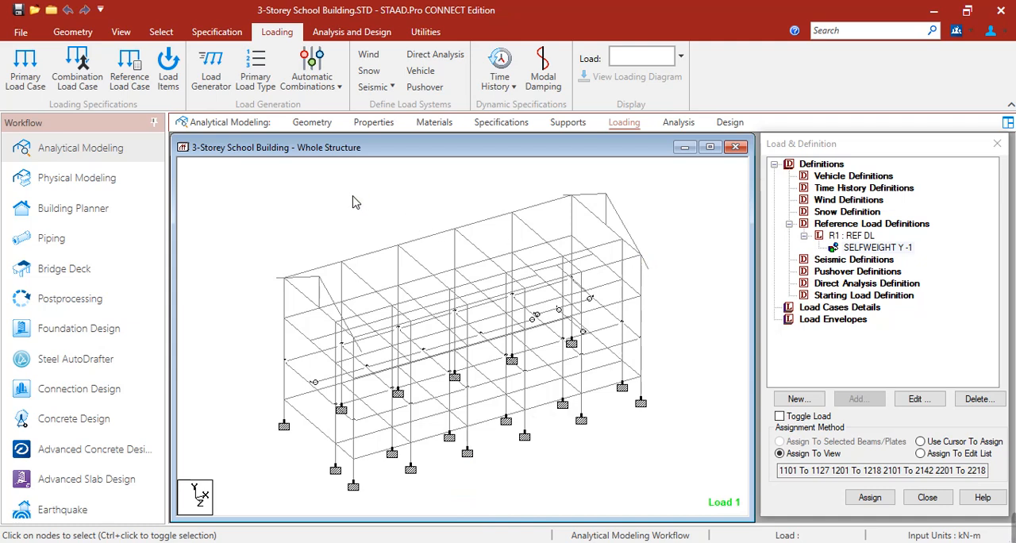
pyautogui.hotkey('ctrl', 'g')
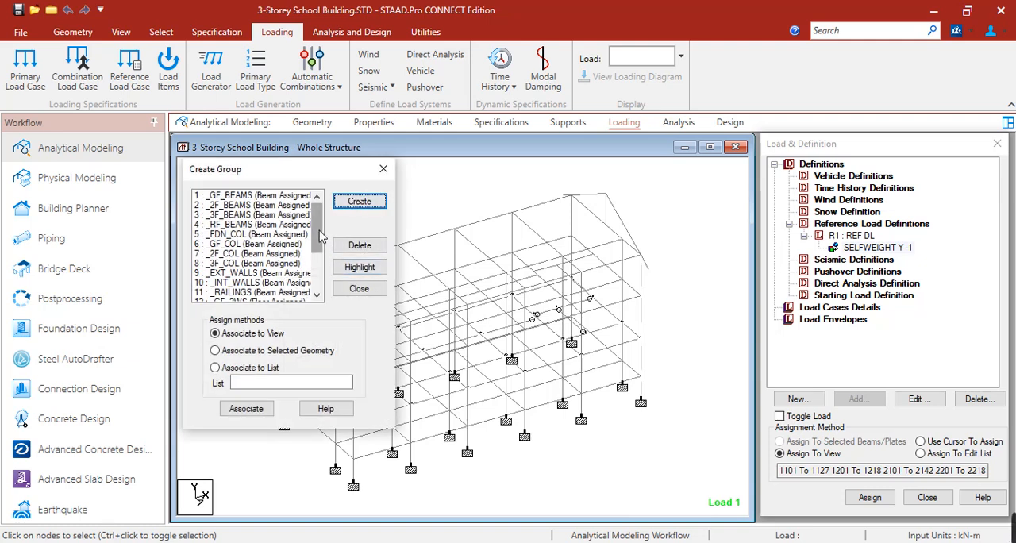
pyautogui.moveTo(461, 266); pyautogui.dragTo(569, 257, button='middle')
pyautogui.scroll(-1, 561, 252)
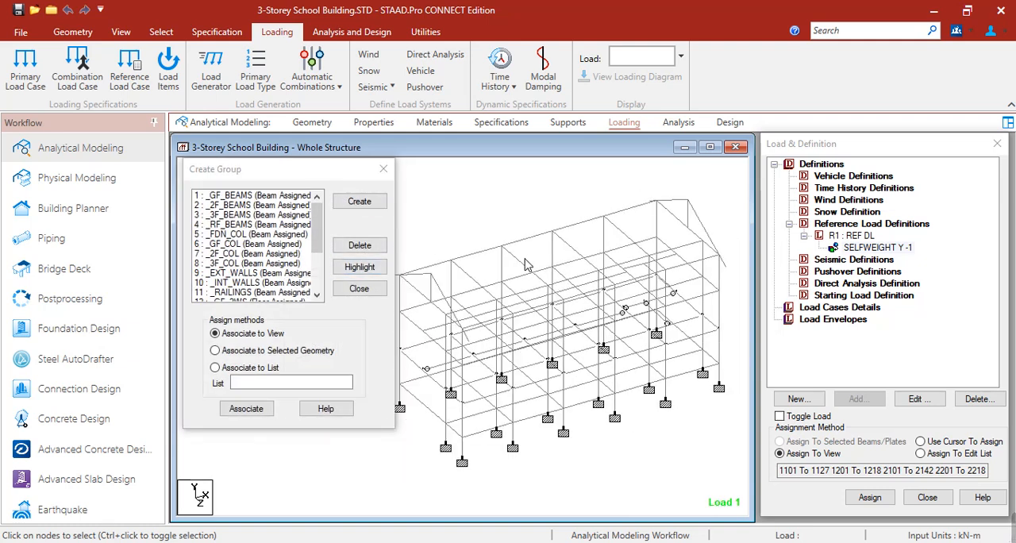
pyautogui.scroll(-3, 277, 262)
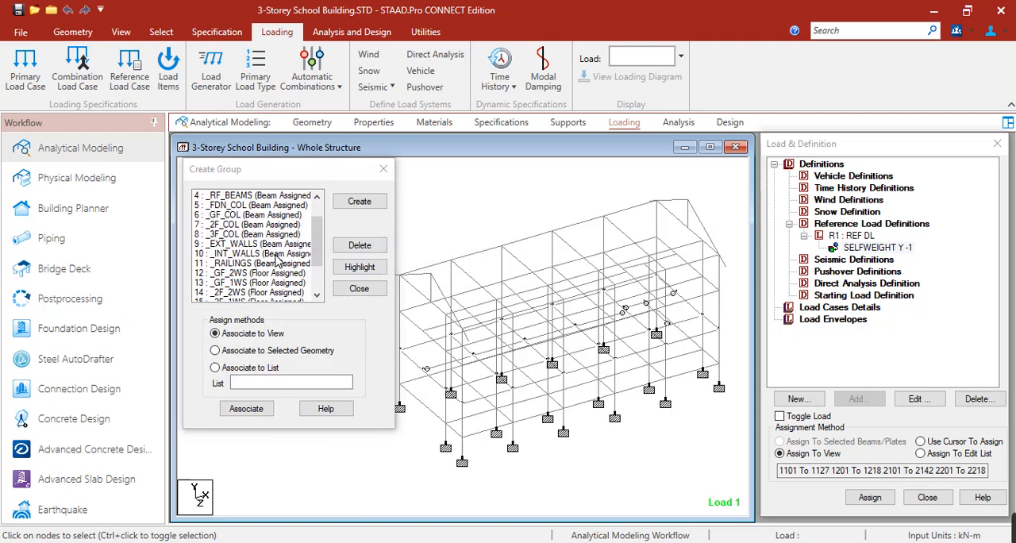
pyautogui.moveTo(498, 311); pyautogui.dragTo(506, 295, button='middle')
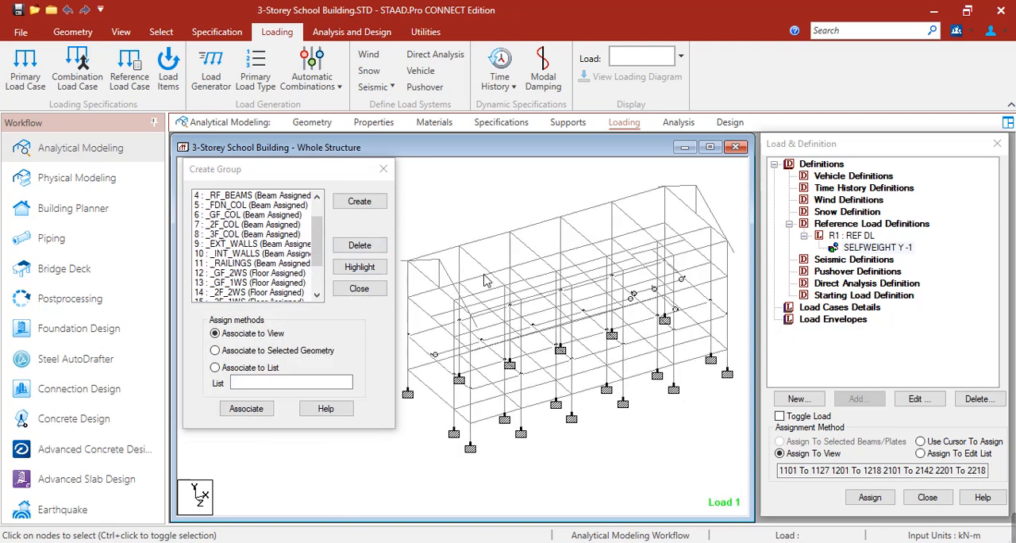
pyautogui.click(249, 246)
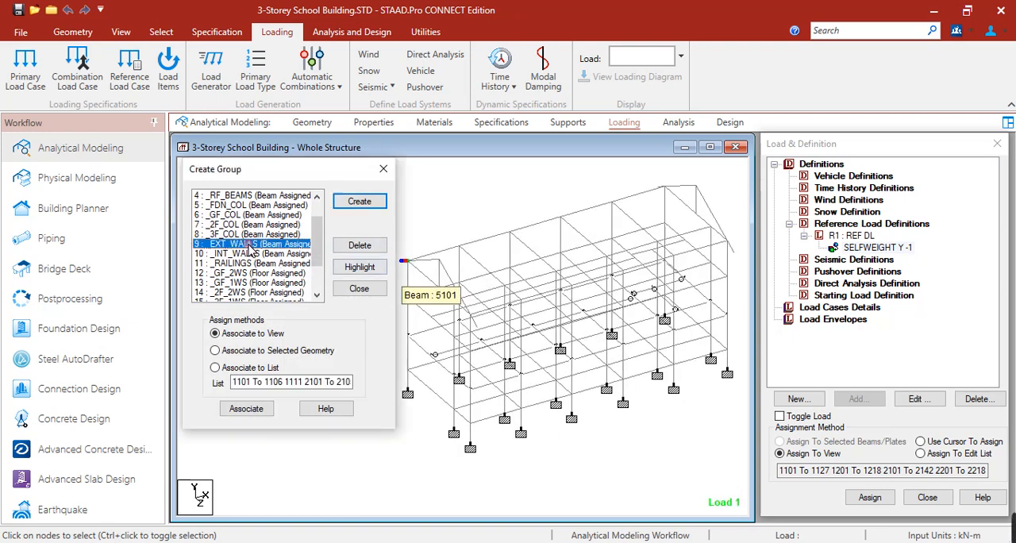
pyautogui.click(352, 271)
# Step: Examine the highlighted exterior-wall beams from several sides of the building
pyautogui.scroll(1, 554, 327)
pyautogui.scroll(-3, 554, 332)
pyautogui.press('Right')
pyautogui.press('Right')
pyautogui.press('Right')
pyautogui.press('Right')
pyautogui.press('Right')
pyautogui.press('Right')
pyautogui.press('Right')
pyautogui.press('Right')
pyautogui.press('Right')
pyautogui.press('Right')
pyautogui.press('Right')
pyautogui.press('Right')
pyautogui.press('Right')
pyautogui.press('Right')
pyautogui.press('Right')
pyautogui.press('Right')
pyautogui.press('Right')
pyautogui.press('Right')
pyautogui.press('Right')
pyautogui.press('Right')
pyautogui.press('Right')
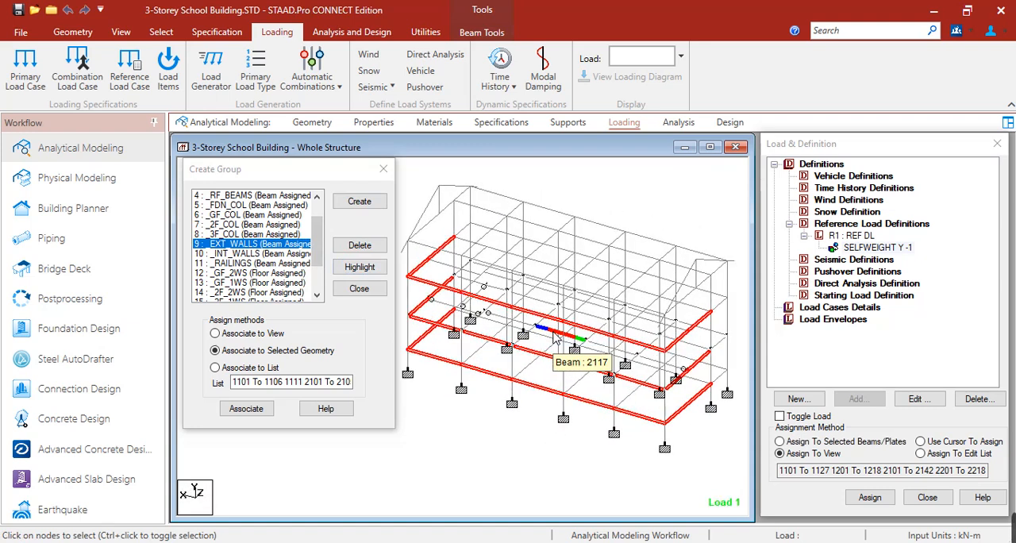
pyautogui.press('Right')
pyautogui.press('Right')
pyautogui.press('Right')
pyautogui.press('Right')
pyautogui.press('Right')
pyautogui.press('Right')
pyautogui.press('Right')
pyautogui.press('Right')
pyautogui.press('Right')
pyautogui.press('Right')
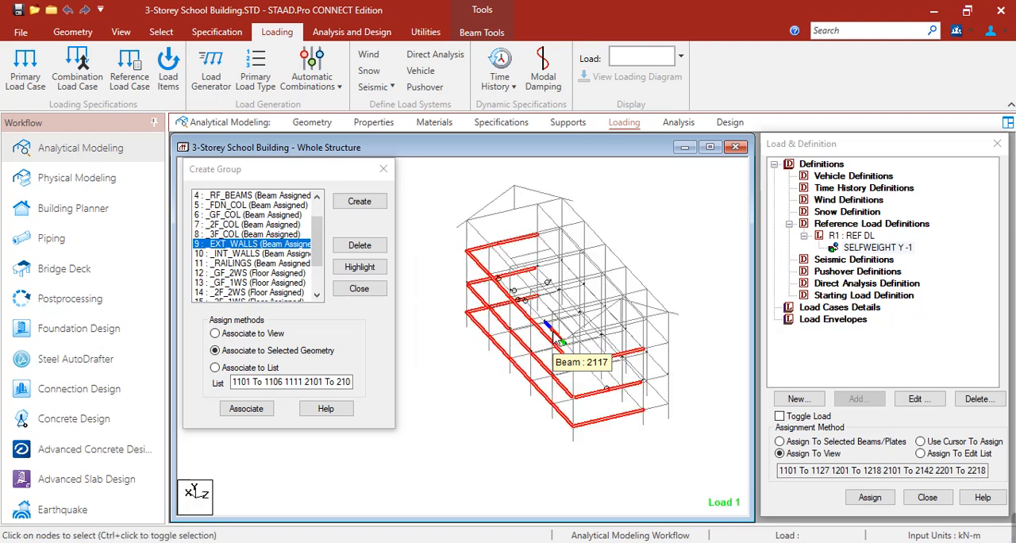
# Step: Highlight the _INT_WALLS beam group and examine the interior-wall beams from several sides of the building
pyautogui.click(282, 254)
pyautogui.click(361, 268)
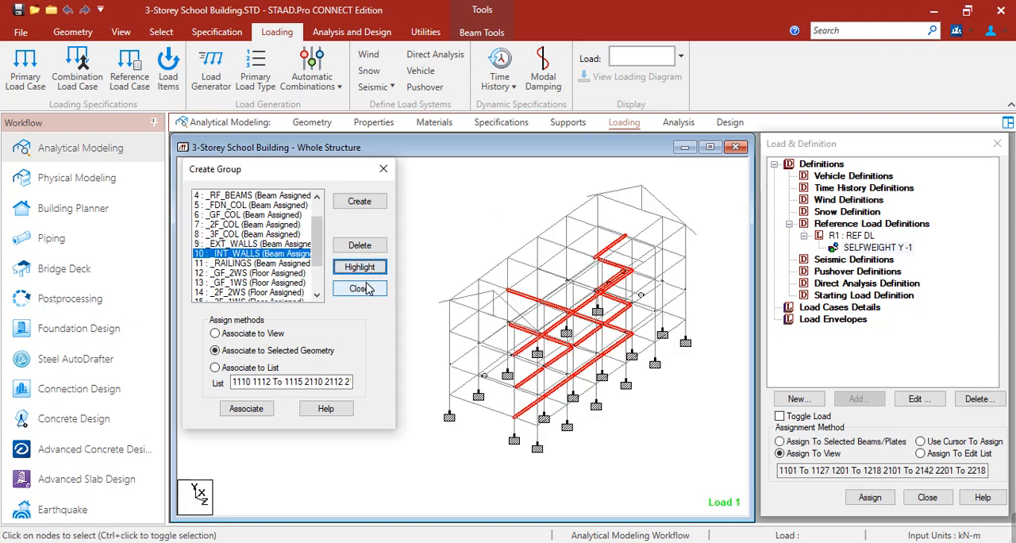
pyautogui.click(546, 291)
pyautogui.press('Right')
pyautogui.press('Right')
pyautogui.press('Right')
pyautogui.press('Right')
pyautogui.press('Right')
pyautogui.press('Right')
pyautogui.press('Right')
pyautogui.press('Right')
pyautogui.press('Right')
pyautogui.press('Right')
pyautogui.press('Right')
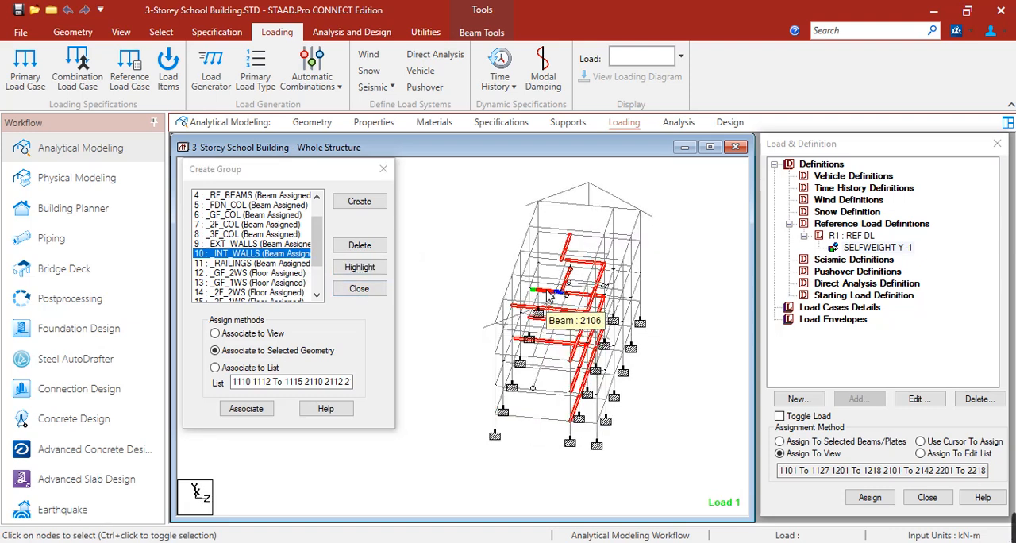
pyautogui.press('Left')
pyautogui.press('Left')
pyautogui.press('Left')
pyautogui.press('Left')
pyautogui.press('Left')
pyautogui.press('Left')
pyautogui.press('Left')
pyautogui.press('Left')
pyautogui.press('Left')
pyautogui.press('Left')
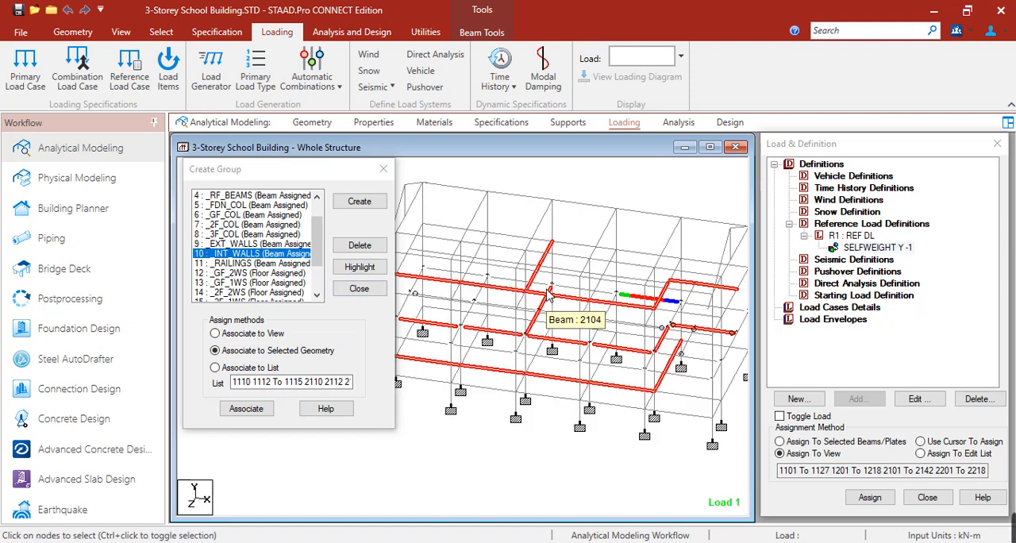
pyautogui.scroll(-2, 596, 414)
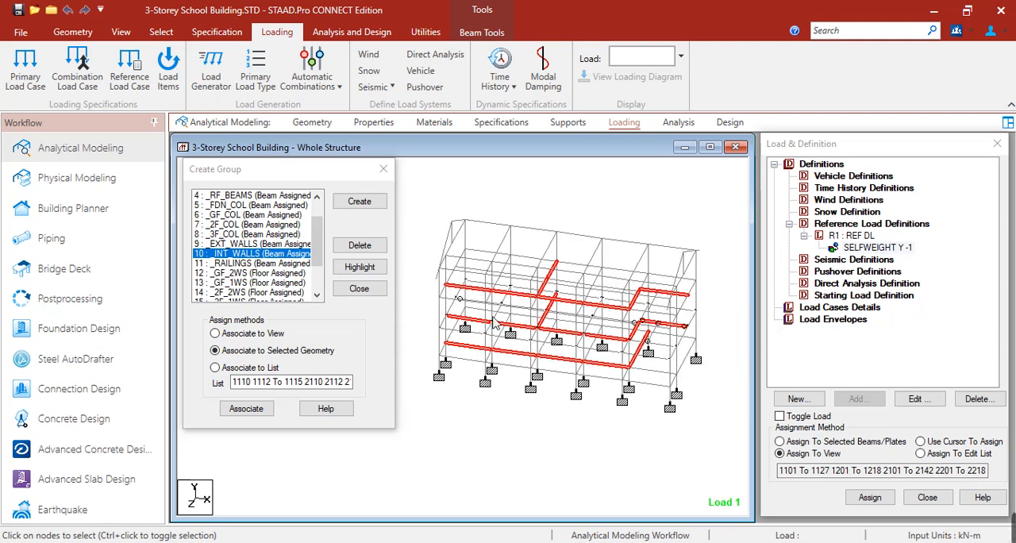
# Step: Display the whole structure from the front, isolate the second-floor framing and show it in top view
pyautogui.click(127, 35)
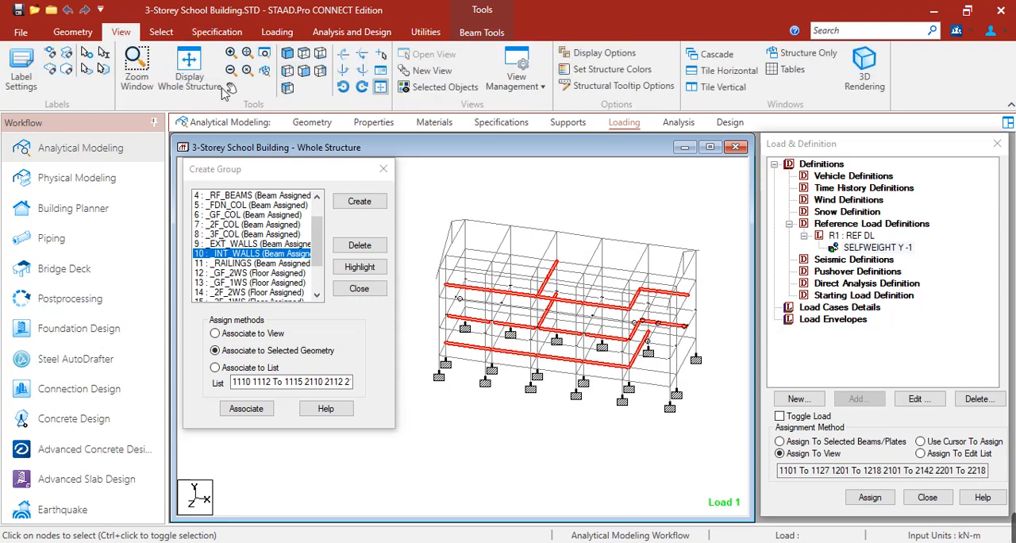
pyautogui.click(304, 70)
pyautogui.scroll(-4, 547, 352)
pyautogui.moveTo(469, 368); pyautogui.dragTo(556, 363, button='middle')
pyautogui.moveTo(477, 356); pyautogui.dragTo(659, 357)
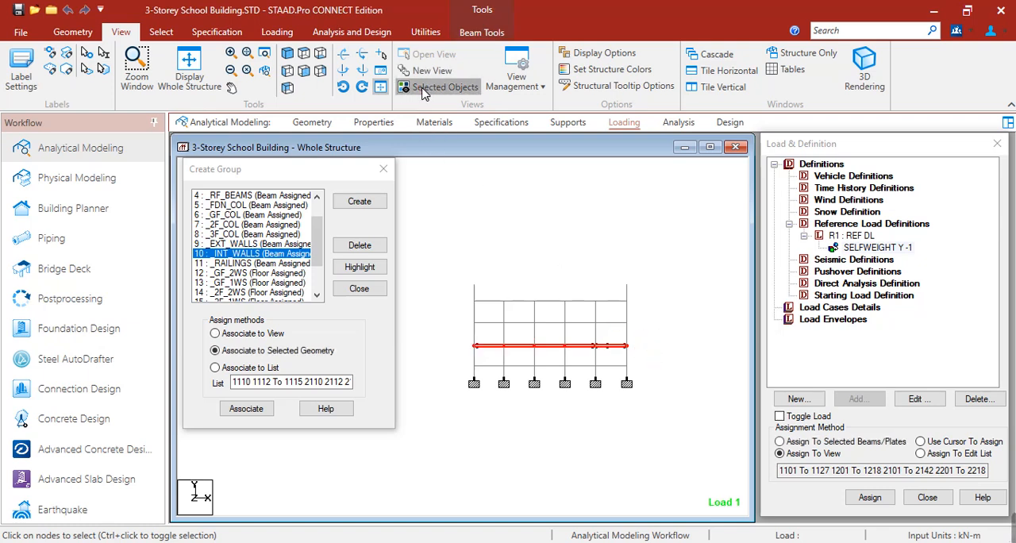
pyautogui.click(445, 86)
pyautogui.click(305, 54)
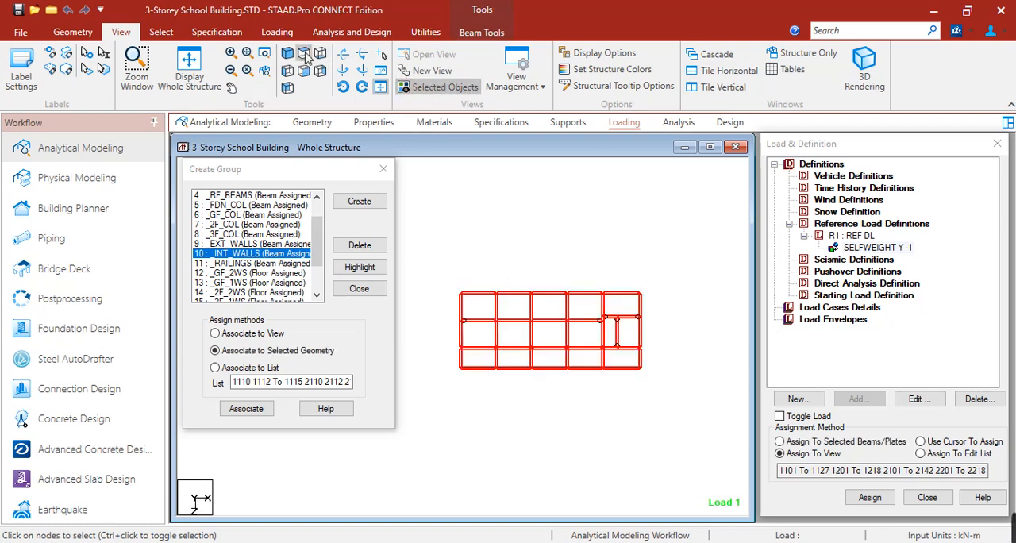
pyautogui.scroll(5, 587, 341)
pyautogui.scroll(-3, 546, 253)
pyautogui.click(541, 240)
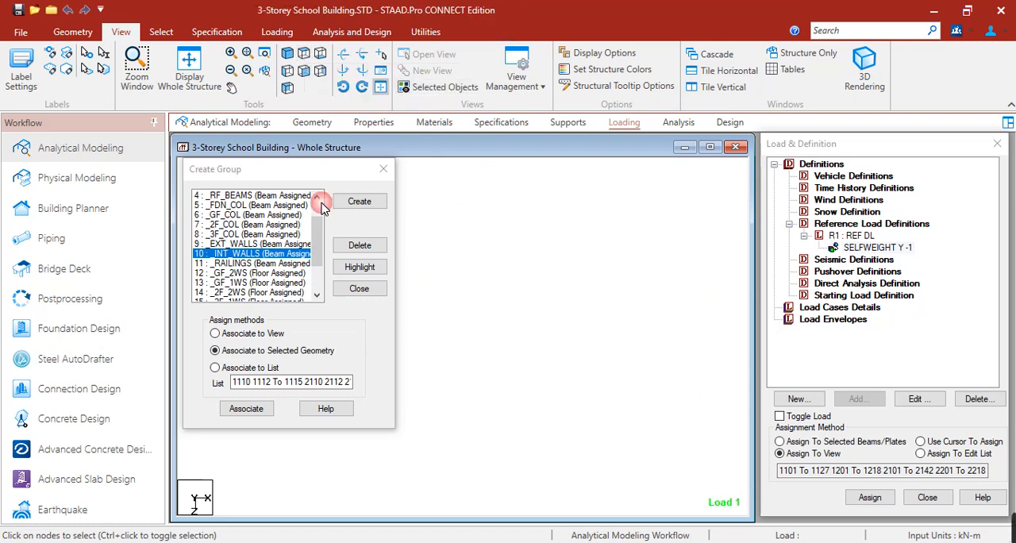
# Step: Highlight the _EXT_WALLS group and the _INT_WALLS group in turn on the second-floor plan
pyautogui.click(274, 244)
pyautogui.click(359, 268)
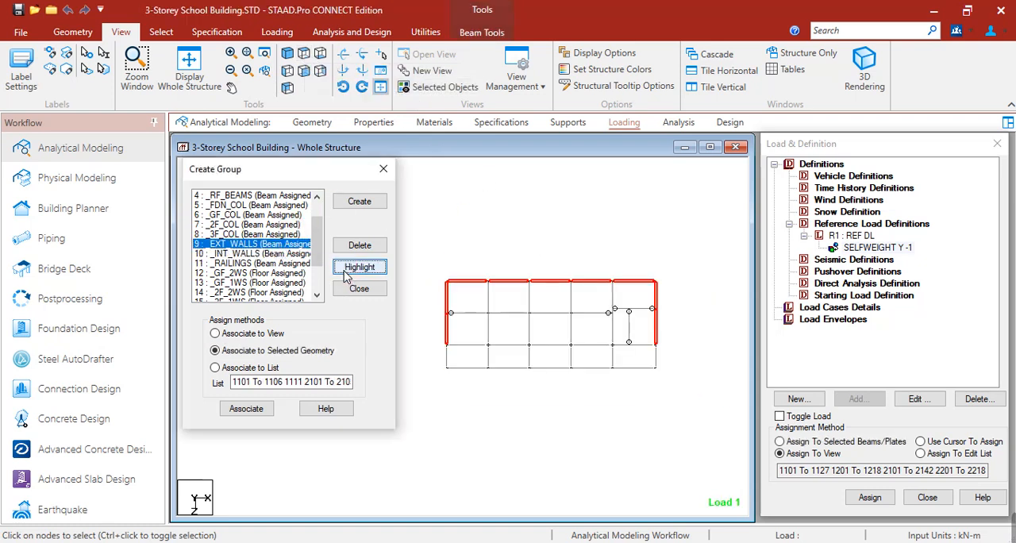
pyautogui.click(294, 254)
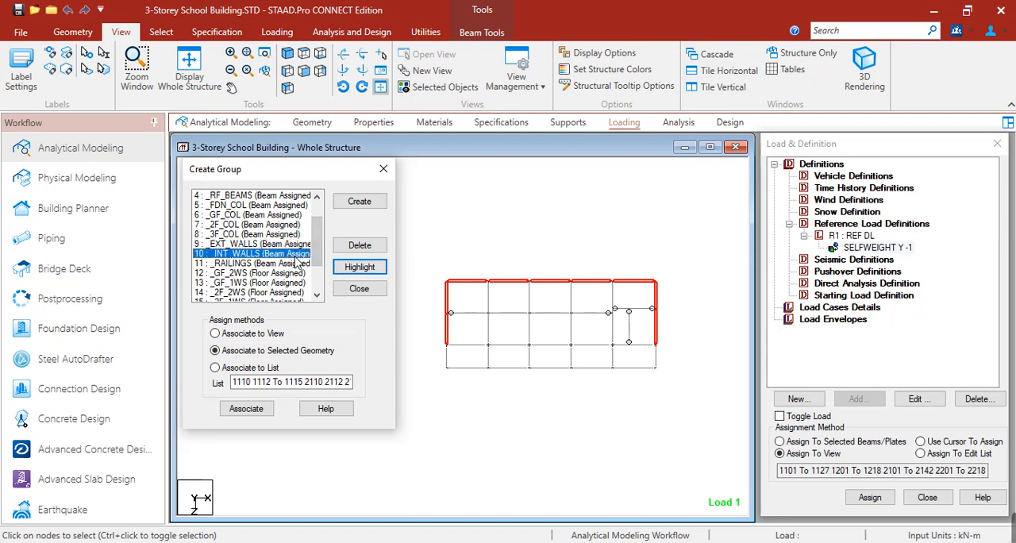
pyautogui.click(364, 268)
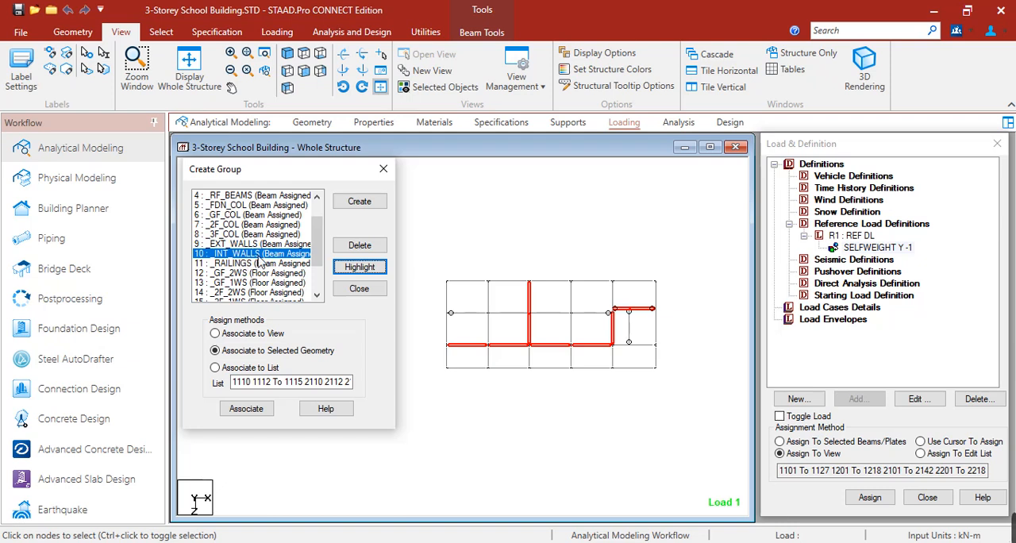
pyautogui.click(274, 245)
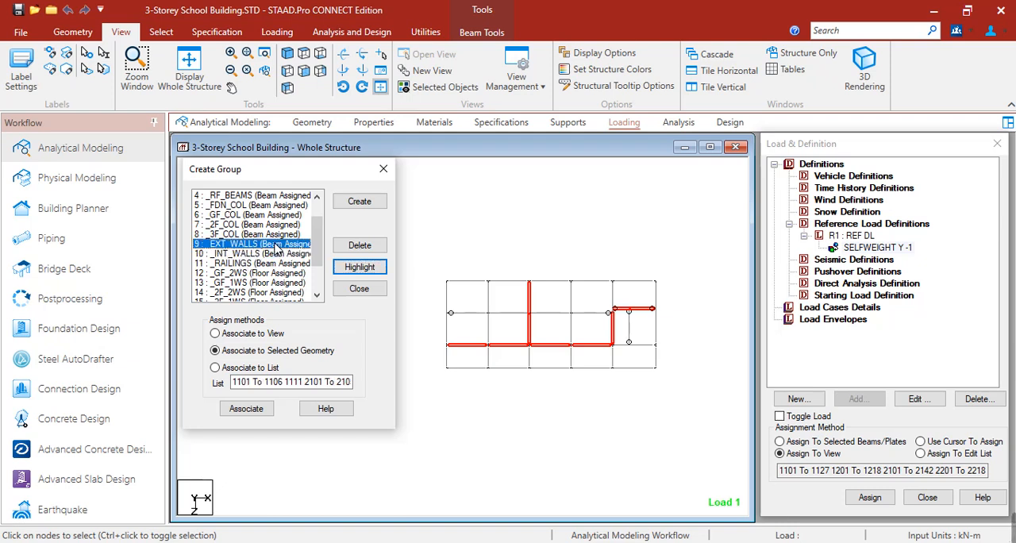
pyautogui.scroll(1, 274, 248)
pyautogui.click(244, 204)
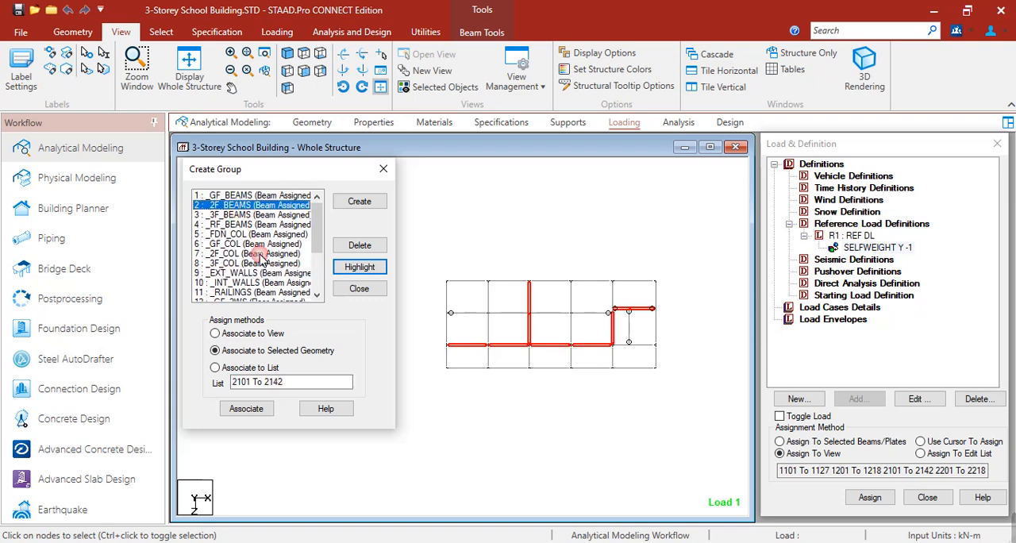
pyautogui.click(357, 202)
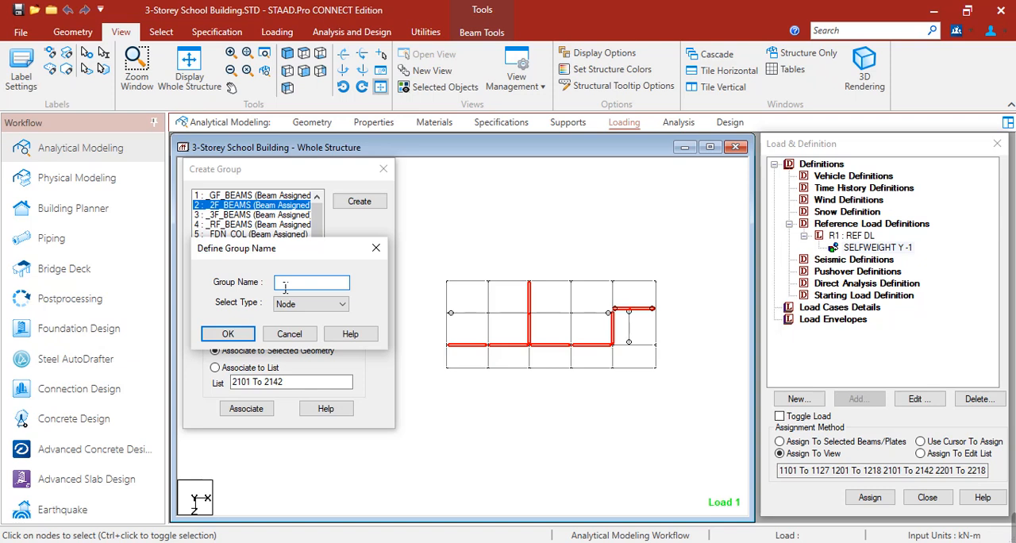
pyautogui.click(286, 309)
pyautogui.click(289, 328)
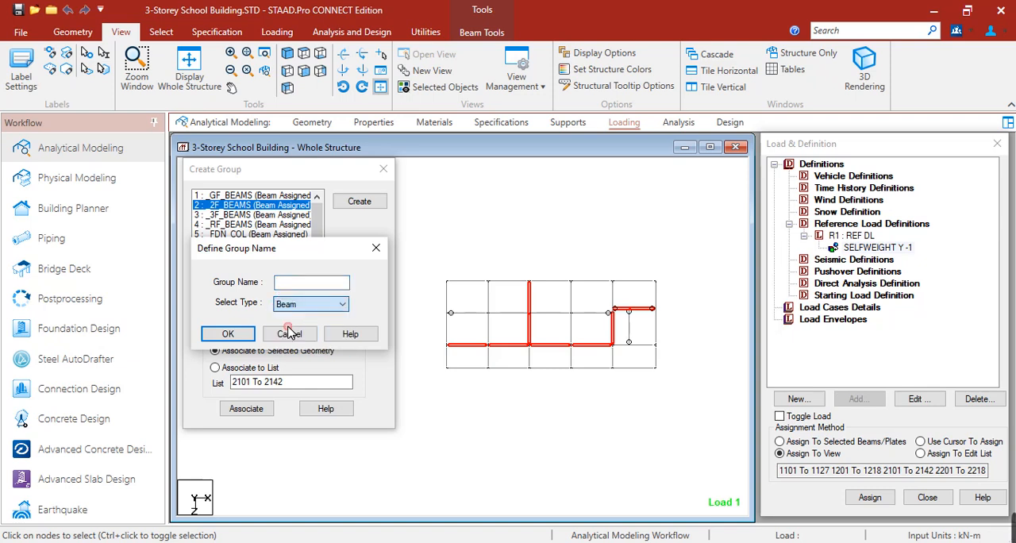
pyautogui.click(379, 249)
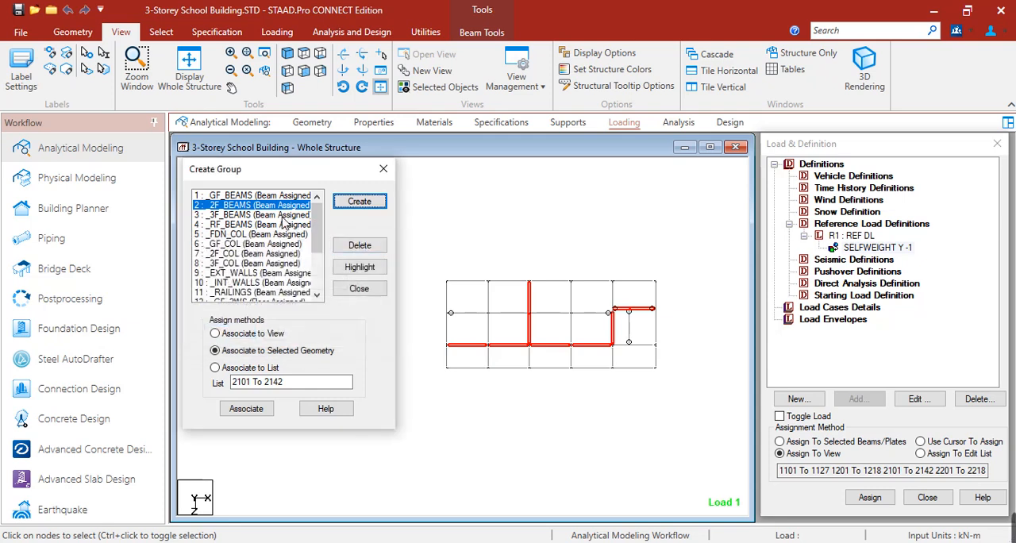
pyautogui.click(530, 308)
pyautogui.click(529, 328)
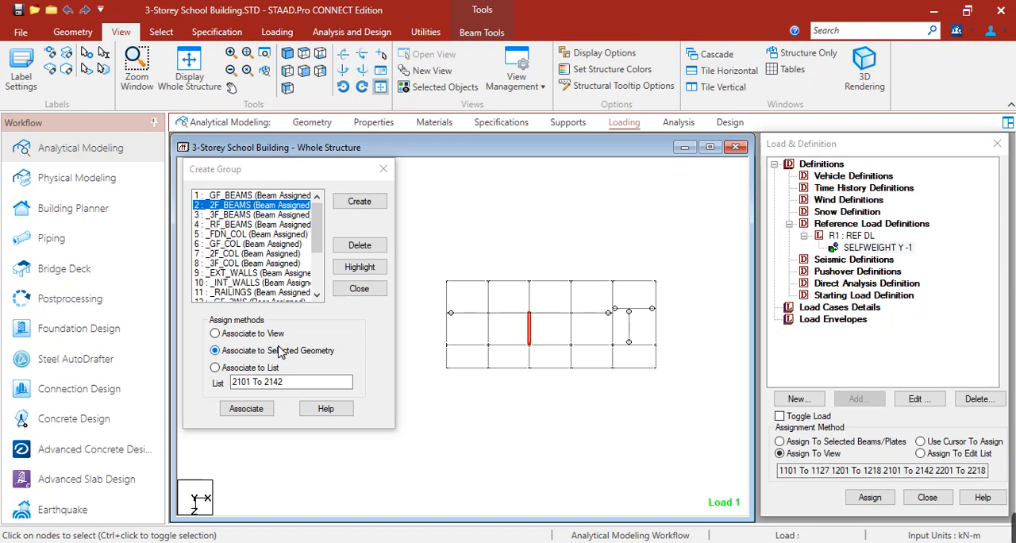
pyautogui.moveTo(237, 196); pyautogui.dragTo(246, 251)
pyautogui.click(463, 214)
pyautogui.click(460, 212)
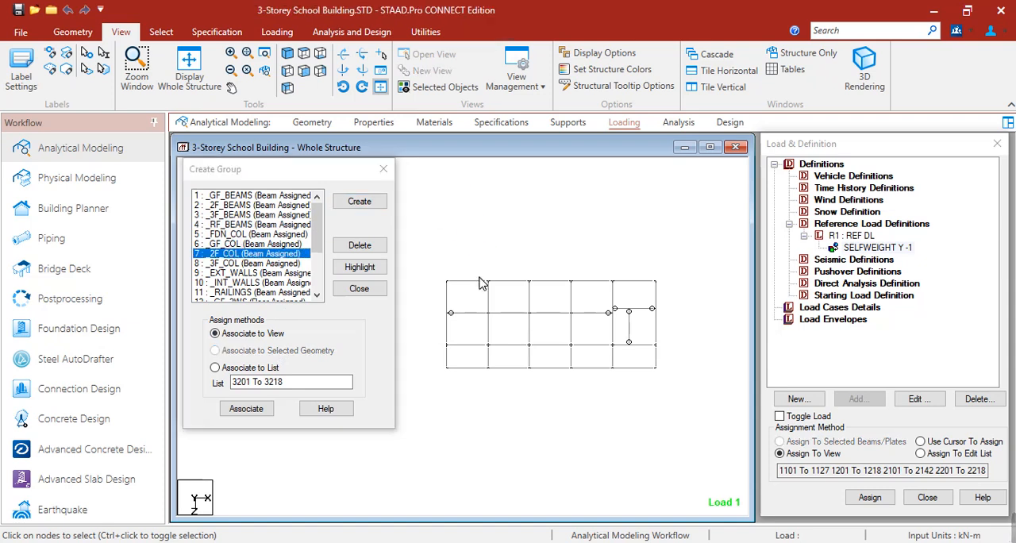
pyautogui.scroll(1, 488, 320)
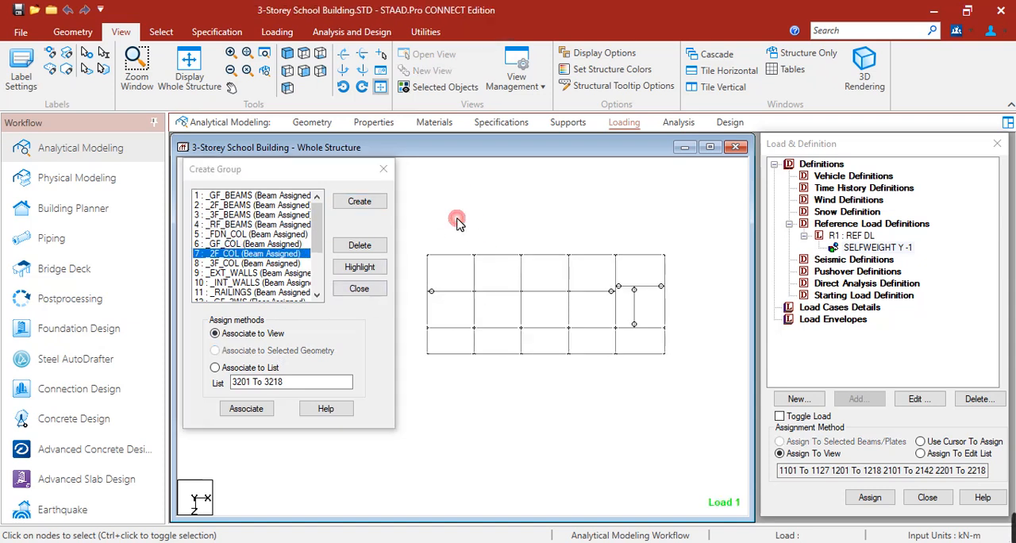
pyautogui.scroll(-1, 450, 300)
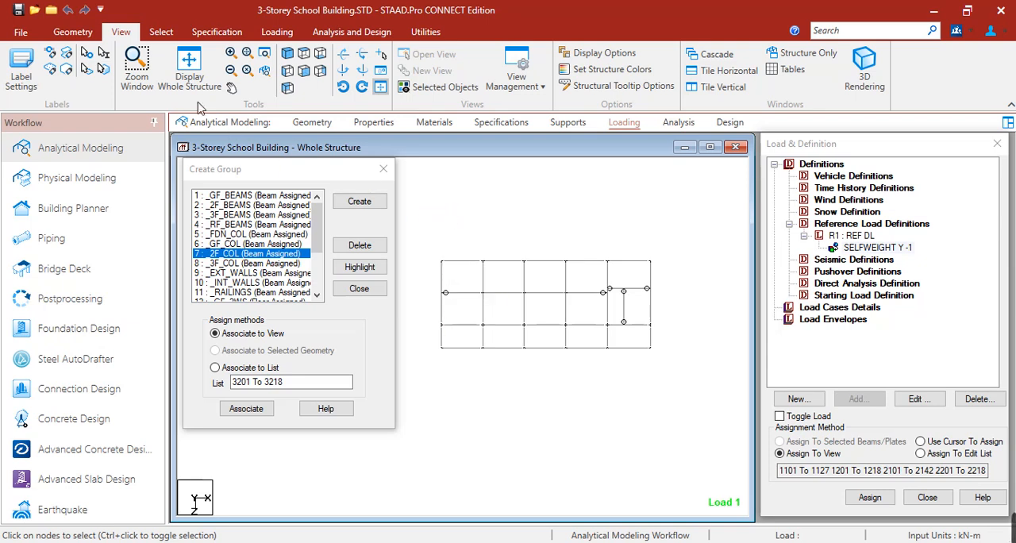
# Step: Bring back the whole structure in front view, isolate the ground-floor beams and show them from the top
pyautogui.click(304, 70)
pyautogui.hotkey('shift', 'z')
pyautogui.moveTo(474, 380); pyautogui.dragTo(606, 325, button='middle')
pyautogui.scroll(-3, 607, 324)
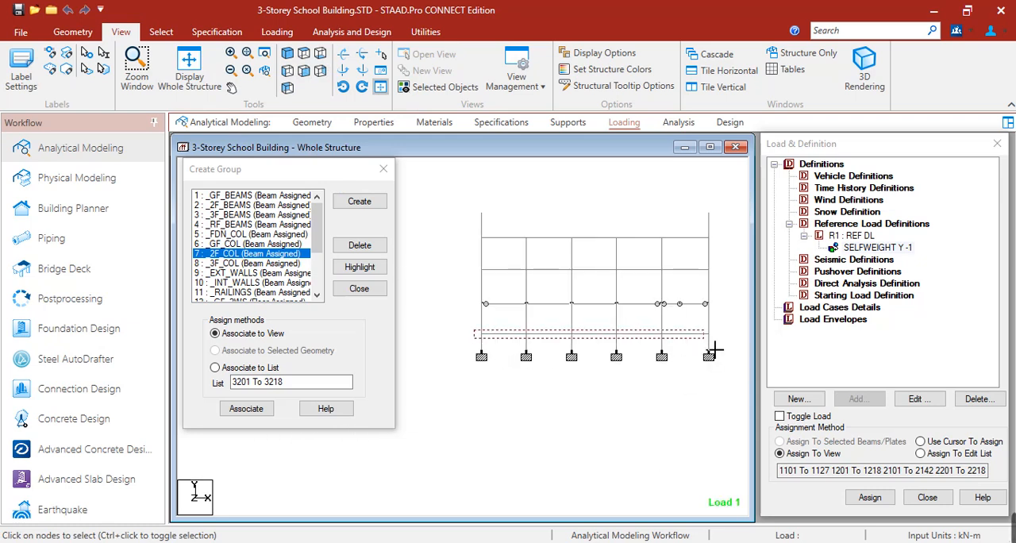
pyautogui.click(715, 336)
pyautogui.click(436, 88)
pyautogui.click(303, 51)
pyautogui.moveTo(547, 221); pyautogui.dragTo(550, 238, button='middle')
pyautogui.click(438, 241)
# Step: Highlight the _EXT_WALLS beam group and then the _INT_WALLS beam group on the ground-floor plan
pyautogui.scroll(-3, 292, 281)
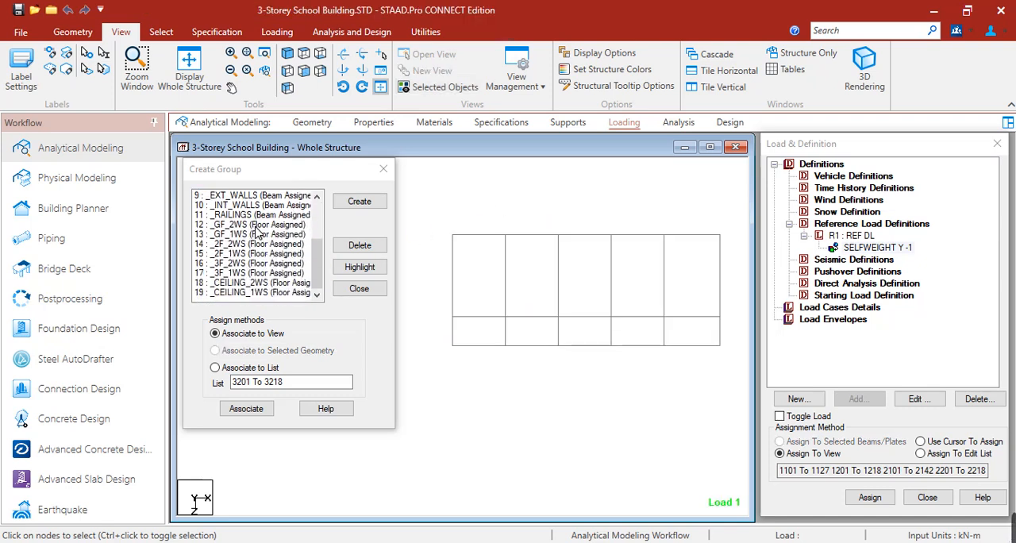
pyautogui.click(258, 225)
pyautogui.scroll(1, 262, 232)
pyautogui.click(264, 226)
pyautogui.click(360, 267)
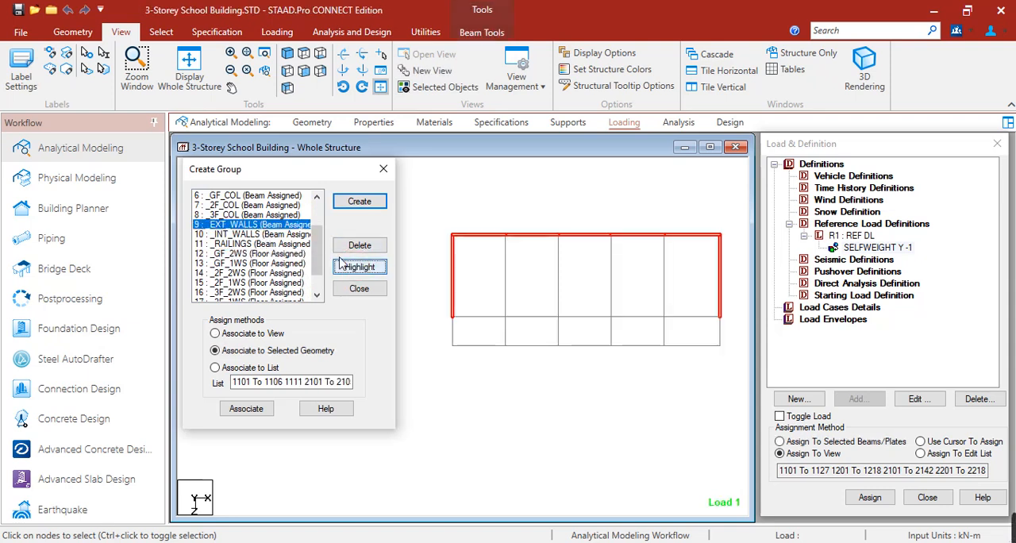
pyautogui.click(278, 235)
pyautogui.click(360, 267)
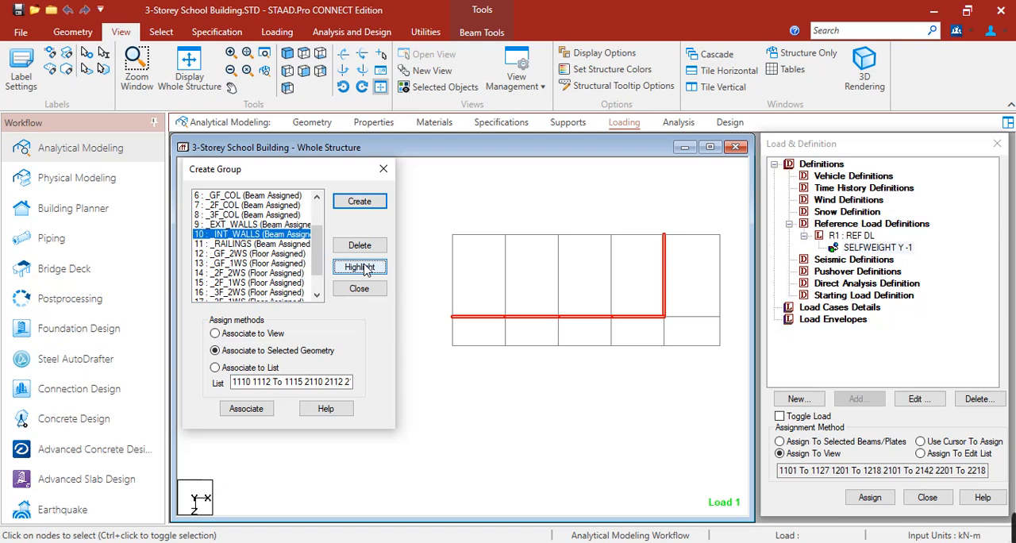
# Step: Switch to Architectural plans.pdf in Foxit PDF Reader and bring the Front Elevation into view
pyautogui.click(409, 542)
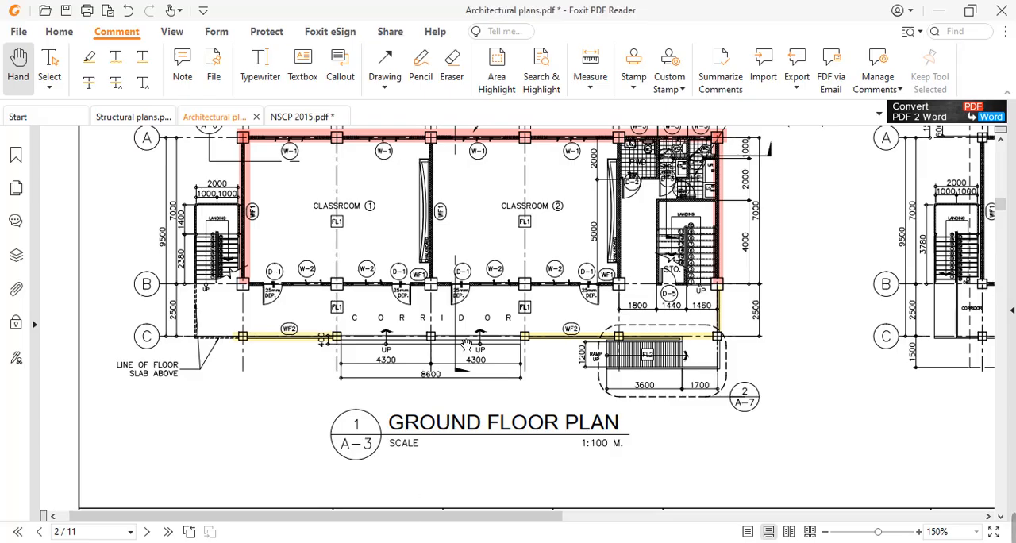
pyautogui.moveTo(797, 176); pyautogui.dragTo(450, 404)
pyautogui.moveTo(743, 204); pyautogui.dragTo(430, 430)
pyautogui.moveTo(555, 326); pyautogui.dragTo(554, 343)
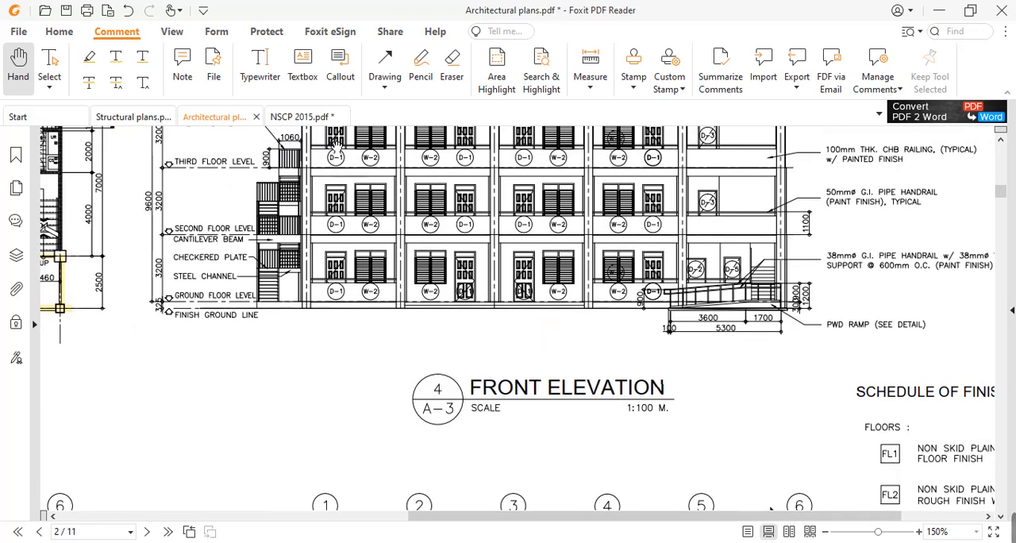
# Step: Mark the two ground-floor railing stretches on the Front Elevation with area highlights
pyautogui.click(497, 72)
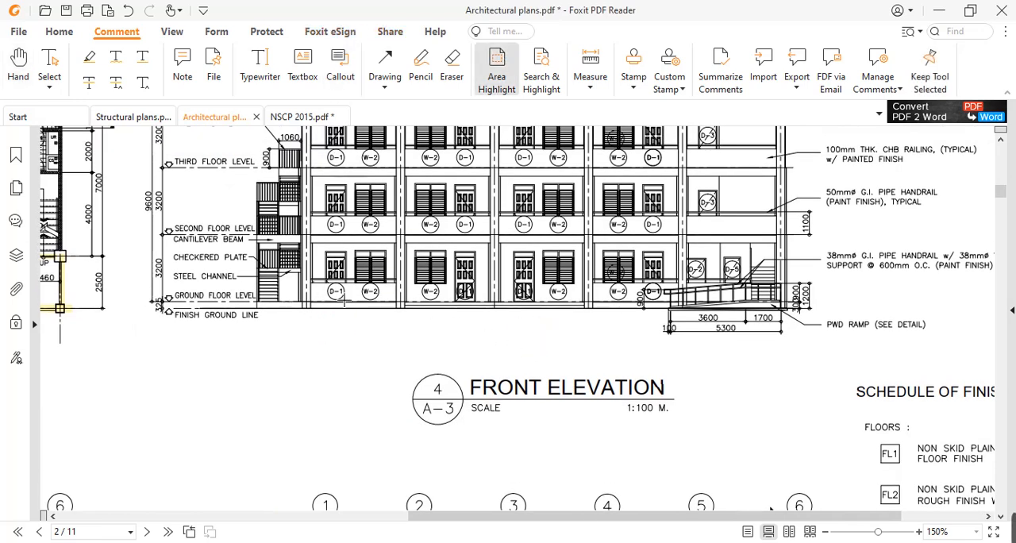
pyautogui.moveTo(311, 281); pyautogui.dragTo(395, 303)
pyautogui.click(497, 64)
pyautogui.moveTo(592, 283); pyautogui.dragTo(755, 302)
pyautogui.scroll(1, 550, 252)
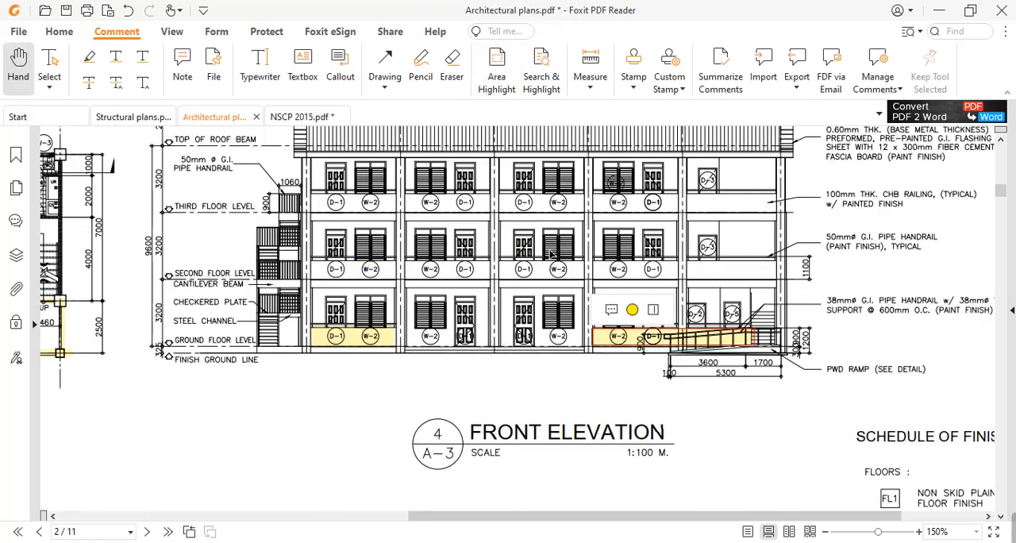
# Step: Mark the full-length second-floor and third-floor CHB railings on the Front Elevation with area highlights
pyautogui.click(497, 67)
pyautogui.moveTo(308, 261); pyautogui.dragTo(780, 281)
pyautogui.click(487, 74)
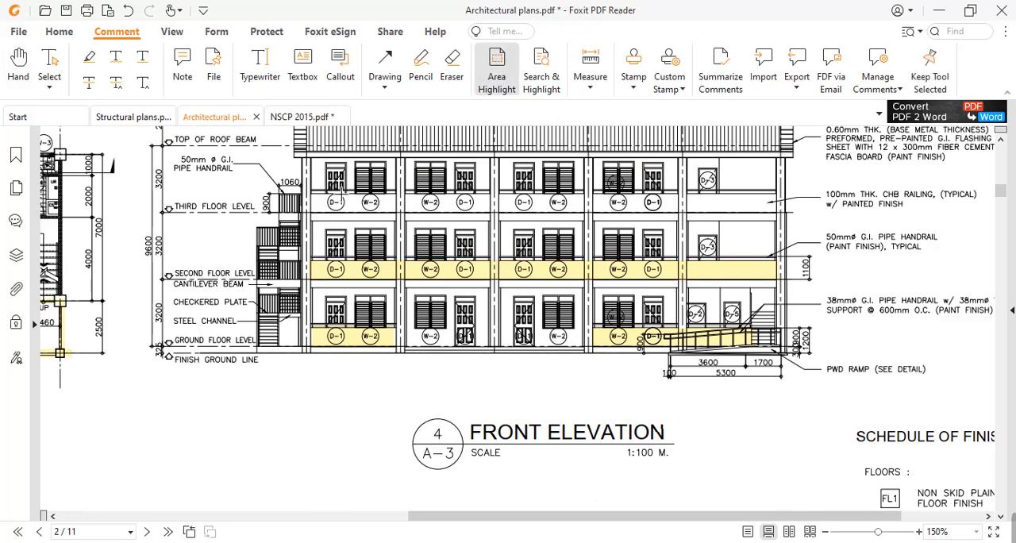
pyautogui.moveTo(311, 194); pyautogui.dragTo(833, 290)
pyautogui.scroll(1, 854, 301)
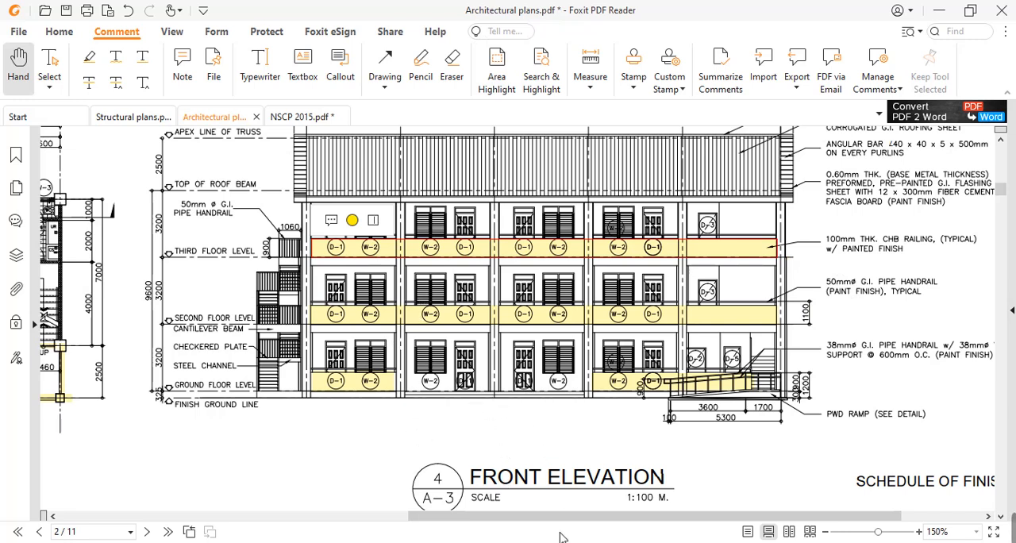
# Step: Return to the STAAD.Pro model and highlight the _INT_WALLS and _RAILINGS beam groups on the ground-floor plan
pyautogui.click(508, 488)
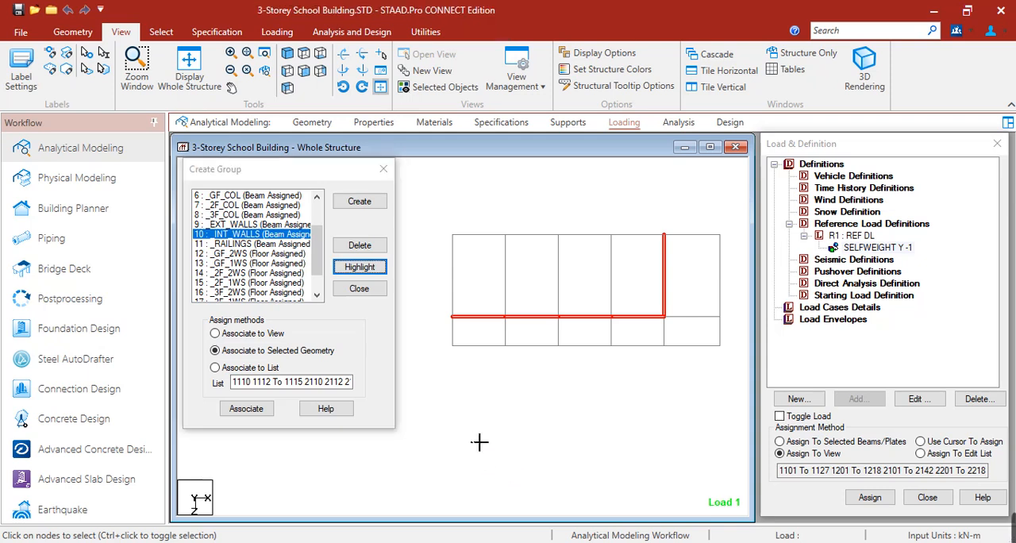
pyautogui.click(230, 237)
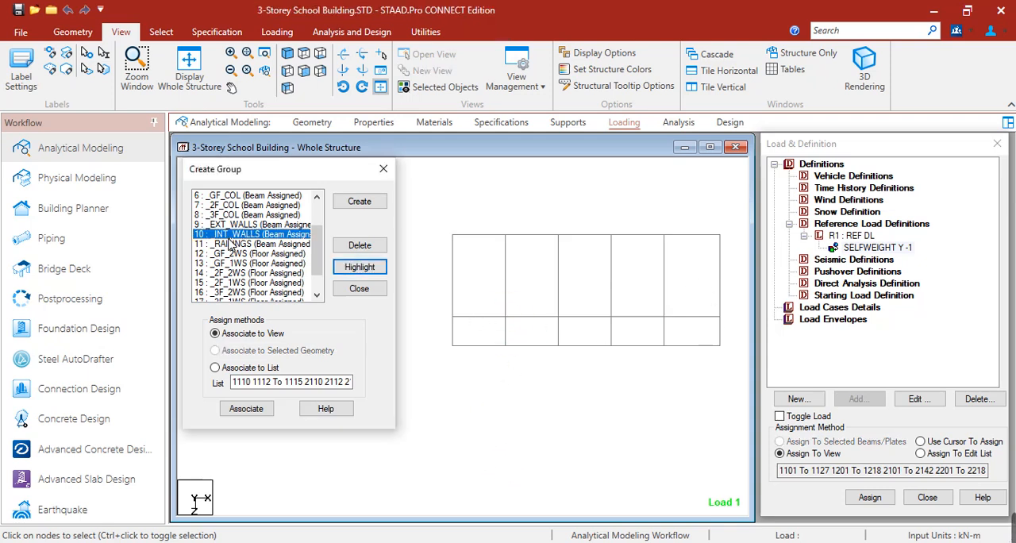
pyautogui.click(360, 267)
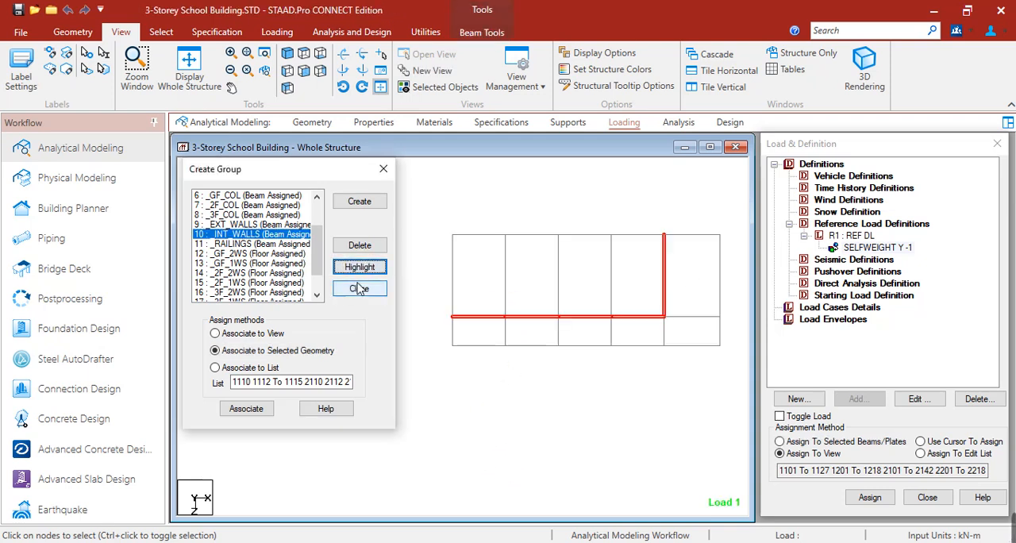
pyautogui.click(250, 244)
pyautogui.click(360, 266)
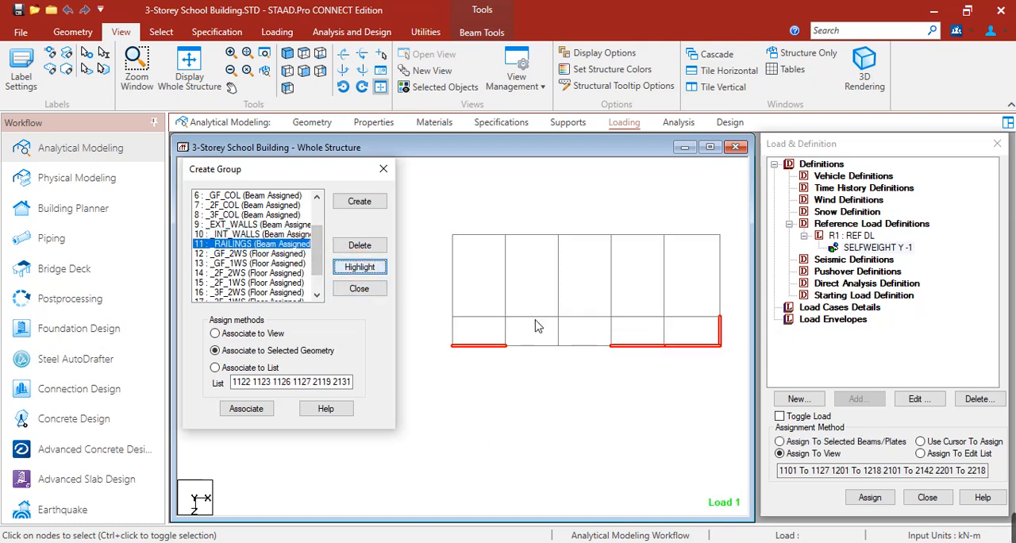
pyautogui.scroll(2, 611, 357)
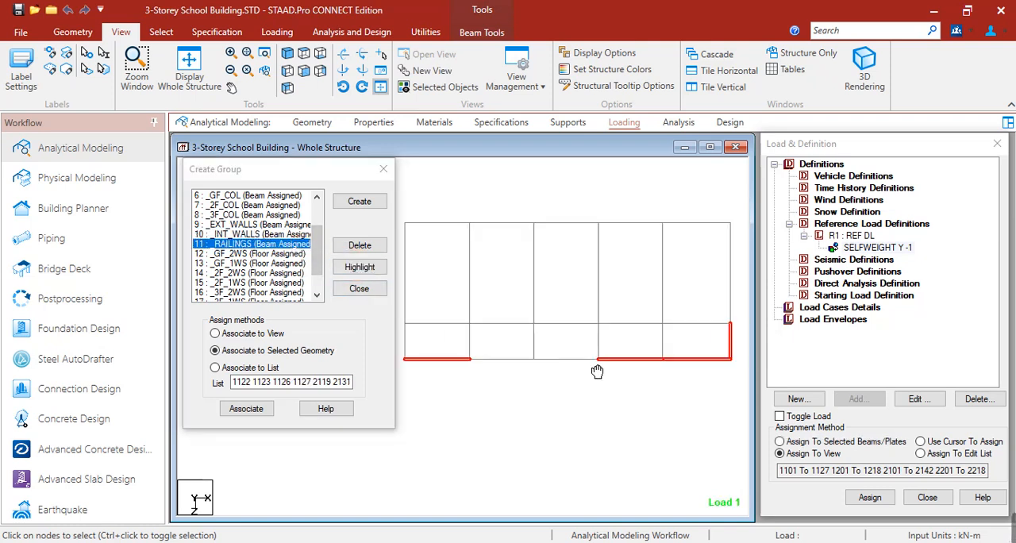
pyautogui.click(586, 410)
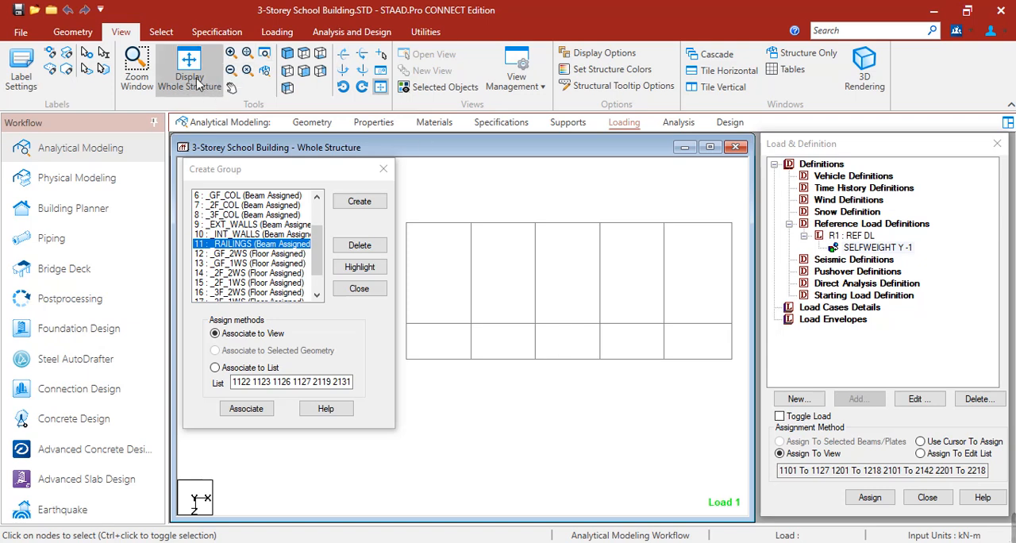
# Step: Restore the whole structure in front view, isolate the second-floor beams and view them as a plan
pyautogui.click(304, 71)
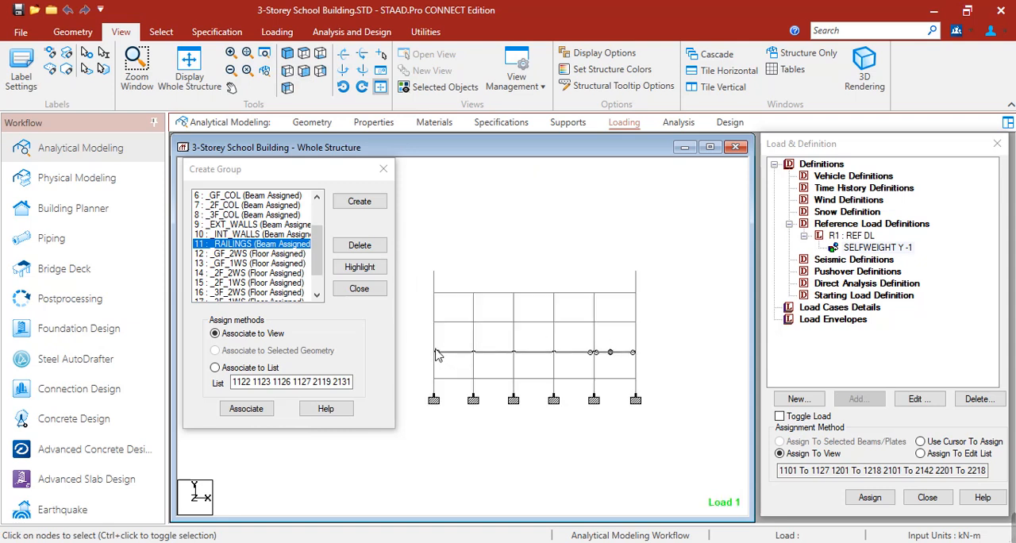
pyautogui.click(436, 351)
pyautogui.click(465, 352)
pyautogui.moveTo(426, 350); pyautogui.dragTo(671, 366)
pyautogui.click(467, 88)
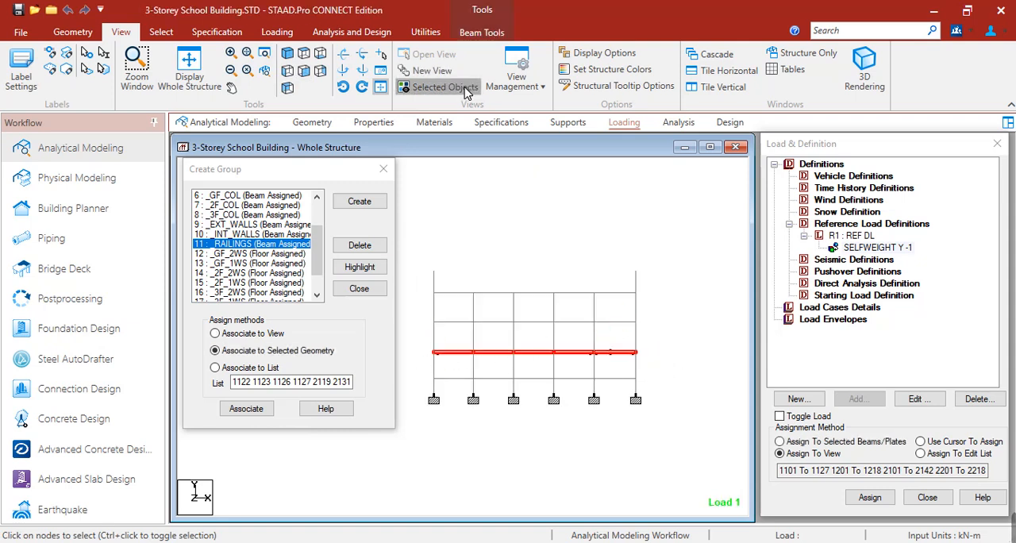
pyautogui.click(305, 55)
pyautogui.click(265, 216)
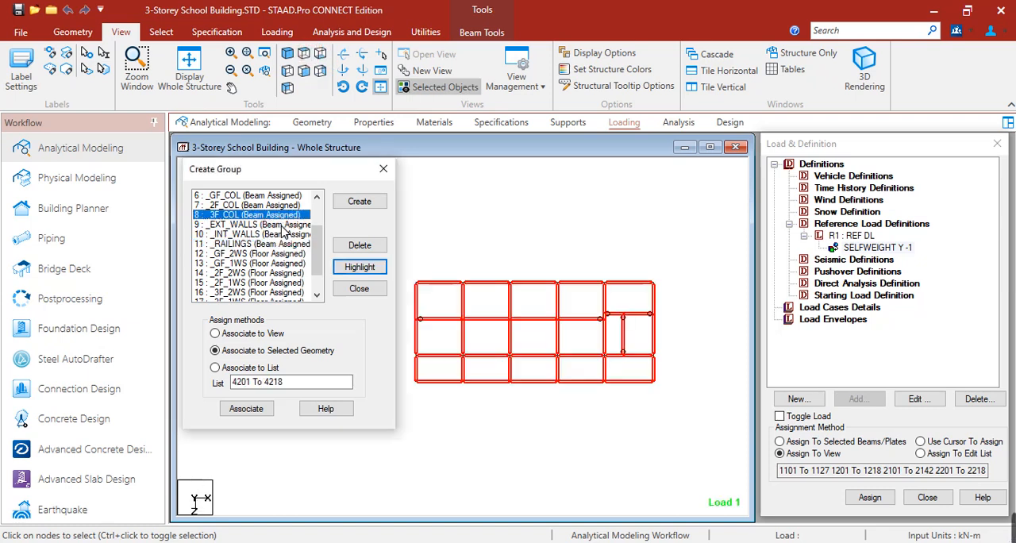
# Step: Highlight the _EXT_WALLS and _INT_WALLS beam groups on the second-floor plan
pyautogui.click(282, 226)
pyautogui.click(360, 267)
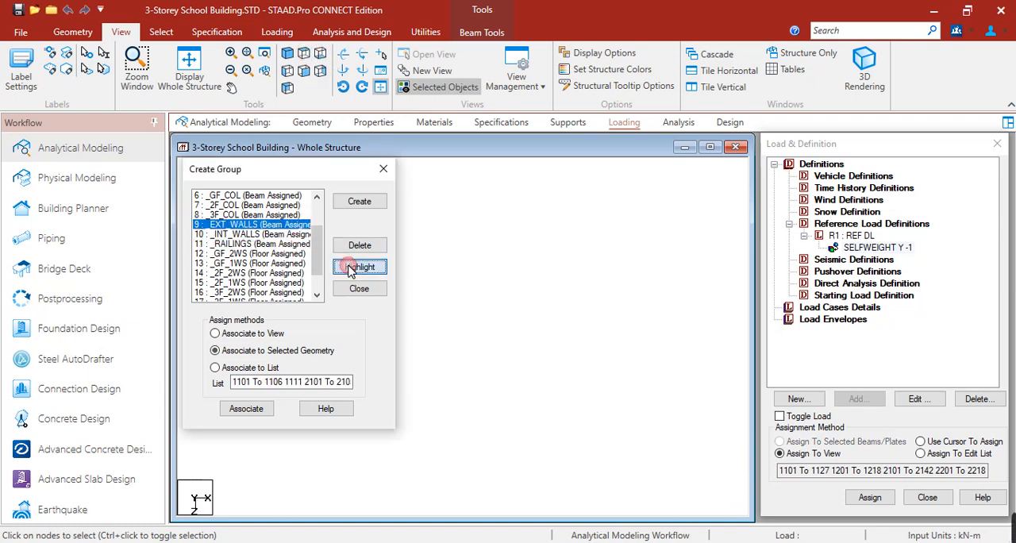
pyautogui.click(282, 235)
pyautogui.click(353, 267)
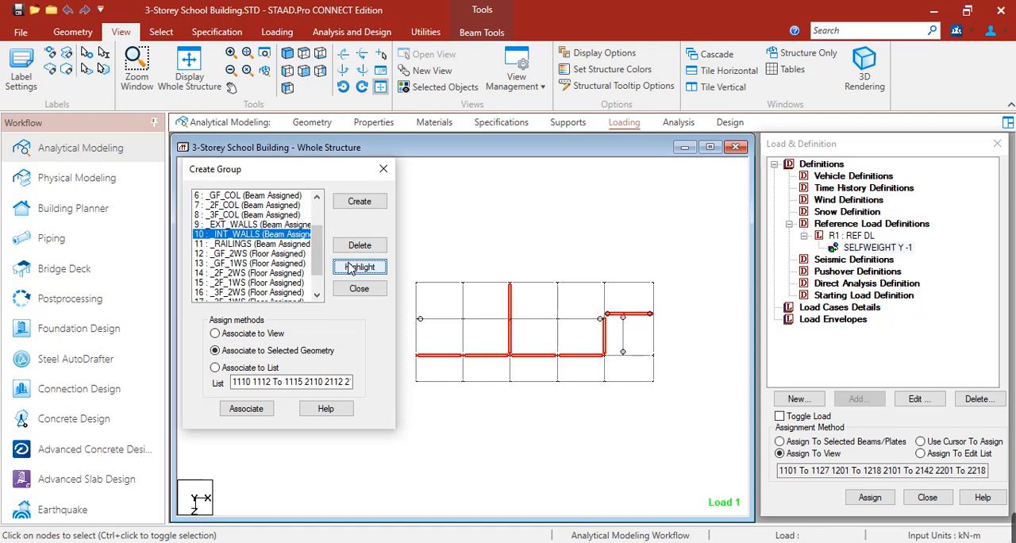
# Step: Add beam 2106 to the selection, associate the selected beams with the _INT_WALLS group, and highlight the _RAILINGS group on the second-floor plan
pyautogui.click(608, 301)
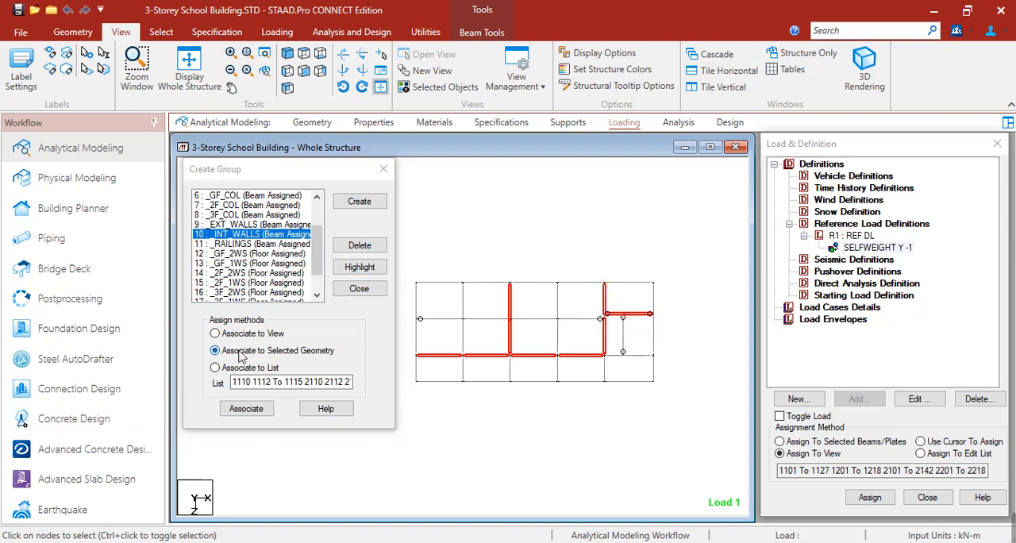
pyautogui.click(246, 408)
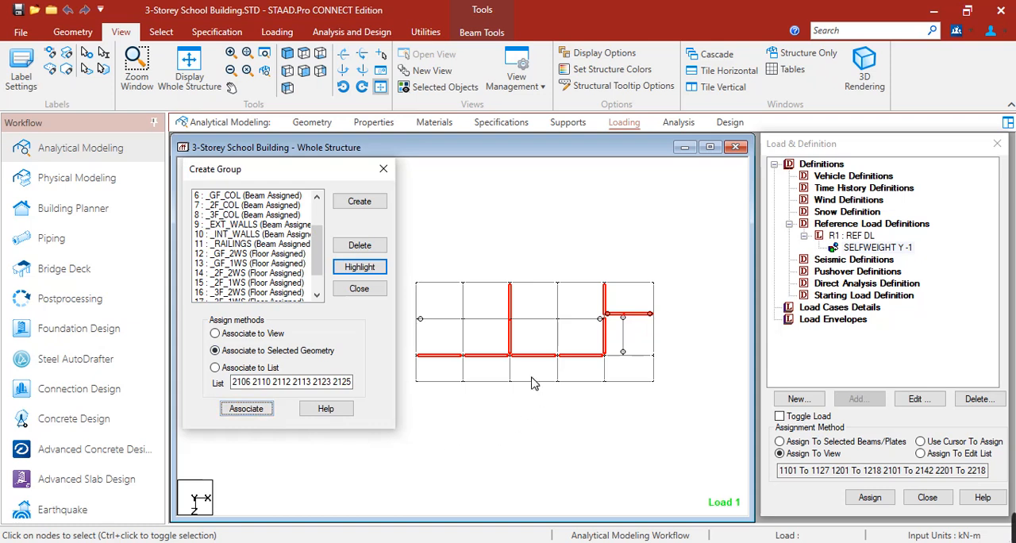
pyautogui.click(243, 245)
pyautogui.click(359, 268)
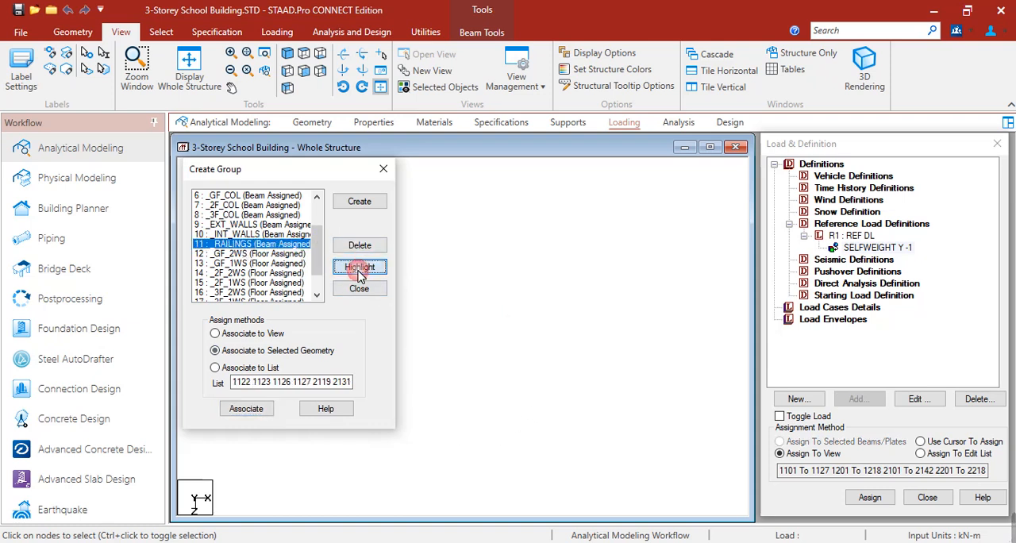
# Step: Restore the whole structure in front view, isolate the third-floor beams and view them as a plan
pyautogui.click(189, 68)
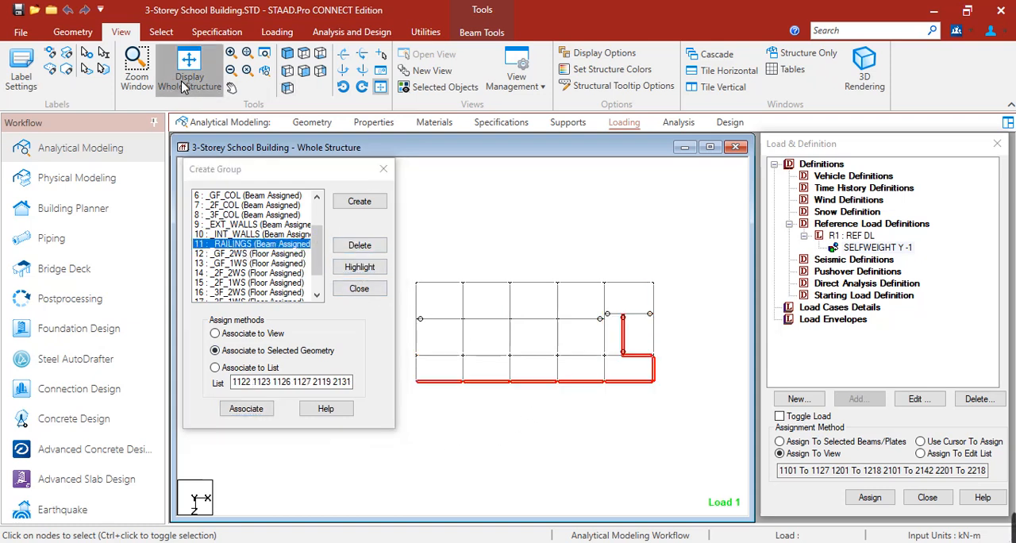
pyautogui.click(304, 70)
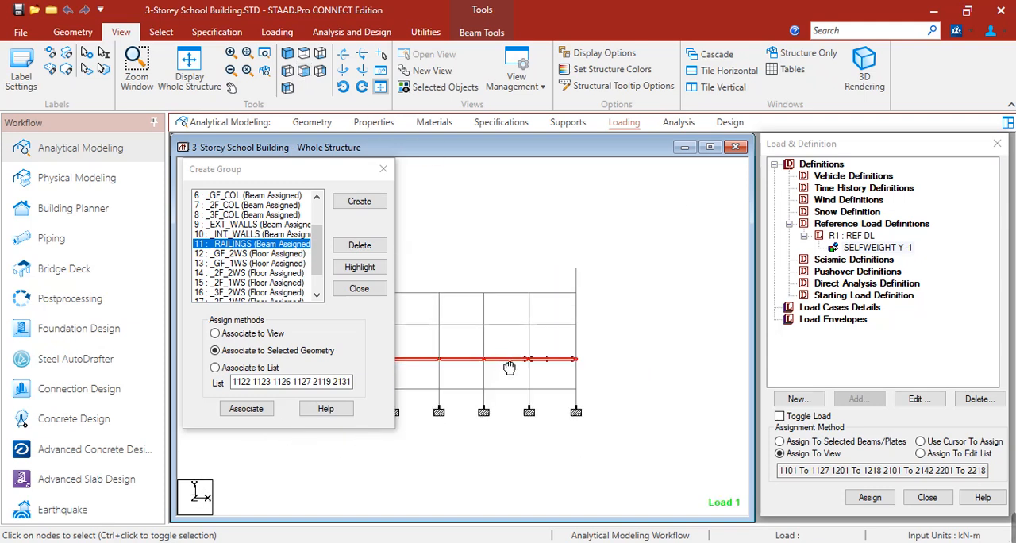
pyautogui.moveTo(465, 305); pyautogui.dragTo(721, 320)
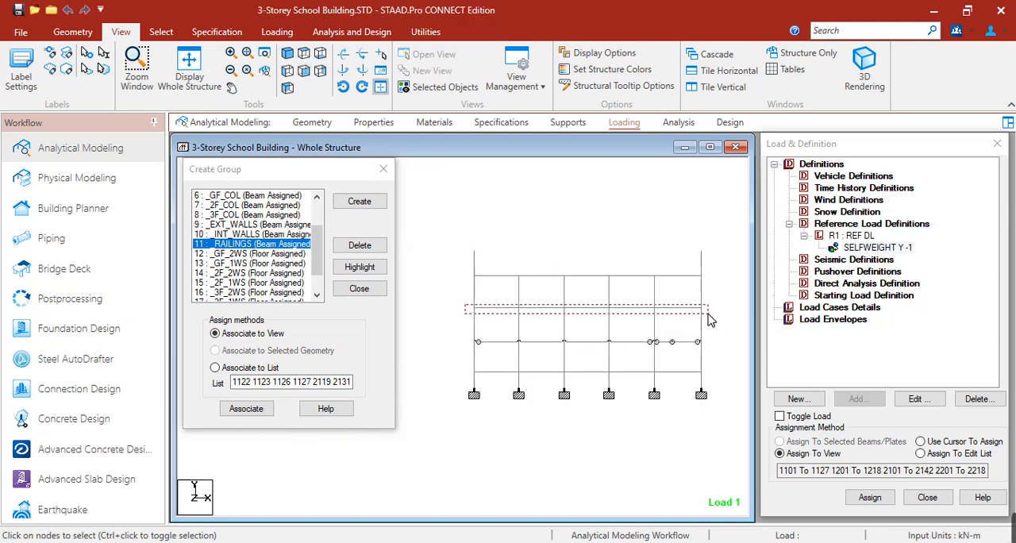
pyautogui.click(445, 87)
pyautogui.click(304, 53)
# Step: Highlight the _EXT_WALLS and _INT_WALLS beam groups on the third-floor plan
pyautogui.click(230, 225)
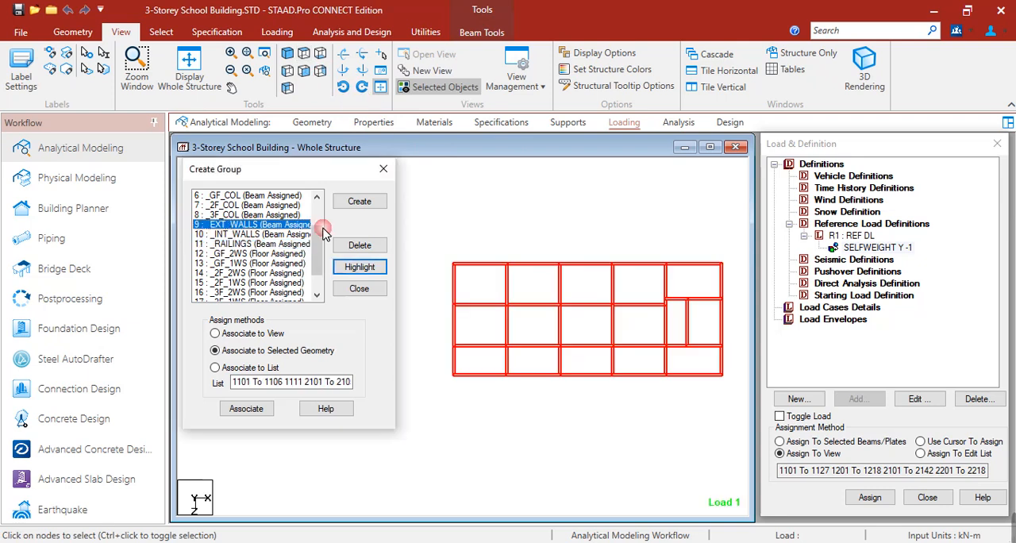
pyautogui.click(338, 268)
pyautogui.click(299, 235)
pyautogui.click(373, 268)
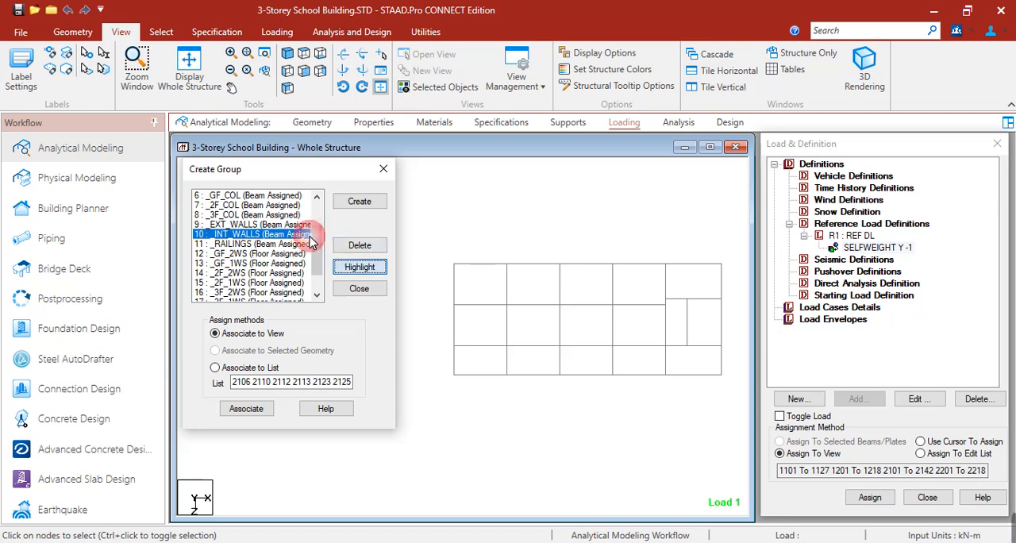
pyautogui.click(278, 225)
pyautogui.click(361, 268)
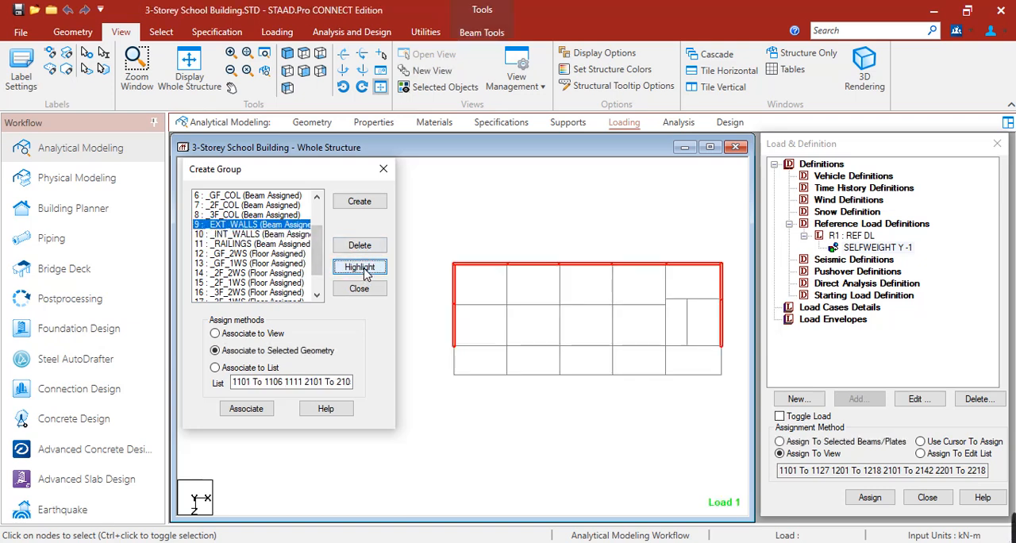
pyautogui.click(262, 235)
pyautogui.click(343, 268)
# Step: Select the interior wall beams on the third-floor plan and associate them with the _INT_WALLS group
pyautogui.moveTo(591, 348); pyautogui.dragTo(565, 337, button='middle')
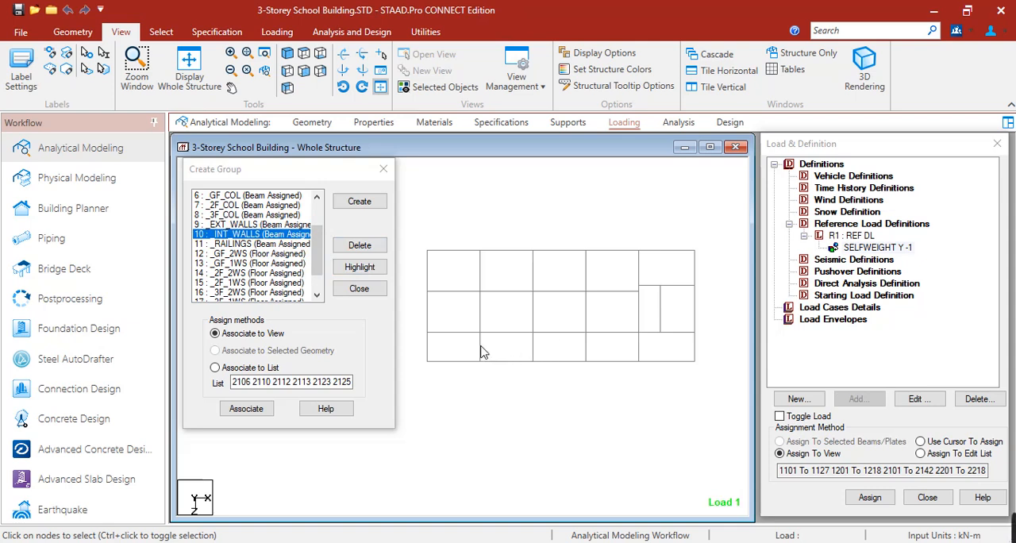
pyautogui.click(470, 332)
pyautogui.keyDown('ctrl'); pyautogui.click(508, 332); pyautogui.keyUp('ctrl')
pyautogui.keyDown('ctrl'); pyautogui.click(533, 312); pyautogui.keyUp('ctrl')
pyautogui.keyDown('ctrl'); pyautogui.click(532, 279); pyautogui.keyUp('ctrl')
pyautogui.keyDown('ctrl'); pyautogui.click(582, 333); pyautogui.keyUp('ctrl')
pyautogui.keyDown('ctrl'); pyautogui.click(619, 332); pyautogui.keyUp('ctrl')
pyautogui.keyDown('ctrl'); pyautogui.click(643, 273); pyautogui.keyUp('ctrl')
pyautogui.keyDown('ctrl'); pyautogui.click(644, 316); pyautogui.keyUp('ctrl')
pyautogui.keyDown('ctrl'); pyautogui.click(658, 286); pyautogui.keyUp('ctrl')
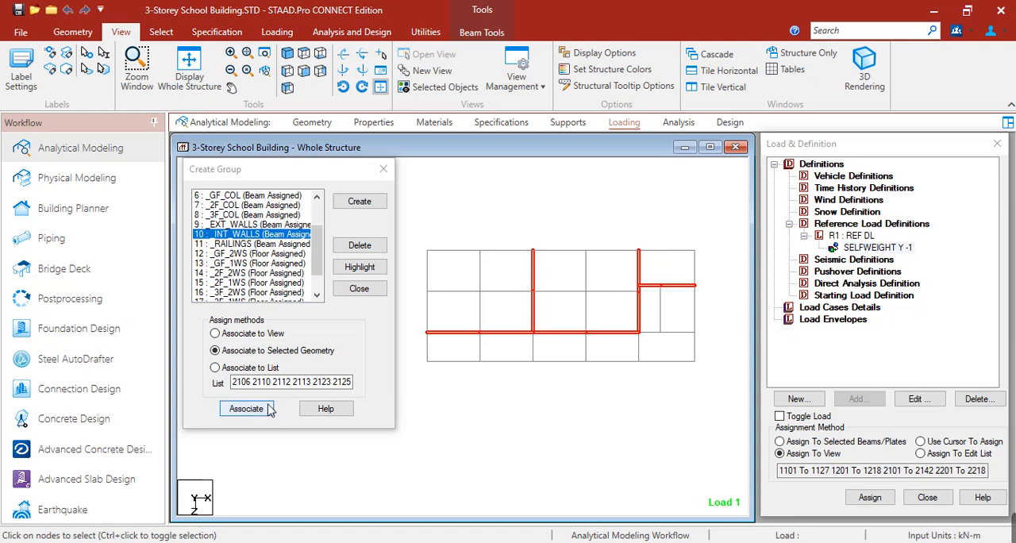
pyautogui.click(266, 408)
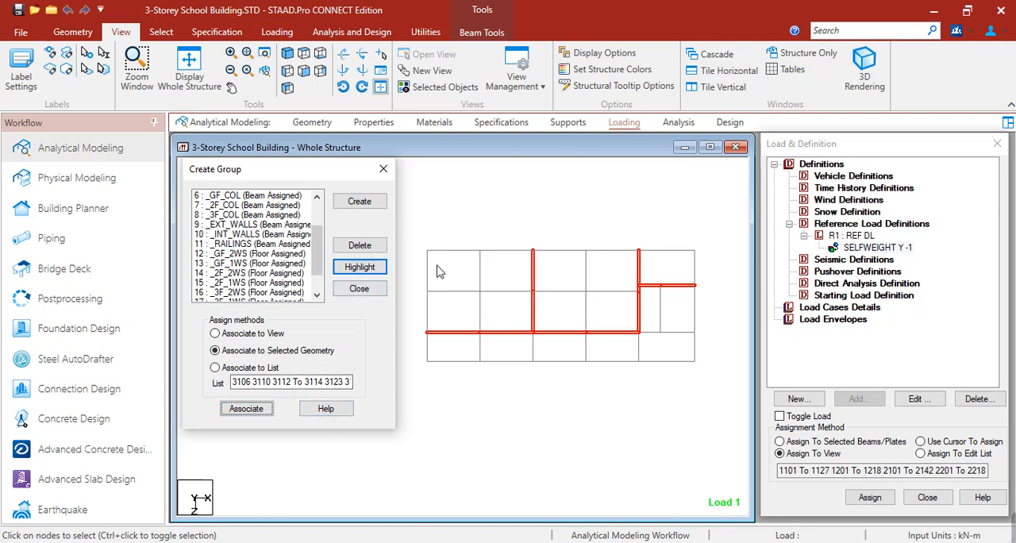
# Step: Clear the selection, view the whole structure in isometric and highlight the _INT_WALLS group to examine its extent across the floors
pyautogui.click(517, 217)
pyautogui.click(288, 53)
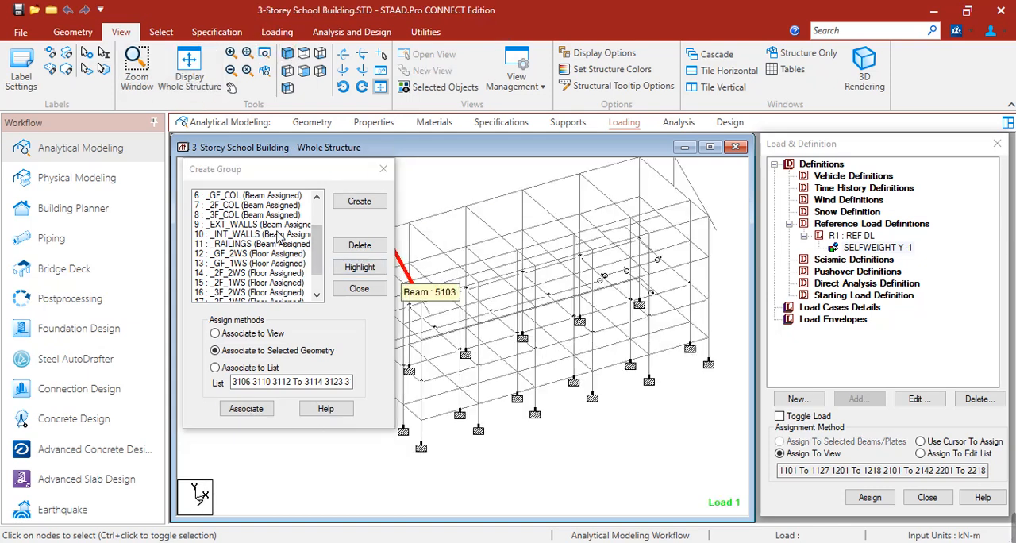
pyautogui.click(329, 264)
pyautogui.click(357, 267)
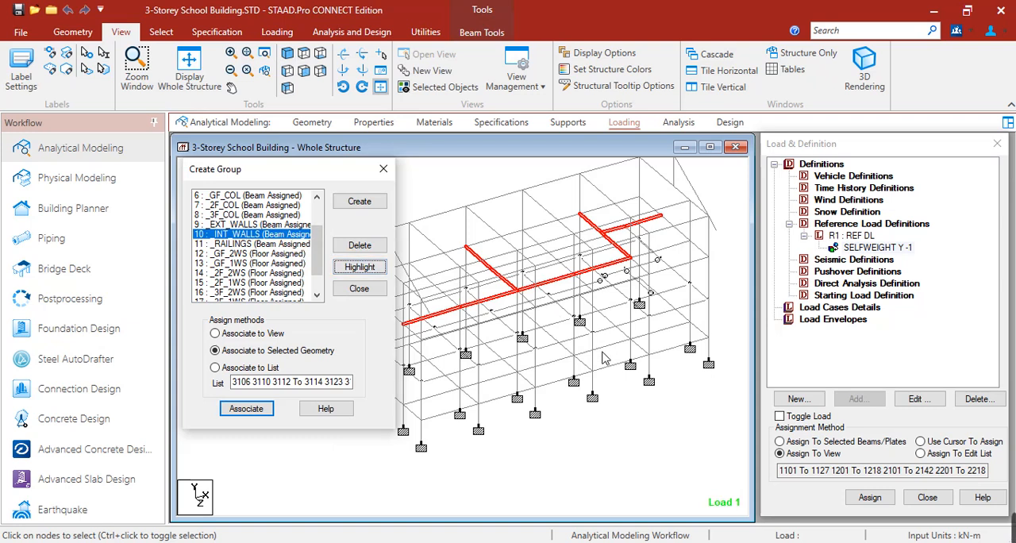
pyautogui.scroll(3, 612, 343)
pyautogui.scroll(-3, 612, 343)
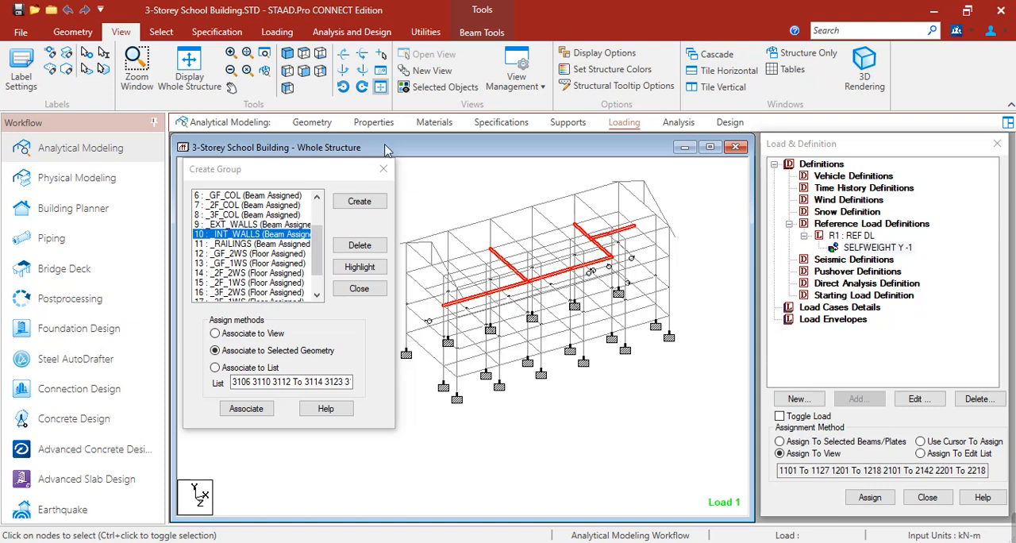
pyautogui.scroll(-2, 581, 274)
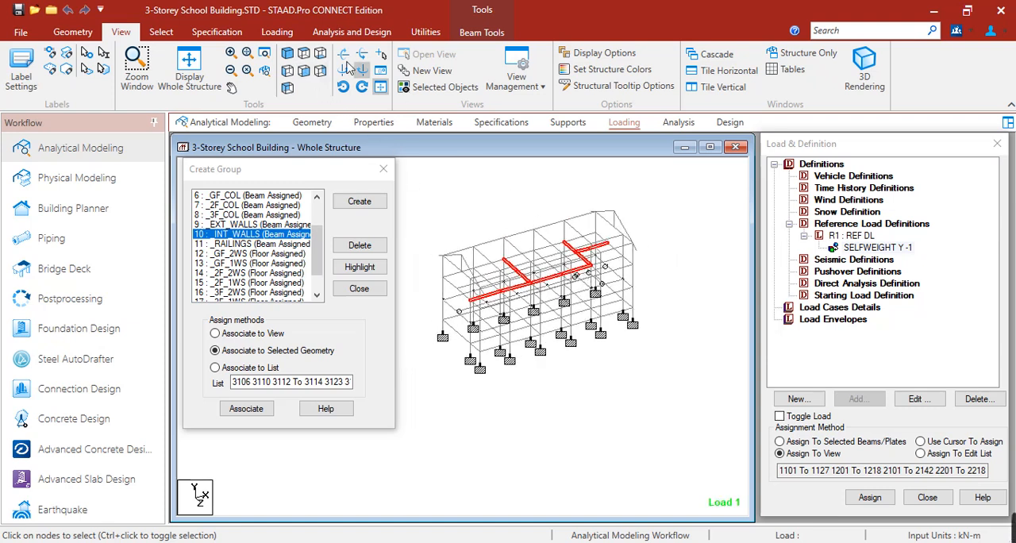
# Step: Select the ground-, second- and third-floor beams in front view, isolate them and show them as a plan with nothing selected
pyautogui.click(308, 71)
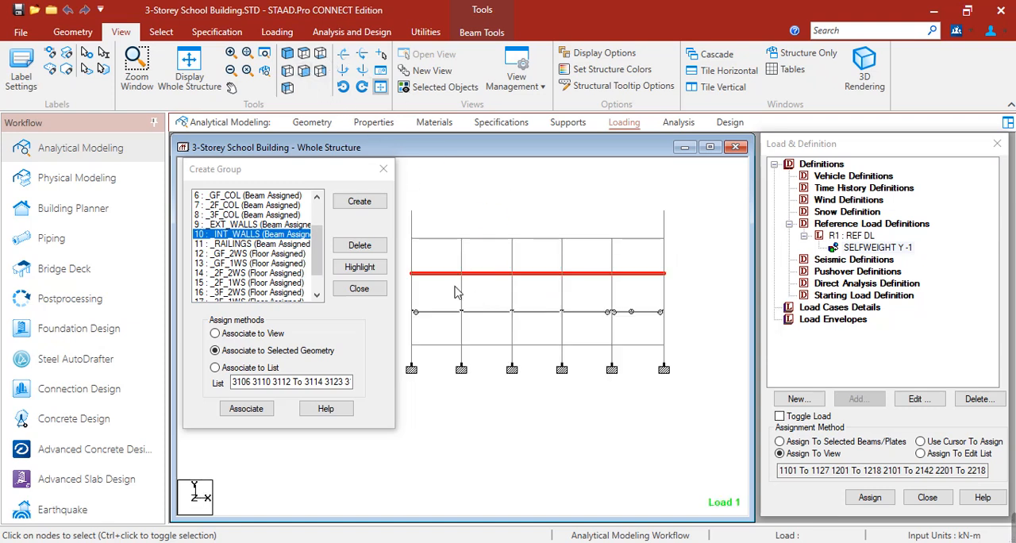
pyautogui.moveTo(403, 269); pyautogui.dragTo(684, 289)
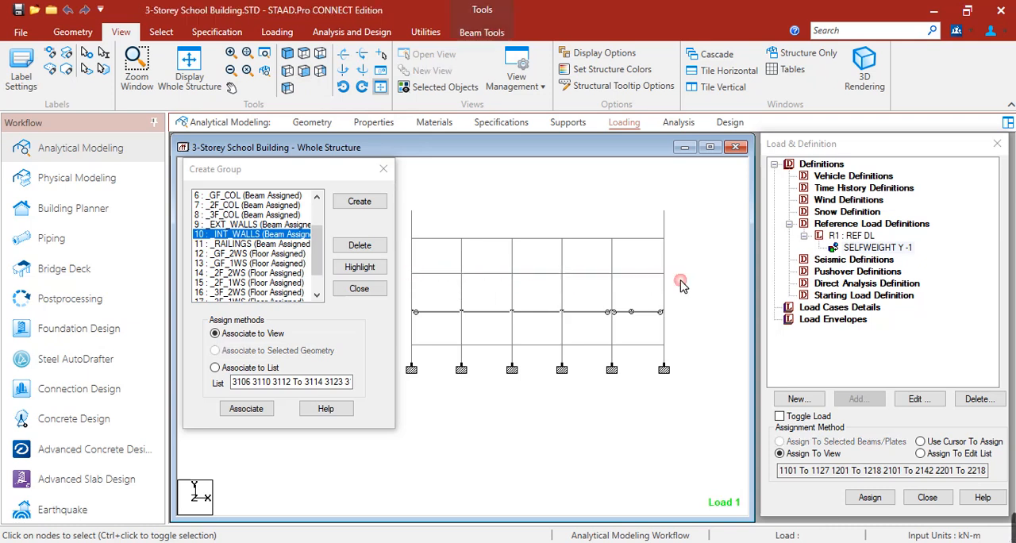
pyautogui.moveTo(404, 302); pyautogui.dragTo(688, 322)
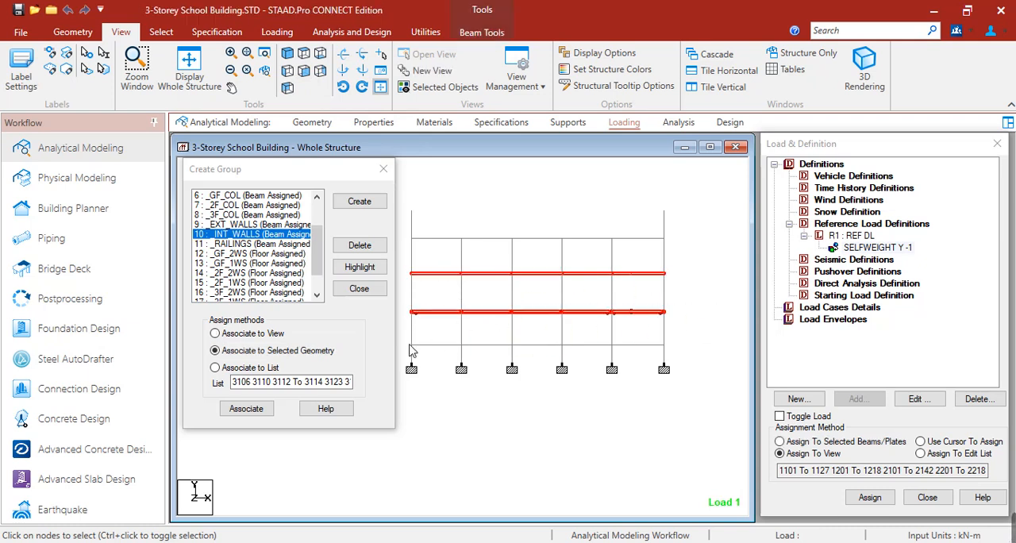
pyautogui.moveTo(425, 355); pyautogui.dragTo(674, 359)
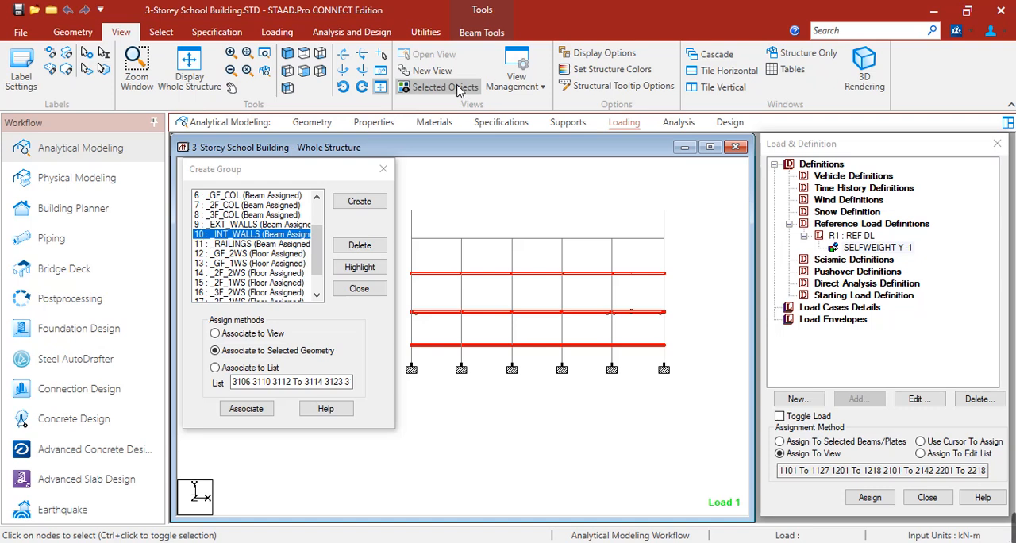
pyautogui.click(327, 56)
pyautogui.click(304, 52)
pyautogui.click(529, 211)
pyautogui.moveTo(553, 300)
pyautogui.mouseDown(button='middle')
pyautogui.moveTo(602, 314)
pyautogui.moveTo(536, 309)
pyautogui.mouseUp(button='middle')
pyautogui.scroll(-5, 561, 298)
pyautogui.scroll(5, 519, 304)
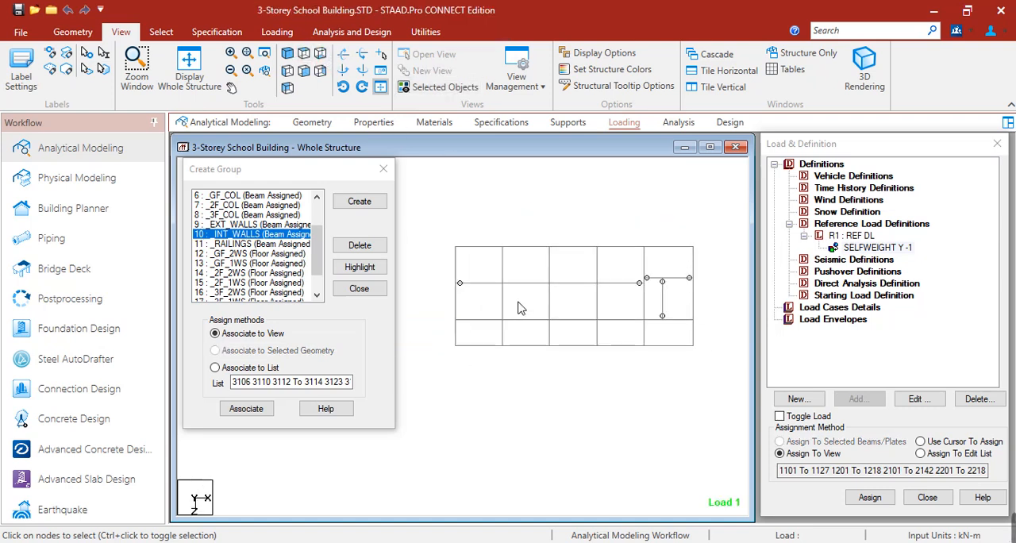
# Step: Select the interior wall beams of all three floors on the plan, check them in isometric view and associate them with the _INT_WALLS group
pyautogui.moveTo(421, 317); pyautogui.dragTo(551, 323)
pyautogui.keyDown('ctrl'); pyautogui.moveTo(542, 223); pyautogui.dragTo(671, 304); pyautogui.keyUp('ctrl')
pyautogui.keyDown('ctrl'); pyautogui.moveTo(670, 233); pyautogui.dragTo(669, 304); pyautogui.keyUp('ctrl')
pyautogui.keyDown('ctrl'); pyautogui.click(672, 273); pyautogui.keyUp('ctrl')
pyautogui.keyDown('ctrl'); pyautogui.click(701, 275); pyautogui.keyUp('ctrl')
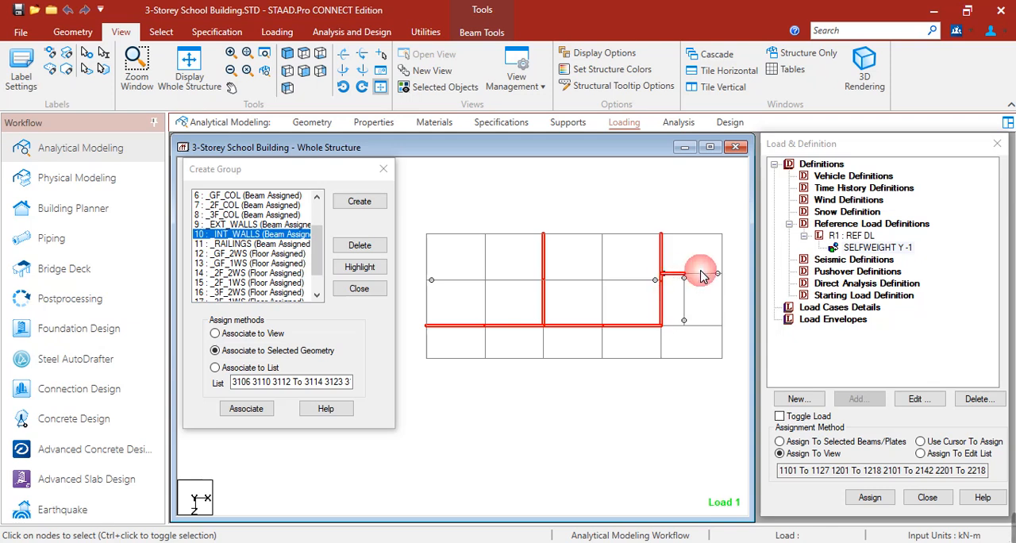
pyautogui.click(289, 53)
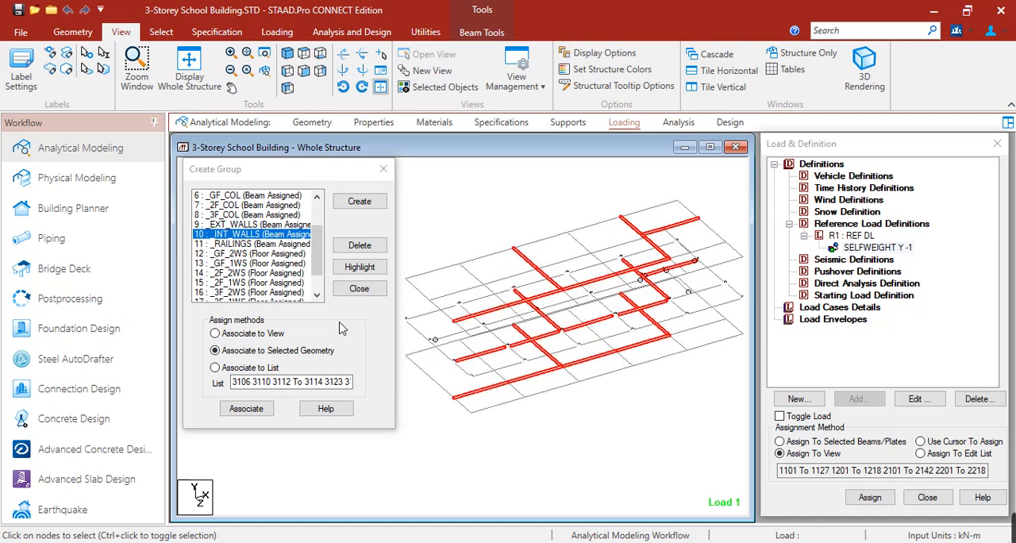
pyautogui.click(248, 408)
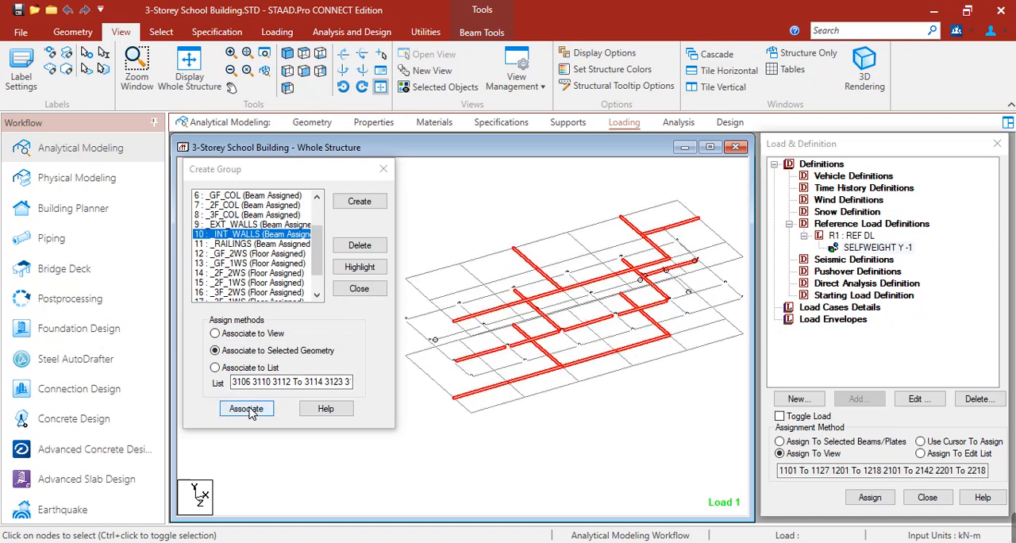
pyautogui.click(247, 409)
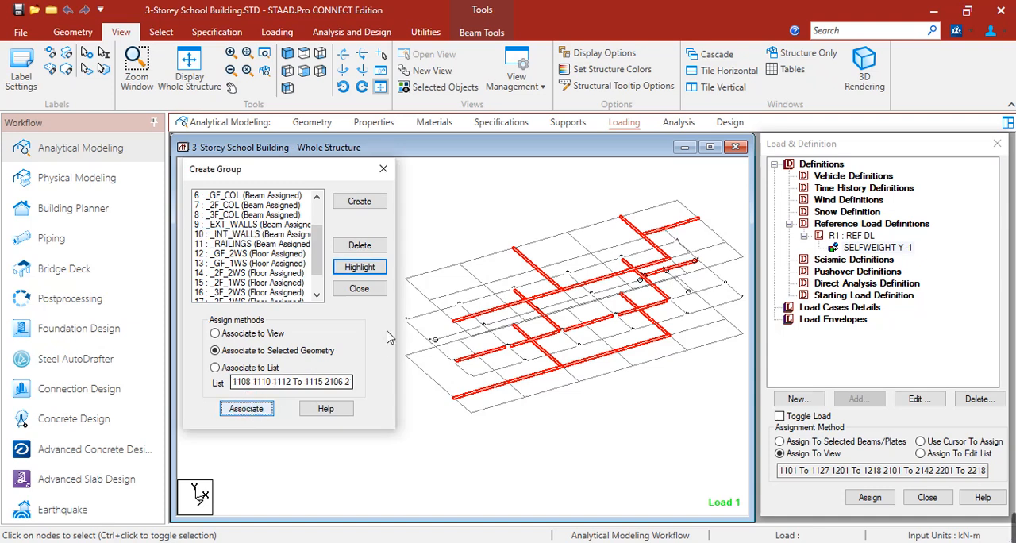
# Step: Highlight the _RAILINGS group on all three floors, examine its beams, close the group dialog and clear the selection
pyautogui.click(512, 222)
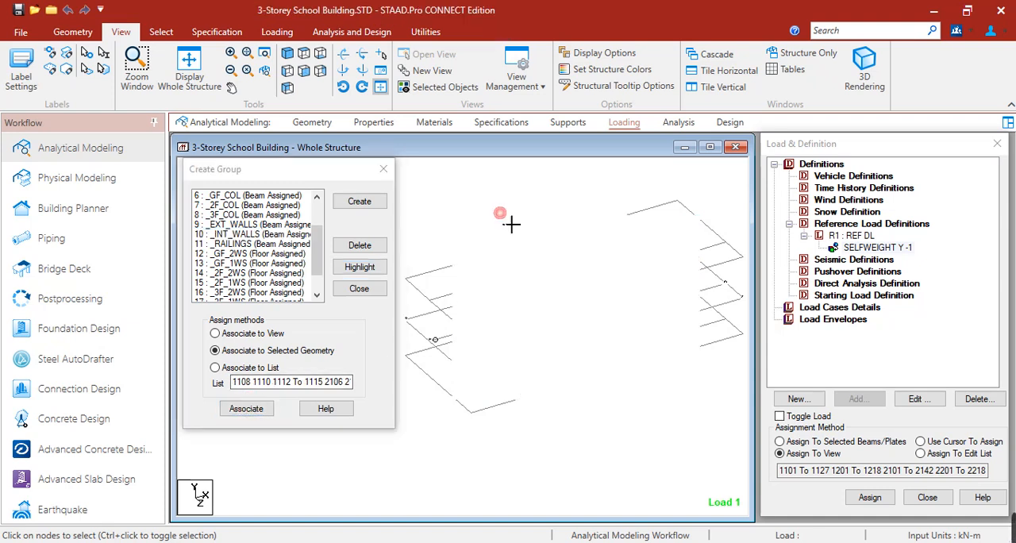
pyautogui.click(274, 244)
pyautogui.click(358, 270)
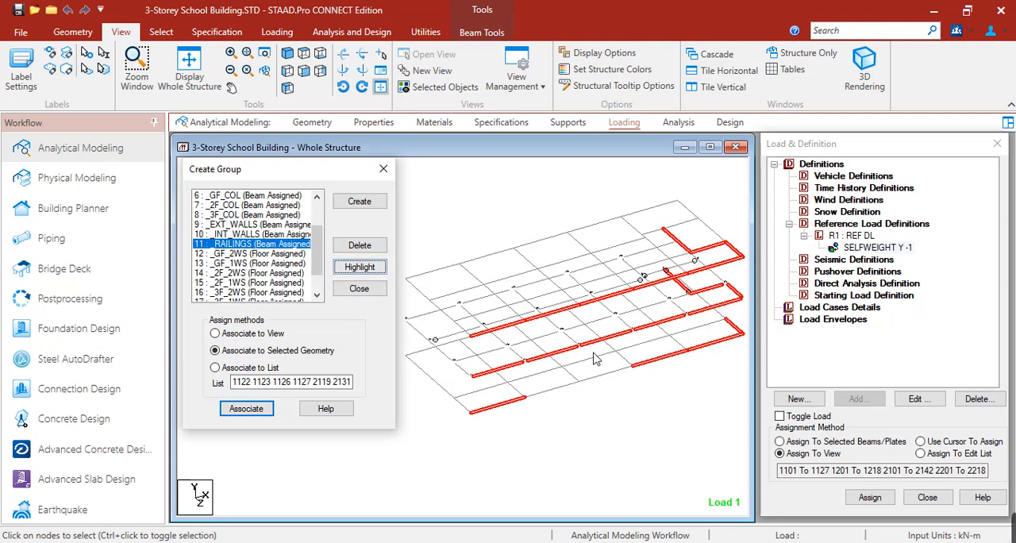
pyautogui.moveTo(611, 343); pyautogui.dragTo(486, 378, button='middle')
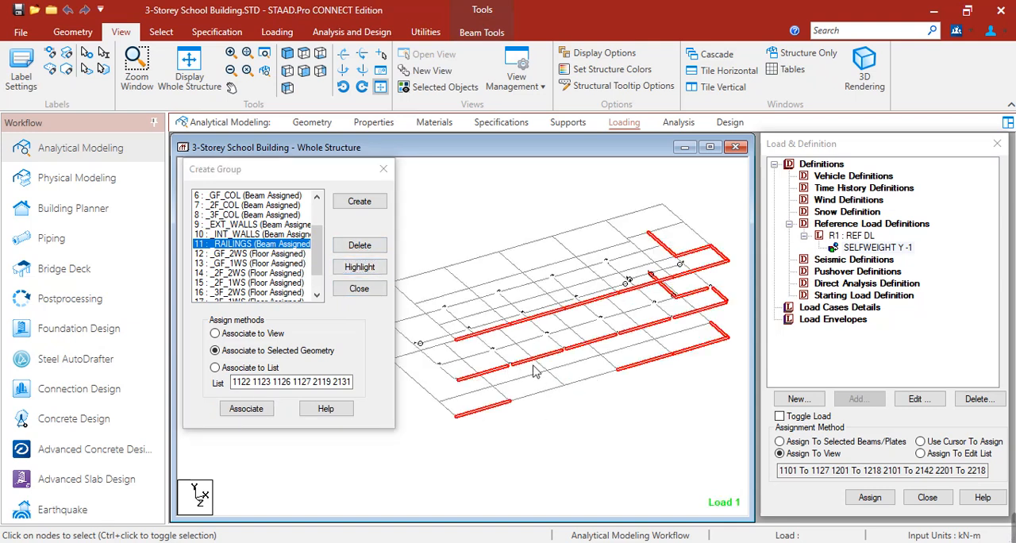
pyautogui.keyDown('ctrl'); pyautogui.click(665, 257); pyautogui.keyUp('ctrl')
pyautogui.click(384, 168)
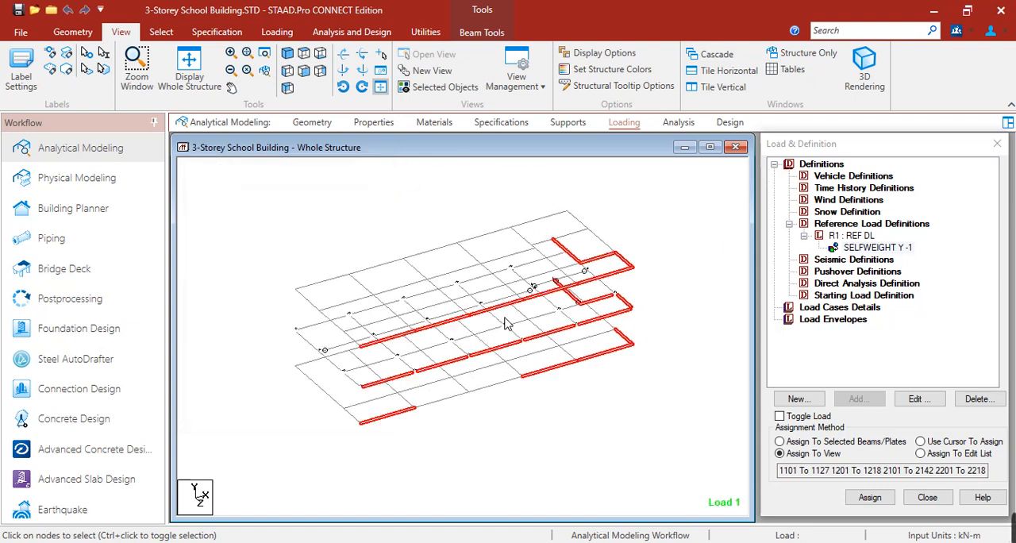
pyautogui.click(664, 254)
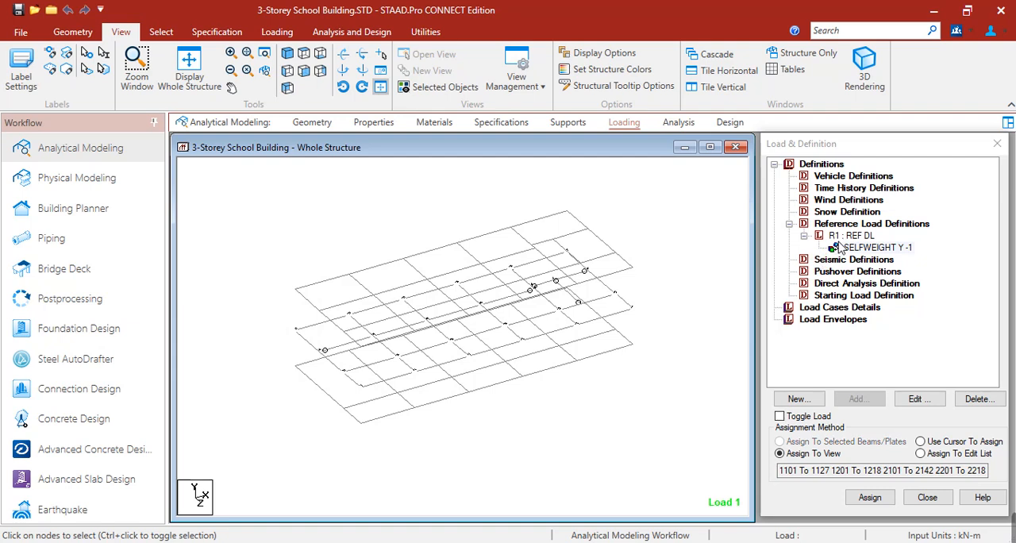
# Step: Select the R1 : REF DL reference load, switch to the Sample Loadings workbook in Excel and look up the 6" CHB dead load
pyautogui.click(861, 237)
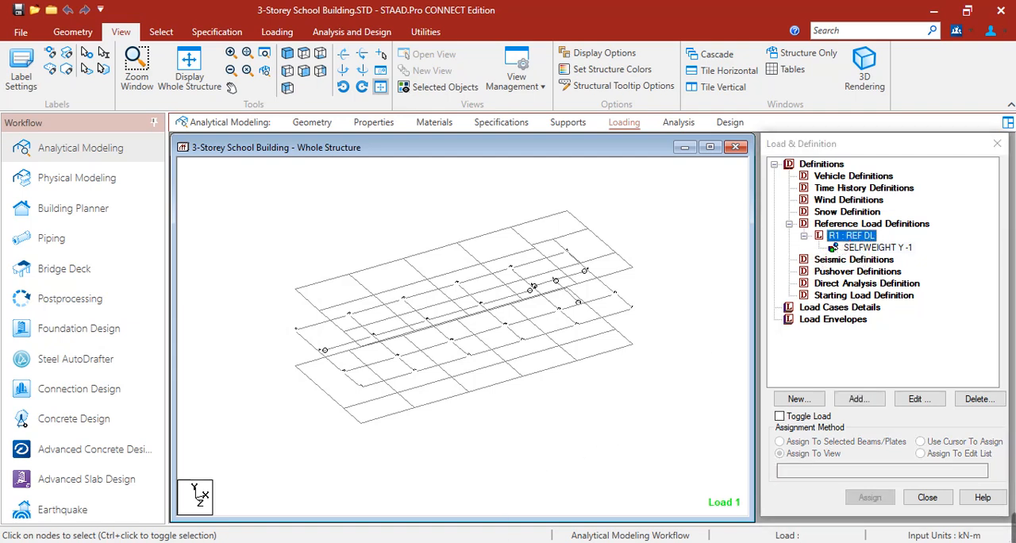
pyautogui.click(468, 542)
pyautogui.click(155, 238)
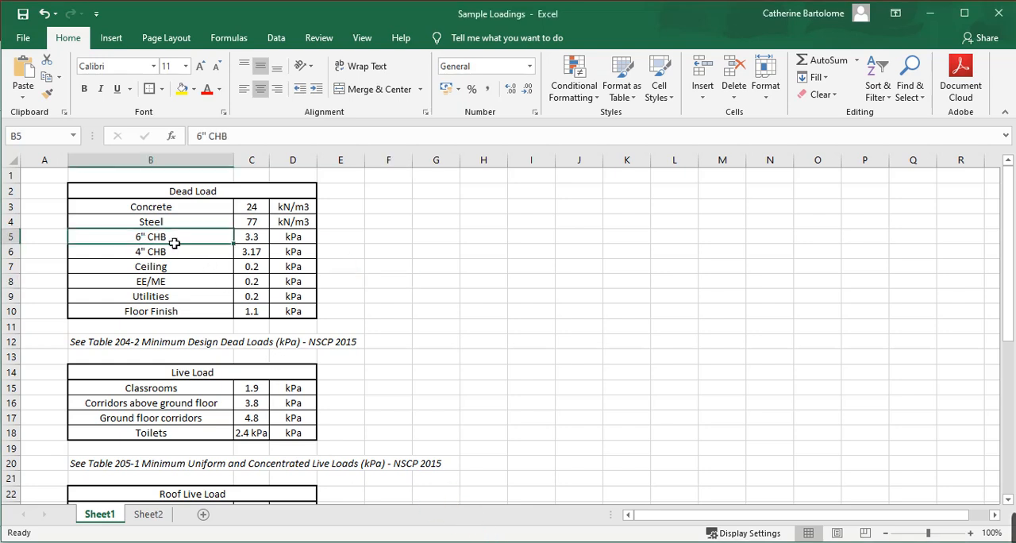
# Step: Examine the 6" and 4" CHB dead loads in the workbook and the storey and railing heights on Architectural plans.pdf's front elevation in Foxit PDF Reader
pyautogui.moveTo(219, 243); pyautogui.dragTo(281, 237)
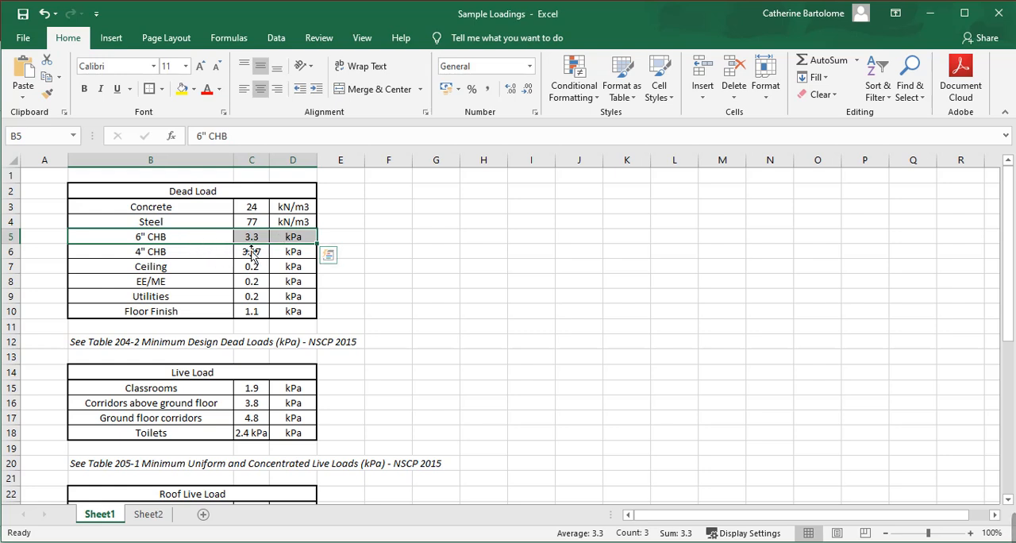
pyautogui.click(347, 240)
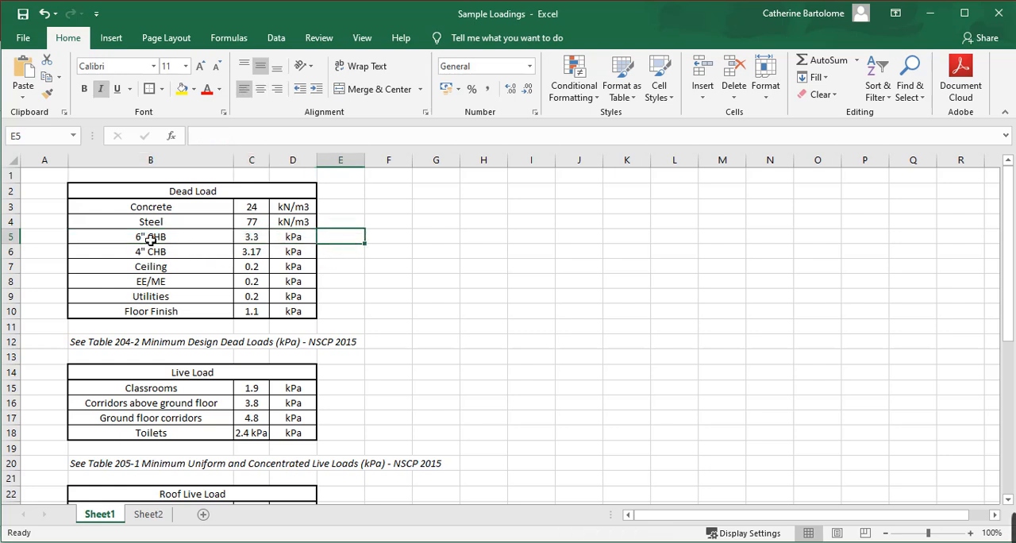
pyautogui.moveTo(118, 256); pyautogui.dragTo(310, 256)
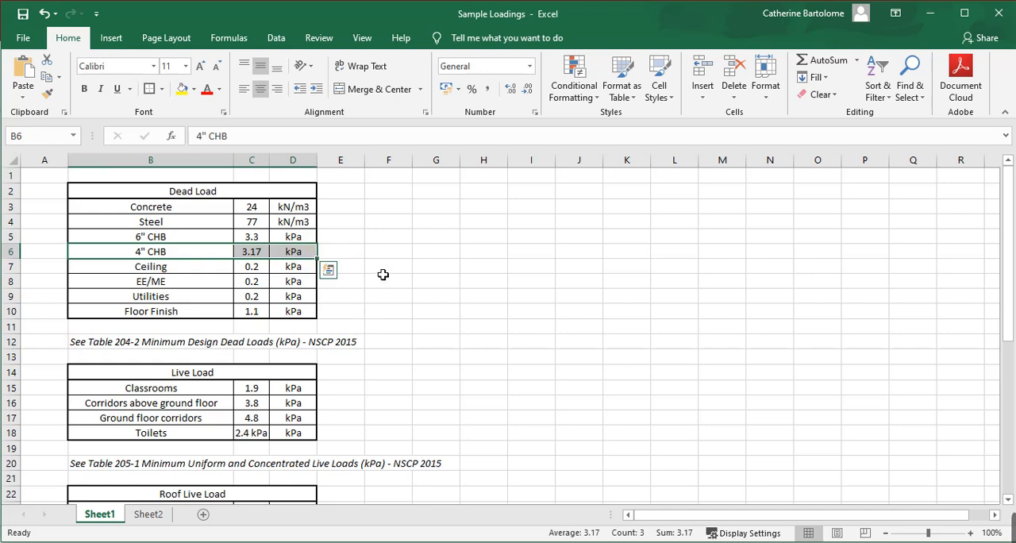
pyautogui.moveTo(258, 238); pyautogui.dragTo(295, 235)
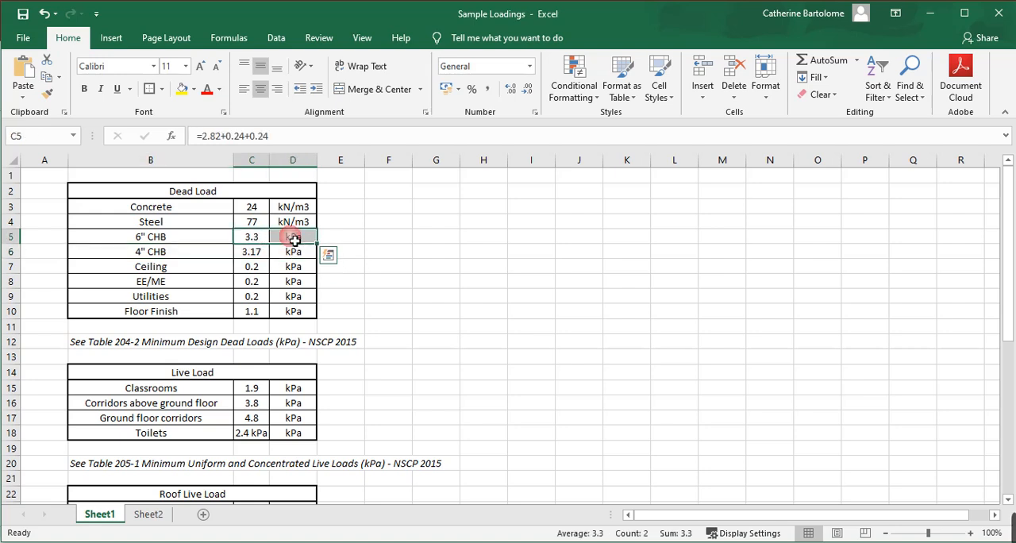
pyautogui.moveTo(160, 238); pyautogui.dragTo(295, 235)
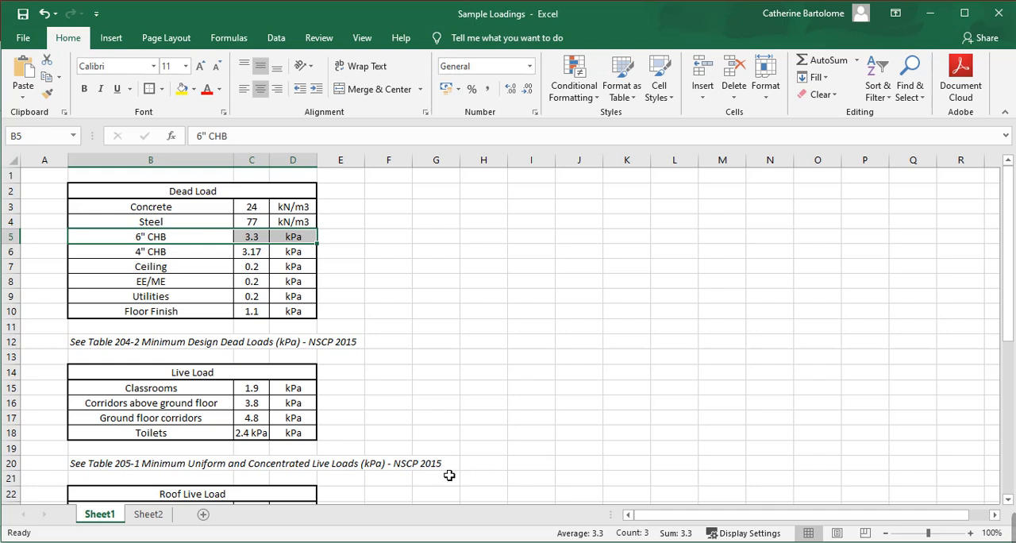
pyautogui.click(419, 541)
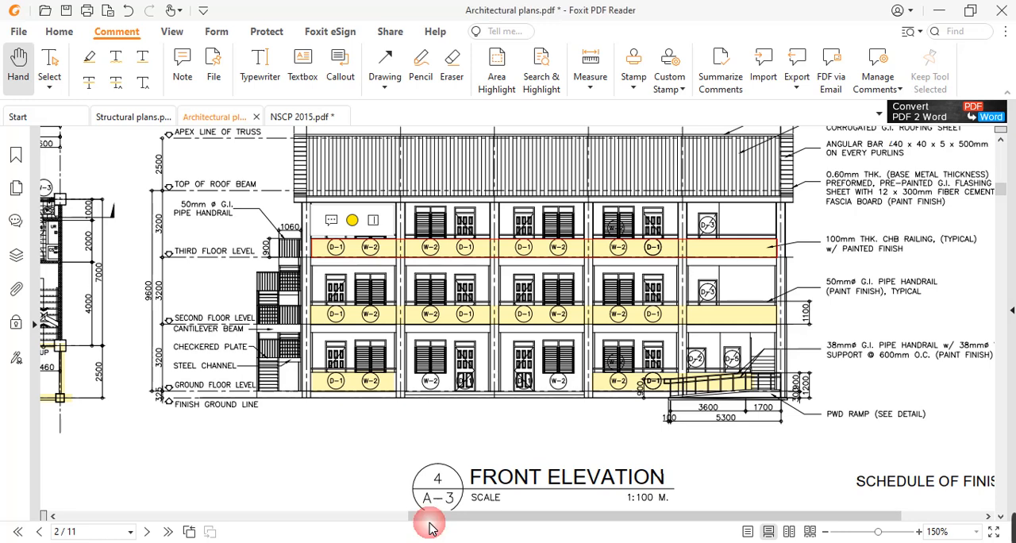
pyautogui.moveTo(310, 442); pyautogui.dragTo(386, 449)
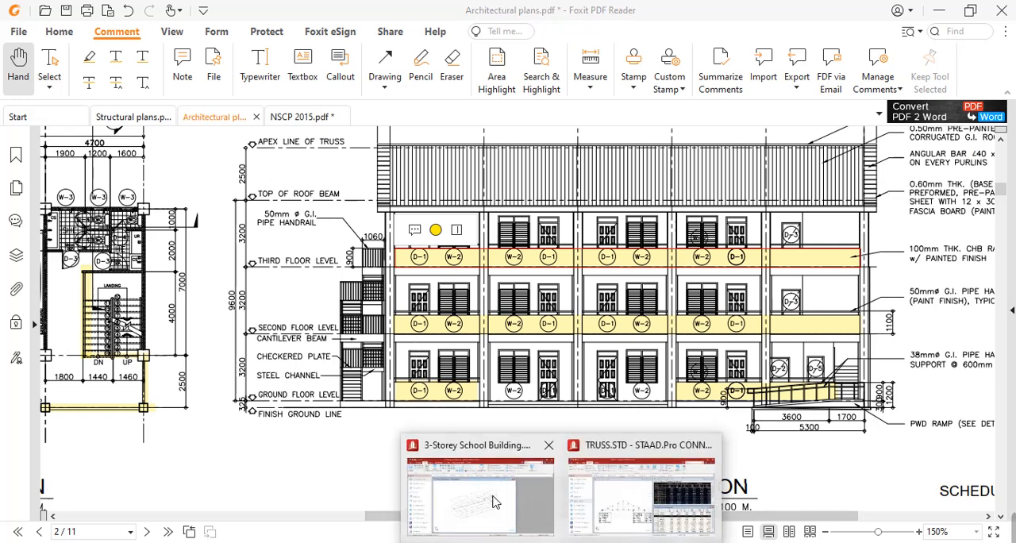
# Step: Switch to the 3-Storey School Building model in STAAD.Pro and start adding a member load item to R1 : REF DL
pyautogui.click(497, 496)
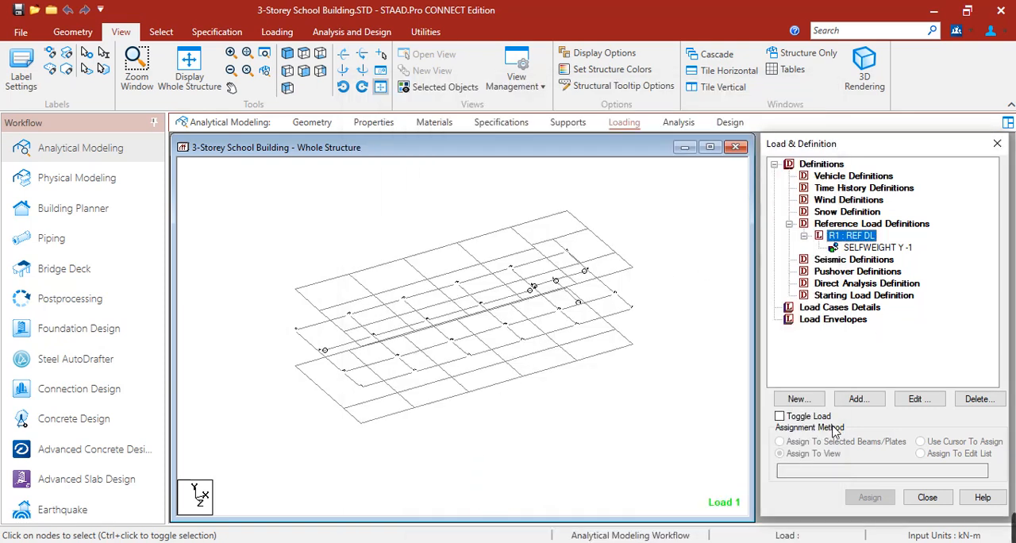
pyautogui.click(857, 398)
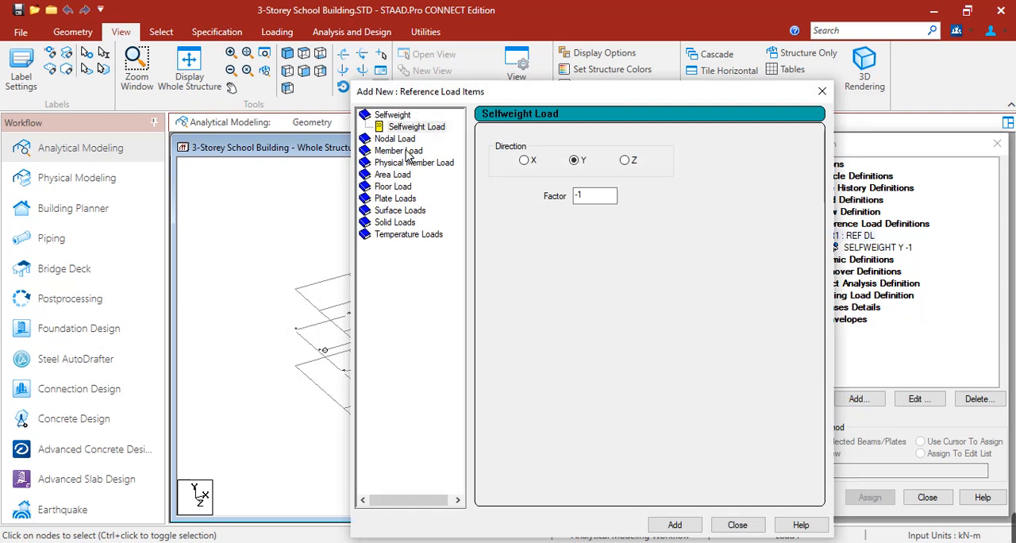
pyautogui.click(405, 151)
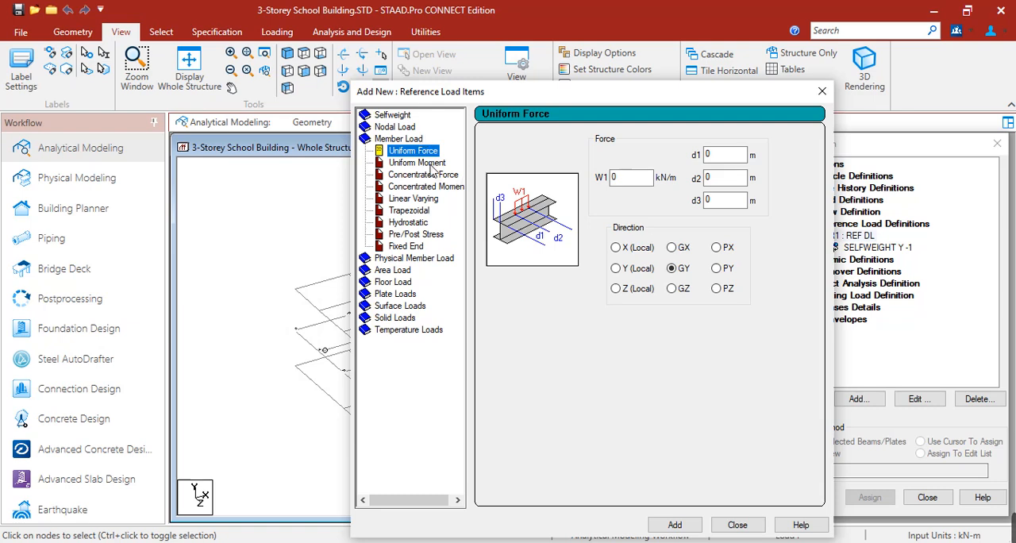
# Step: Look through the available member load types from uniform moment to fixed end
pyautogui.click(430, 166)
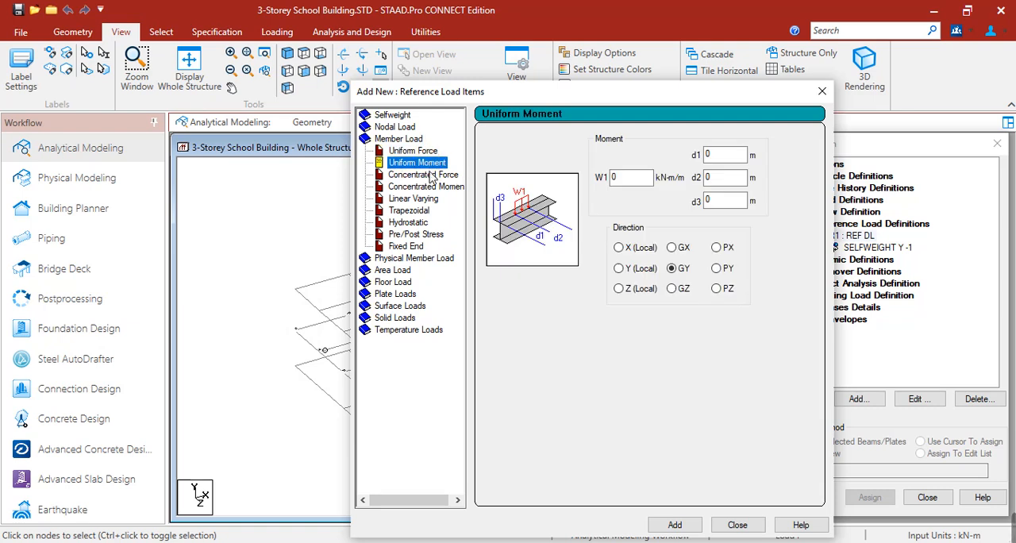
pyautogui.click(433, 175)
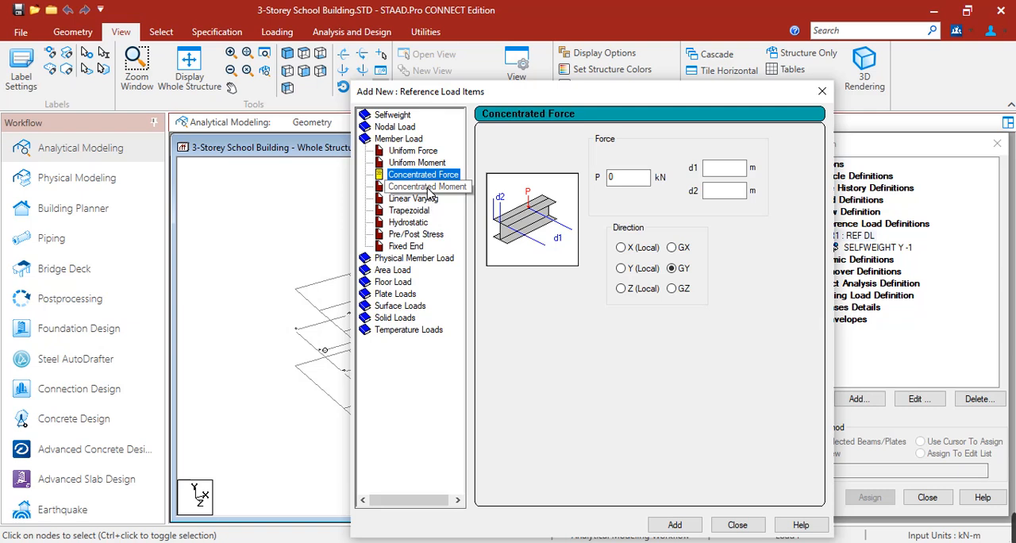
pyautogui.click(423, 187)
pyautogui.click(423, 199)
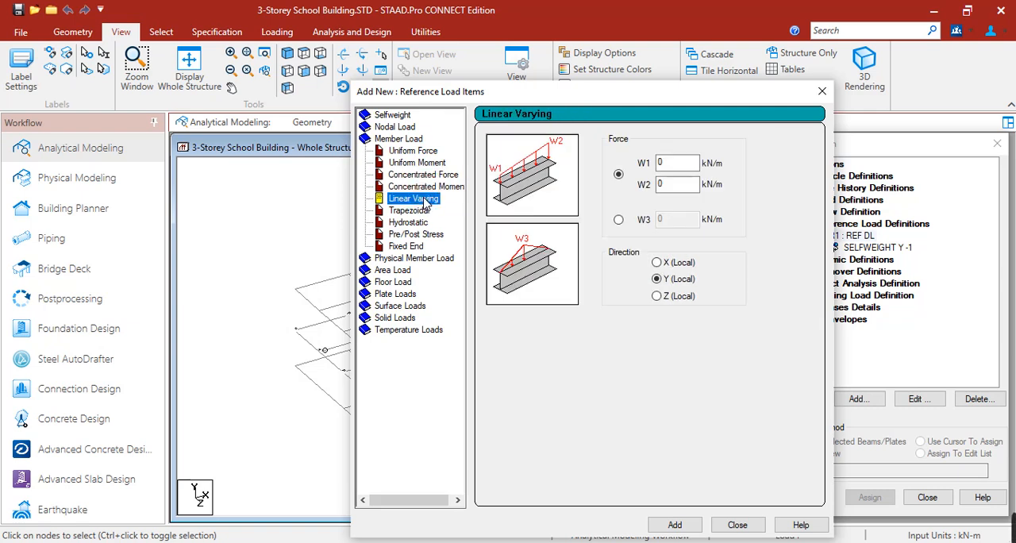
pyautogui.click(423, 211)
pyautogui.click(423, 222)
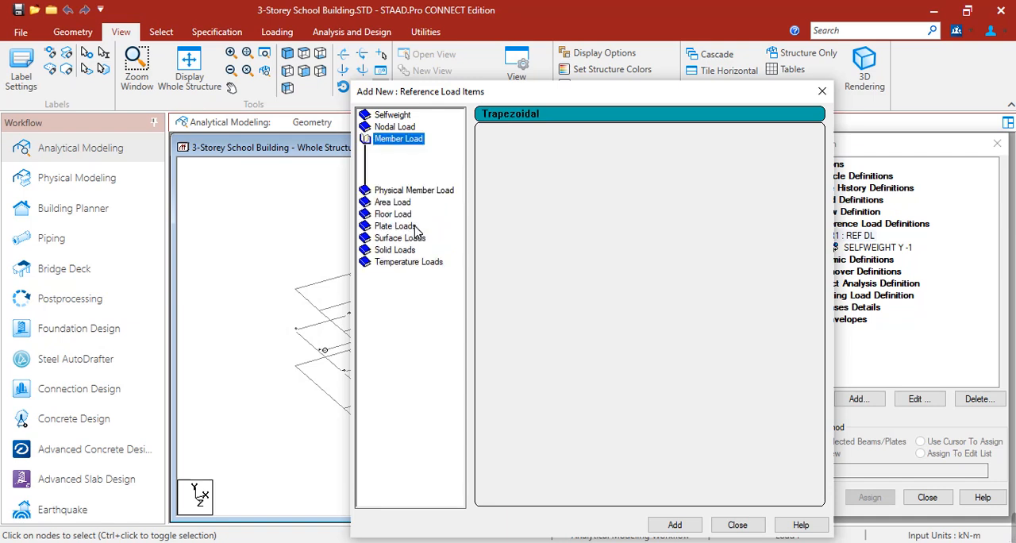
pyautogui.click(419, 235)
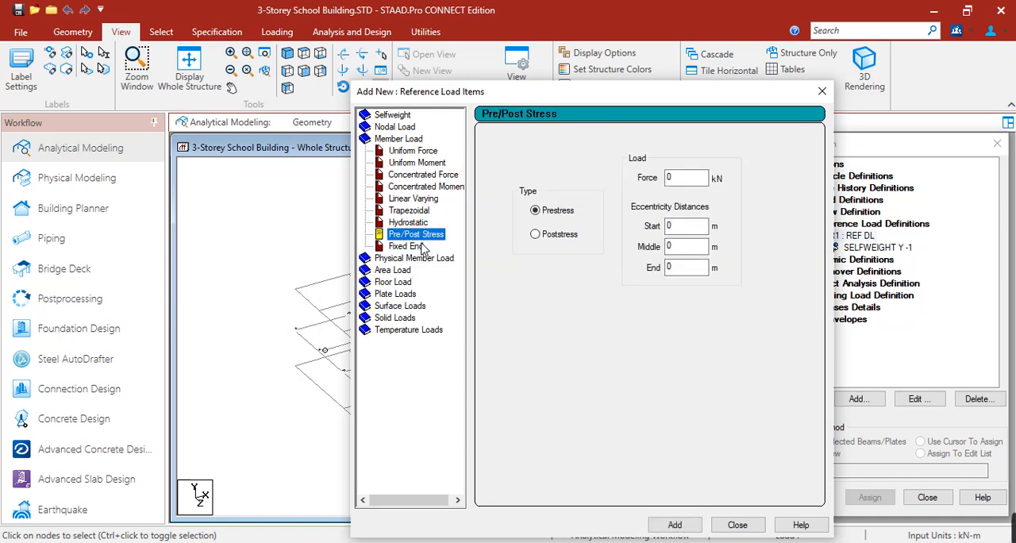
pyautogui.click(414, 249)
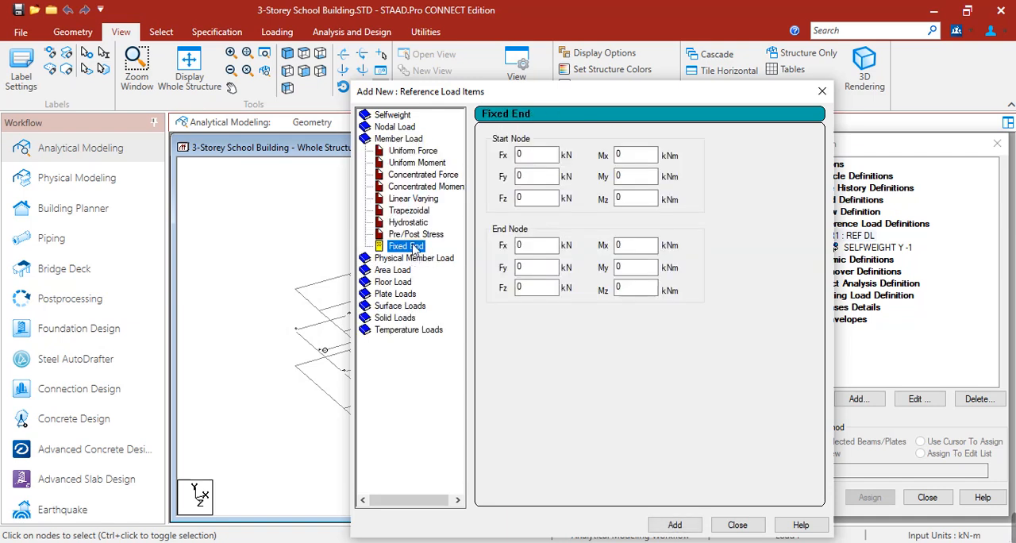
# Step: Add a uniform force member load of -10.56 kN/m in the GY direction to the reference dead load
pyautogui.click(413, 151)
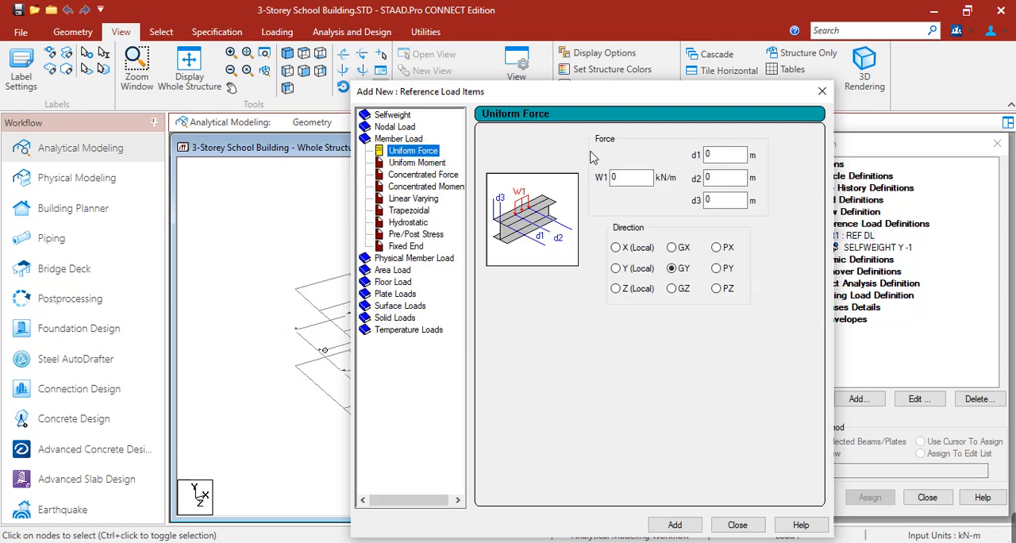
pyautogui.doubleClick(623, 179)
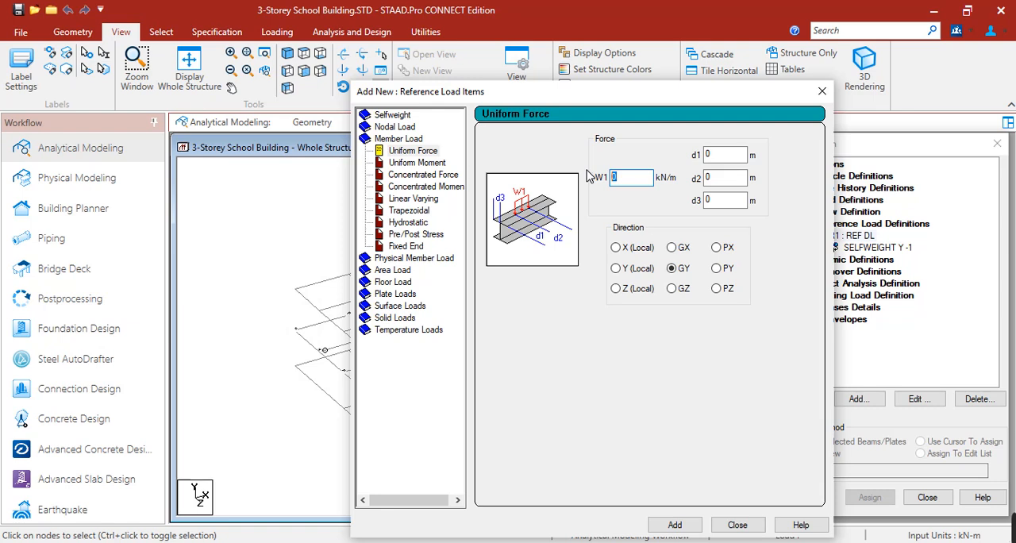
pyautogui.write('-10.56')
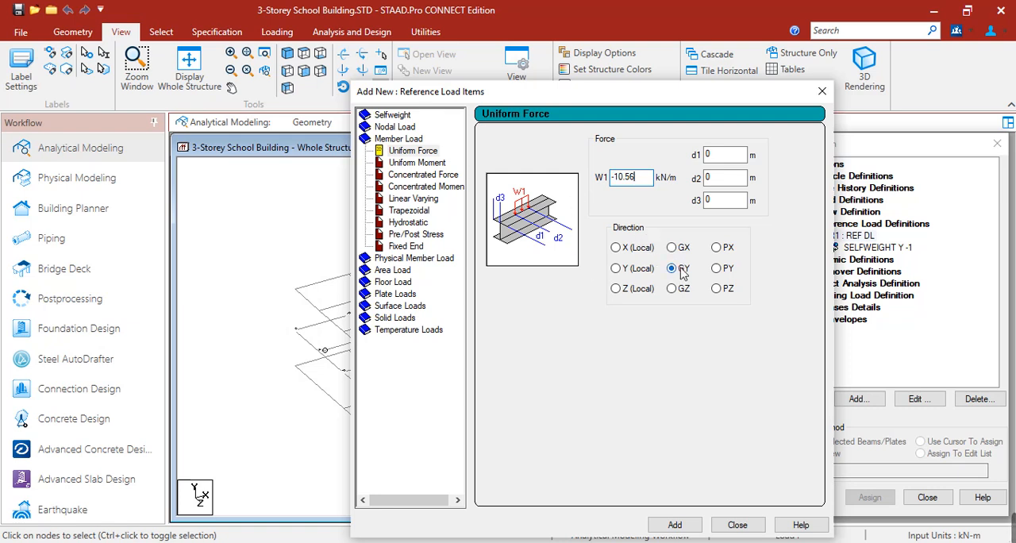
pyautogui.click(695, 526)
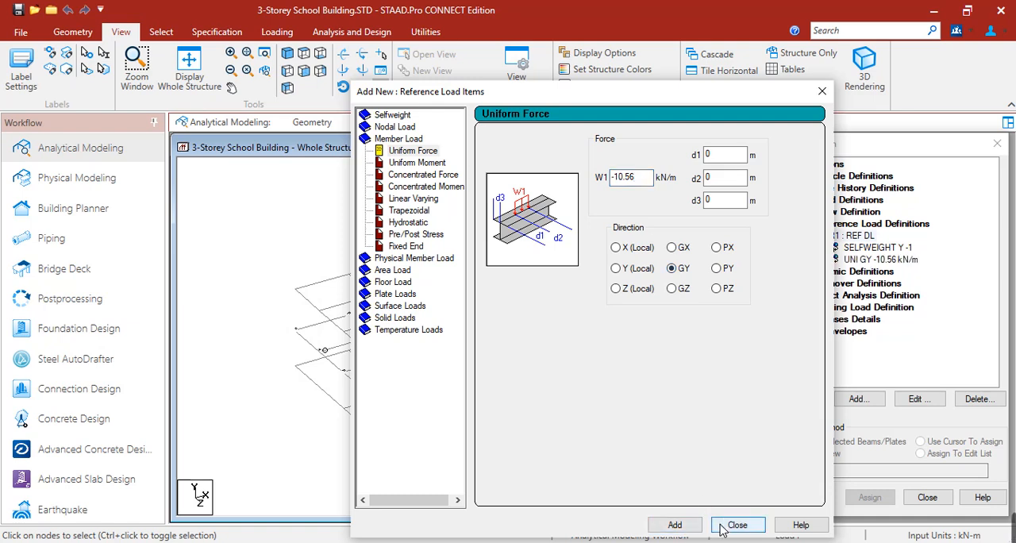
# Step: Add two more GY uniform forces of -10.144 kN/m and -3.17 kN/m to the reference dead load and close the load item dialog
pyautogui.moveTo(651, 183); pyautogui.dragTo(622, 184)
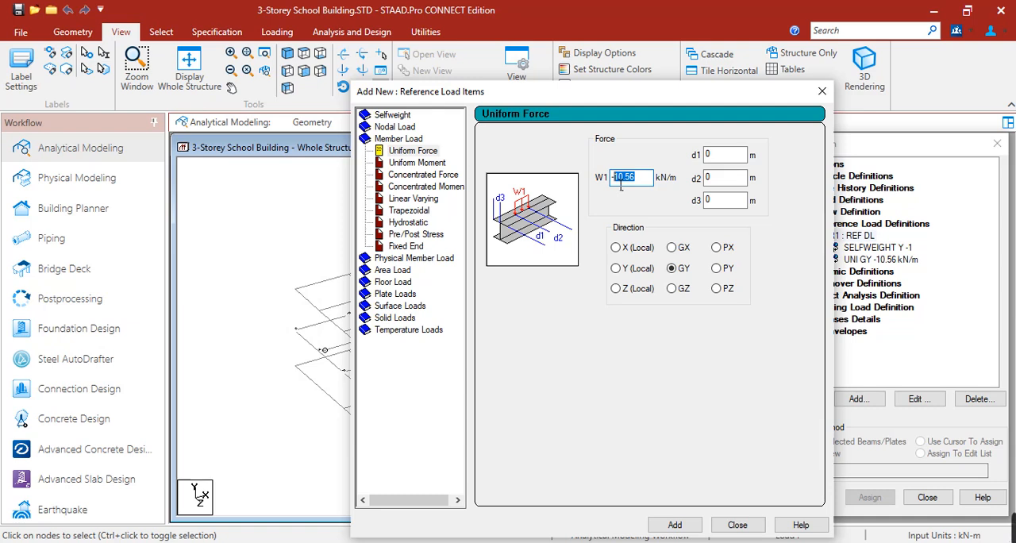
pyautogui.write('10.')
pyautogui.click(676, 527)
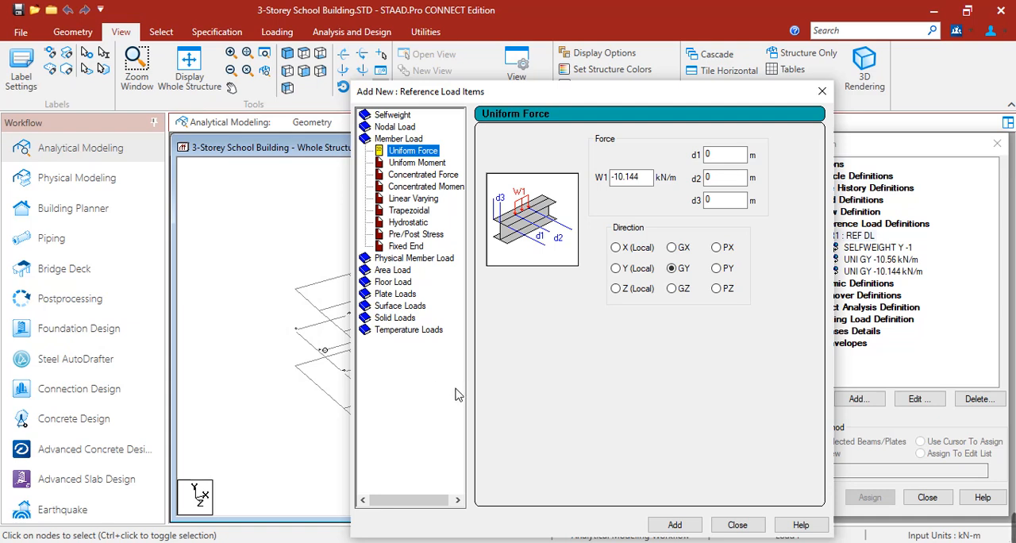
pyautogui.doubleClick(624, 177)
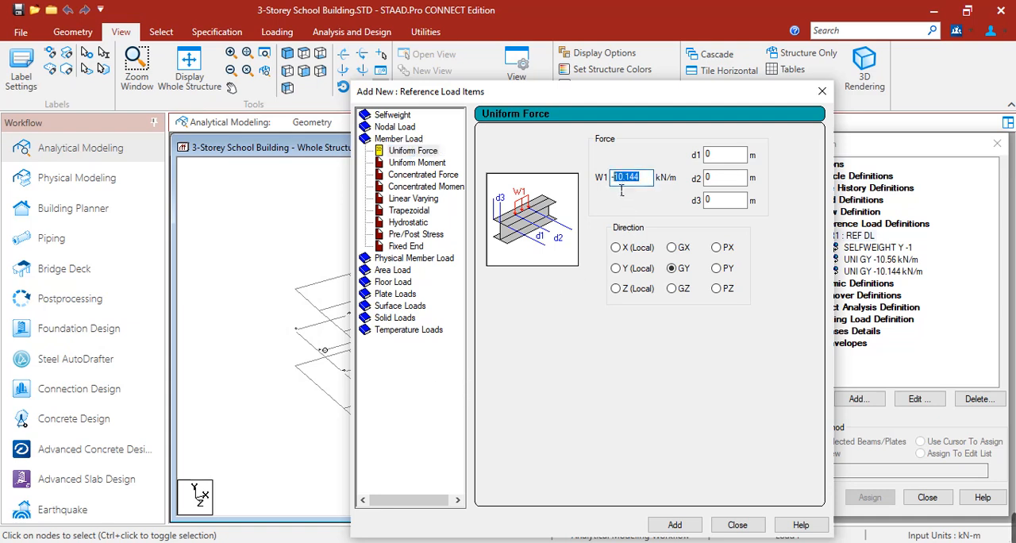
pyautogui.write('-3')
pyautogui.click(681, 527)
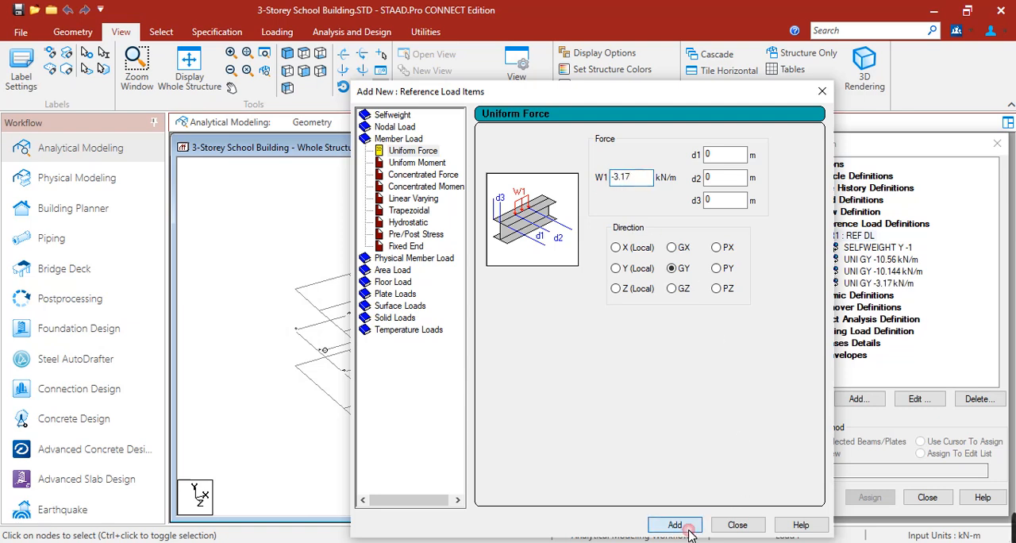
pyautogui.click(735, 525)
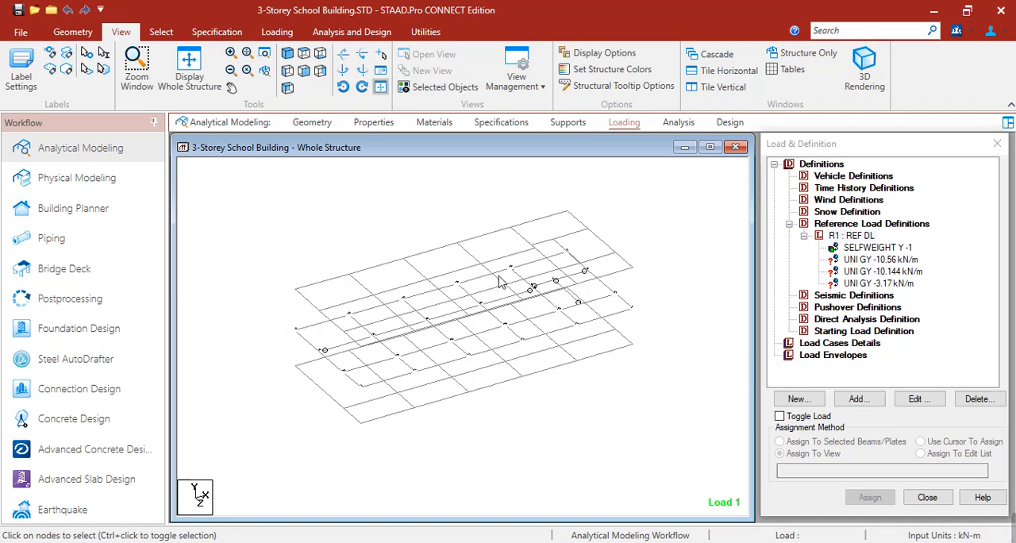
# Step: Highlight the _EXT_WALLS beam group in the model and assign the UNI GY -10.56 kN/m load to the selected beams
pyautogui.click(394, 196)
pyautogui.hotkey('ctrl', 'g')
pyautogui.moveTo(411, 320); pyautogui.dragTo(518, 294, button='middle')
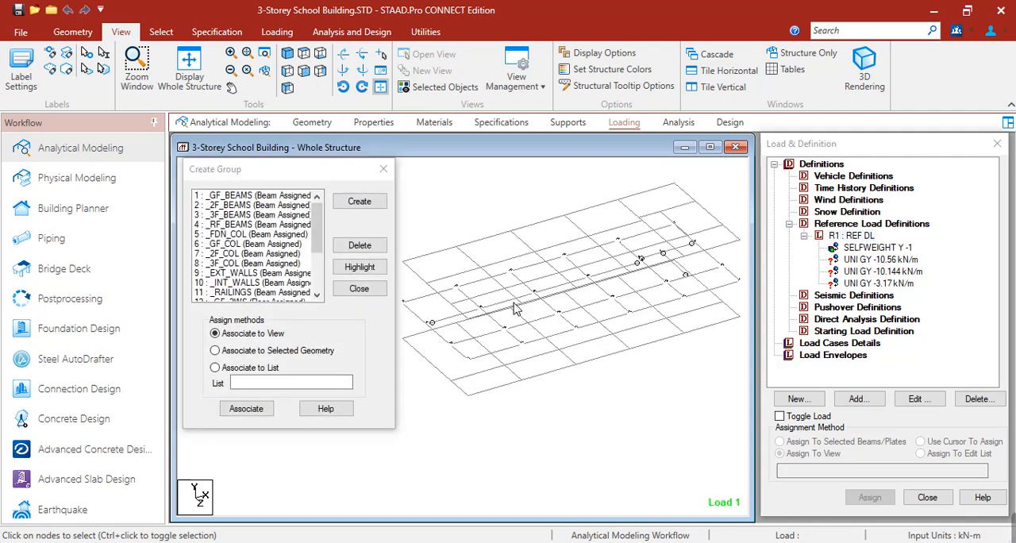
pyautogui.click(266, 273)
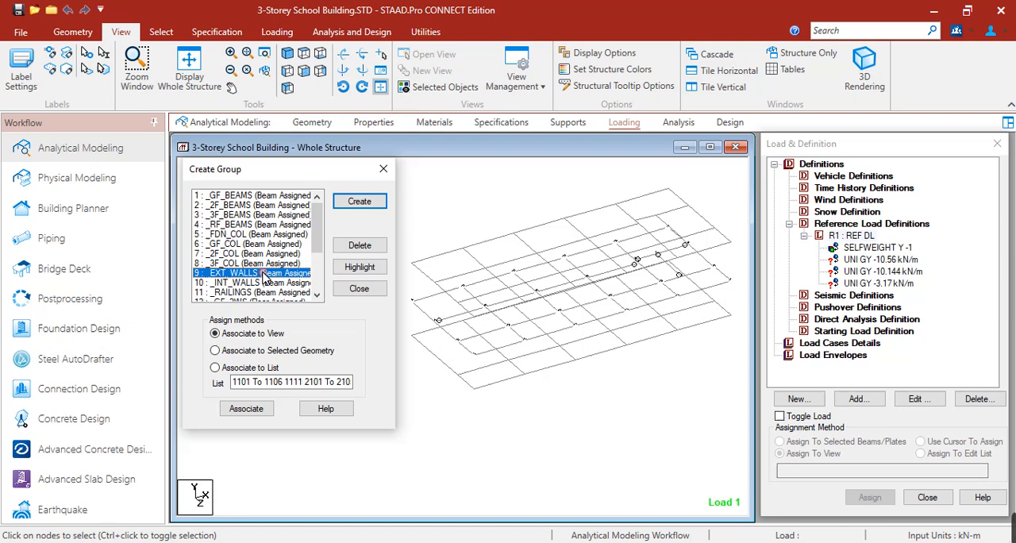
pyautogui.click(341, 270)
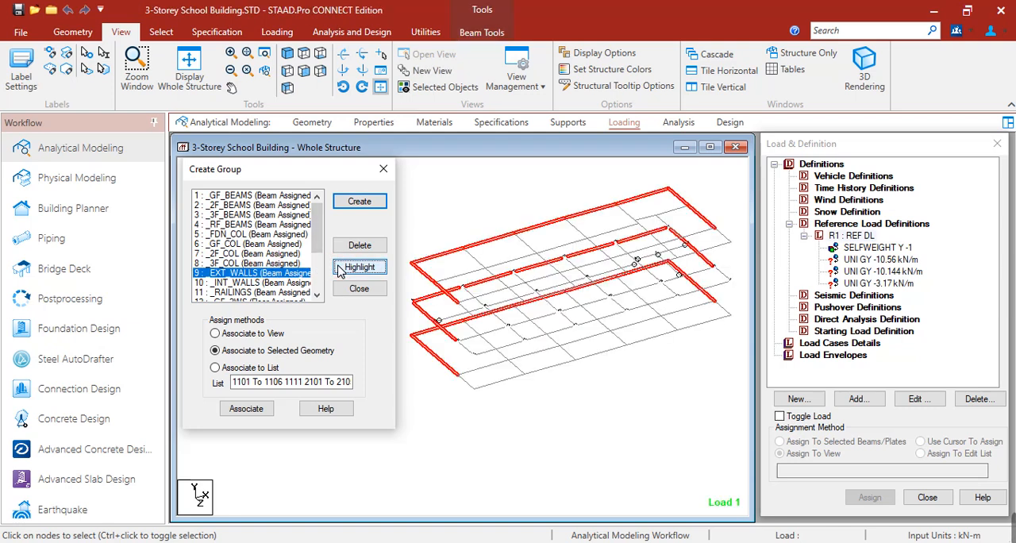
pyautogui.click(871, 259)
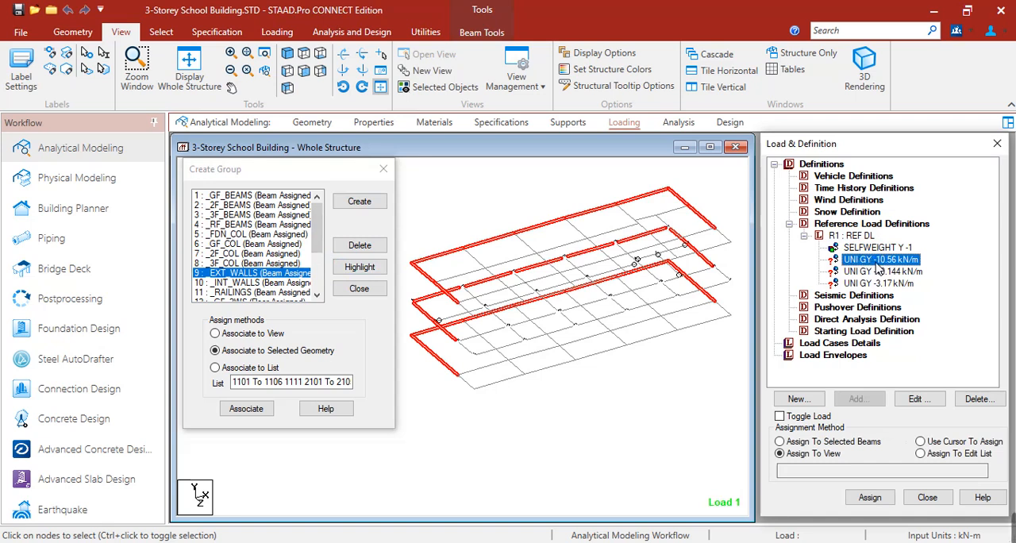
pyautogui.click(857, 442)
pyautogui.click(871, 498)
pyautogui.click(907, 429)
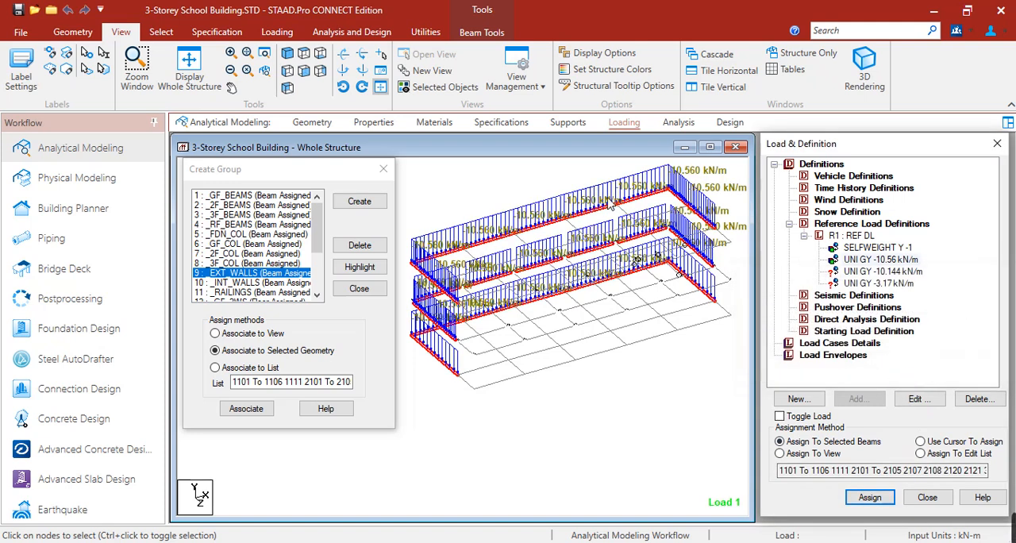
# Step: Highlight the _INT_WALLS beam group and assign the UNI GY -10.144 kN/m load to the selected beams
pyautogui.click(254, 283)
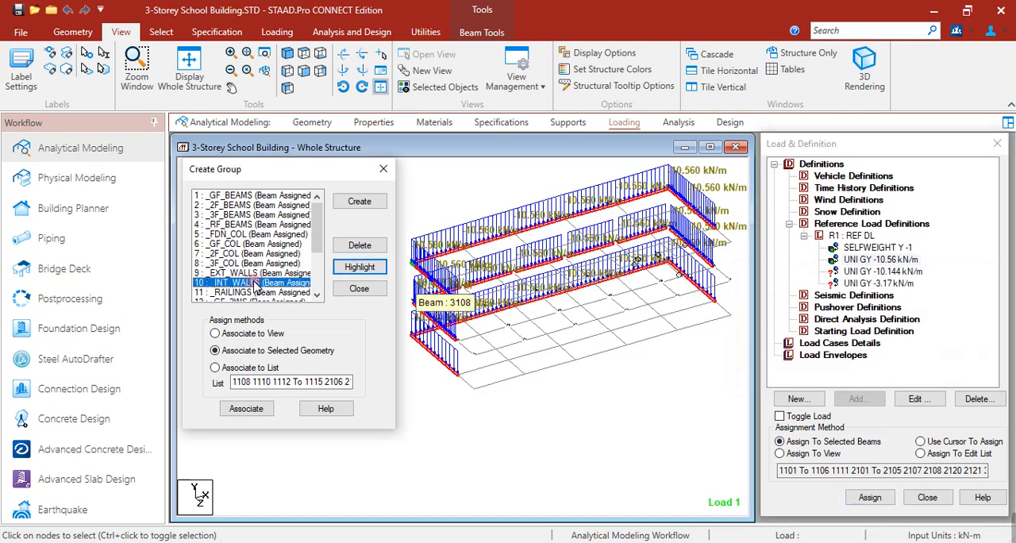
pyautogui.click(353, 270)
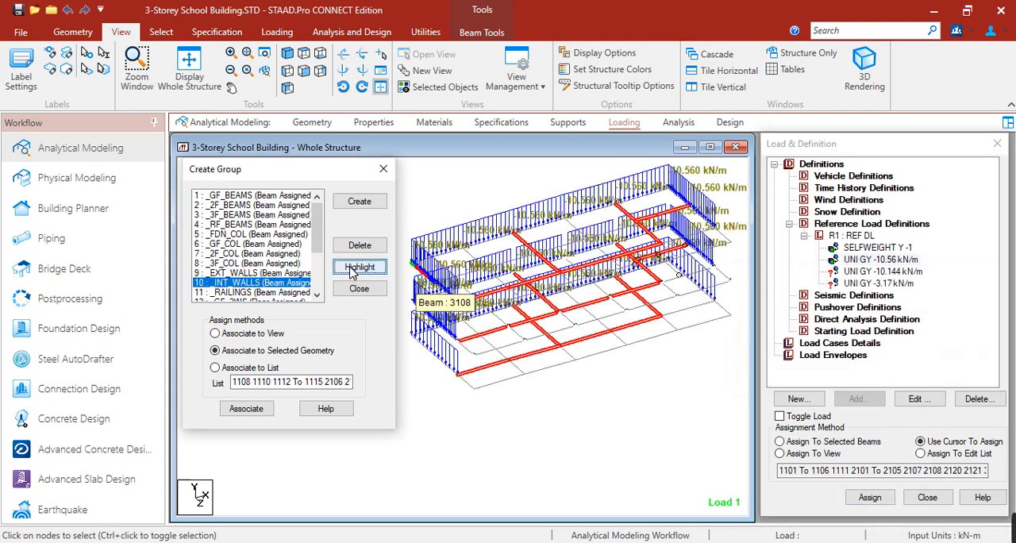
pyautogui.click(859, 272)
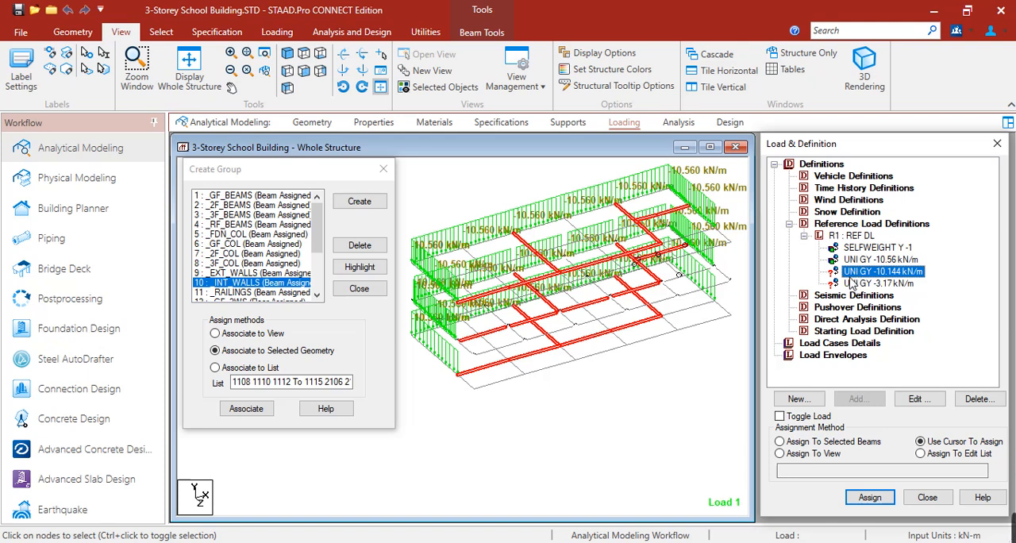
pyautogui.click(837, 442)
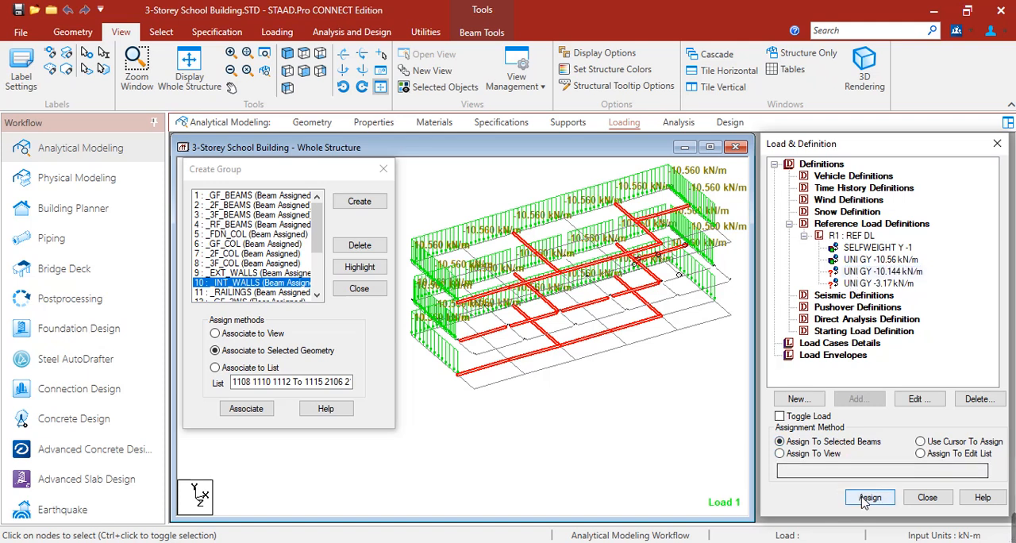
pyautogui.click(866, 499)
pyautogui.click(844, 365)
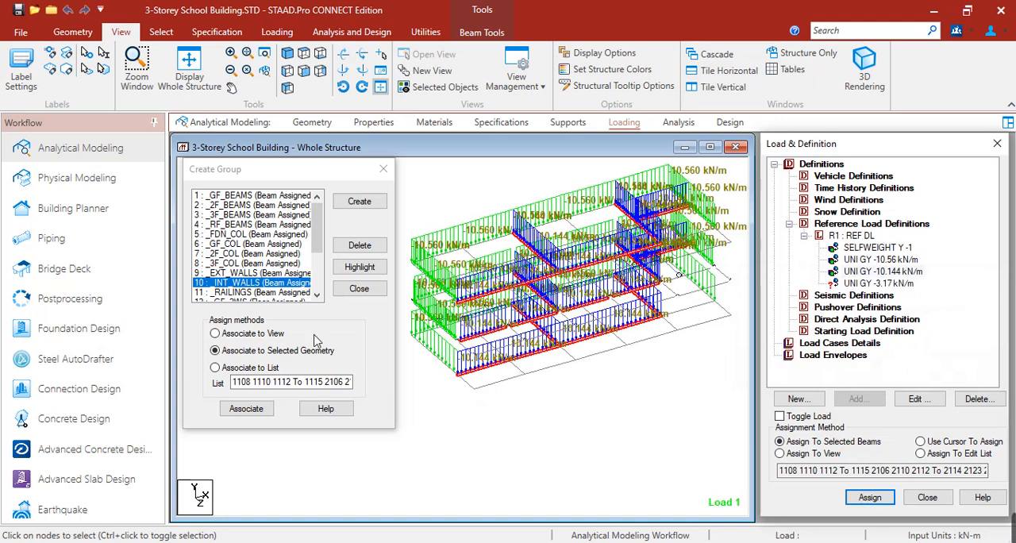
# Step: Highlight the _RAILINGS beam group and assign the UNI GY -3.17 kN/m load to the selected beams
pyautogui.click(262, 293)
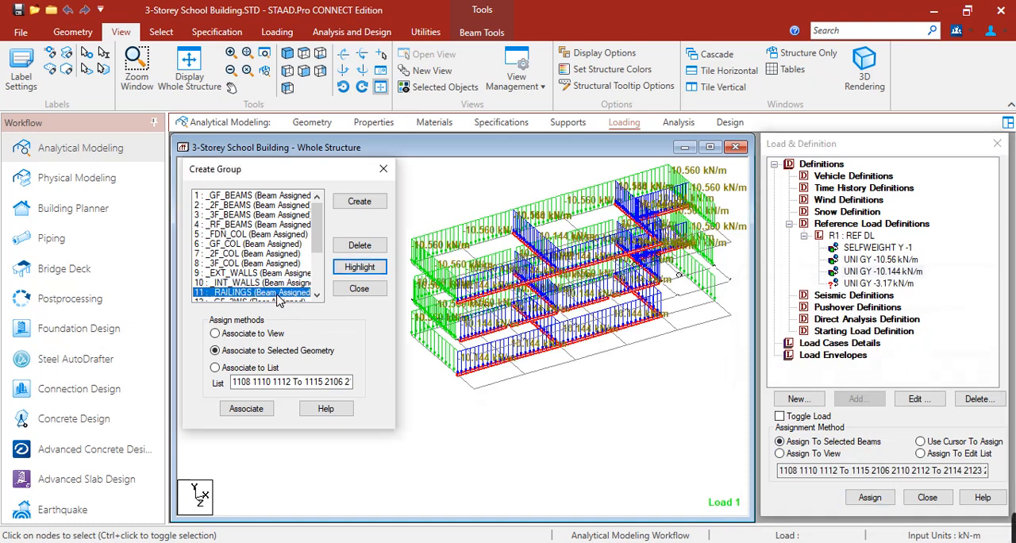
pyautogui.click(359, 268)
pyautogui.click(848, 285)
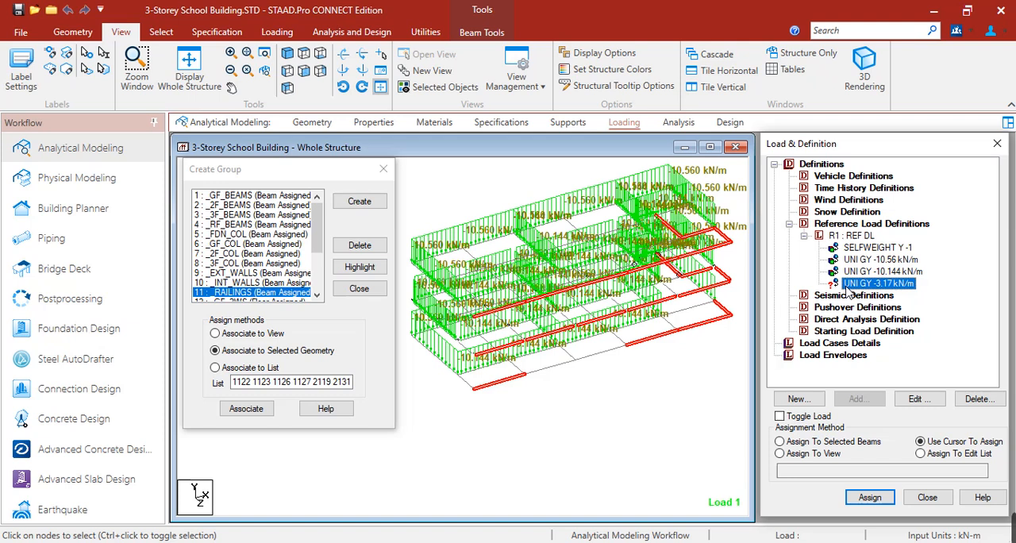
pyautogui.click(868, 500)
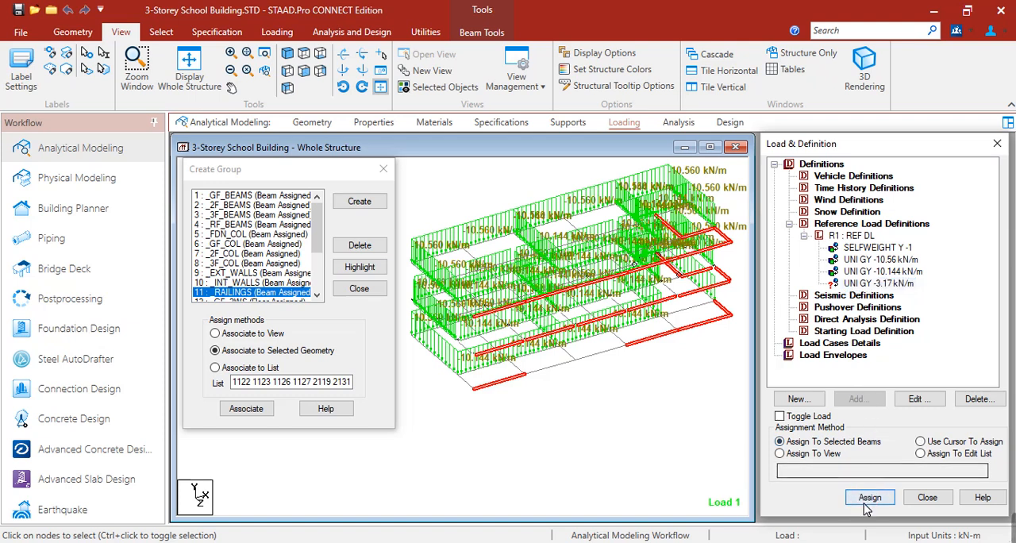
pyautogui.click(889, 367)
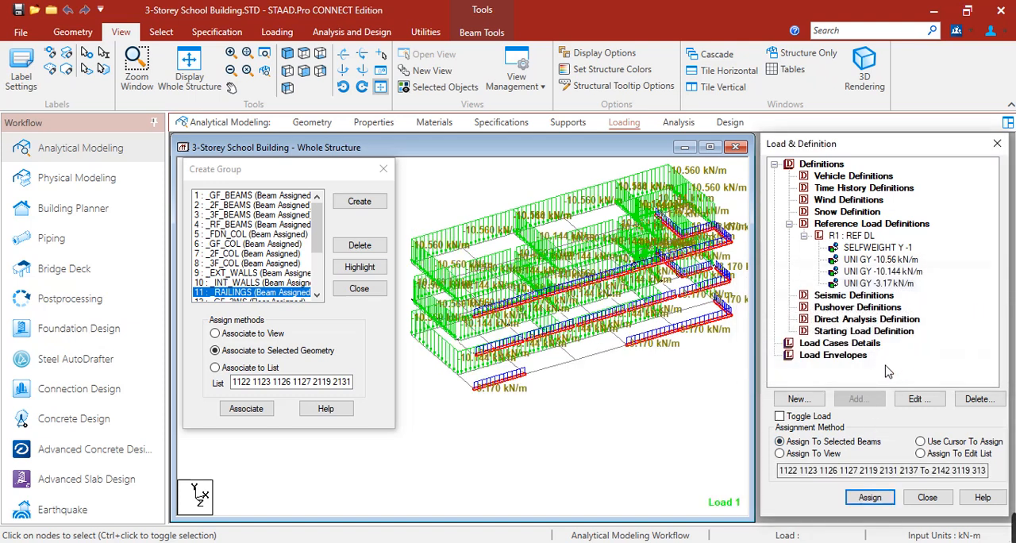
pyautogui.click(623, 398)
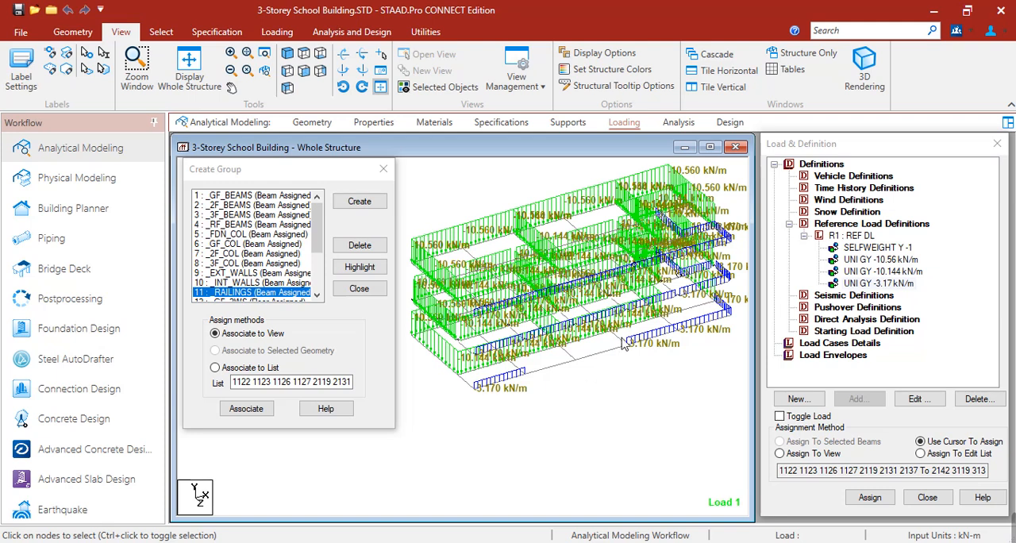
# Step: Collapse the load definitions tree and clear the load diagrams from the model view
pyautogui.click(789, 224)
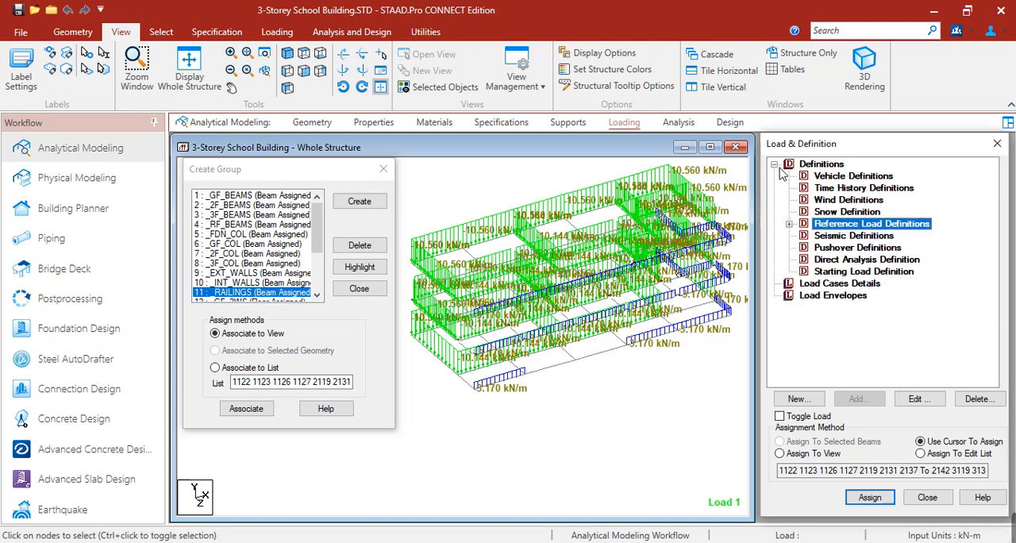
pyautogui.click(774, 165)
pyautogui.click(568, 122)
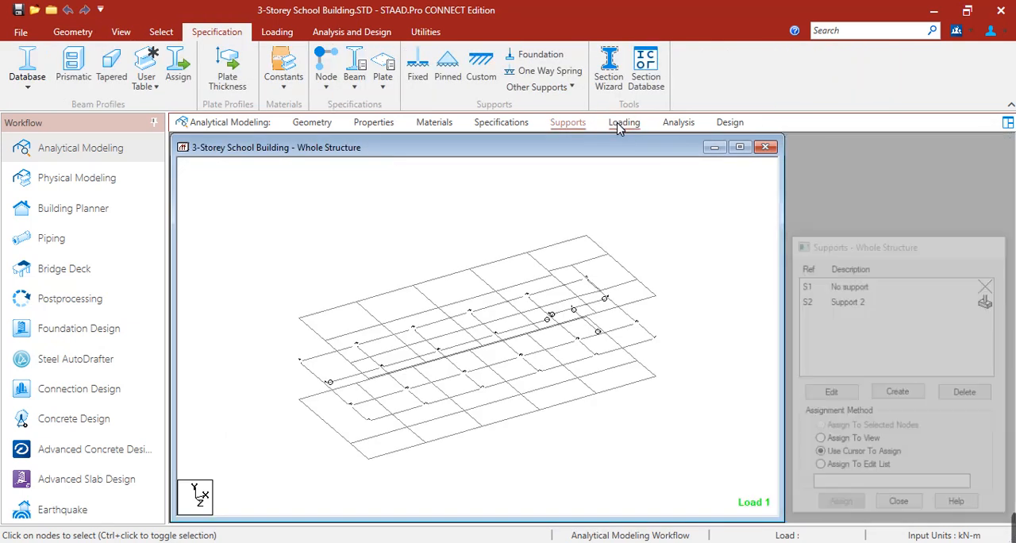
pyautogui.click(621, 122)
pyautogui.click(238, 223)
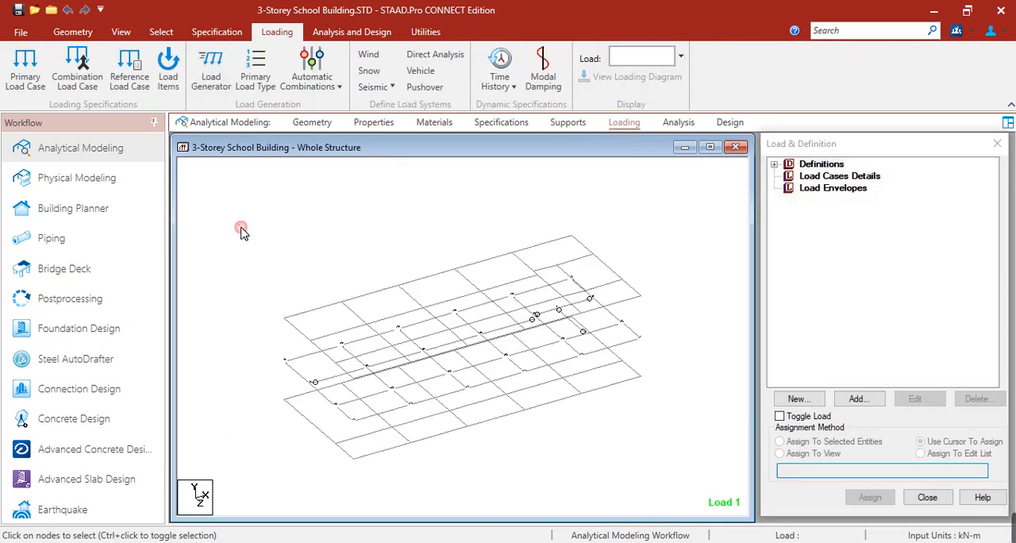
# Step: Isolate the ground floor beams from the front elevation and show them in plan view
pyautogui.click(121, 32)
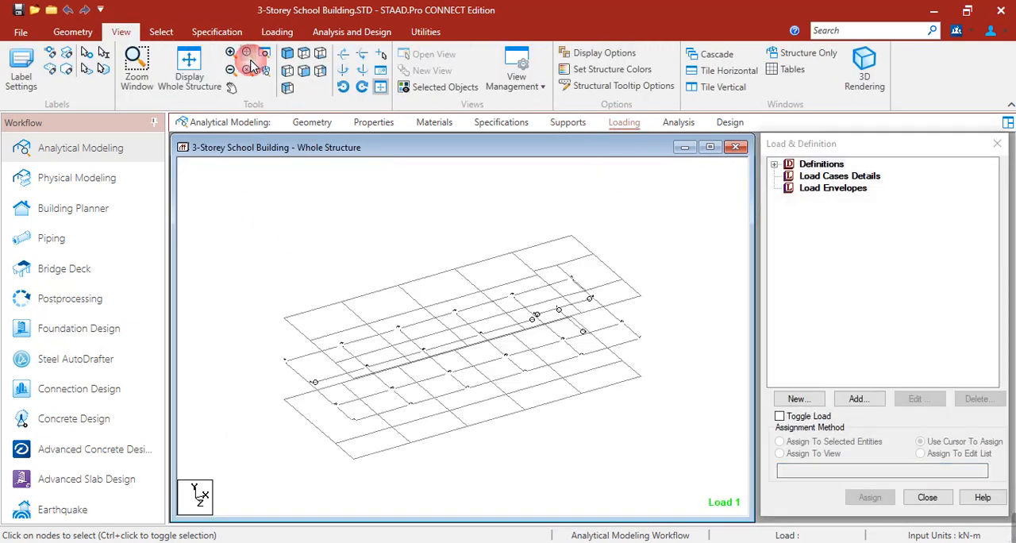
pyautogui.click(301, 76)
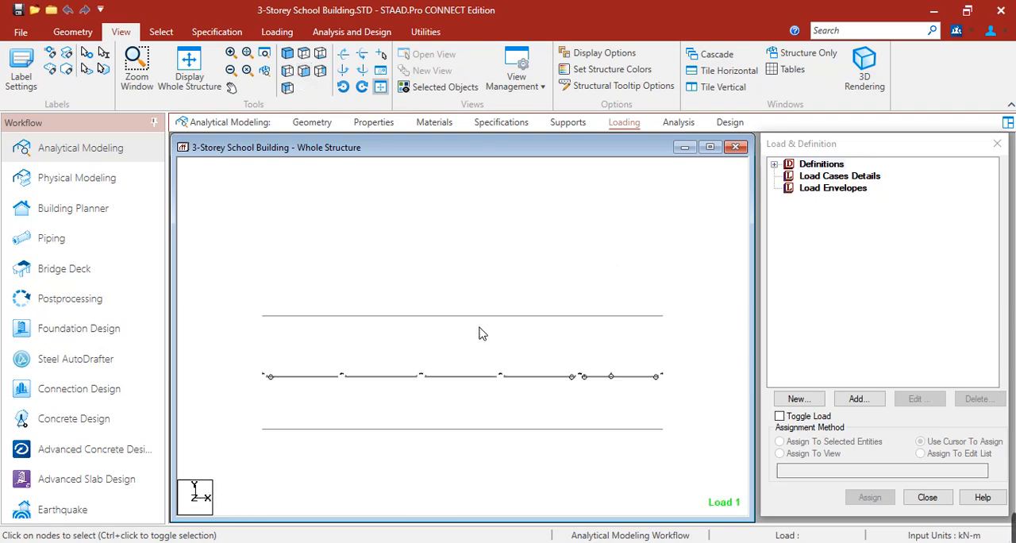
pyautogui.moveTo(246, 420); pyautogui.dragTo(715, 464)
pyautogui.click(409, 86)
pyautogui.click(306, 53)
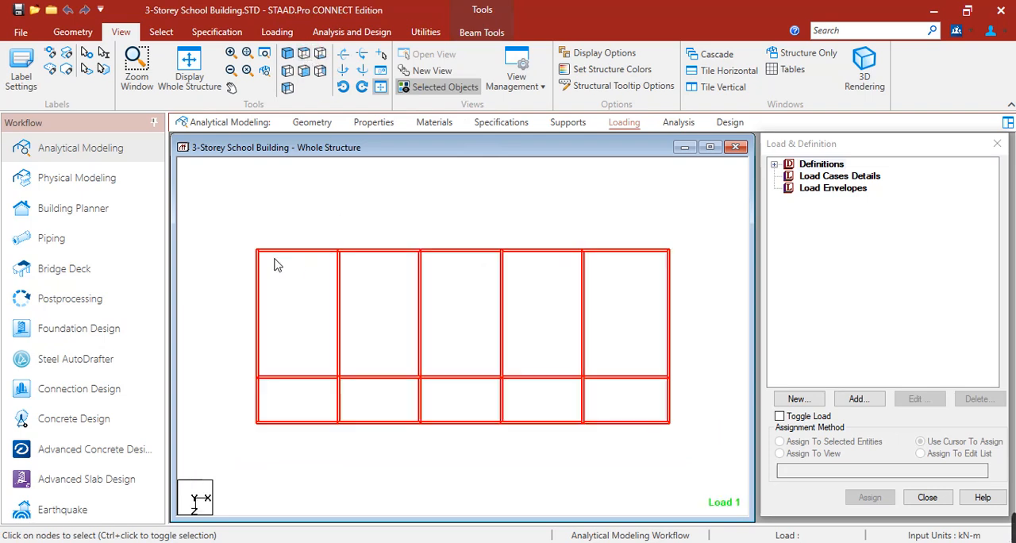
pyautogui.click(243, 237)
# Step: Open the group list and highlight the _GF_2WS and _GF_1WS floor groups on the ground floor plan
pyautogui.hotkey('ctrl', 'g')
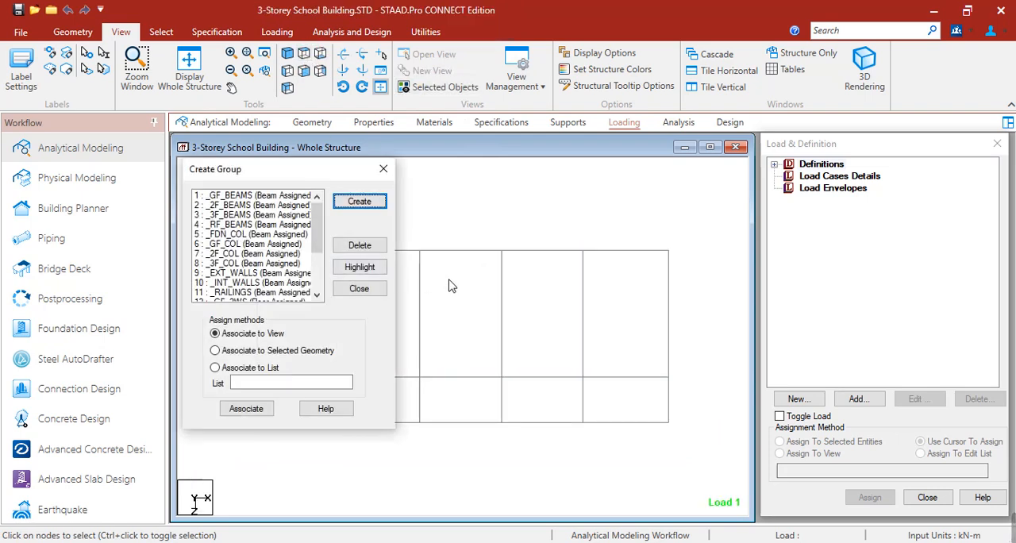
pyautogui.moveTo(455, 275); pyautogui.dragTo(508, 257, button='middle')
pyautogui.scroll(-3, 492, 287)
pyautogui.moveTo(475, 312); pyautogui.dragTo(543, 279, button='middle')
pyautogui.scroll(3, 506, 277)
pyautogui.scroll(-1, 255, 295)
pyautogui.click(251, 275)
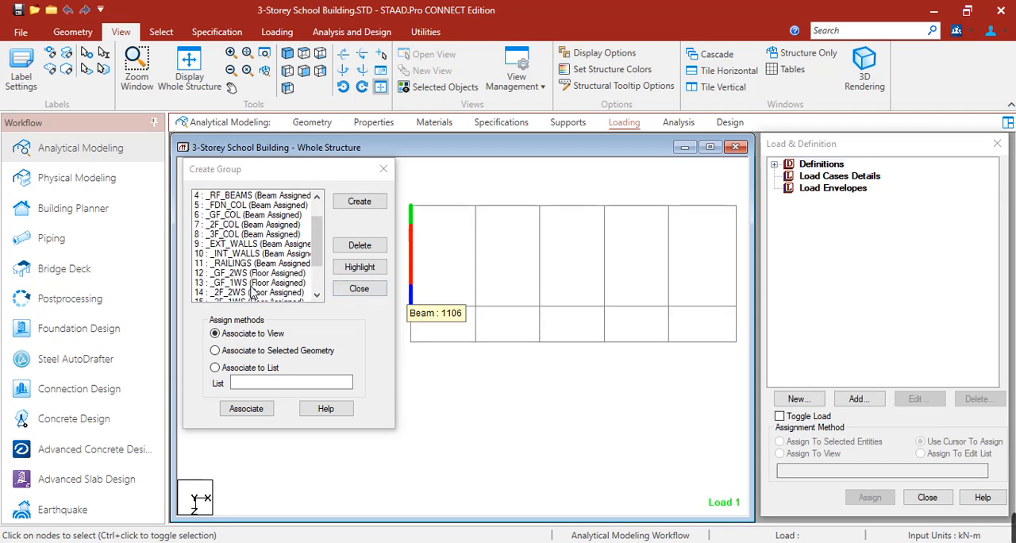
pyautogui.click(360, 267)
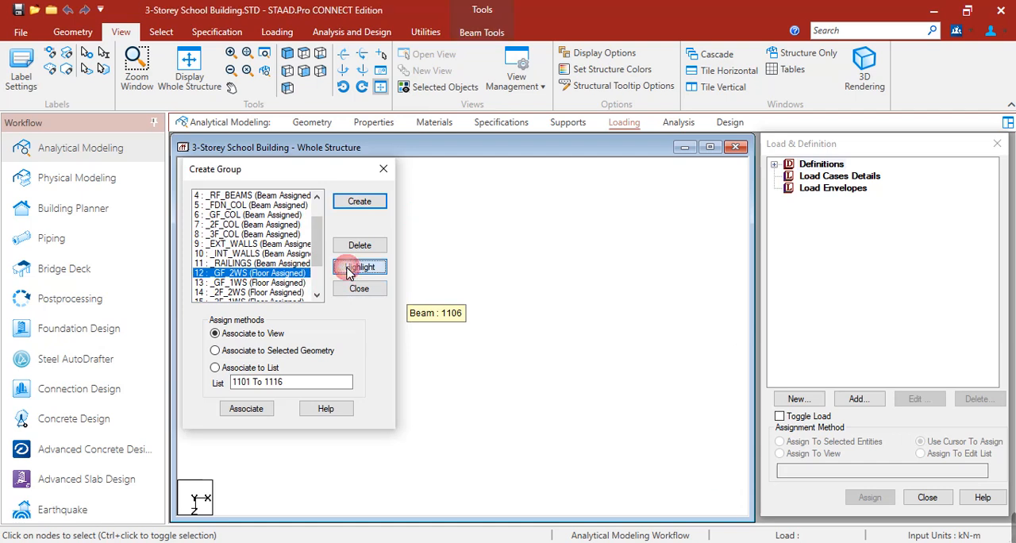
pyautogui.click(485, 414)
pyautogui.click(338, 271)
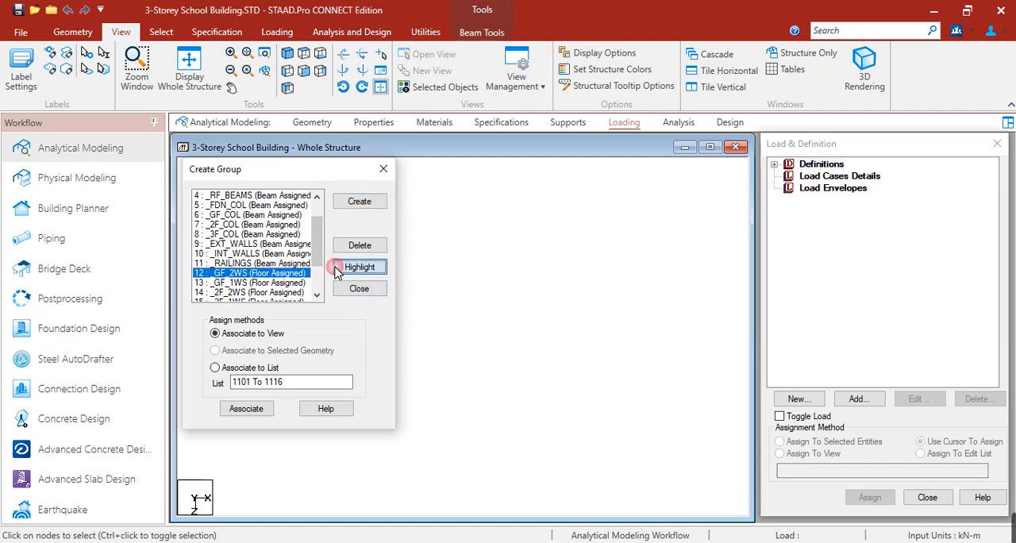
pyautogui.click(274, 284)
pyautogui.click(359, 268)
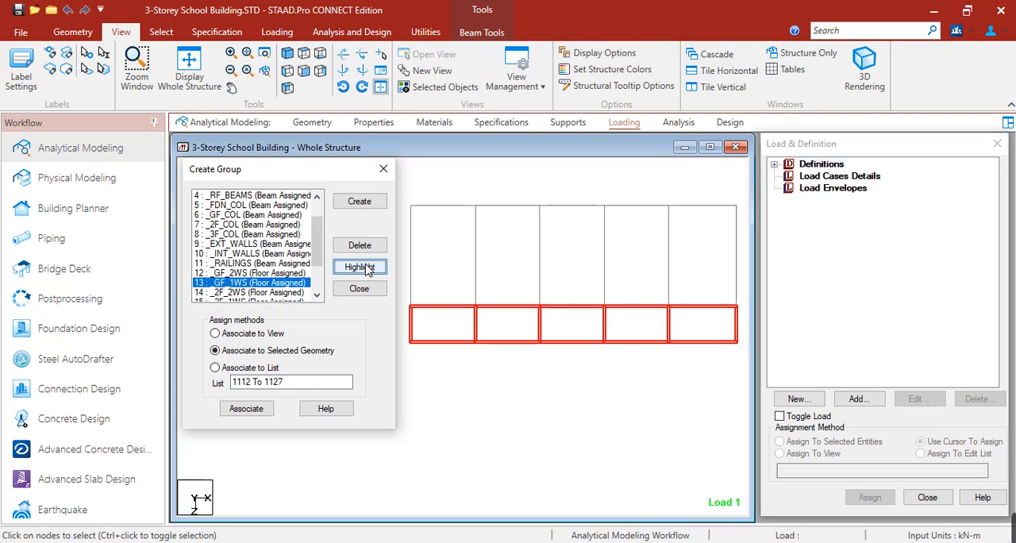
pyautogui.click(271, 273)
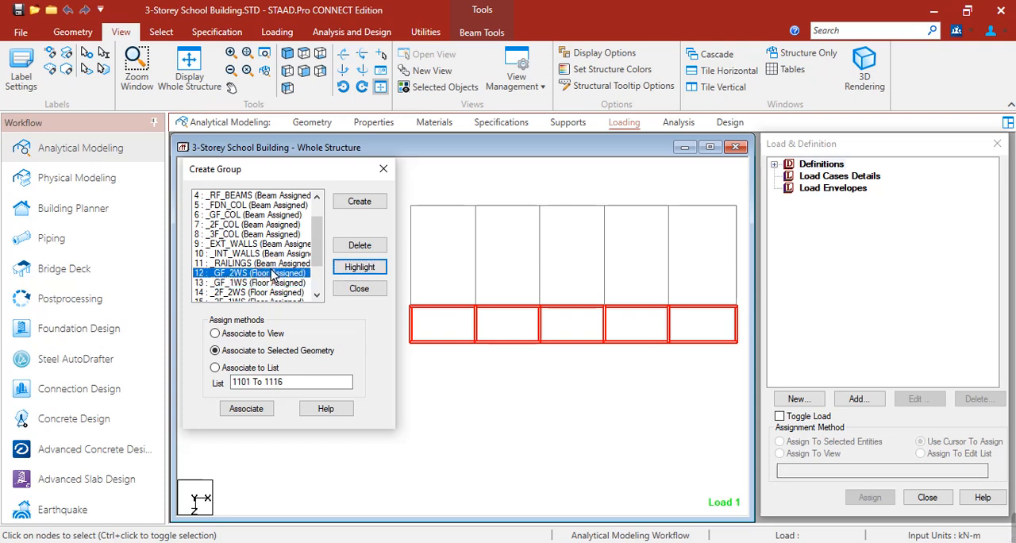
pyautogui.click(341, 205)
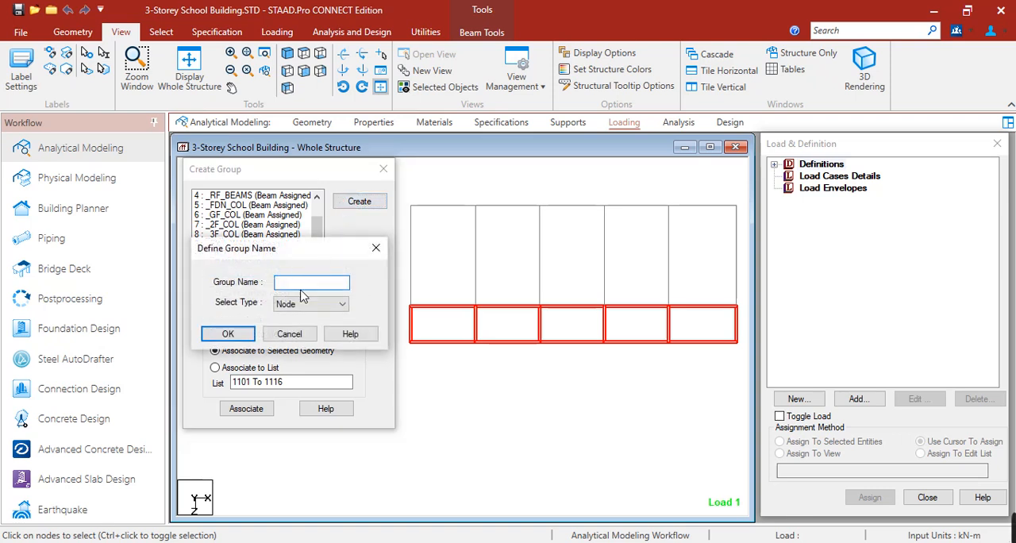
pyautogui.click(282, 306)
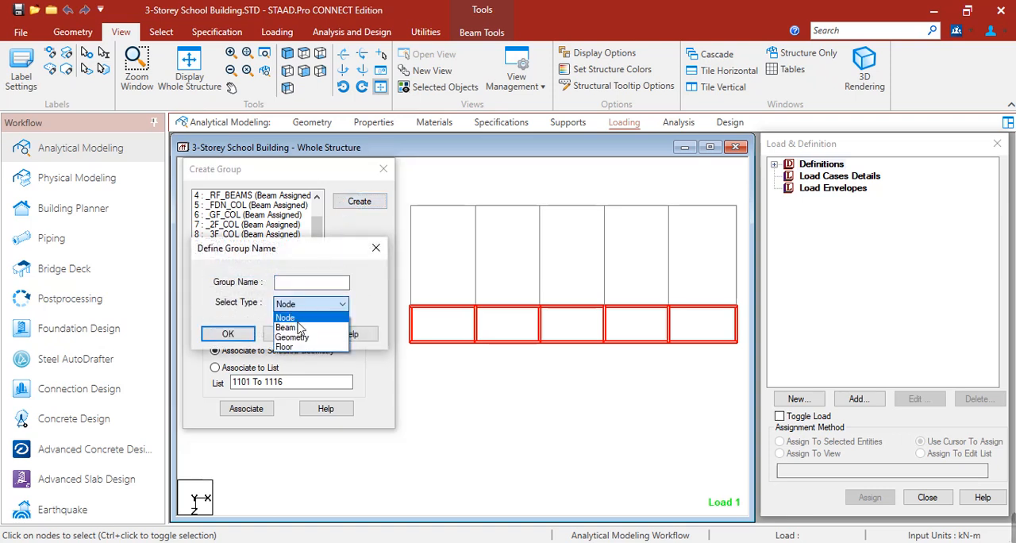
pyautogui.click(297, 345)
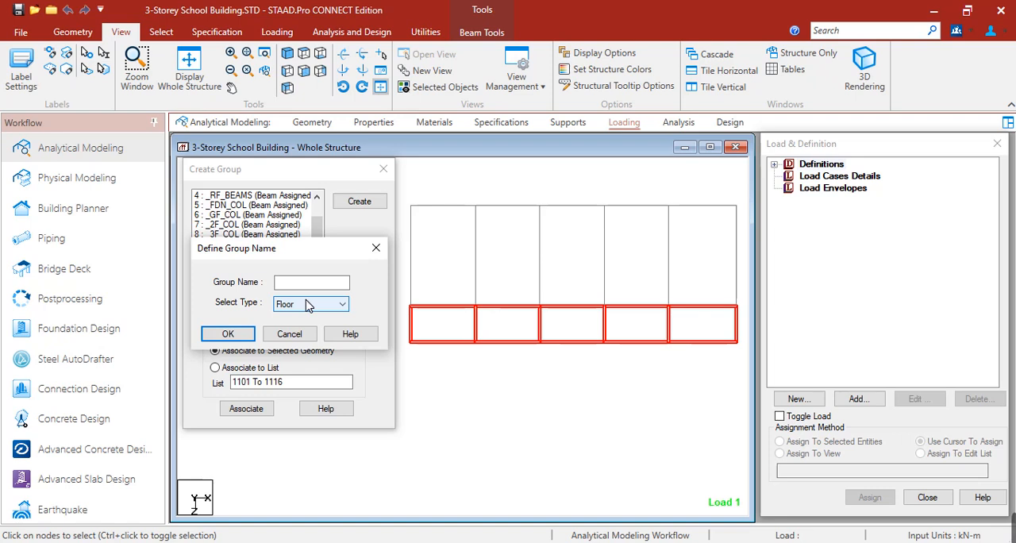
pyautogui.click(376, 251)
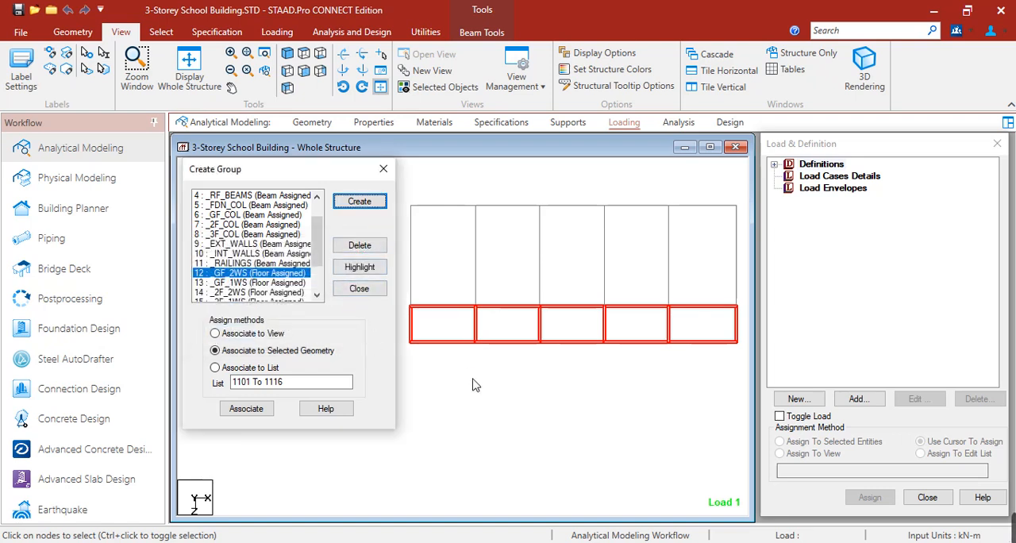
# Step: Associate the beams around the five large ground floor bays with the _GF_2WS floor group
pyautogui.click(428, 338)
pyautogui.click(410, 300)
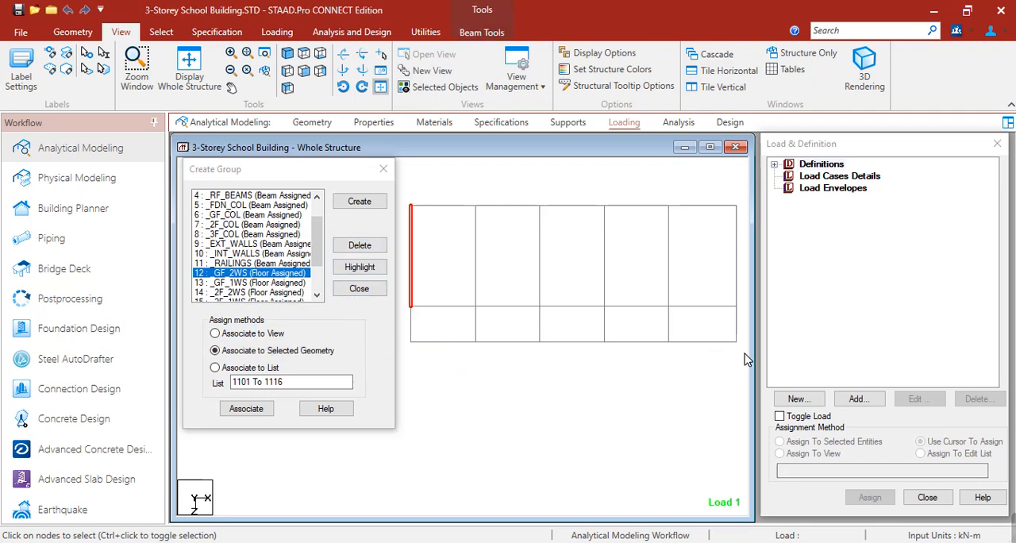
pyautogui.click(498, 355)
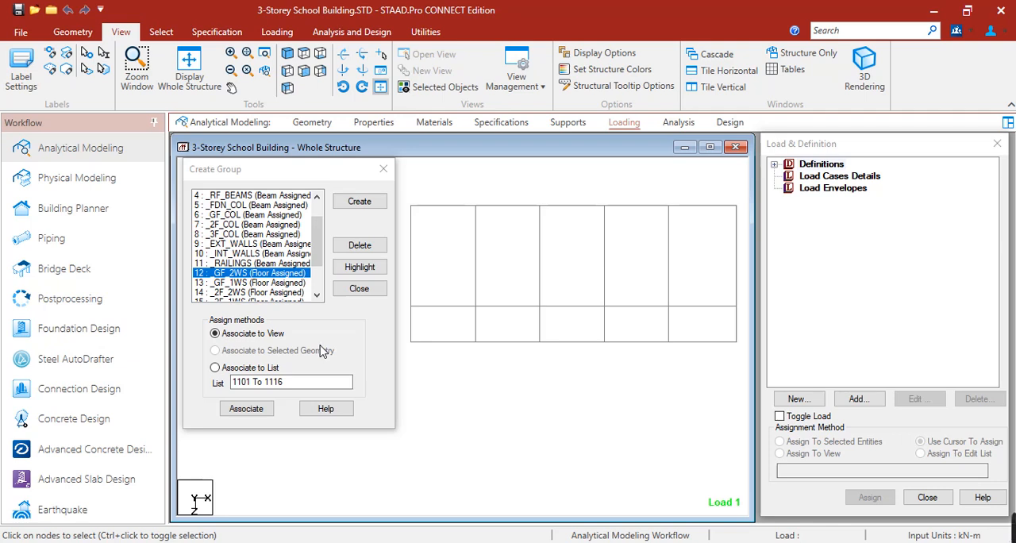
pyautogui.click(497, 356)
pyautogui.click(254, 275)
pyautogui.moveTo(408, 188); pyautogui.dragTo(740, 316)
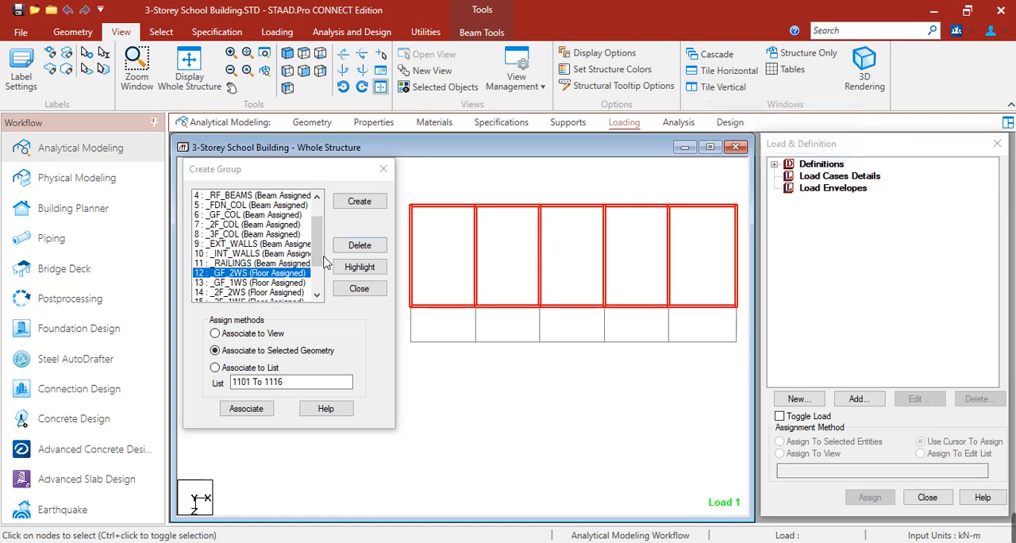
pyautogui.click(248, 408)
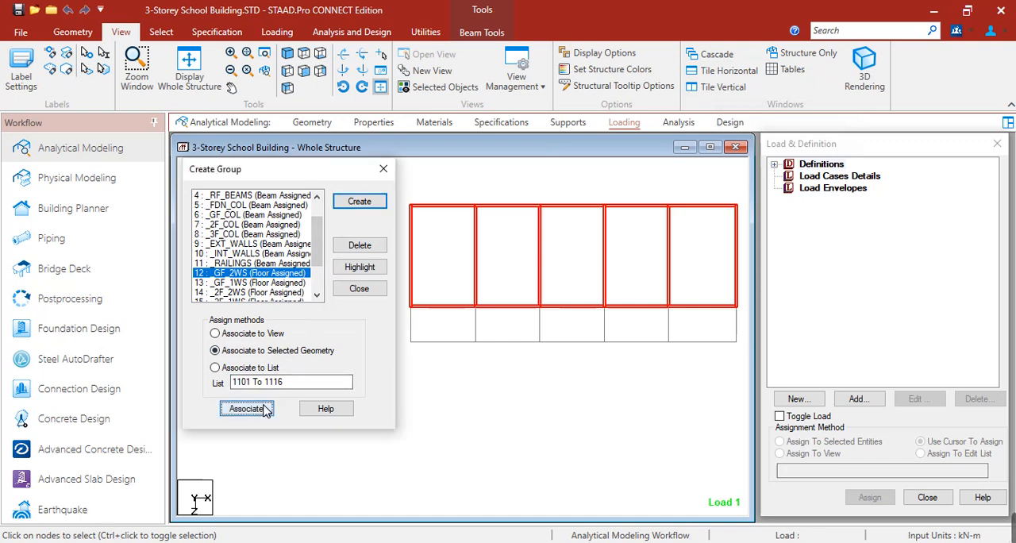
# Step: Associate the beams around the five narrow ground floor bays with the _GF_1WS floor group
pyautogui.click(279, 283)
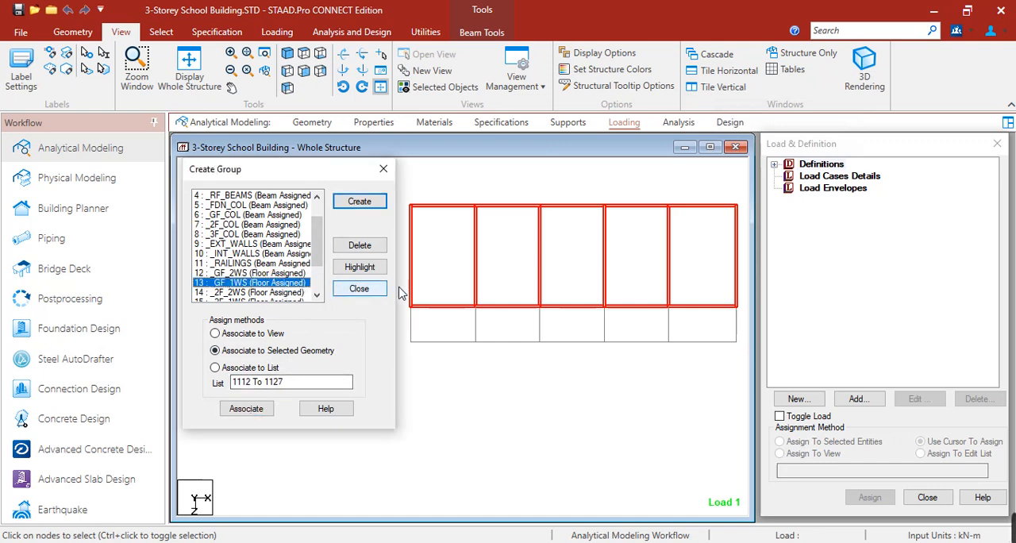
pyautogui.moveTo(402, 299); pyautogui.dragTo(754, 357)
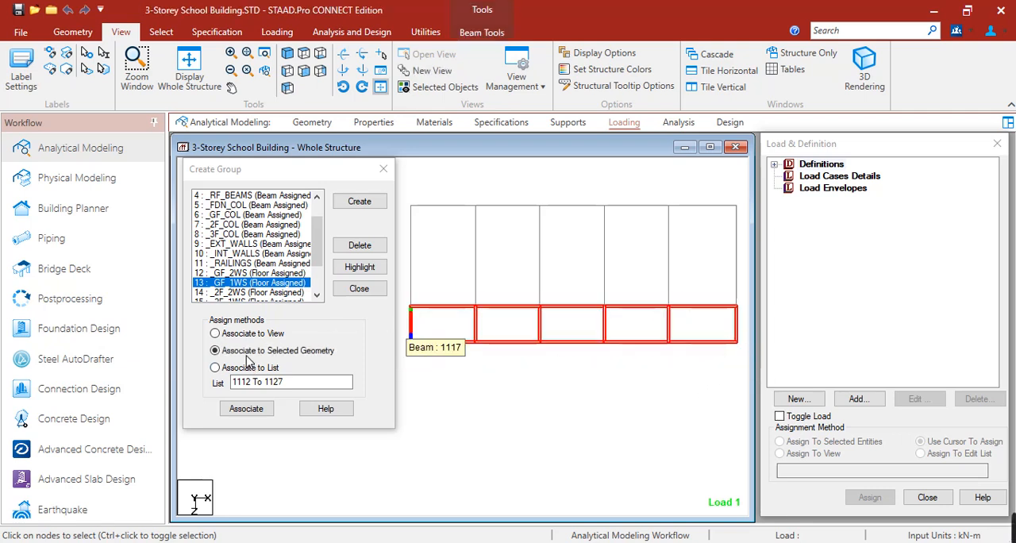
pyautogui.click(257, 409)
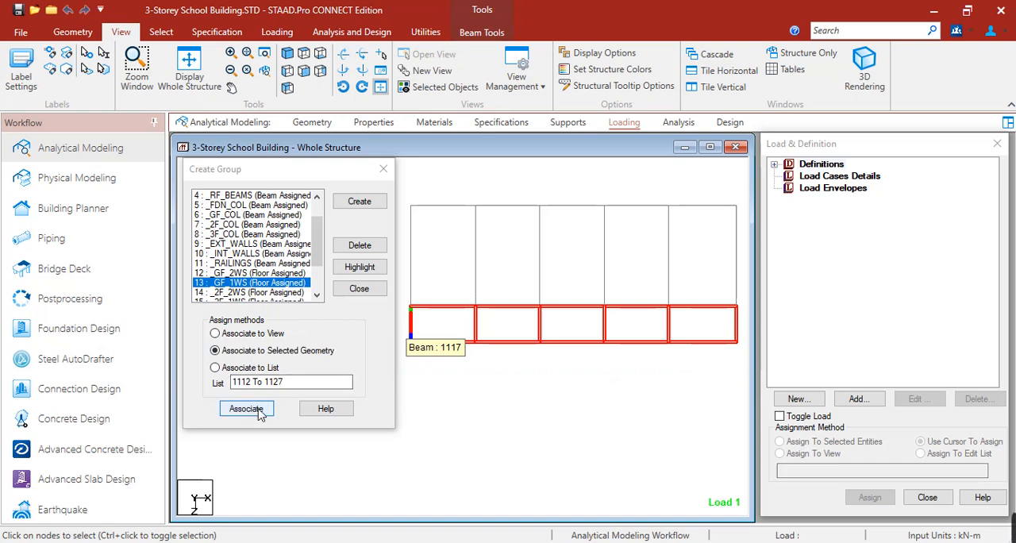
pyautogui.click(246, 409)
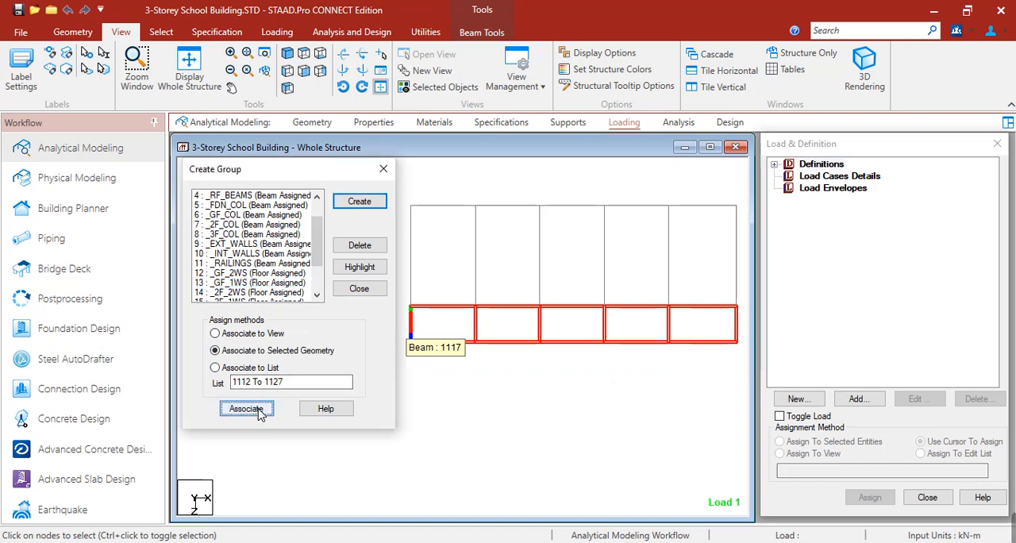
pyautogui.click(491, 172)
# Step: Restore the whole structure, isolate the second floor beams from the front elevation and show them in plan view
pyautogui.click(191, 78)
pyautogui.click(287, 87)
pyautogui.click(305, 73)
pyautogui.moveTo(496, 347); pyautogui.dragTo(594, 307, button='middle')
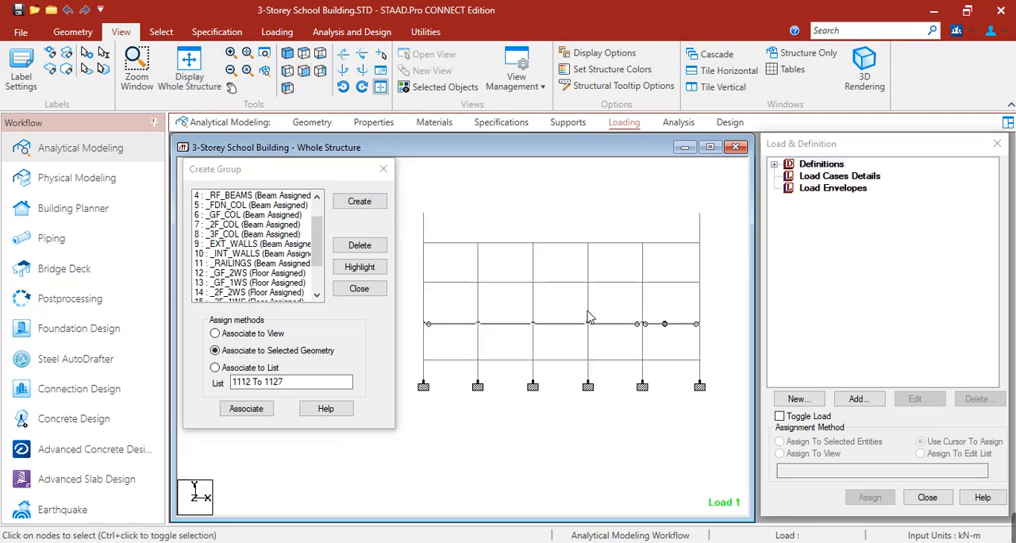
pyautogui.moveTo(417, 317); pyautogui.dragTo(716, 340)
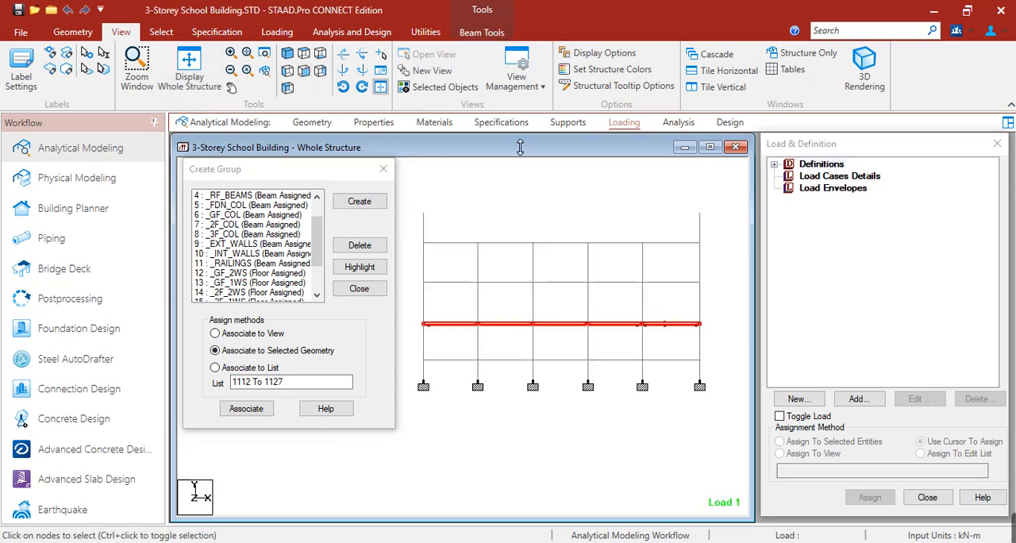
pyautogui.click(453, 92)
pyautogui.click(304, 54)
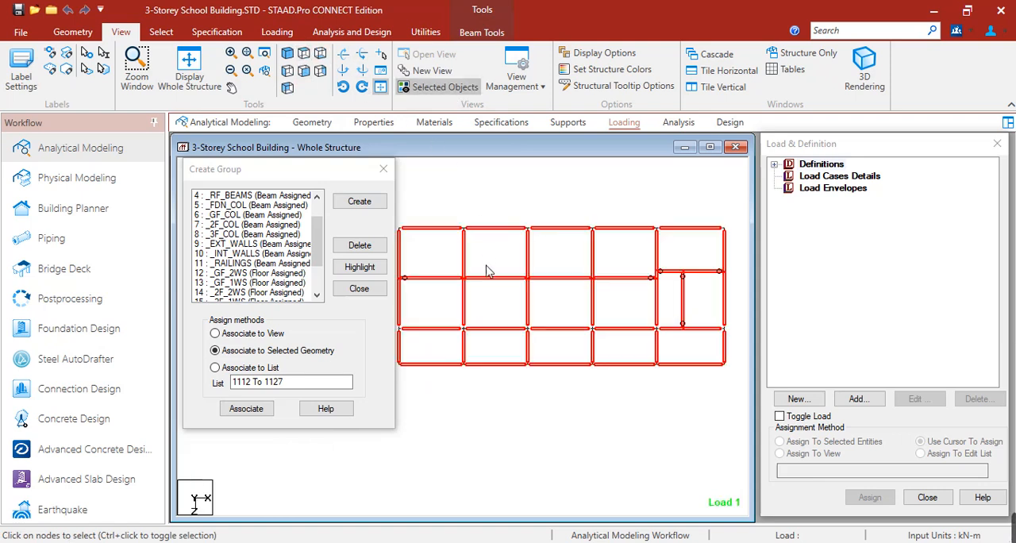
pyautogui.click(504, 178)
# Step: Highlight the _2F_2WS and _2F_1WS floor groups on the second floor plan to examine their slab bays
pyautogui.scroll(-2, 246, 254)
pyautogui.click(249, 265)
pyautogui.click(359, 267)
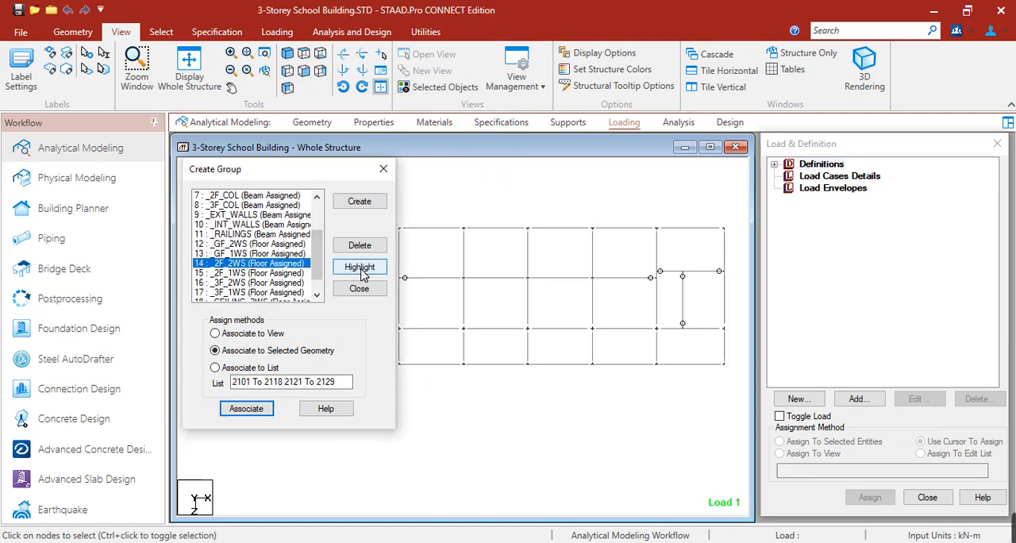
pyautogui.click(268, 274)
pyautogui.click(357, 268)
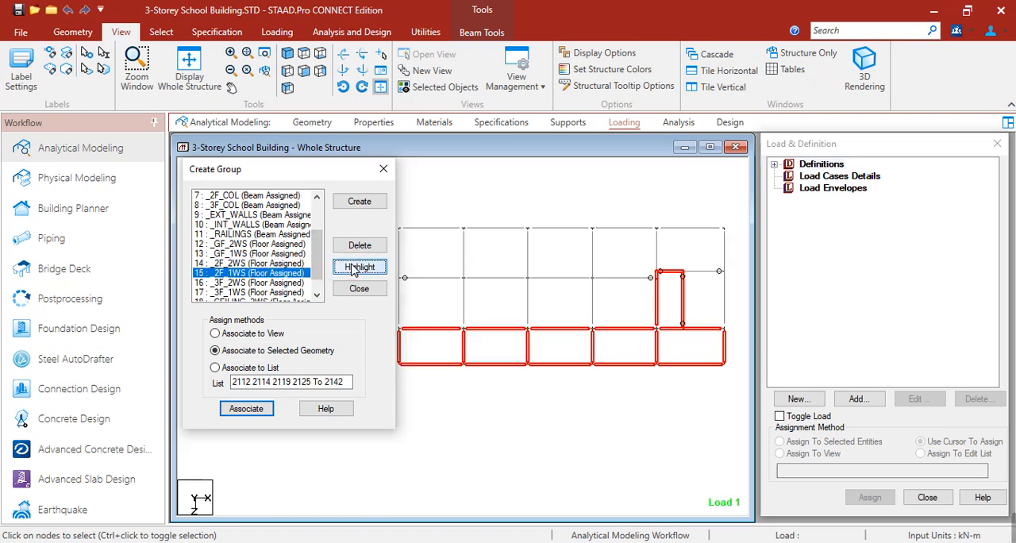
# Step: Restore the whole structure, isolate the third floor beams from the front elevation and show them in plan view
pyautogui.click(303, 71)
pyautogui.click(300, 71)
pyautogui.moveTo(509, 306); pyautogui.dragTo(641, 262, button='middle')
pyautogui.moveTo(541, 291); pyautogui.dragTo(510, 302, button='middle')
pyautogui.click(427, 286)
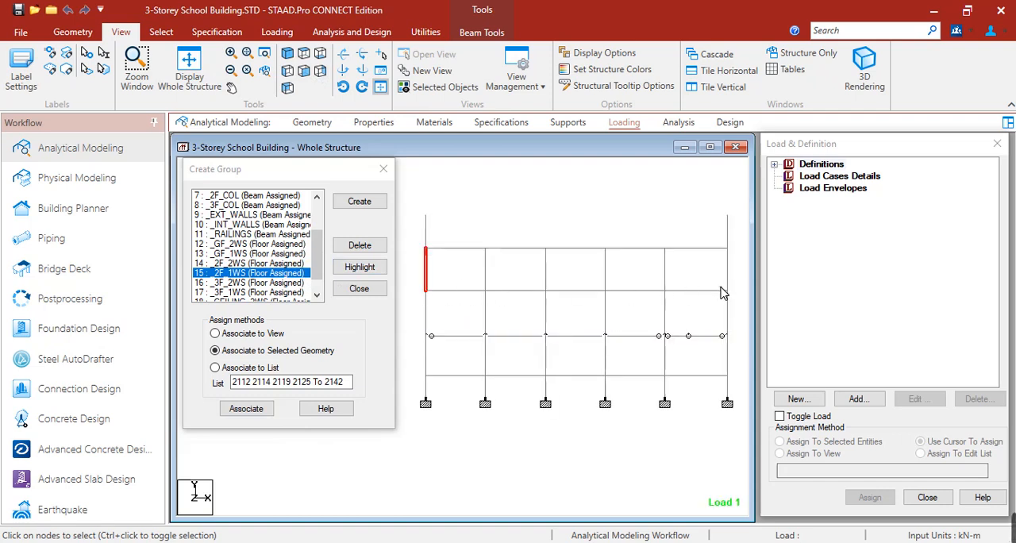
pyautogui.click(411, 286)
pyautogui.moveTo(406, 286); pyautogui.dragTo(743, 308)
pyautogui.click(446, 87)
pyautogui.click(300, 56)
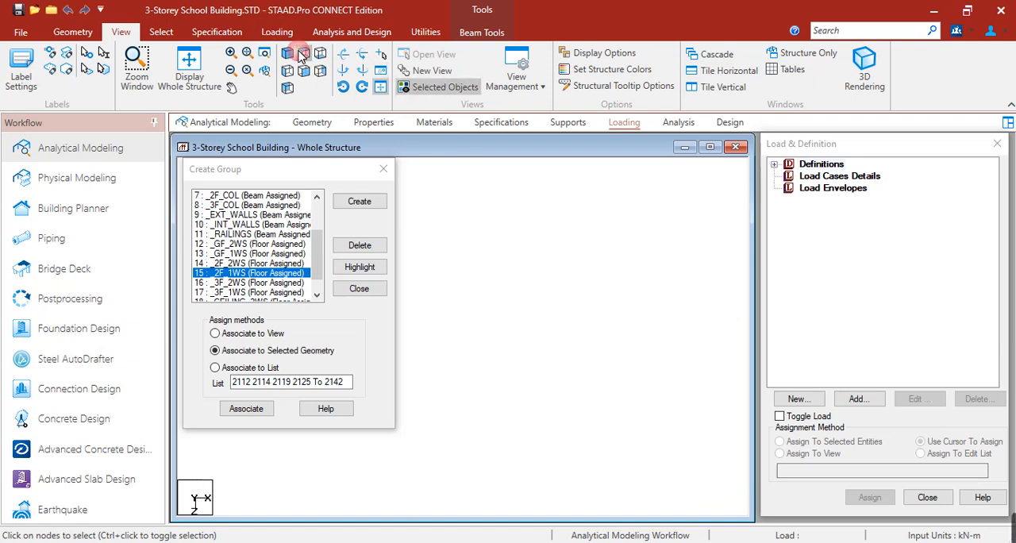
pyautogui.click(579, 446)
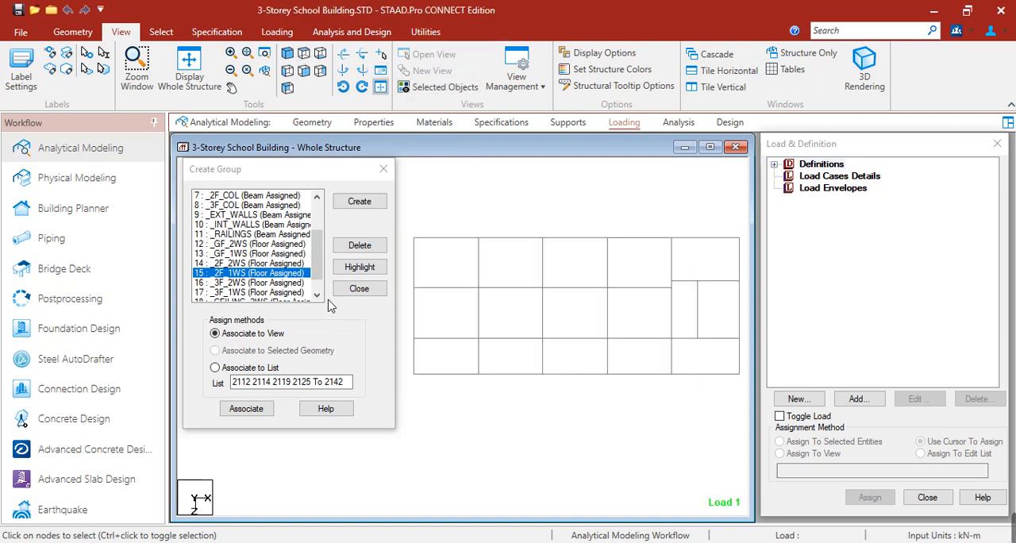
# Step: Highlight the _3F_2WS and _3F_1WS floor groups on the third floor plan to examine their slab bays
pyautogui.click(256, 283)
pyautogui.click(357, 268)
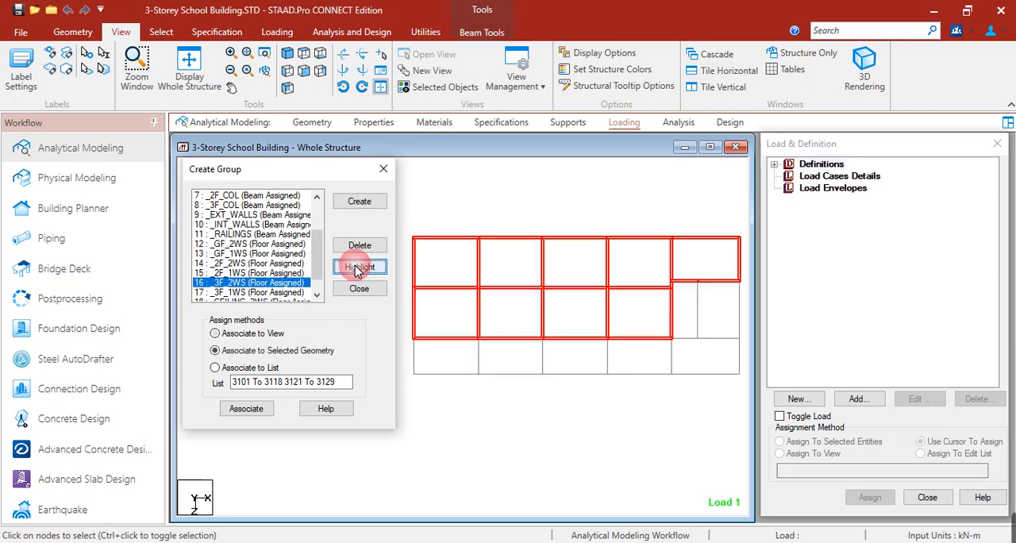
pyautogui.scroll(-2, 238, 254)
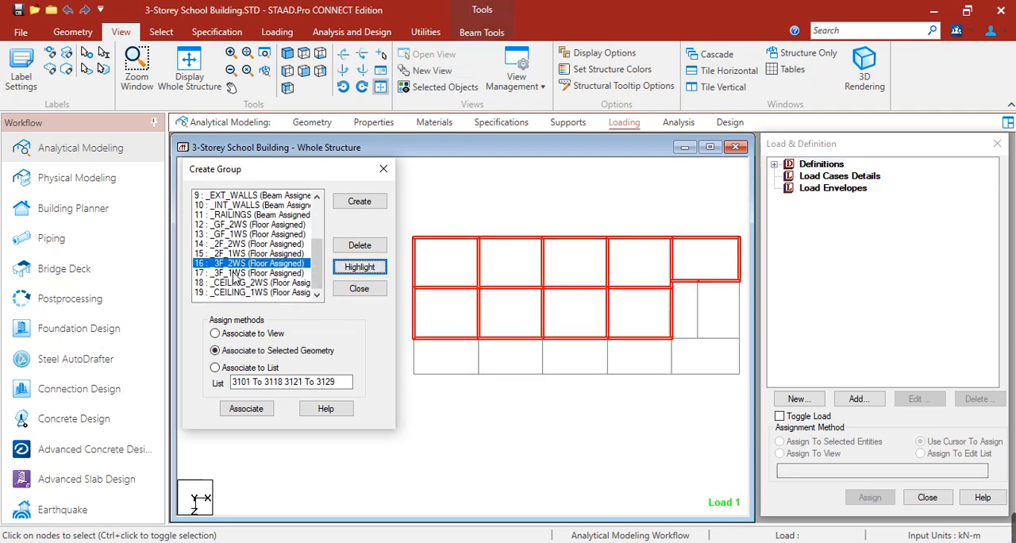
pyautogui.click(238, 273)
pyautogui.click(359, 267)
pyautogui.click(579, 410)
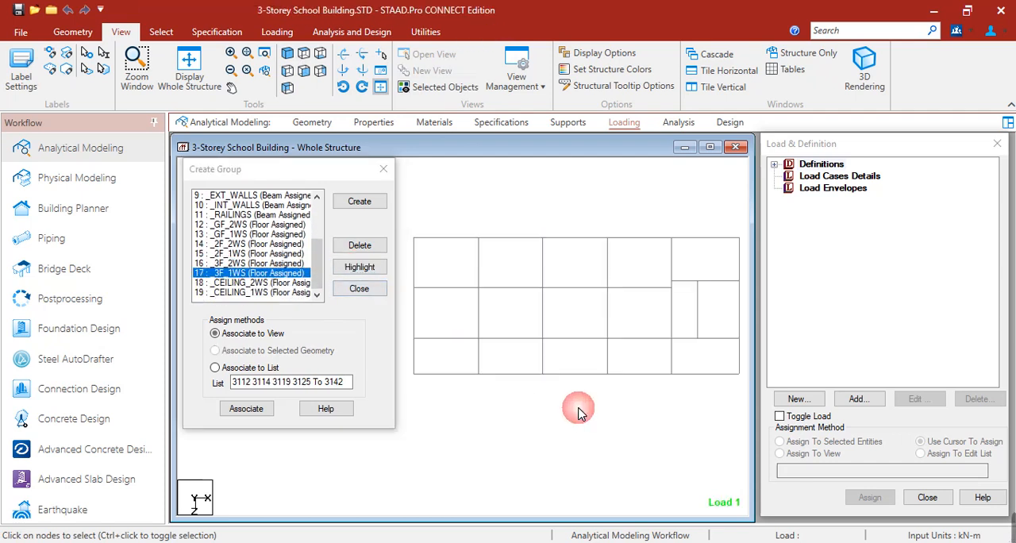
# Step: Restore the whole structure and isolate the ceiling level beams from the front elevation
pyautogui.click(304, 72)
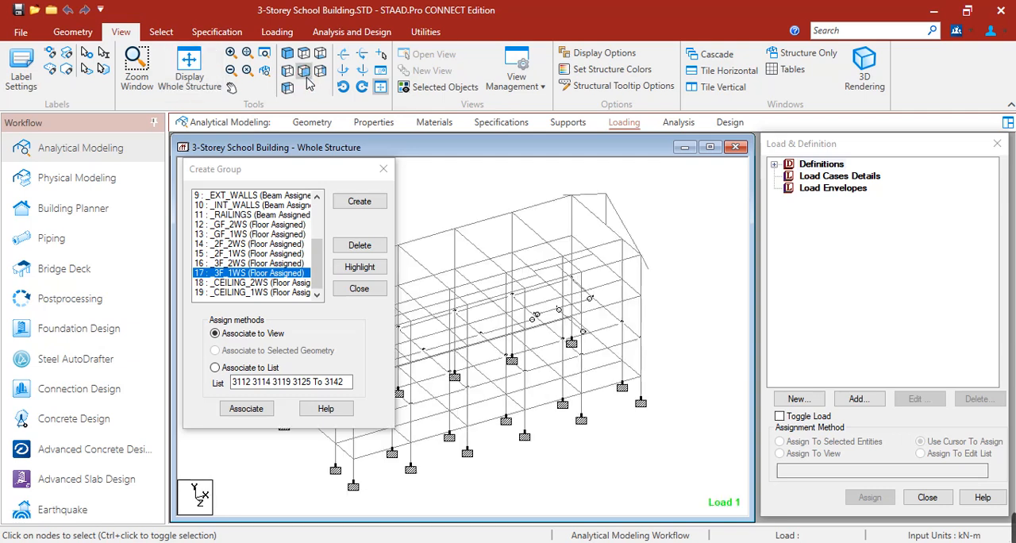
pyautogui.scroll(-2, 530, 334)
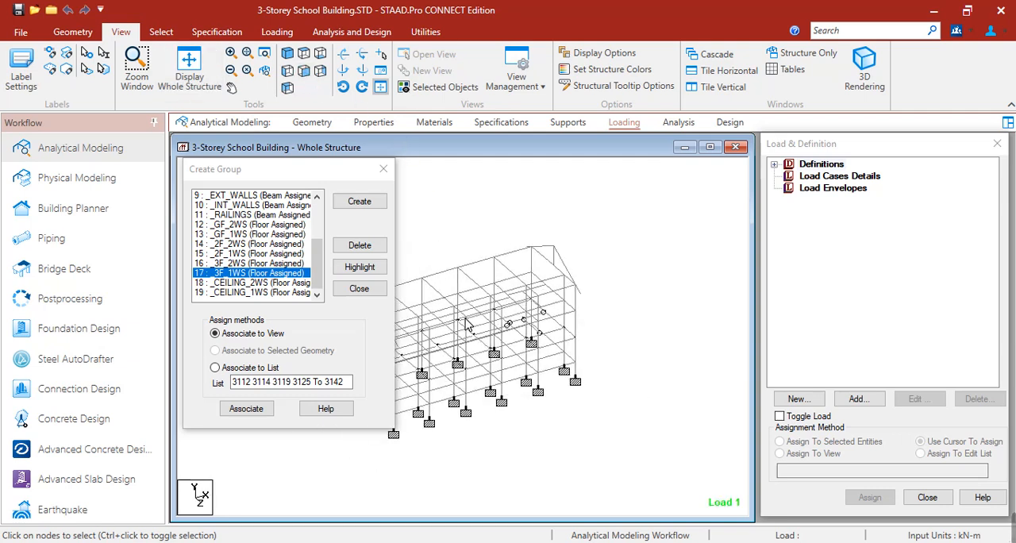
pyautogui.moveTo(446, 287); pyautogui.dragTo(532, 274, button='middle')
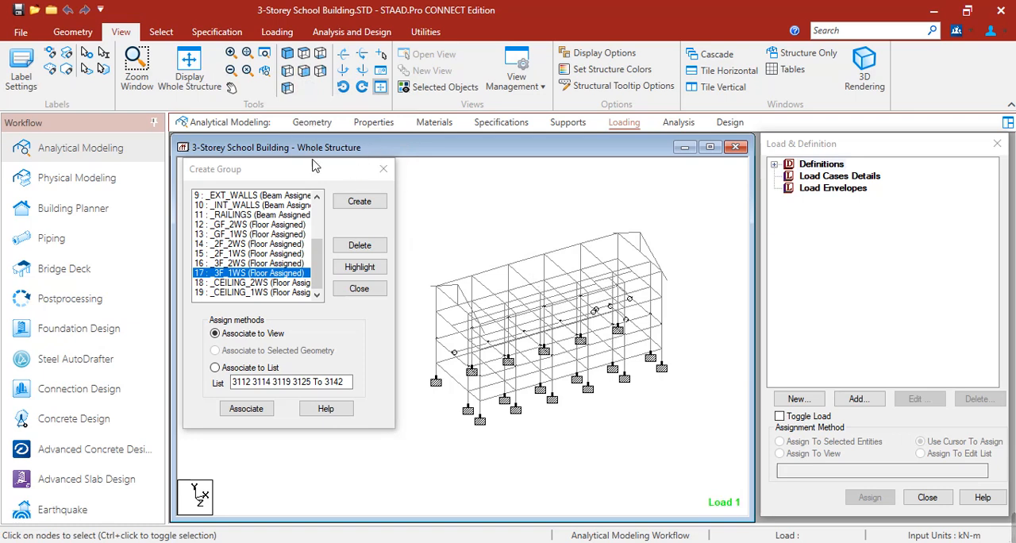
pyautogui.click(318, 74)
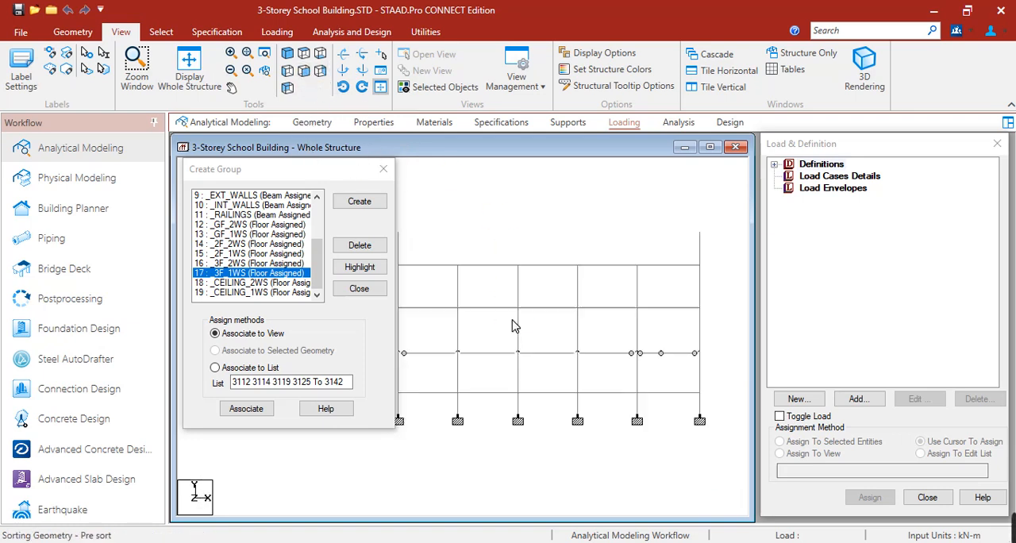
pyautogui.moveTo(418, 278); pyautogui.dragTo(706, 279)
pyautogui.click(439, 86)
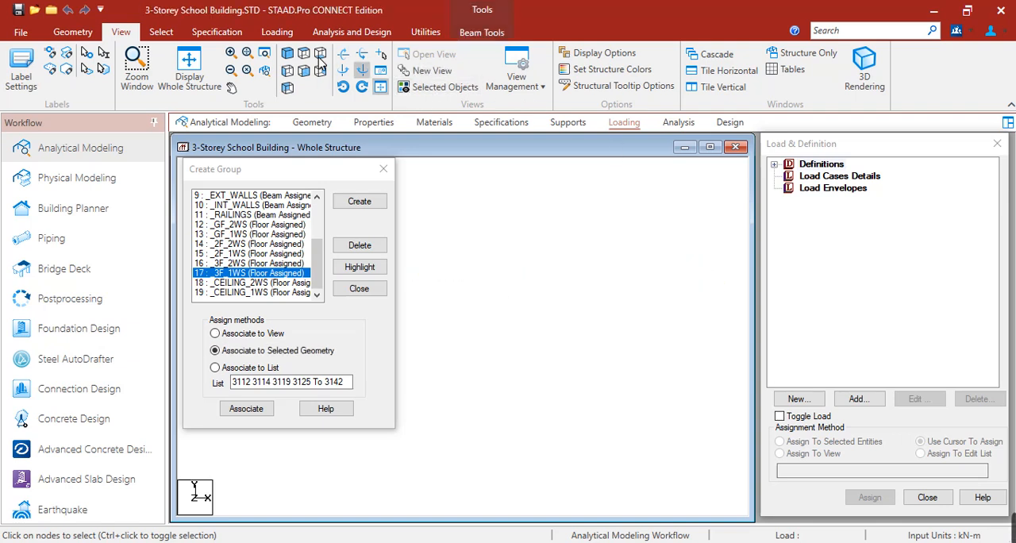
# Step: Highlight the _CEILING_2WS and _CEILING_1WS floor groups in plan view to examine their slab bays
pyautogui.click(254, 292)
pyautogui.click(359, 267)
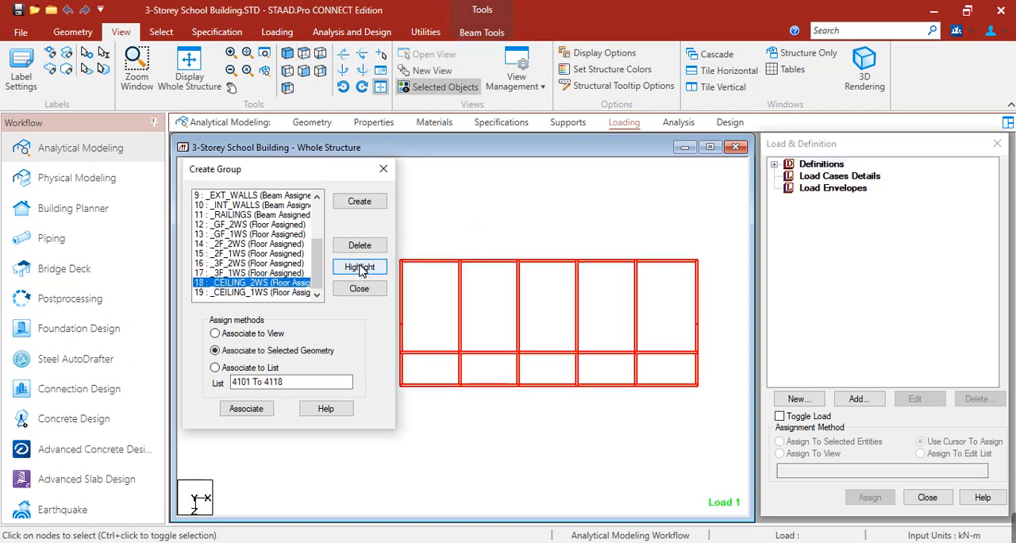
pyautogui.click(359, 267)
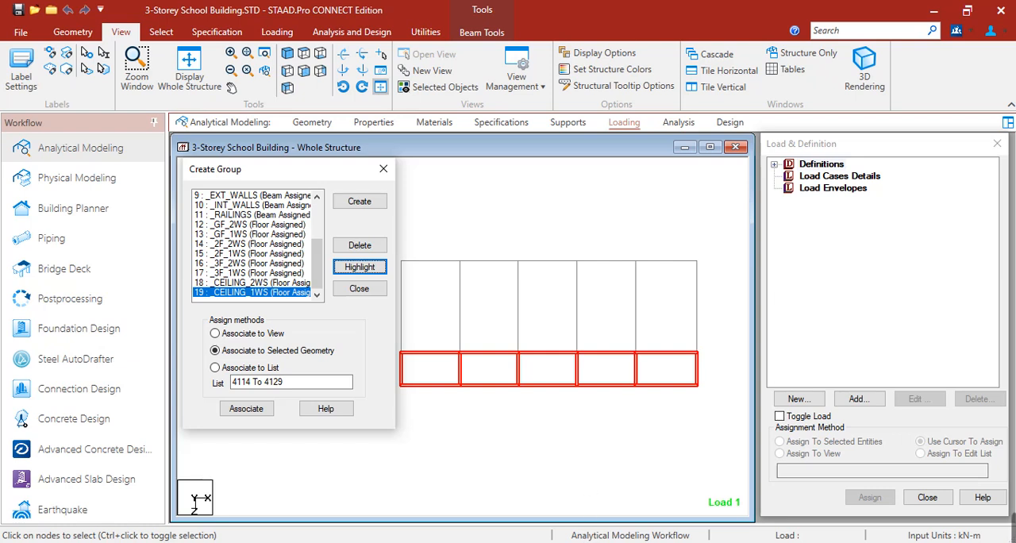
pyautogui.click(527, 542)
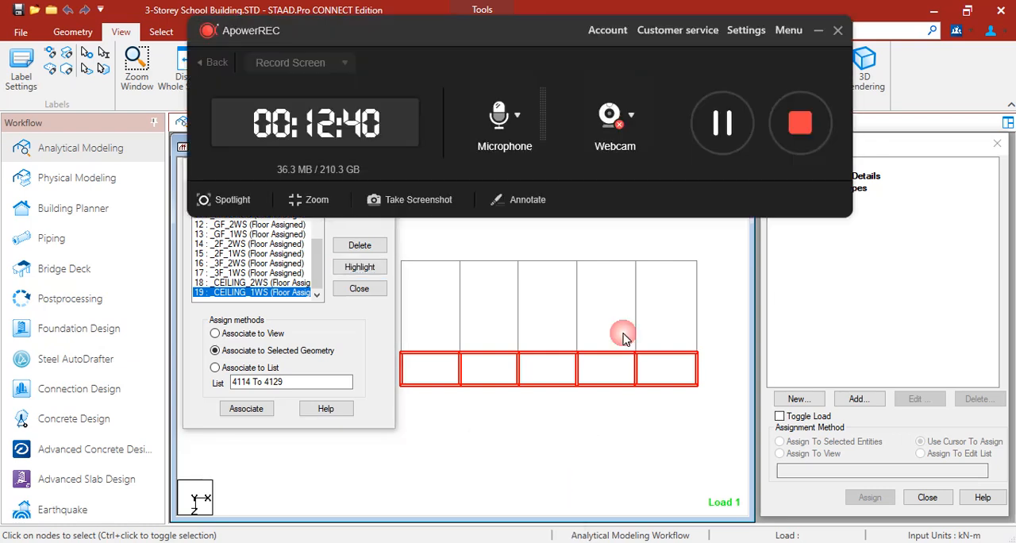
pyautogui.click(723, 125)
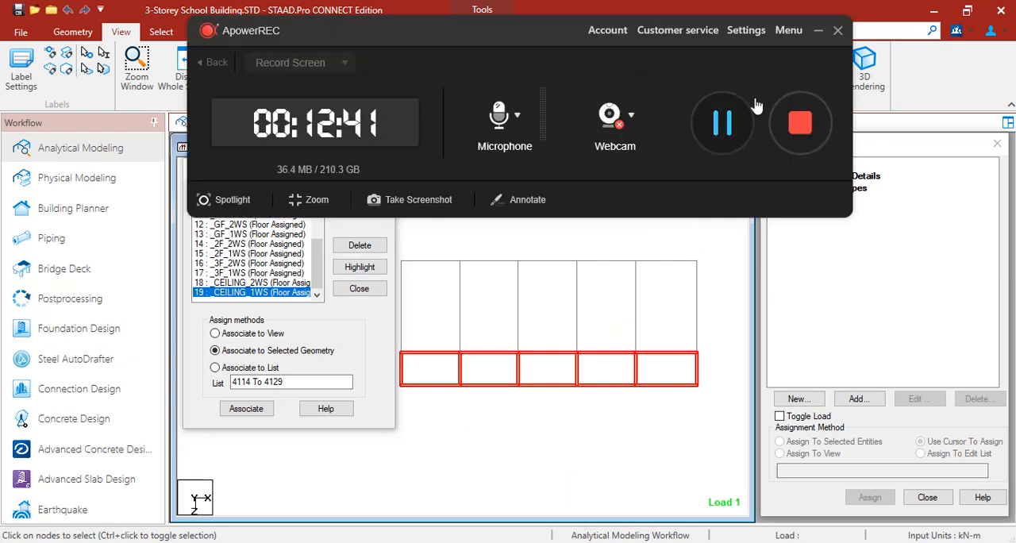
pyautogui.click(818, 31)
# Step: Start a new floor load item defined by member group under the R1 : REF DL reference load
pyautogui.click(662, 230)
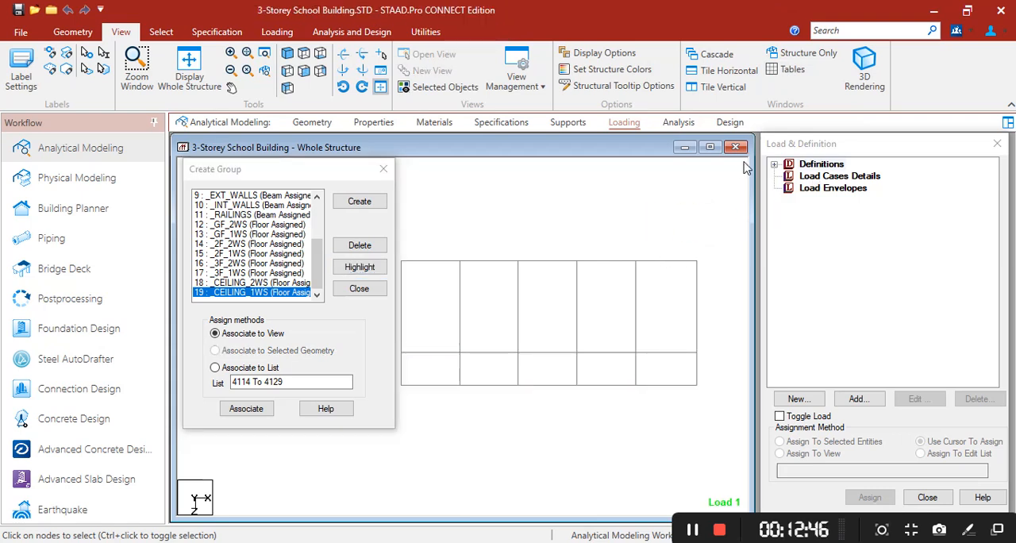
pyautogui.click(775, 165)
pyautogui.click(789, 224)
pyautogui.click(805, 236)
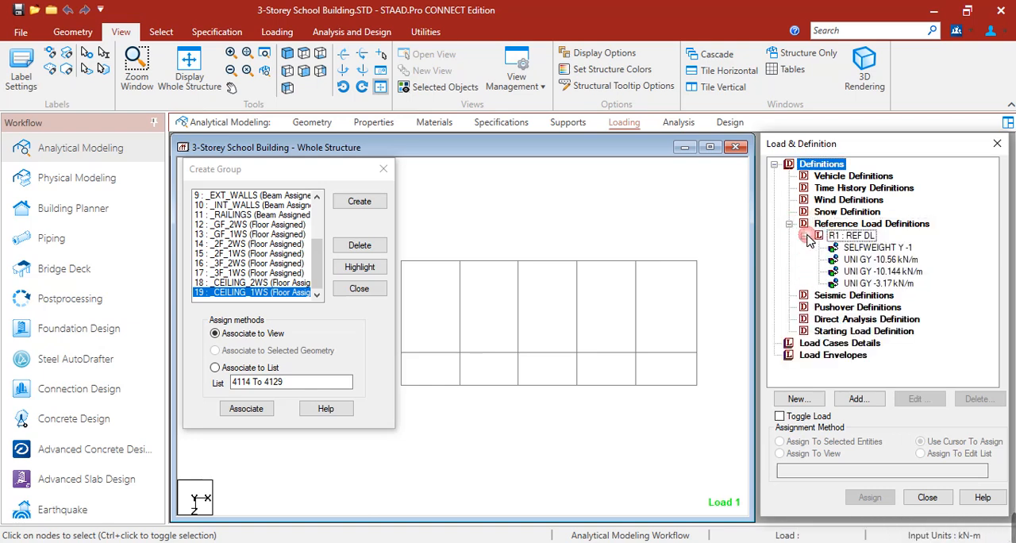
pyautogui.click(873, 239)
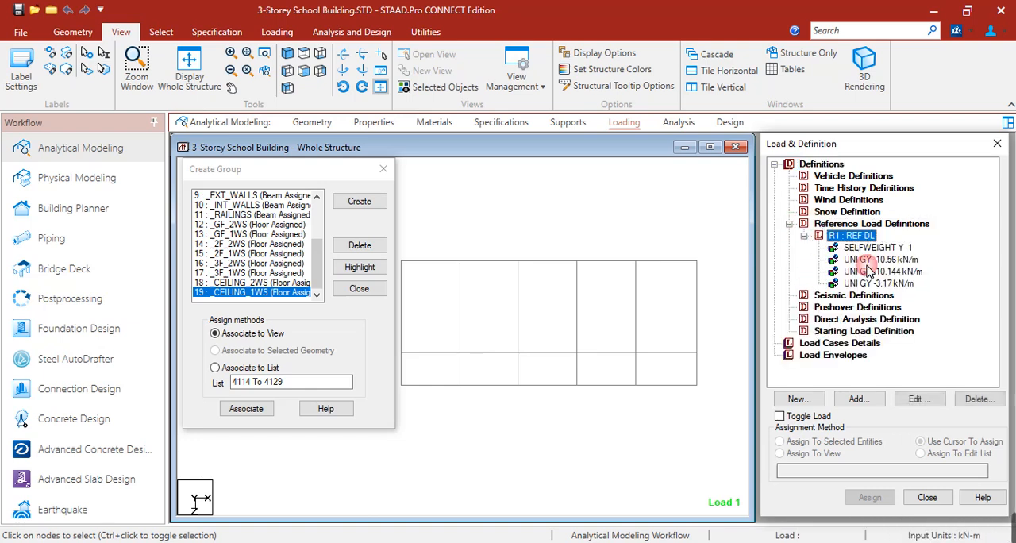
pyautogui.click(857, 401)
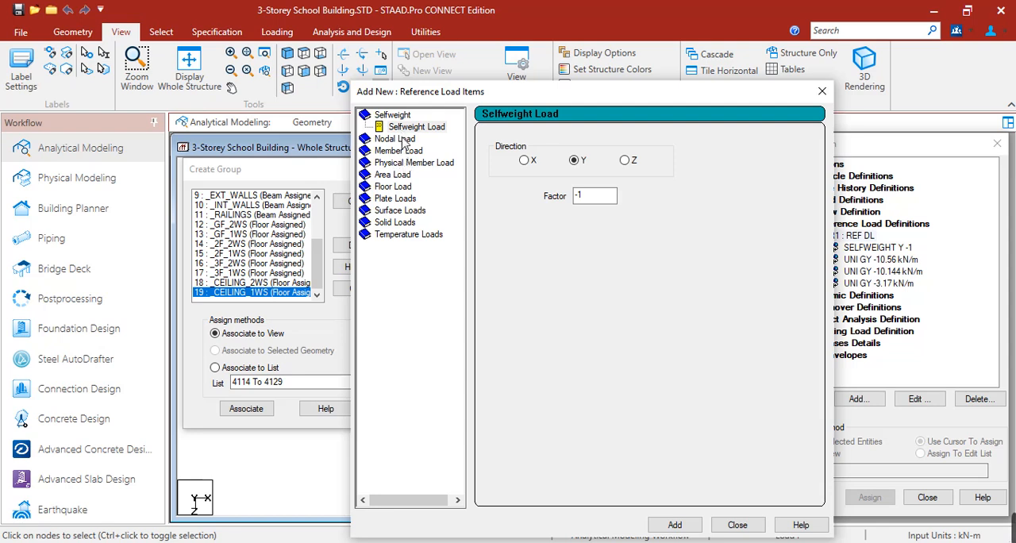
pyautogui.click(397, 187)
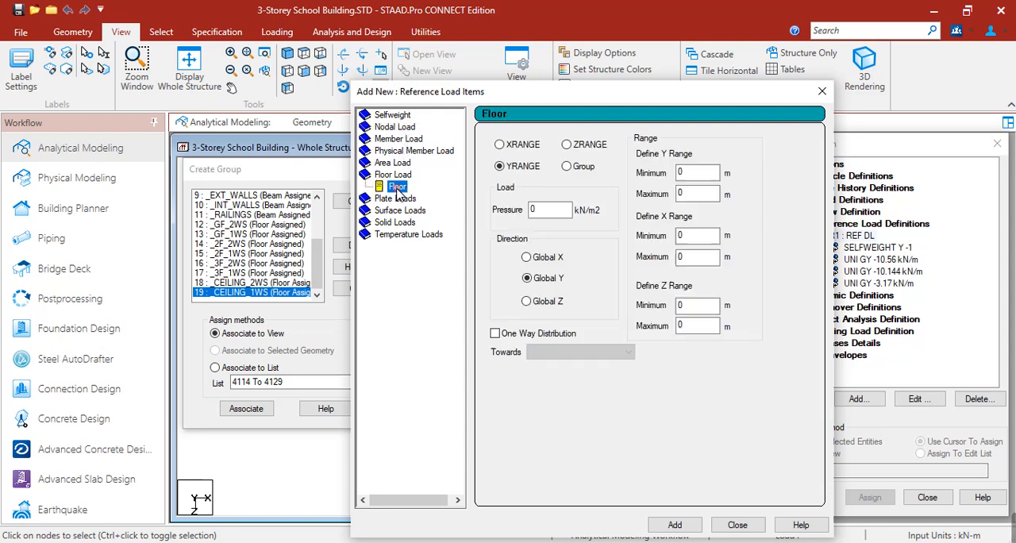
pyautogui.click(581, 169)
# Step: Add a floor load of -3.6 kN/m2 in Global Y for the _GF_2WS group
pyautogui.click(648, 161)
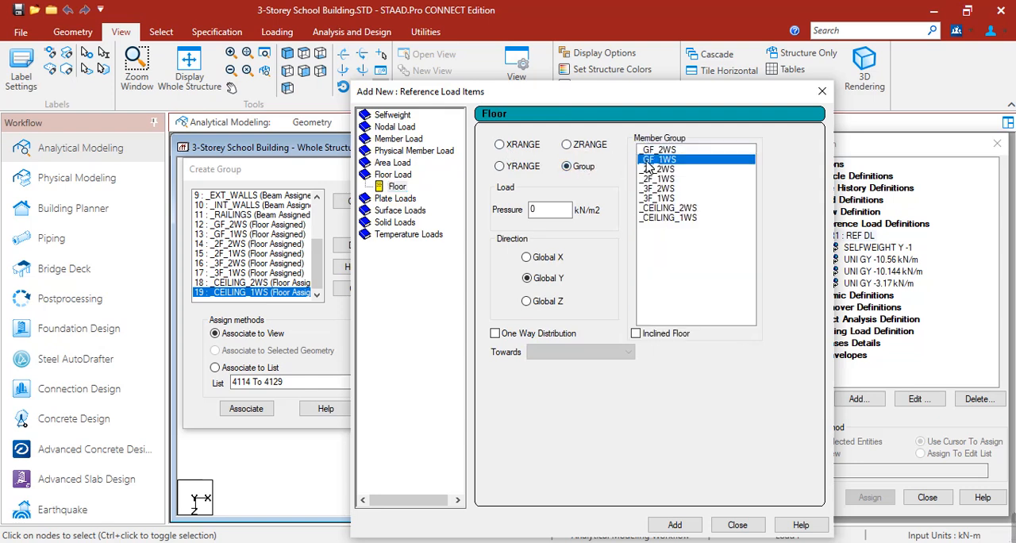
pyautogui.click(658, 150)
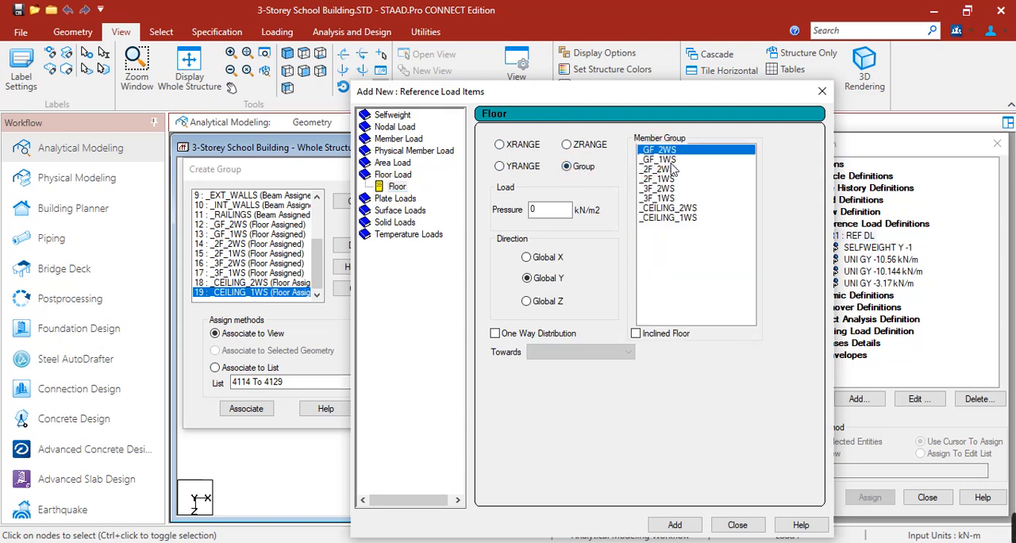
pyautogui.click(672, 169)
pyautogui.click(676, 160)
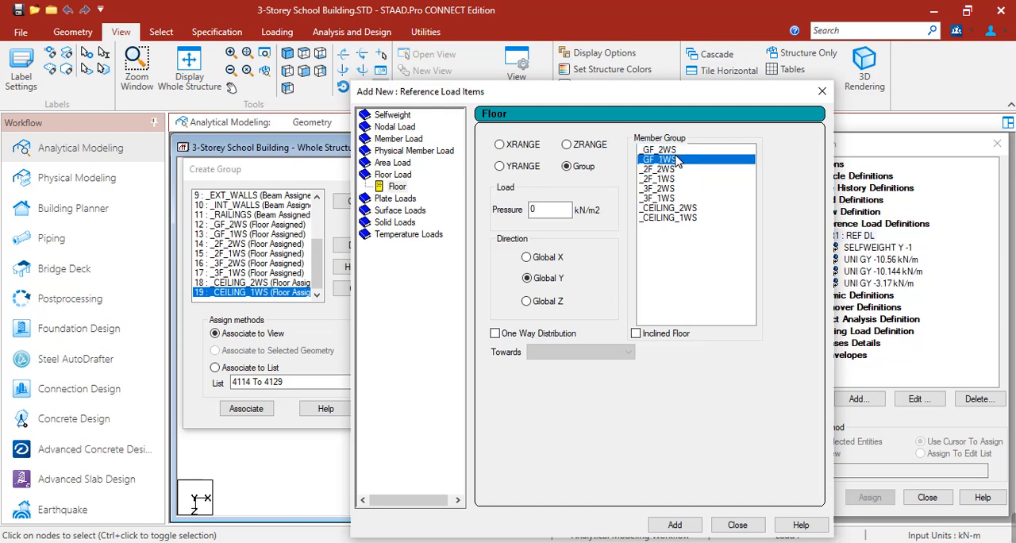
pyautogui.click(676, 150)
pyautogui.click(676, 168)
pyautogui.click(676, 150)
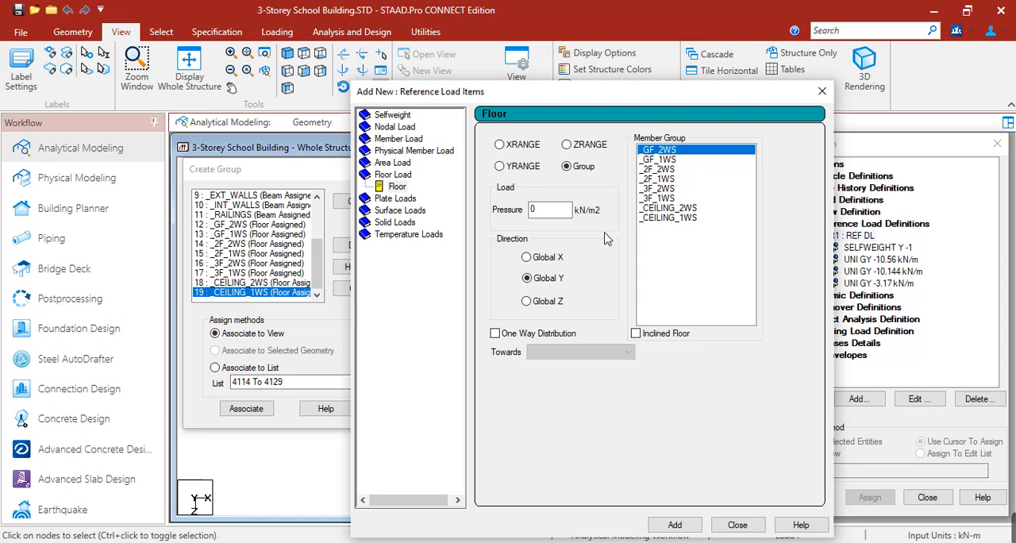
pyautogui.moveTo(549, 218); pyautogui.dragTo(537, 219)
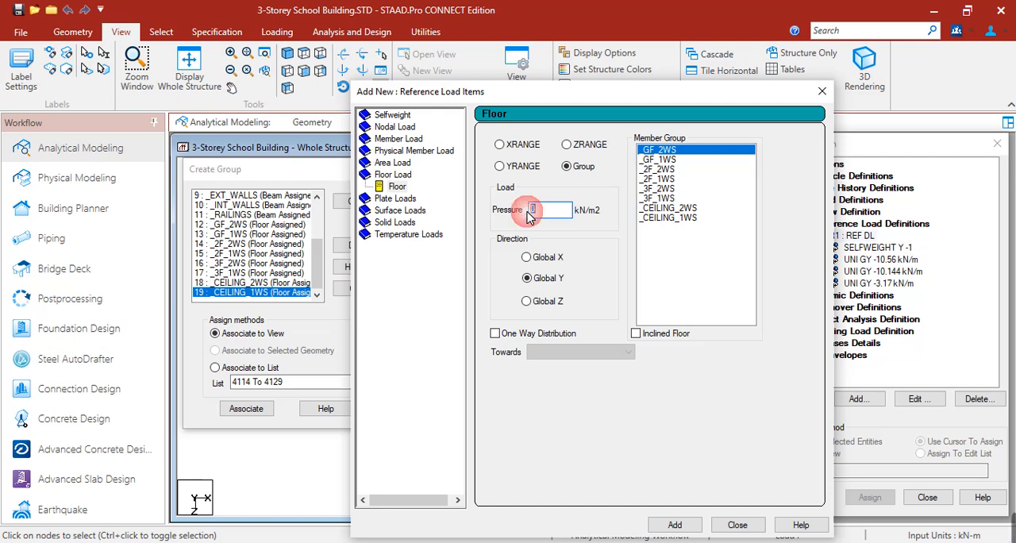
pyautogui.write('-3.6')
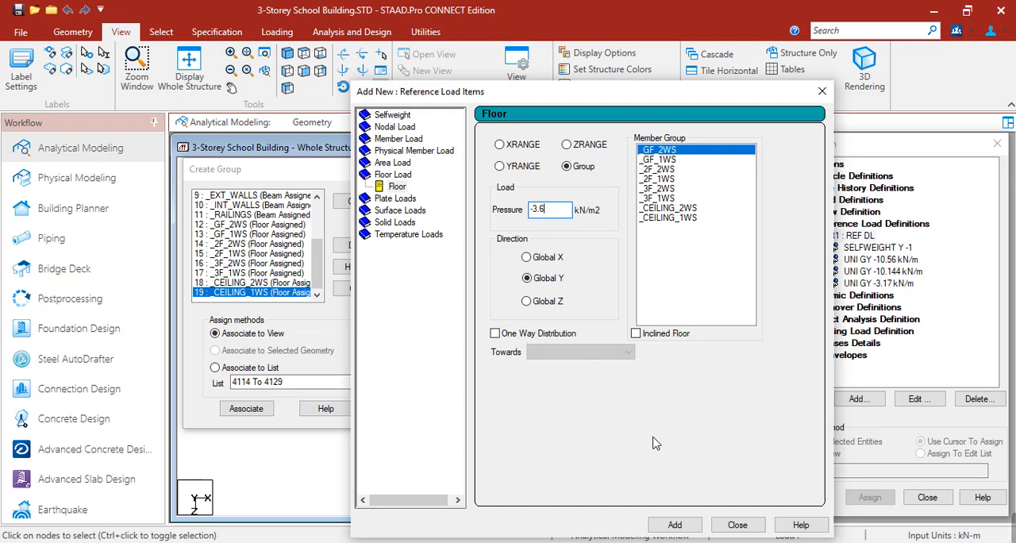
pyautogui.click(686, 527)
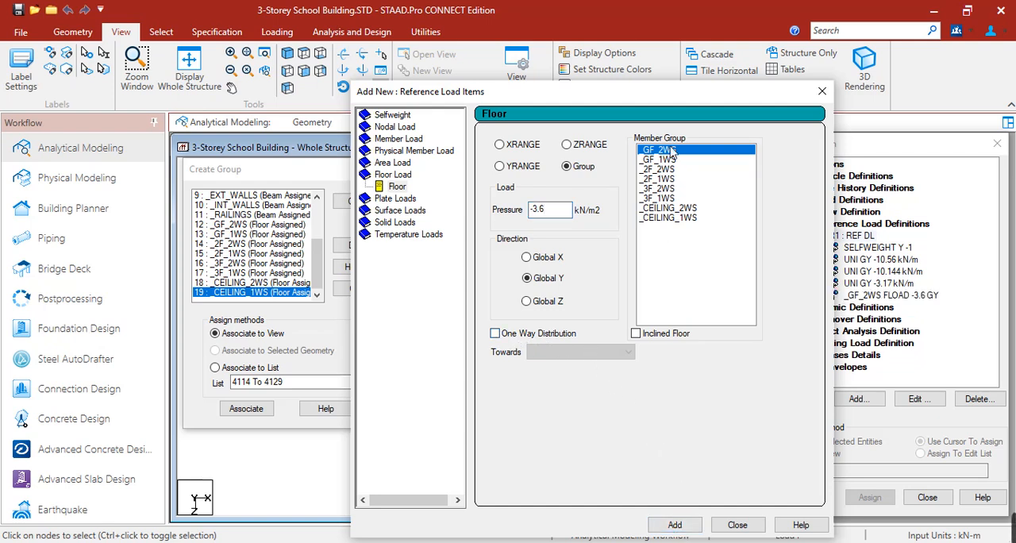
# Step: Add a one-way floor load of -3.6 kN/m2 towards the default longer direction for the _GF_1WS group
pyautogui.moveTo(656, 92); pyautogui.dragTo(573, 77)
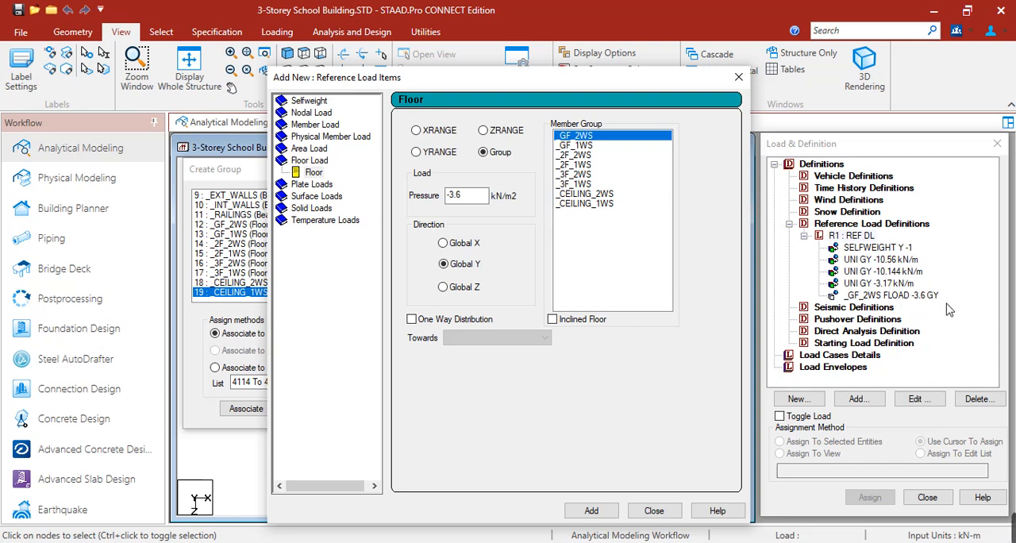
pyautogui.click(565, 146)
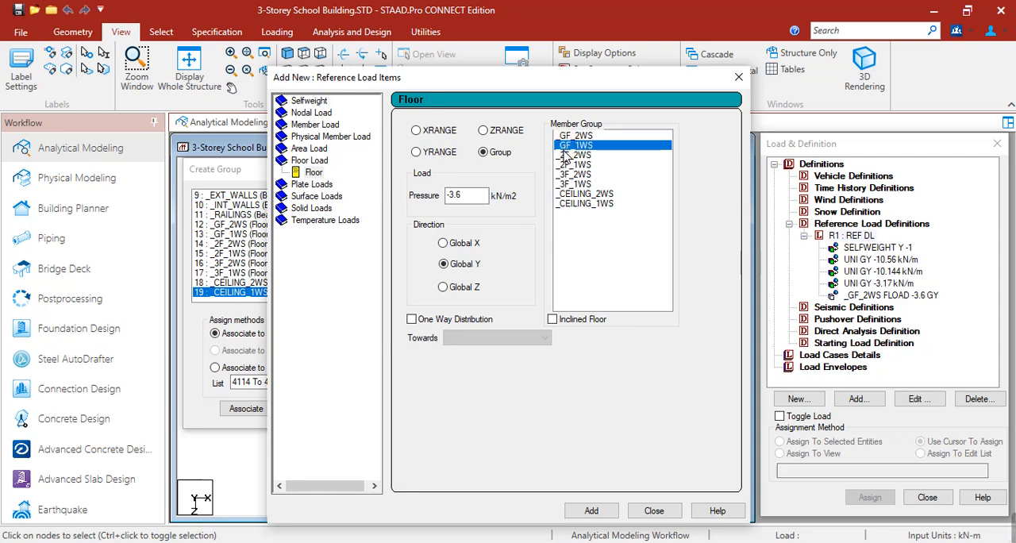
pyautogui.click(413, 320)
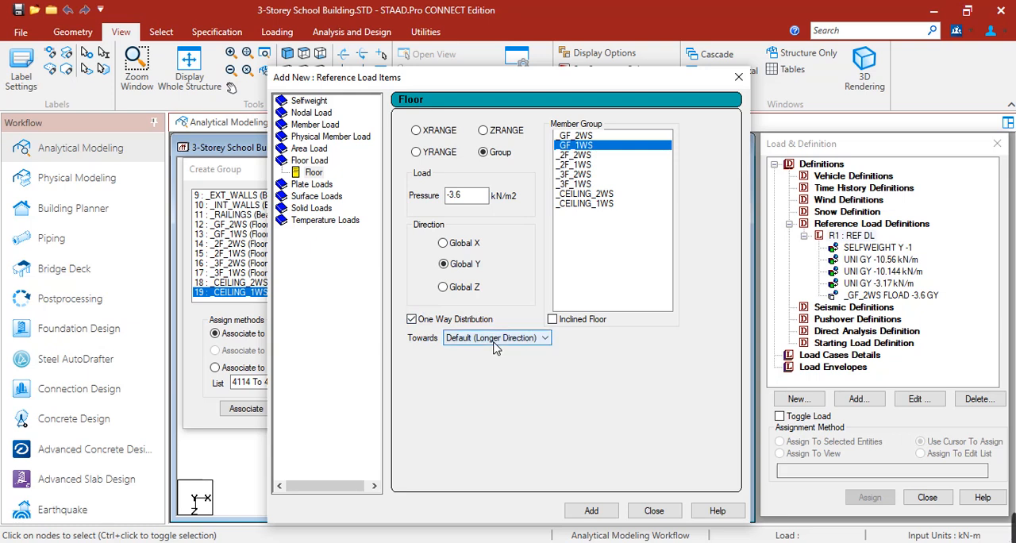
pyautogui.click(597, 512)
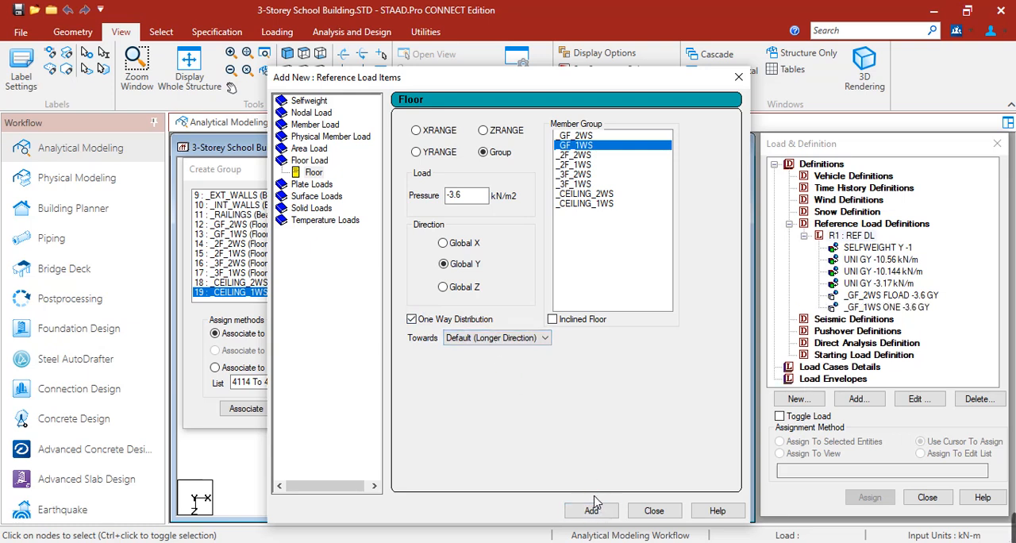
# Step: Add -3.6 kN/m2 floor loads for the _2F_2WS group without one-way distribution and the _2F_1WS group with one-way distribution
pyautogui.click(569, 156)
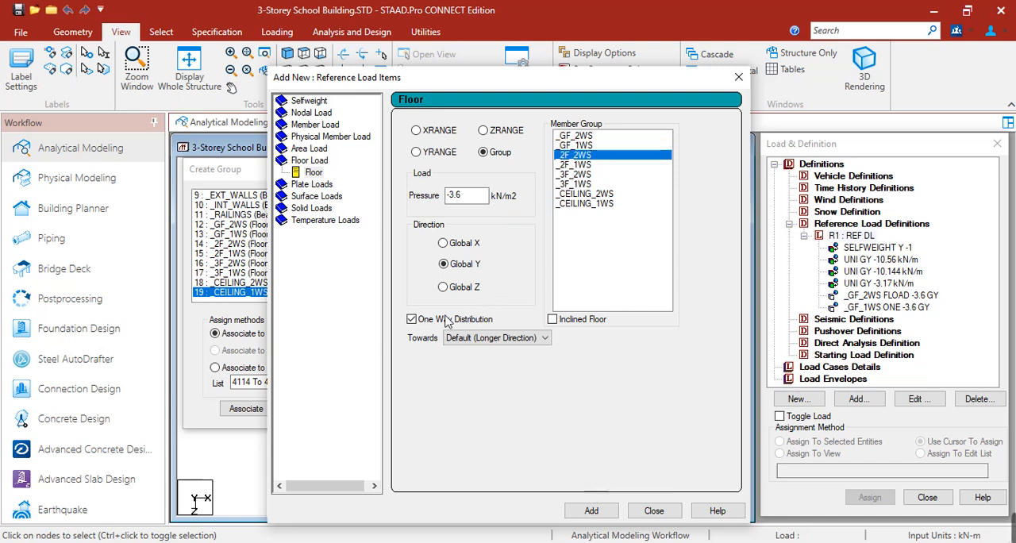
pyautogui.click(412, 319)
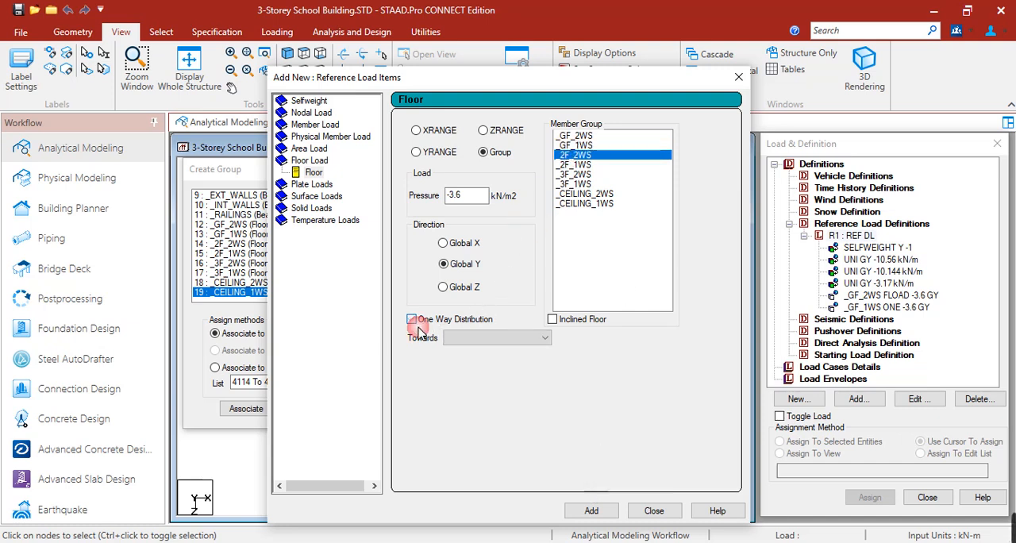
pyautogui.click(595, 510)
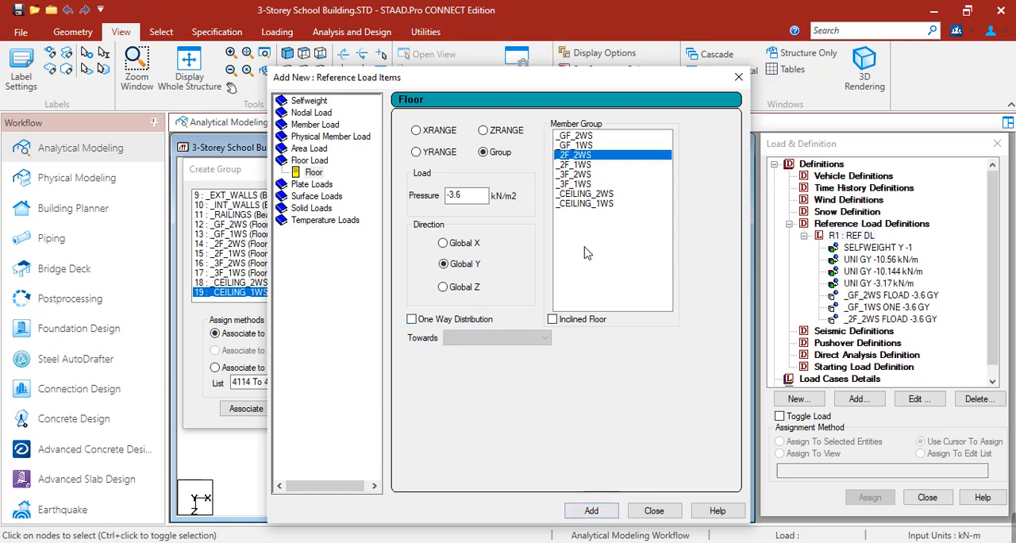
pyautogui.click(573, 165)
pyautogui.click(412, 319)
pyautogui.click(591, 511)
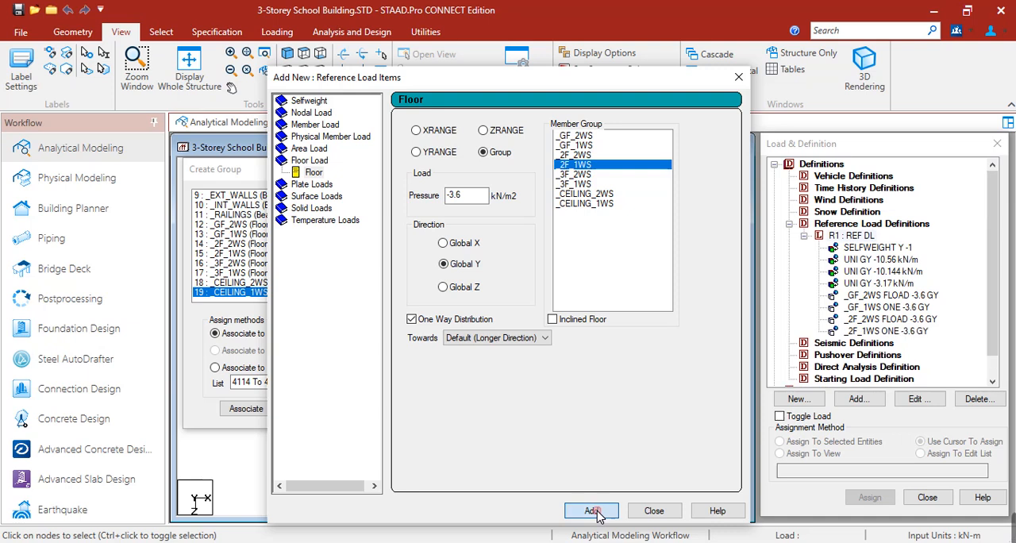
# Step: Add -3.6 kN/m2 floor loads for the _3F_2WS group without one-way distribution and the _3F_1WS group with one-way distribution
pyautogui.click(582, 174)
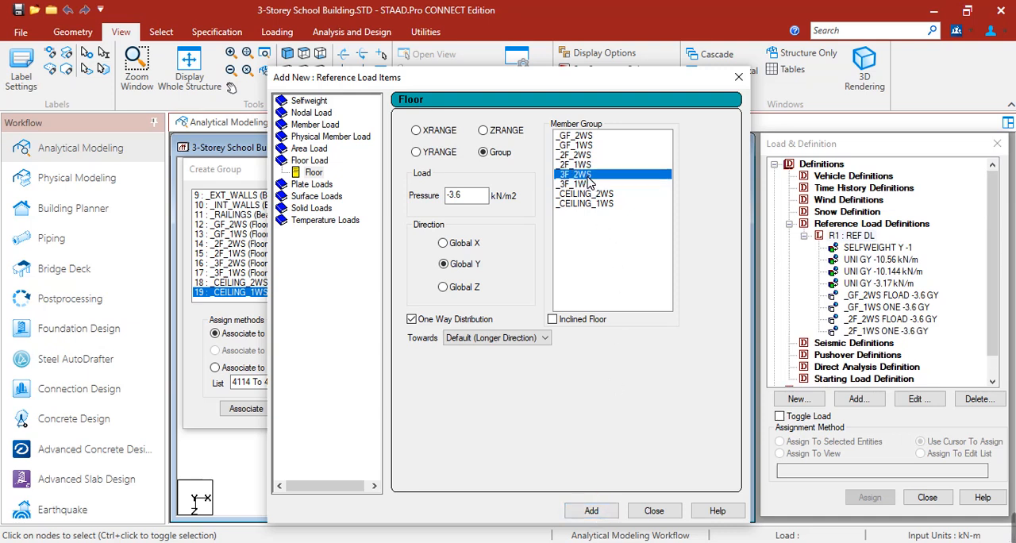
pyautogui.click(414, 320)
pyautogui.click(591, 511)
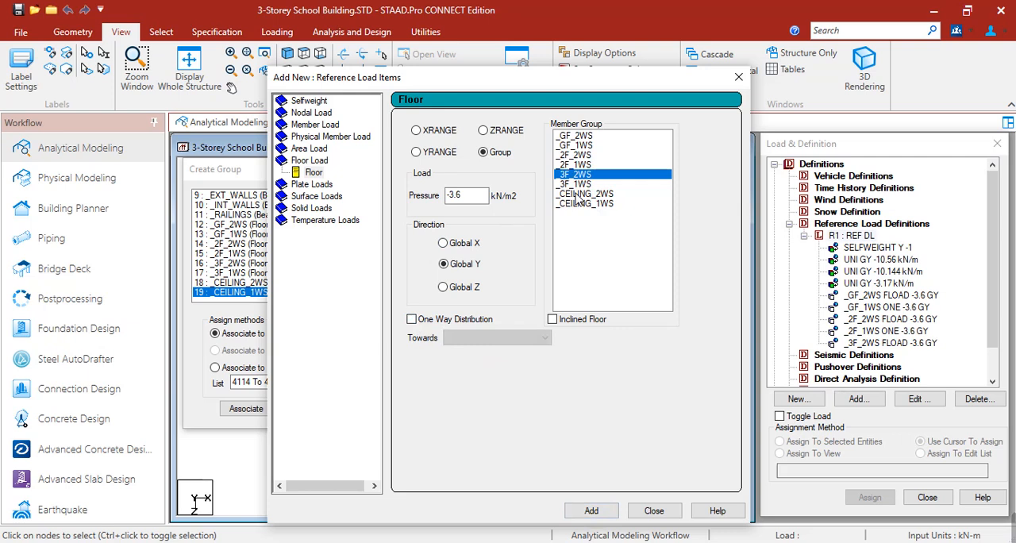
pyautogui.click(576, 183)
pyautogui.click(411, 319)
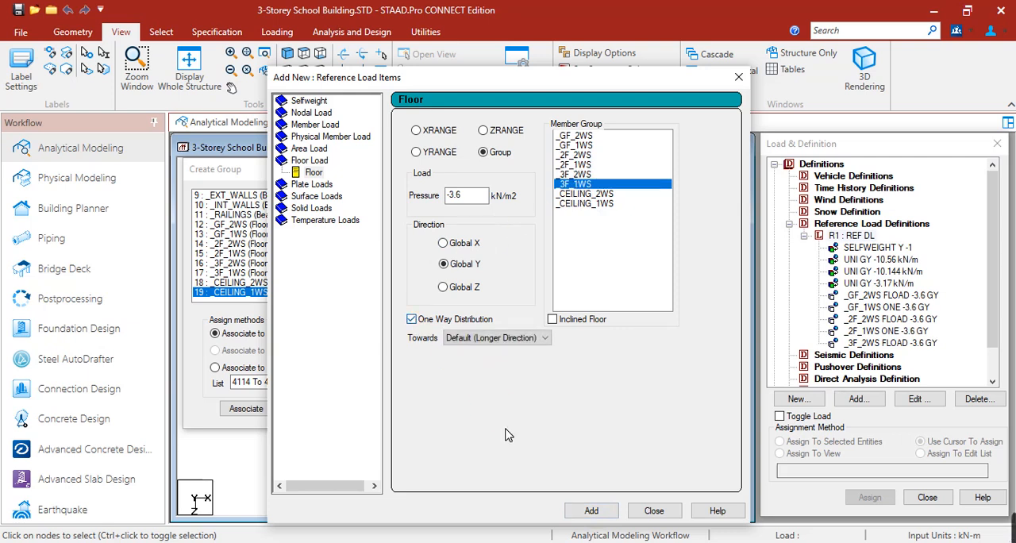
pyautogui.click(591, 510)
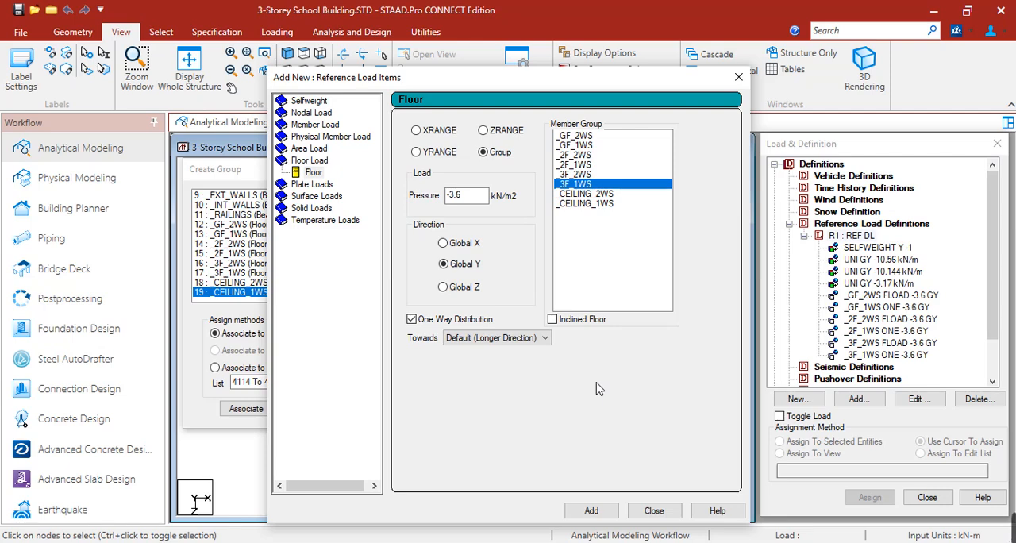
# Step: Switch to the Sample Loadings workbook in Excel and review the ceiling, EE/ME and utilities dead loads
pyautogui.click(487, 541)
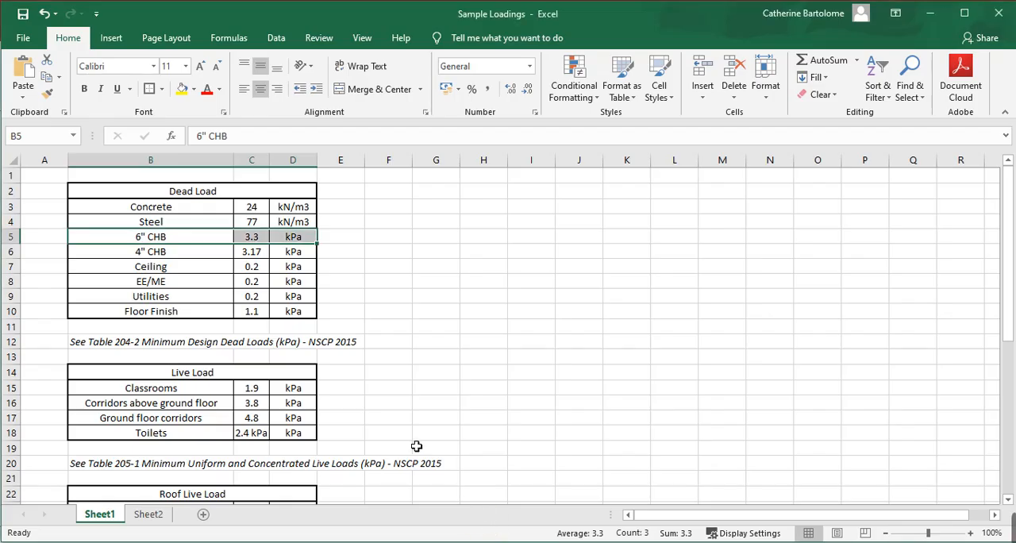
pyautogui.click(110, 273)
pyautogui.moveTo(110, 272); pyautogui.dragTo(268, 288)
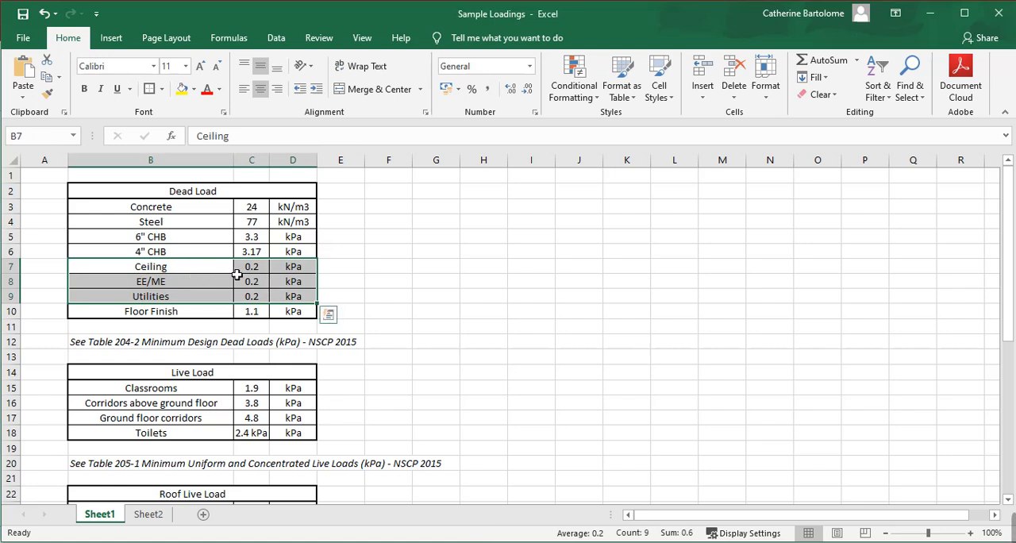
pyautogui.click(252, 270)
pyautogui.hotkey('ctrl', 'c')
pyautogui.click(254, 285)
pyautogui.click(255, 299)
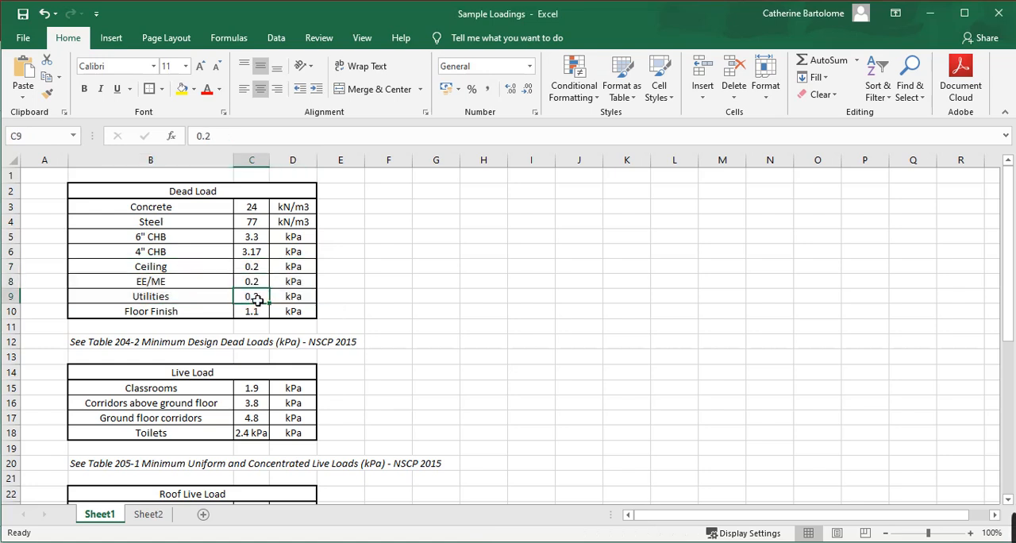
pyautogui.moveTo(201, 287); pyautogui.dragTo(254, 300)
pyautogui.click(251, 270)
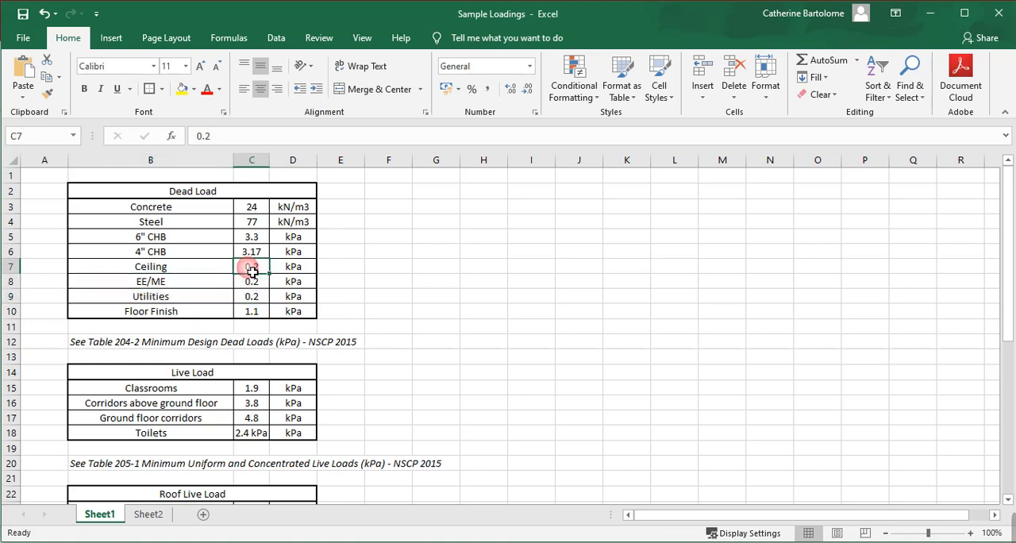
pyautogui.click(208, 273)
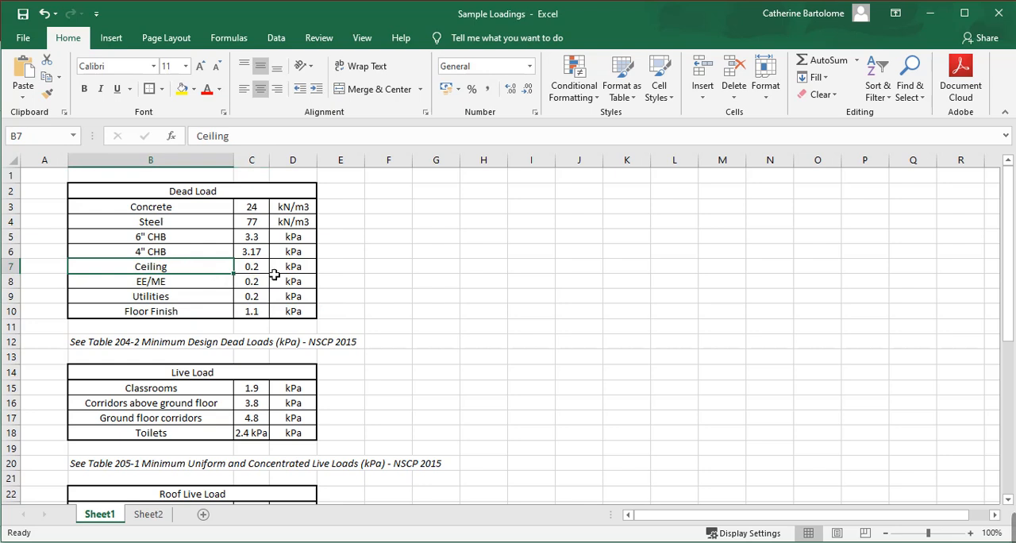
pyautogui.moveTo(264, 273); pyautogui.dragTo(220, 286)
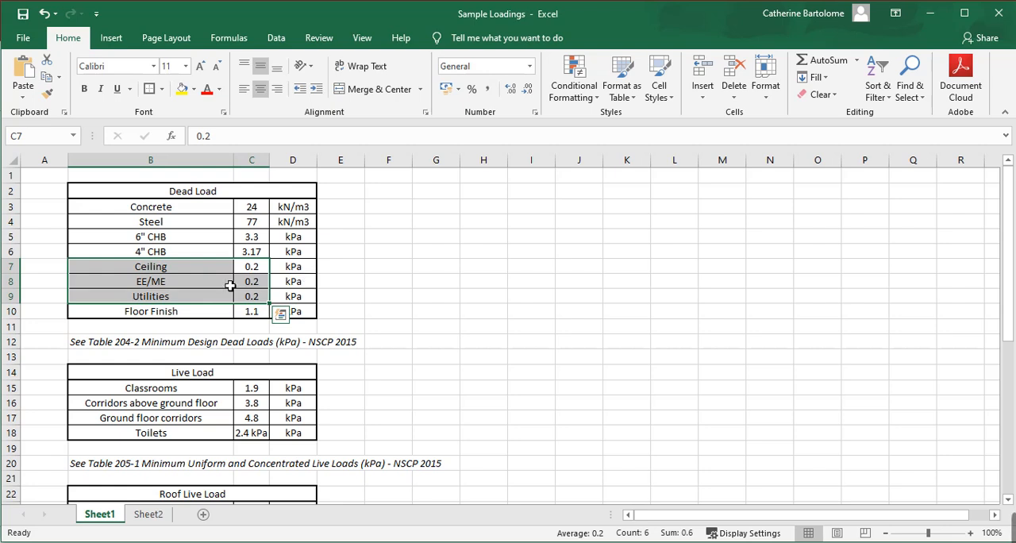
pyautogui.moveTo(185, 285); pyautogui.dragTo(263, 297)
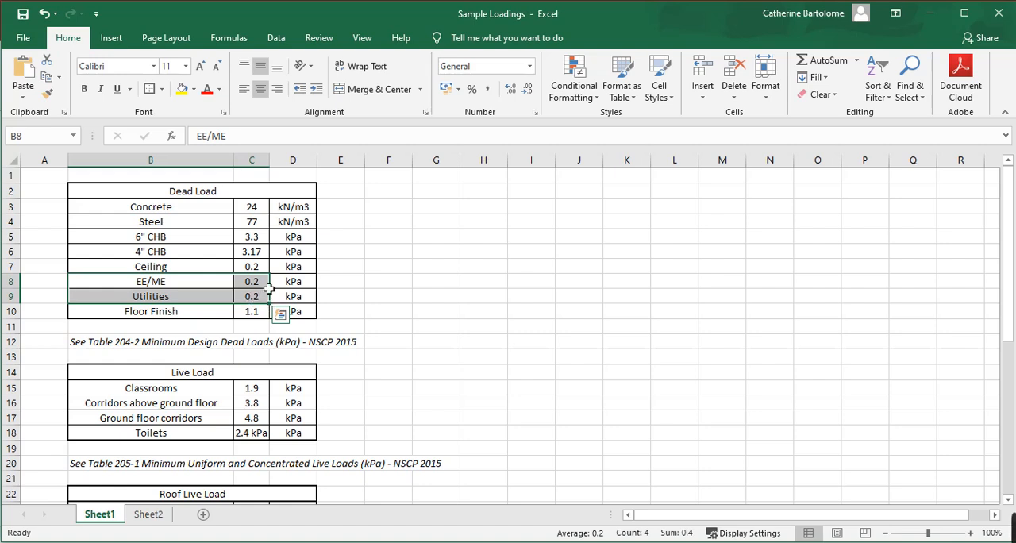
pyautogui.moveTo(205, 268); pyautogui.dragTo(295, 271)
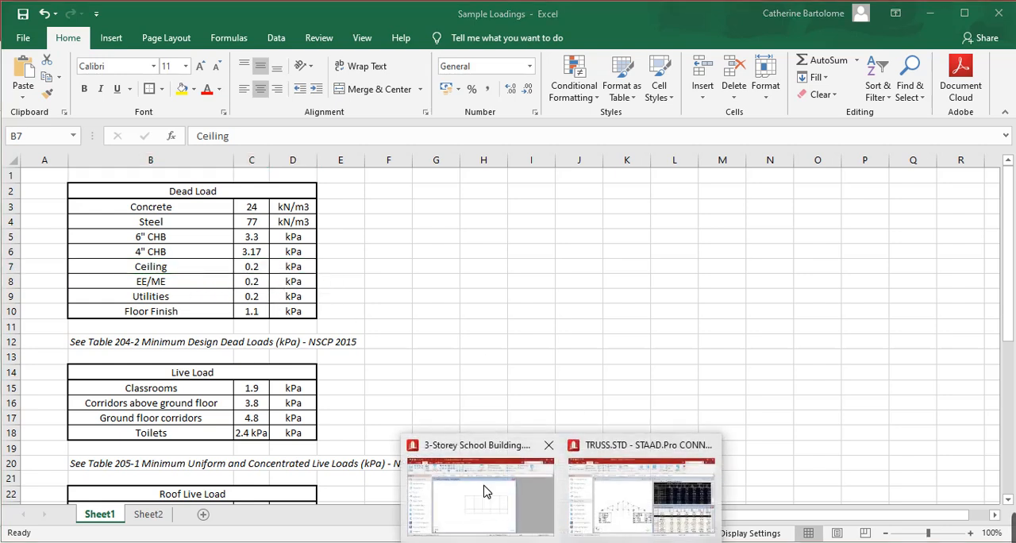
# Step: Back in STAAD.Pro, add -0.4 kN/m2 floor loads for _2F_2WS without one-way distribution and _2F_1WS with one-way distribution
pyautogui.click(480, 485)
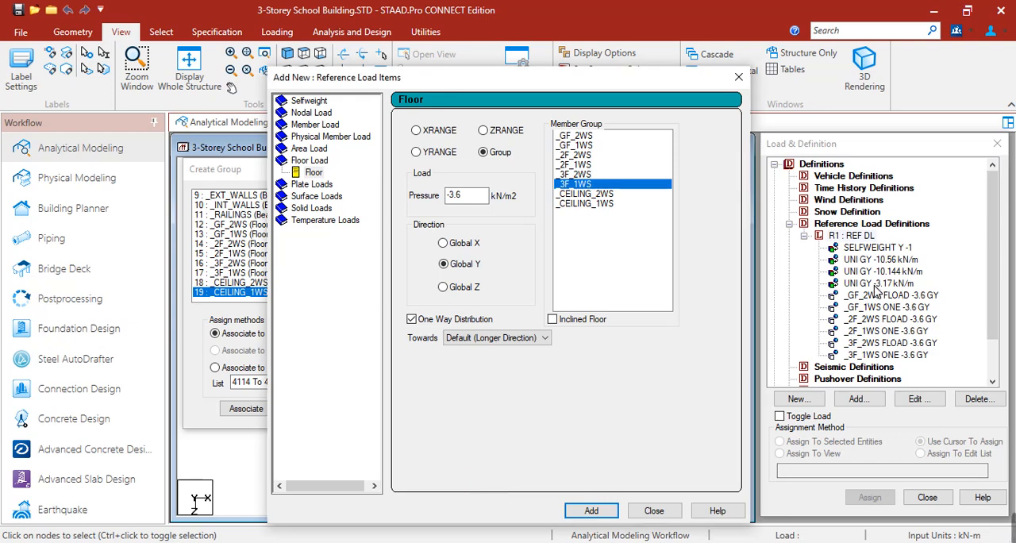
pyautogui.scroll(-2, 877, 292)
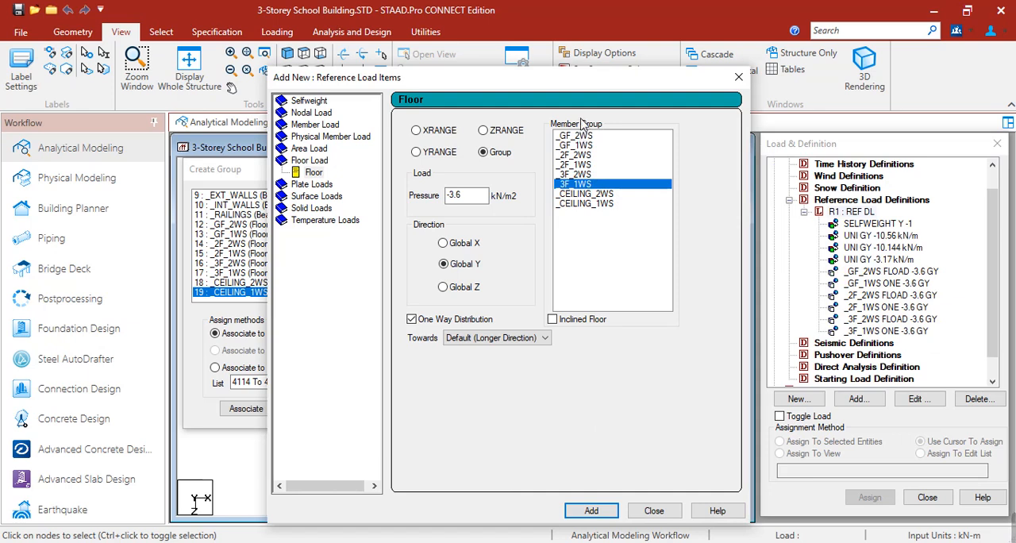
pyautogui.click(585, 156)
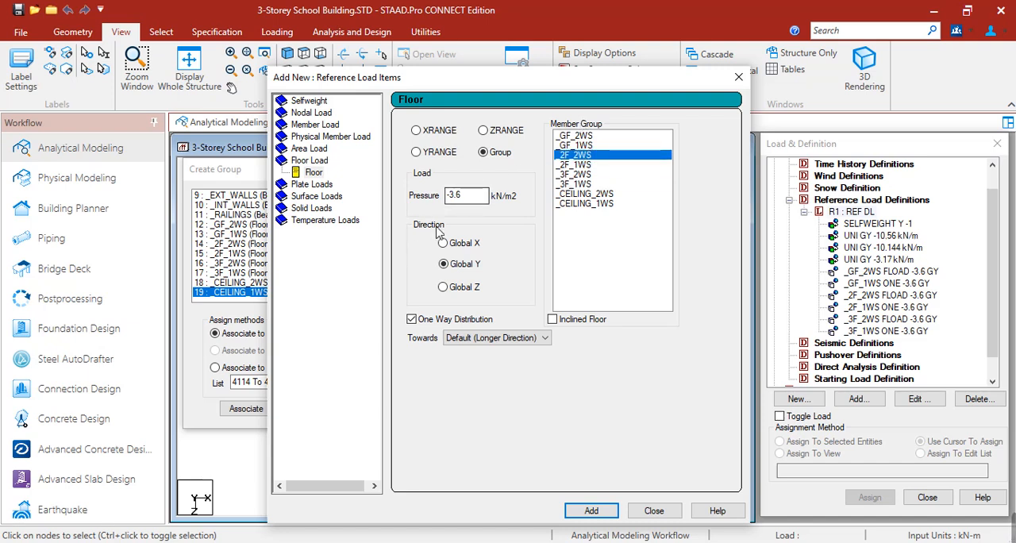
pyautogui.moveTo(469, 199); pyautogui.dragTo(460, 200)
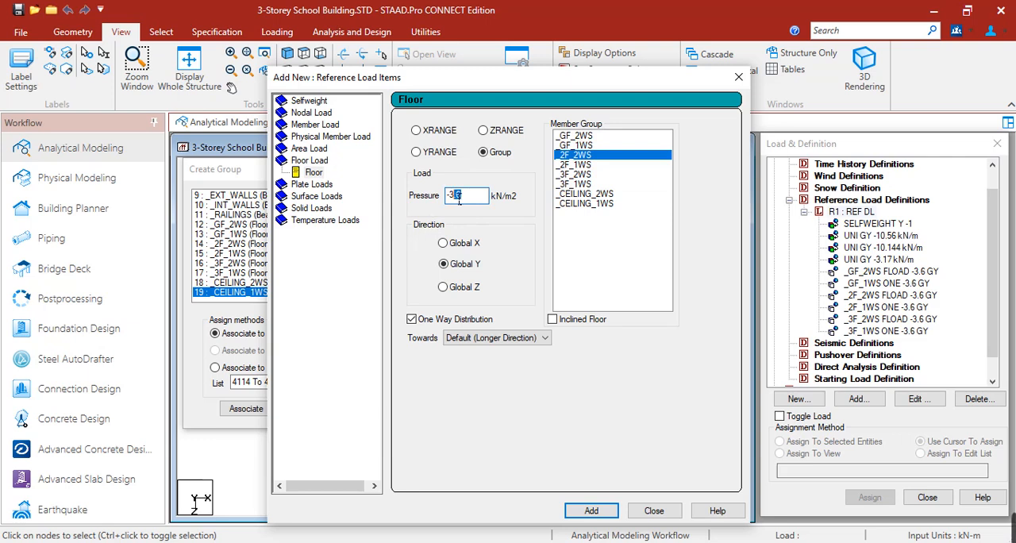
pyautogui.write('-0')
pyautogui.click(411, 319)
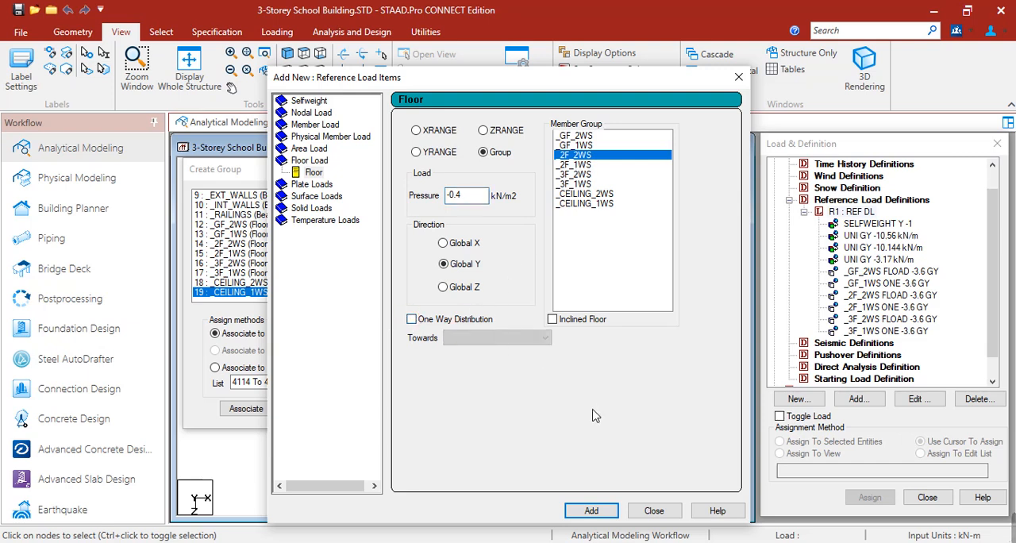
pyautogui.click(591, 511)
pyautogui.click(572, 165)
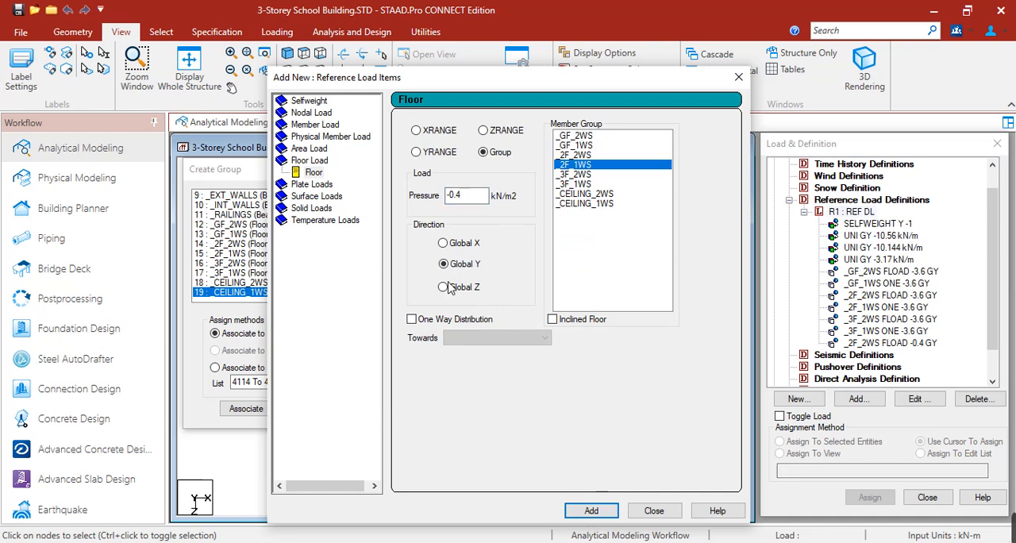
pyautogui.click(412, 319)
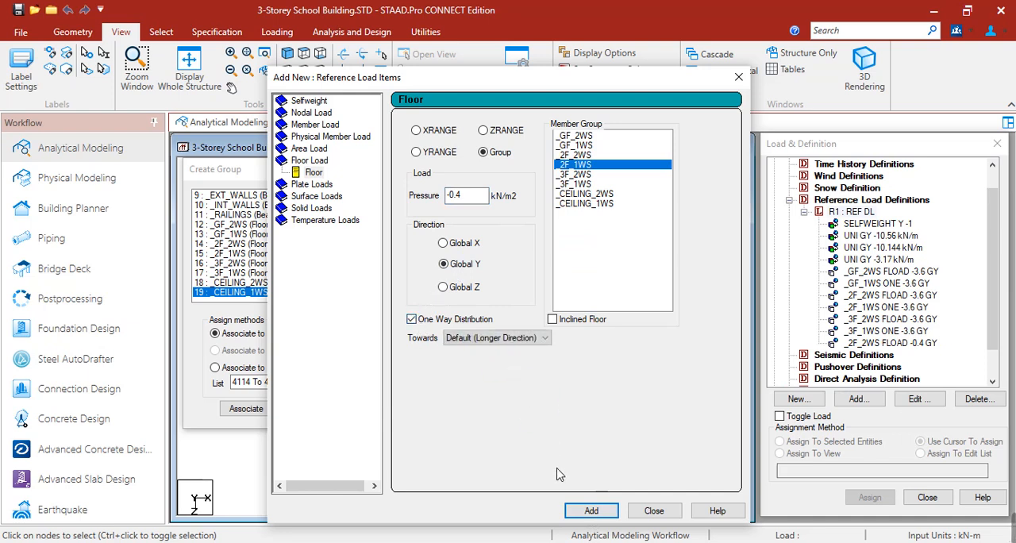
pyautogui.click(588, 510)
# Step: Add -0.4 kN/m2 floor loads for the _3F_2WS group without one-way distribution and the _3F_1WS group with one-way distribution
pyautogui.click(580, 174)
pyautogui.click(457, 320)
pyautogui.click(592, 512)
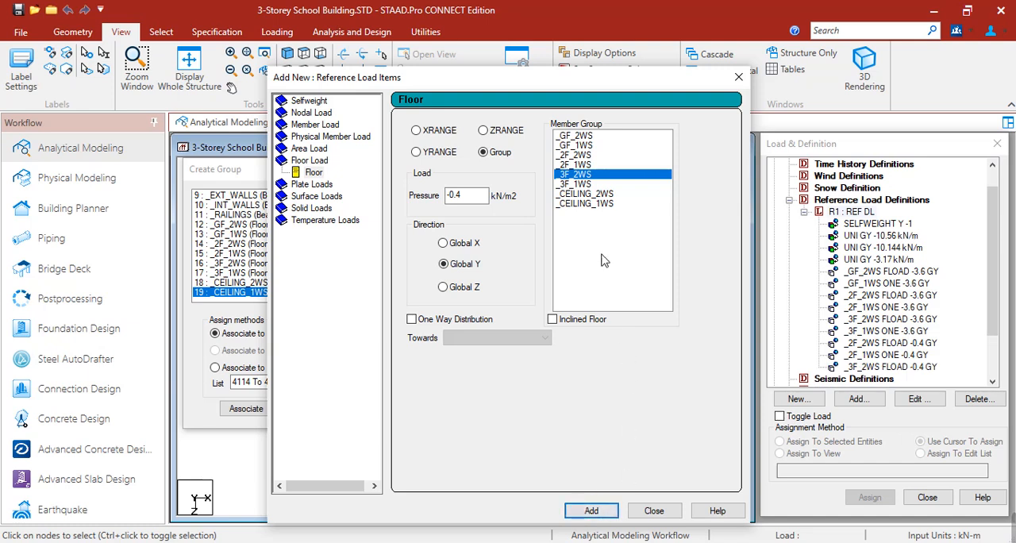
pyautogui.click(579, 184)
pyautogui.click(427, 326)
pyautogui.click(594, 512)
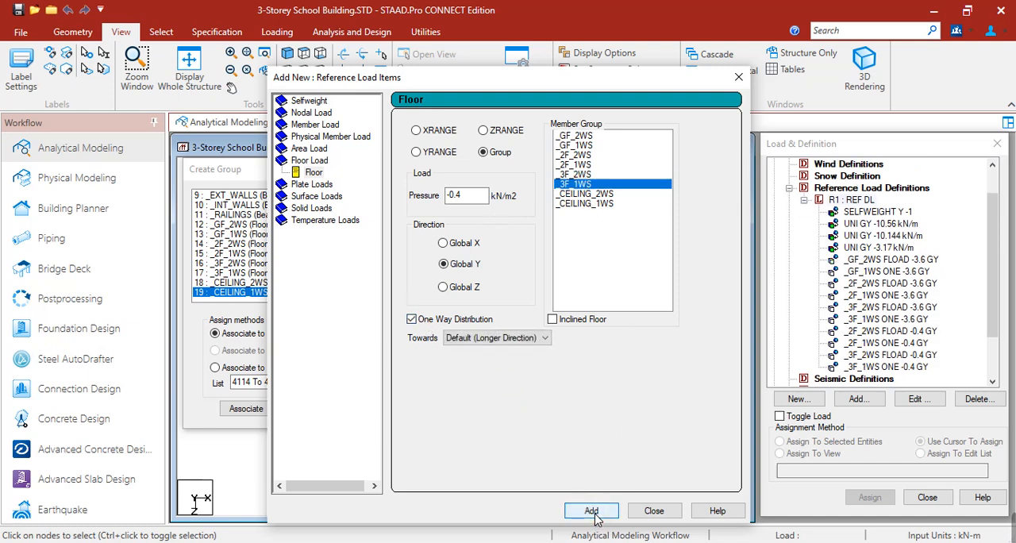
# Step: Add -0.6 kN/m2 floor loads for _CEILING_2WS without and _CEILING_1WS with one-way distribution, and close the load items dialog
pyautogui.click(585, 194)
pyautogui.doubleClick(467, 196)
pyautogui.write('-0.6')
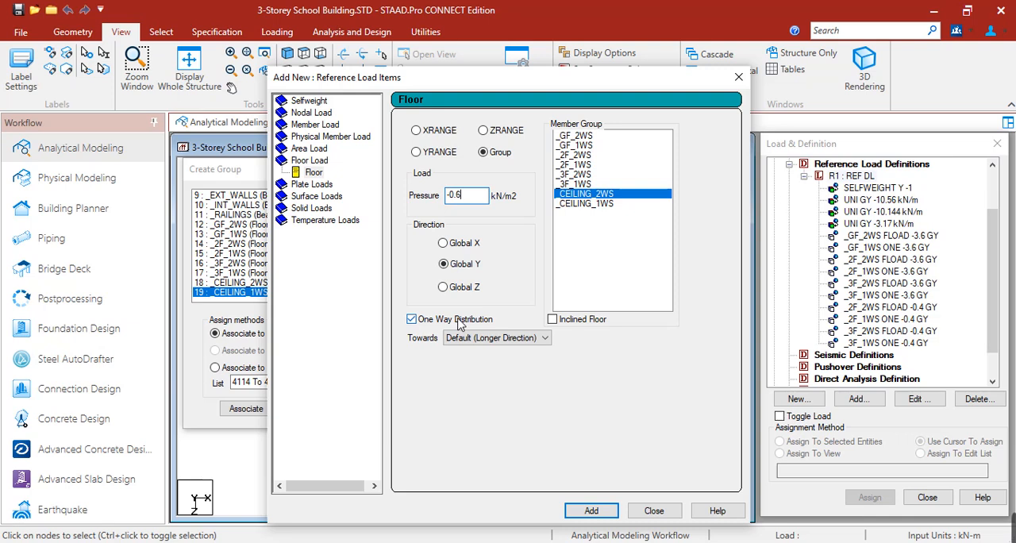
pyautogui.click(411, 318)
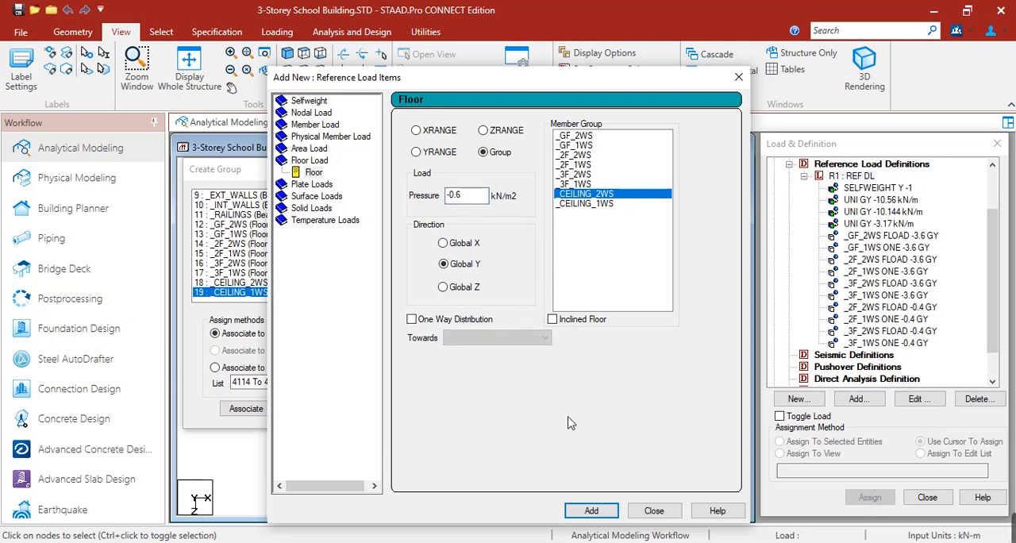
pyautogui.click(592, 511)
pyautogui.click(605, 205)
pyautogui.click(411, 318)
pyautogui.click(592, 510)
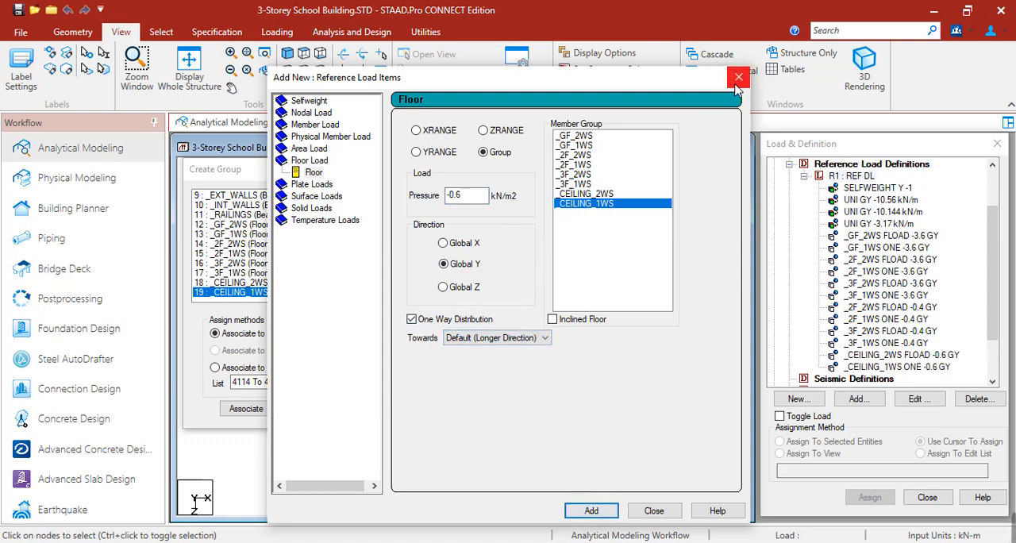
pyautogui.click(654, 510)
# Step: Switch to the Sample Loadings workbook in Excel and check the dead load entries from concrete through floor finish
pyautogui.click(468, 512)
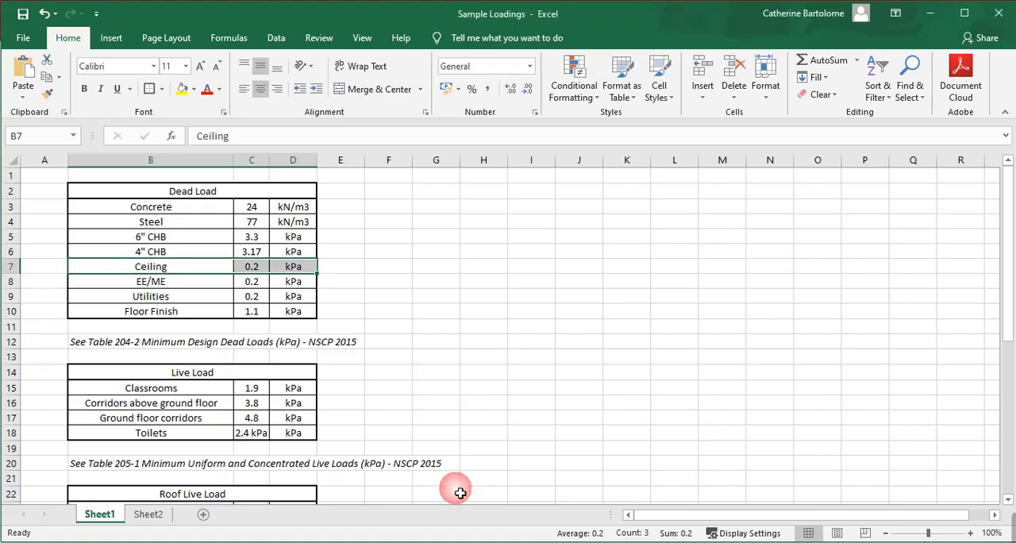
pyautogui.moveTo(147, 212); pyautogui.dragTo(312, 235)
pyautogui.click(117, 254)
pyautogui.moveTo(103, 237); pyautogui.dragTo(300, 265)
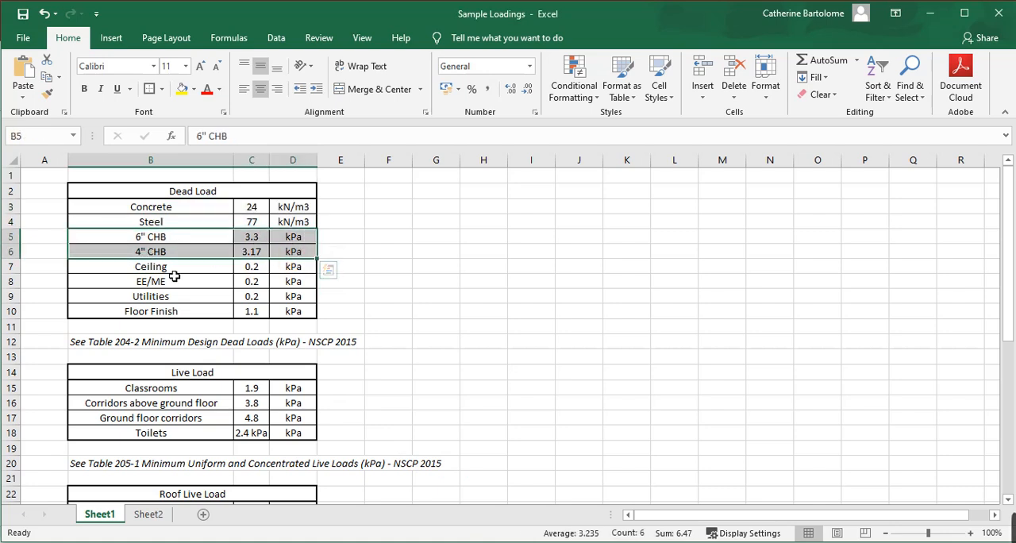
pyautogui.moveTo(177, 273); pyautogui.dragTo(292, 303)
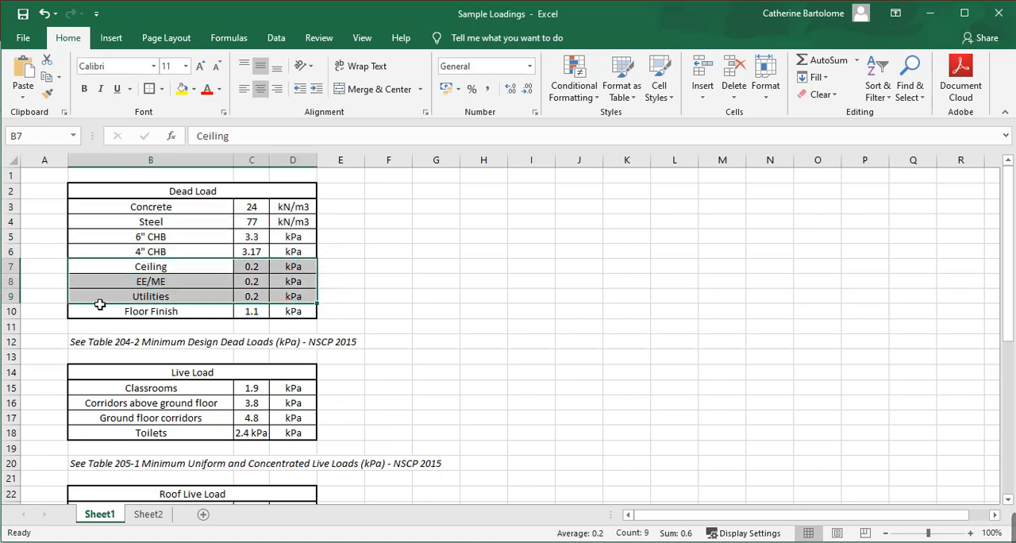
pyautogui.moveTo(91, 316); pyautogui.dragTo(291, 317)
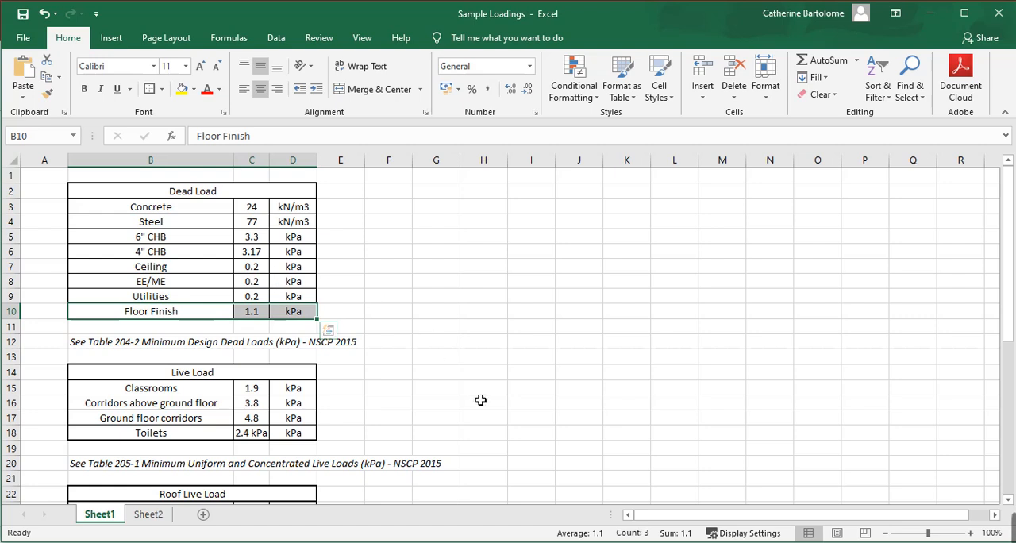
# Step: Return to STAAD.Pro, close the Create Group dialog and display the _GF_2WS floor load on the structure
pyautogui.click(547, 443)
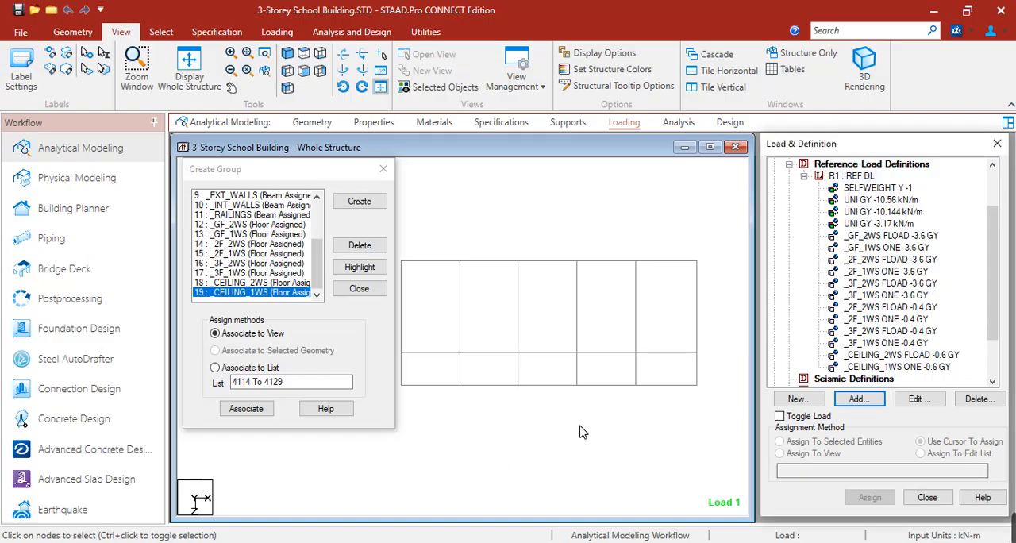
pyautogui.click(384, 169)
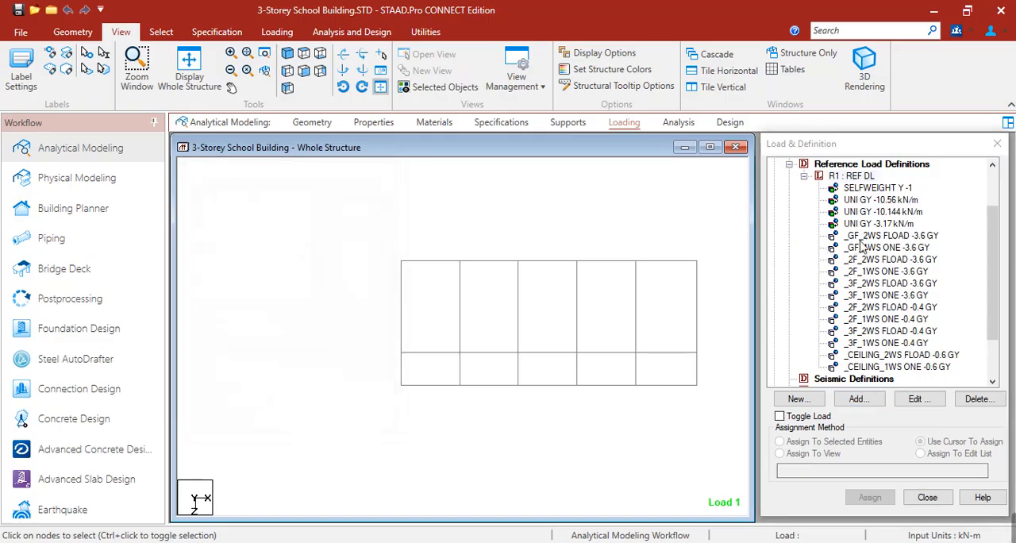
pyautogui.click(864, 236)
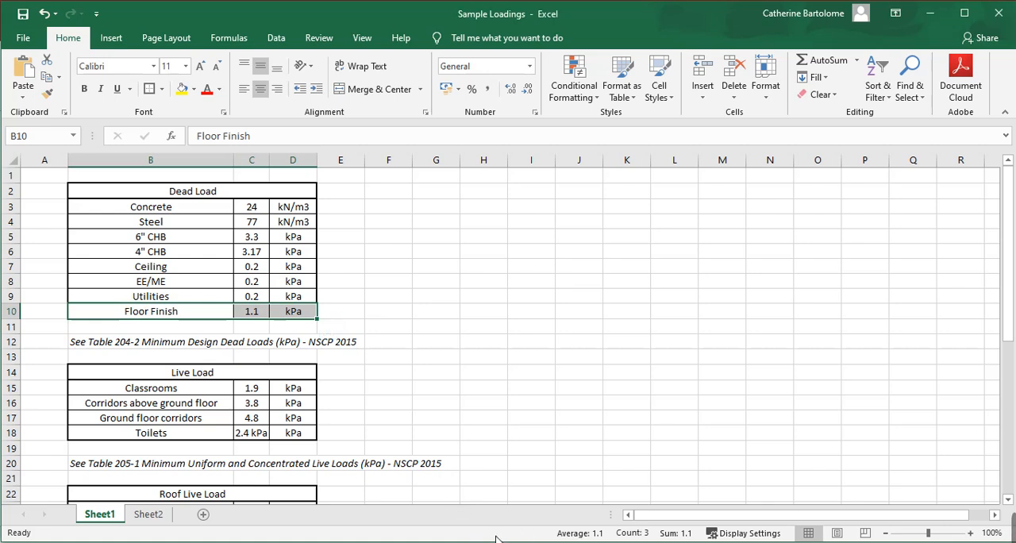
pyautogui.click(514, 491)
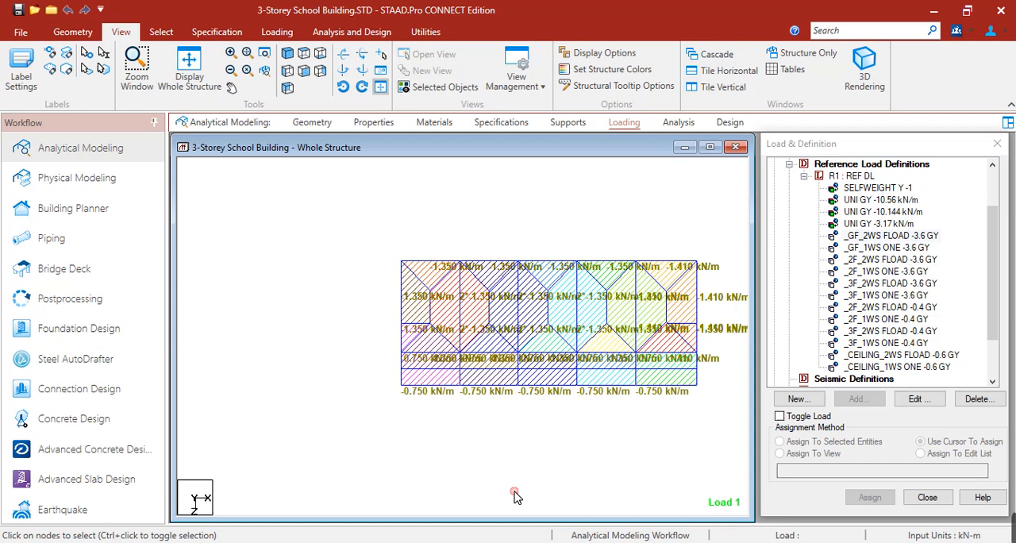
pyautogui.click(703, 470)
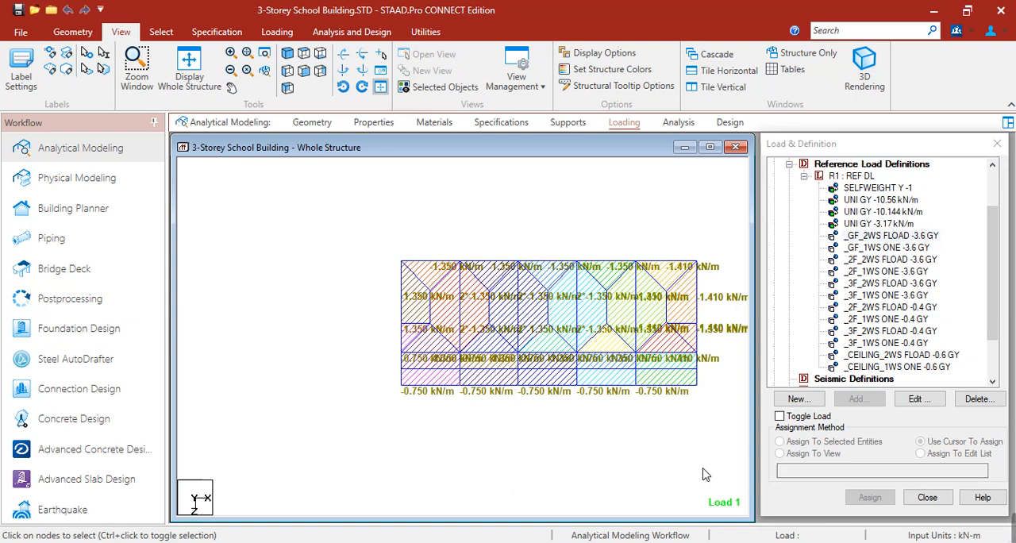
# Step: Set the floor load pressure on the _GF_2WS group to -4.7 kN/m2 in the Global Y direction
pyautogui.doubleClick(925, 237)
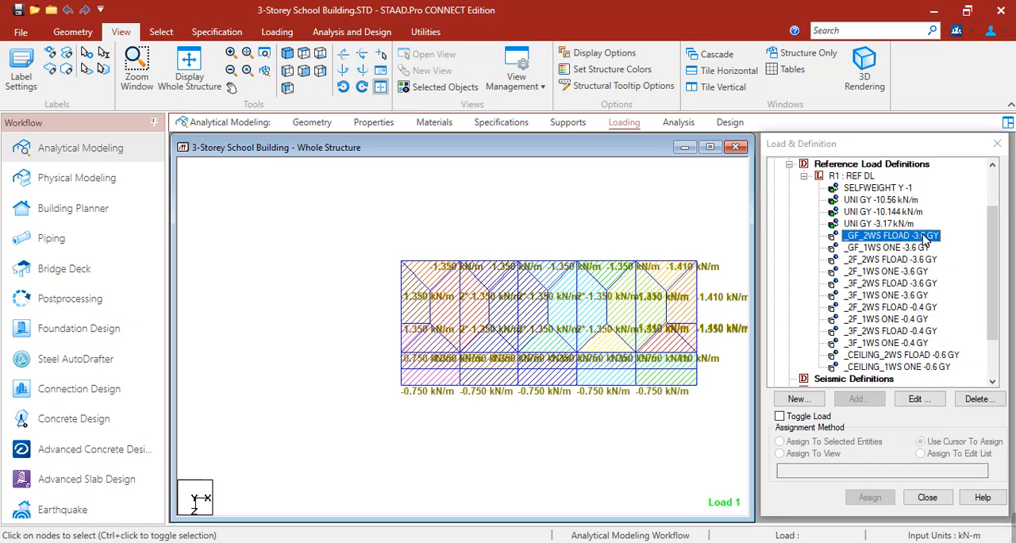
pyautogui.moveTo(519, 211); pyautogui.dragTo(497, 212)
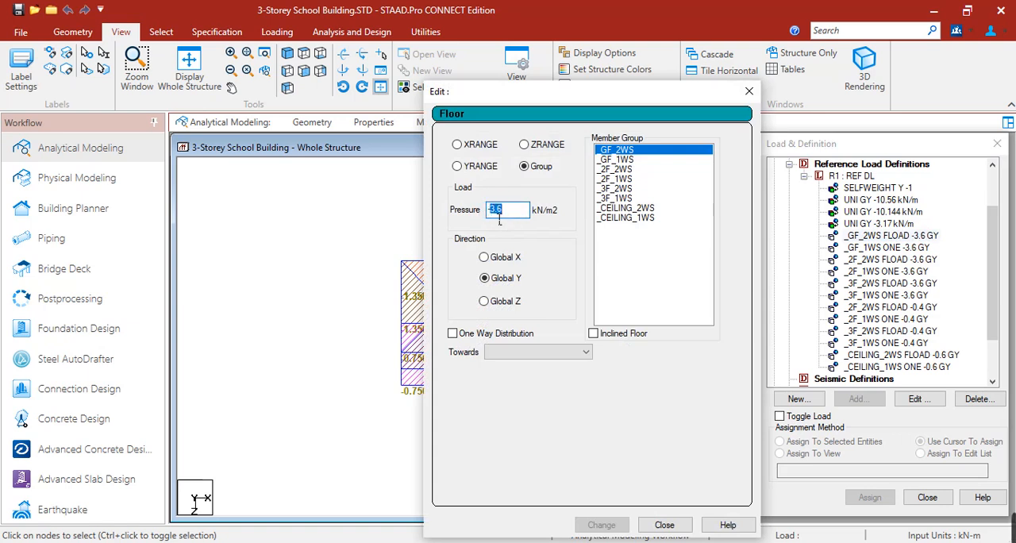
pyautogui.write('-4.1')
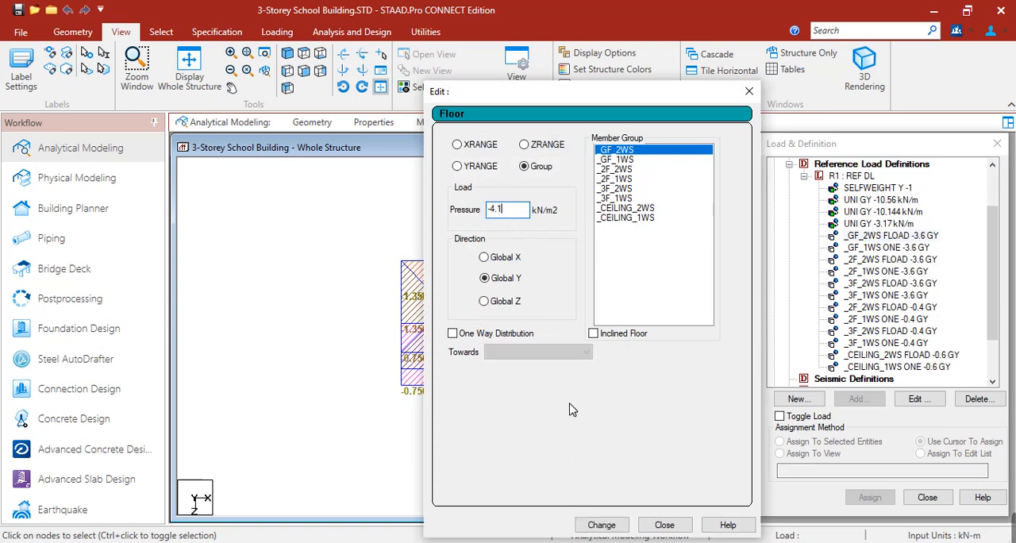
pyautogui.click(601, 525)
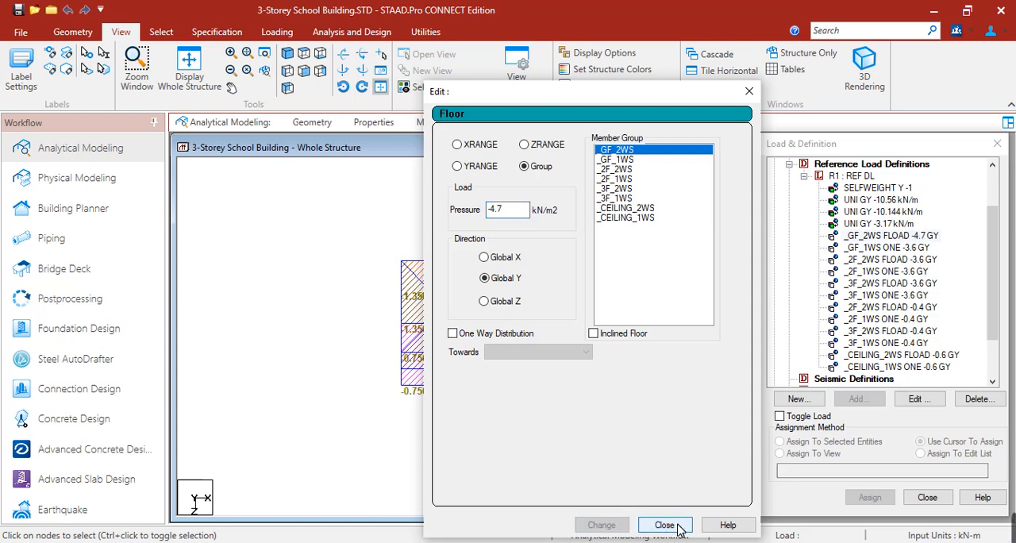
pyautogui.click(664, 525)
# Step: Set the one-way floor load pressure on the _GF_1WS group to -4.7 kN/m2
pyautogui.doubleClick(891, 248)
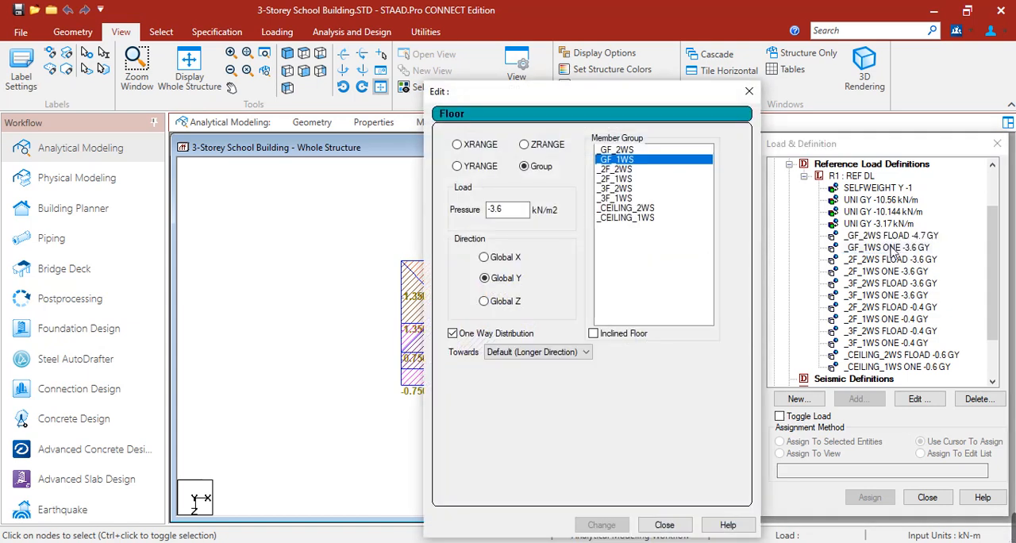
pyautogui.doubleClick(496, 209)
pyautogui.write('-4.7')
pyautogui.click(591, 525)
pyautogui.click(665, 526)
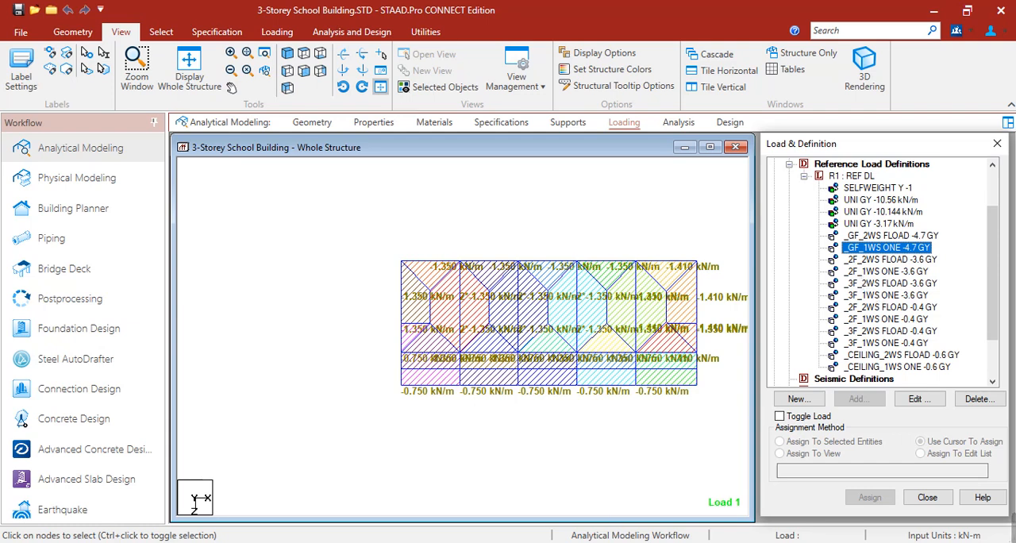
# Step: Review the floor load entries for the ground, second and third floor two-way and one-way slab groups under REF DL
pyautogui.click(725, 143)
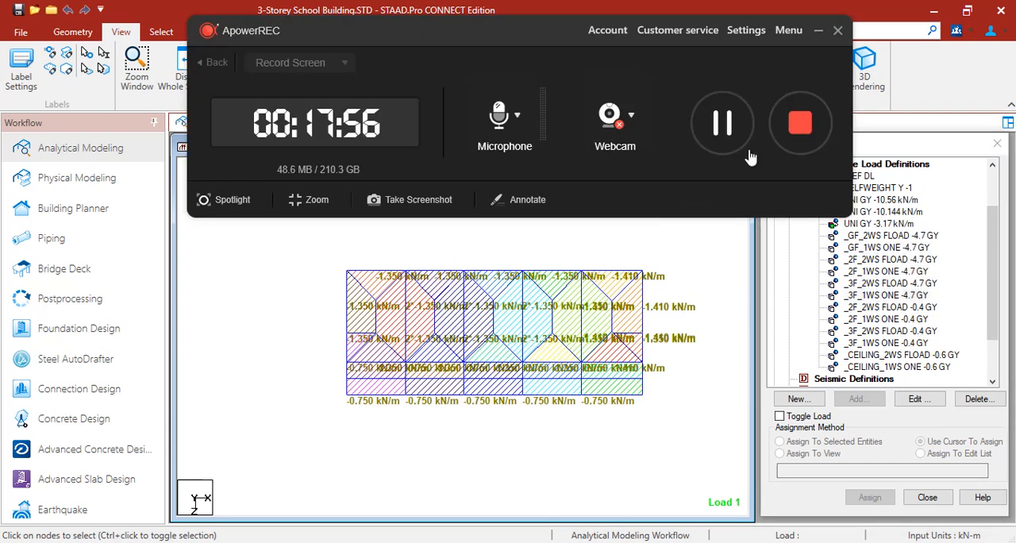
pyautogui.click(838, 30)
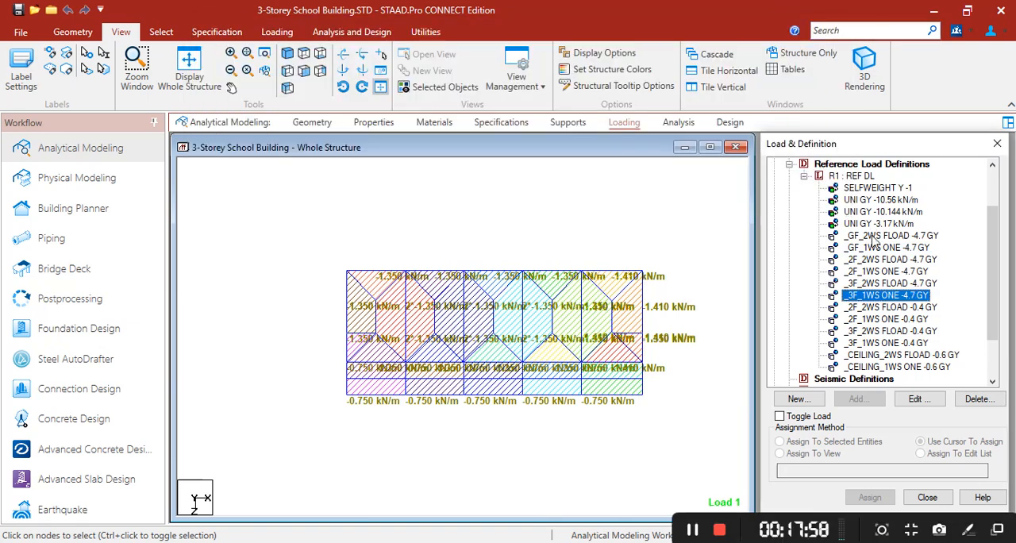
pyautogui.click(872, 247)
pyautogui.click(871, 260)
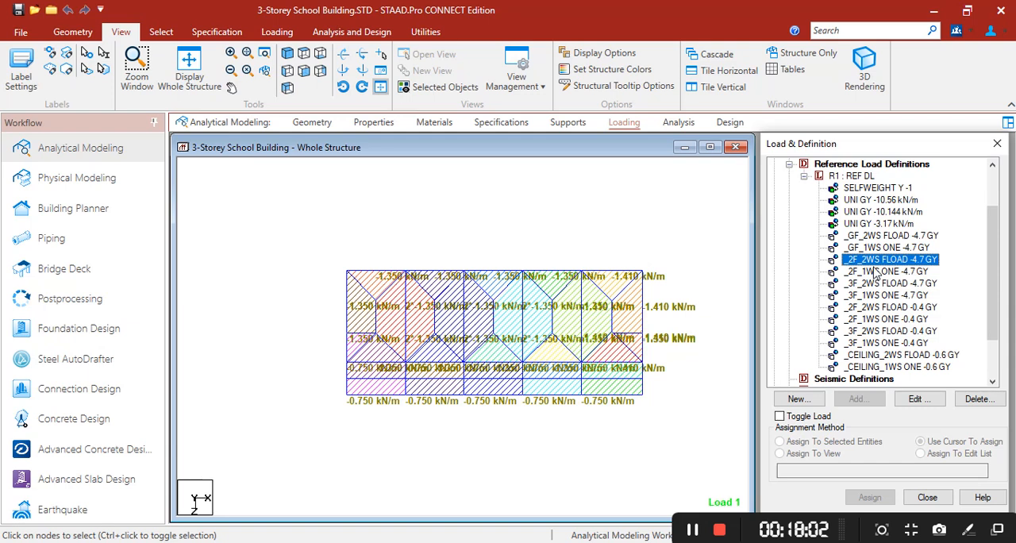
pyautogui.click(877, 271)
pyautogui.click(881, 294)
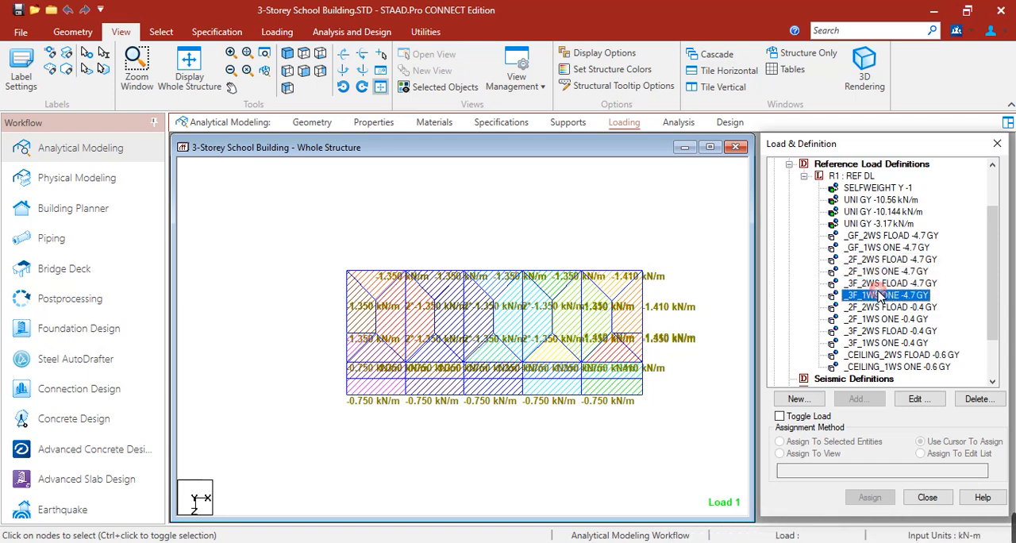
pyautogui.click(737, 390)
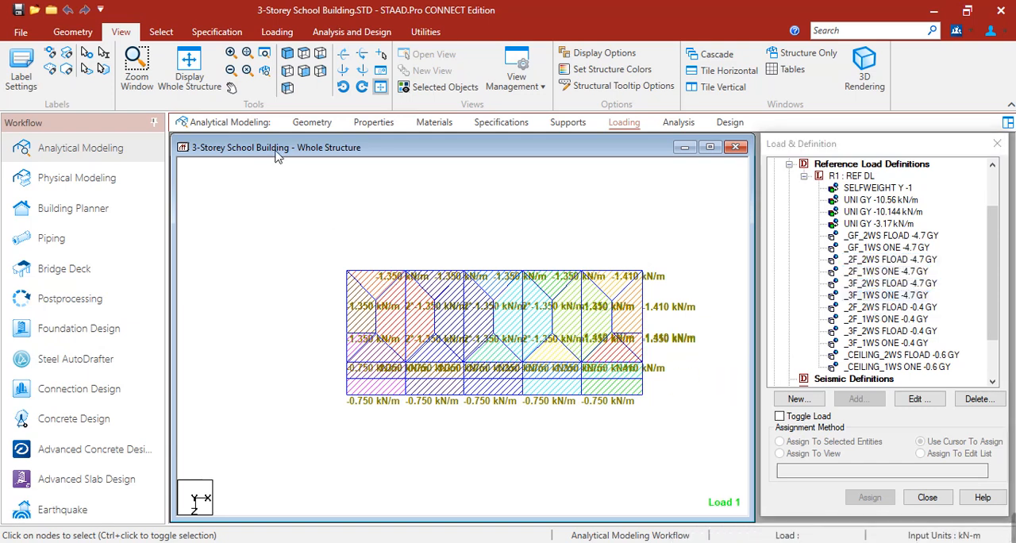
# Step: Display the whole structure in isometric view, highlight the sloping roof beams at both building ends and clear the selection
pyautogui.click(196, 80)
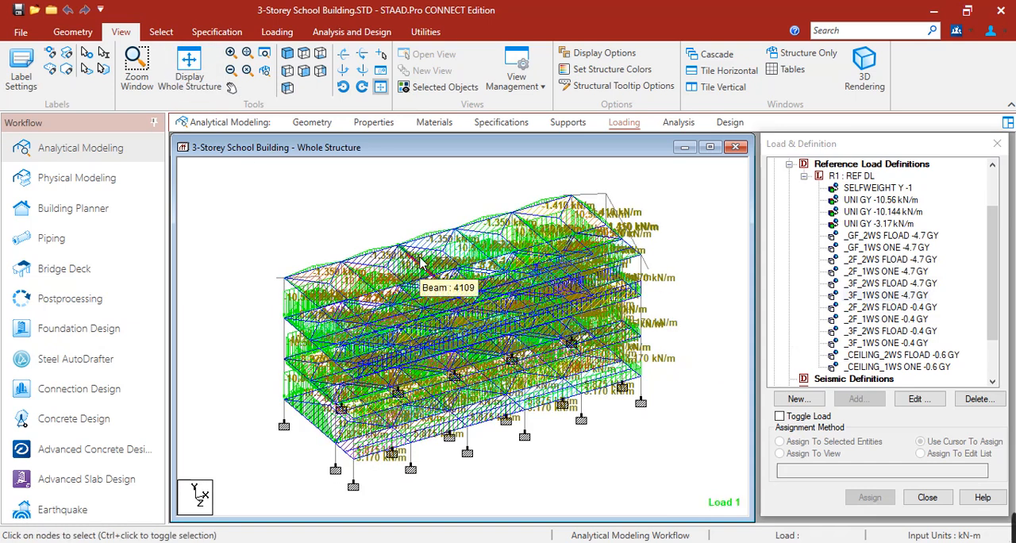
pyautogui.scroll(3, 511, 221)
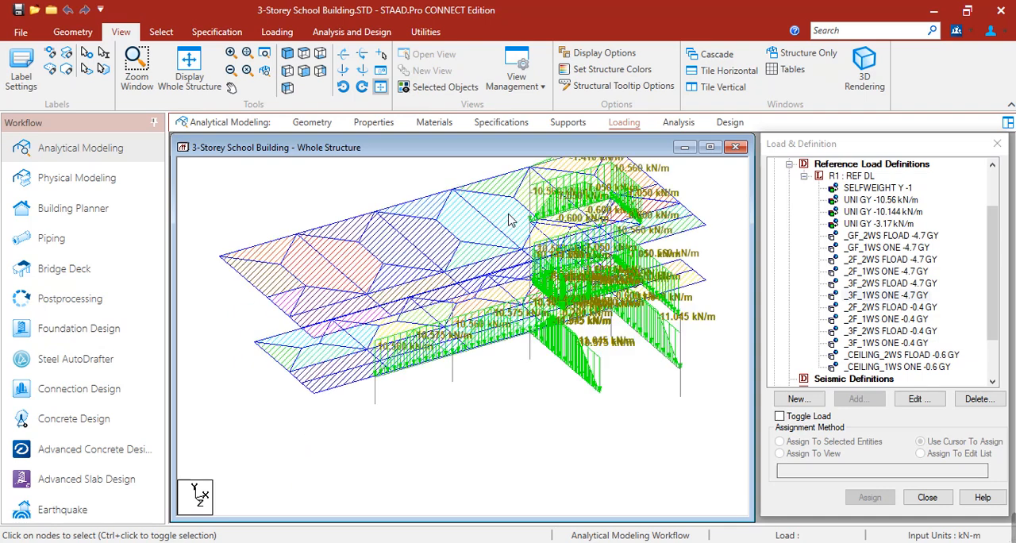
pyautogui.moveTo(352, 256); pyautogui.dragTo(340, 257, button='middle')
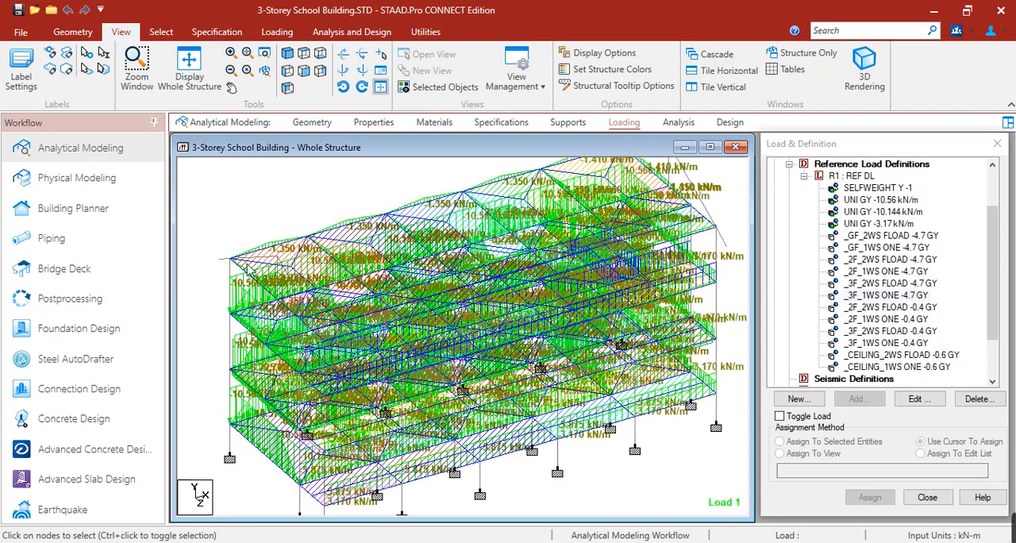
pyautogui.click(270, 253)
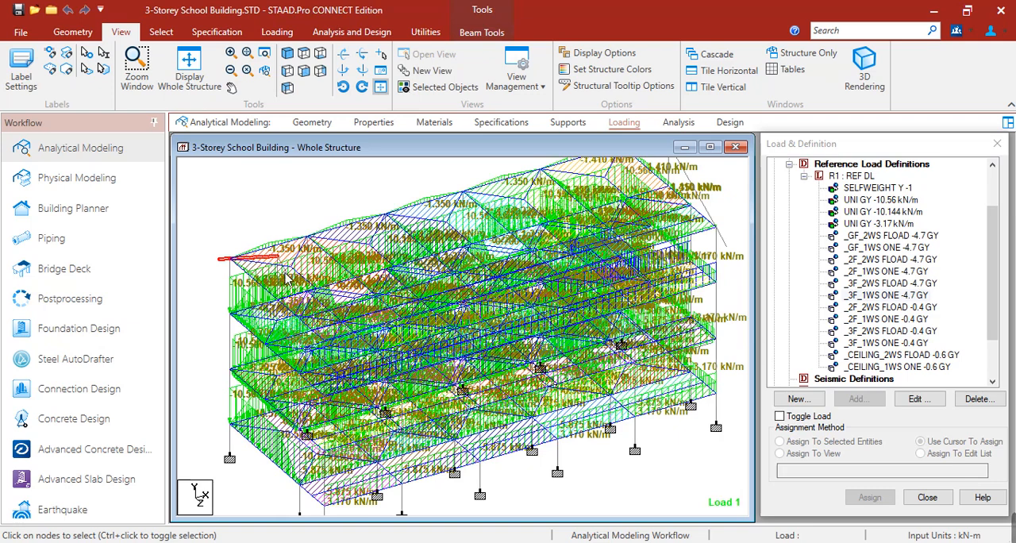
pyautogui.moveTo(557, 315); pyautogui.dragTo(512, 361, button='middle')
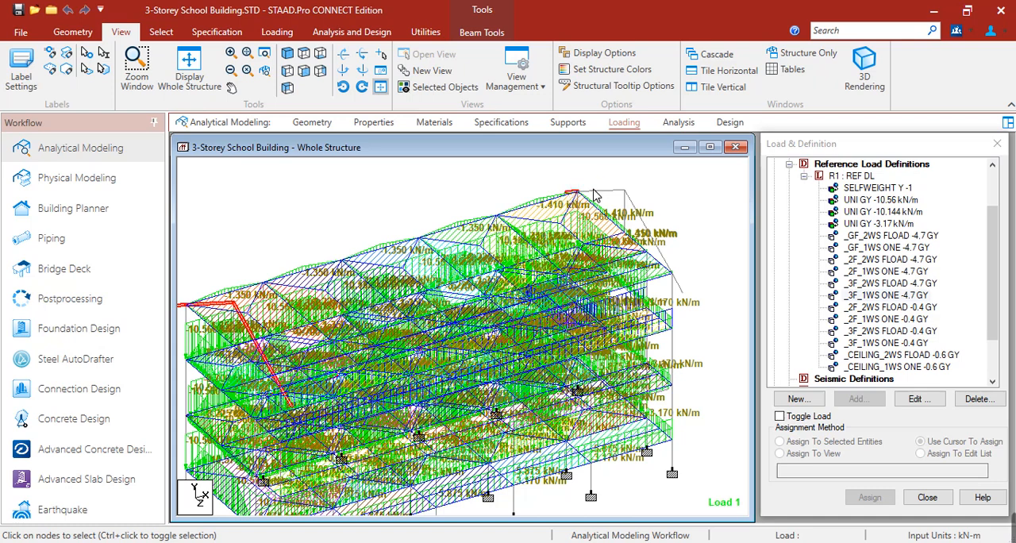
pyautogui.click(647, 226)
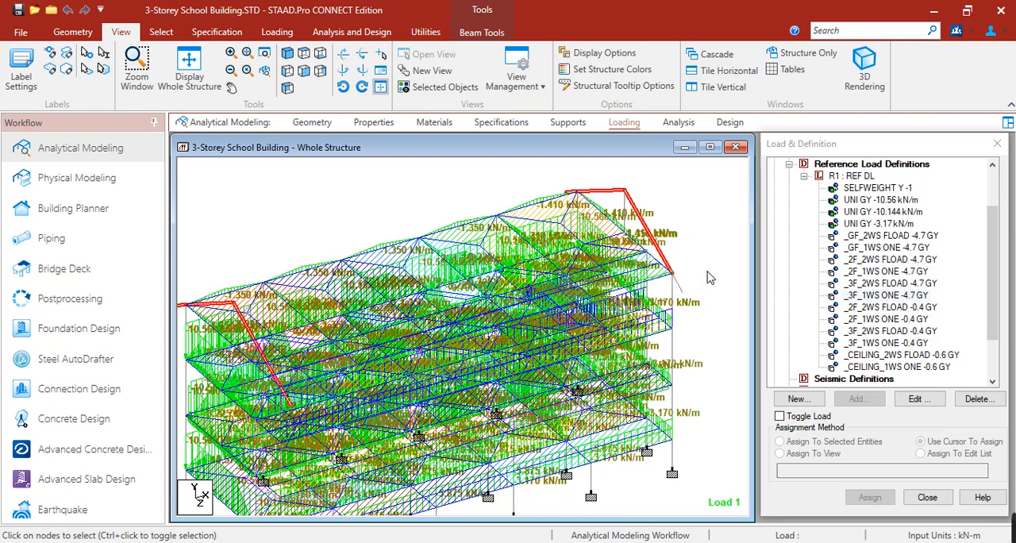
pyautogui.click(696, 254)
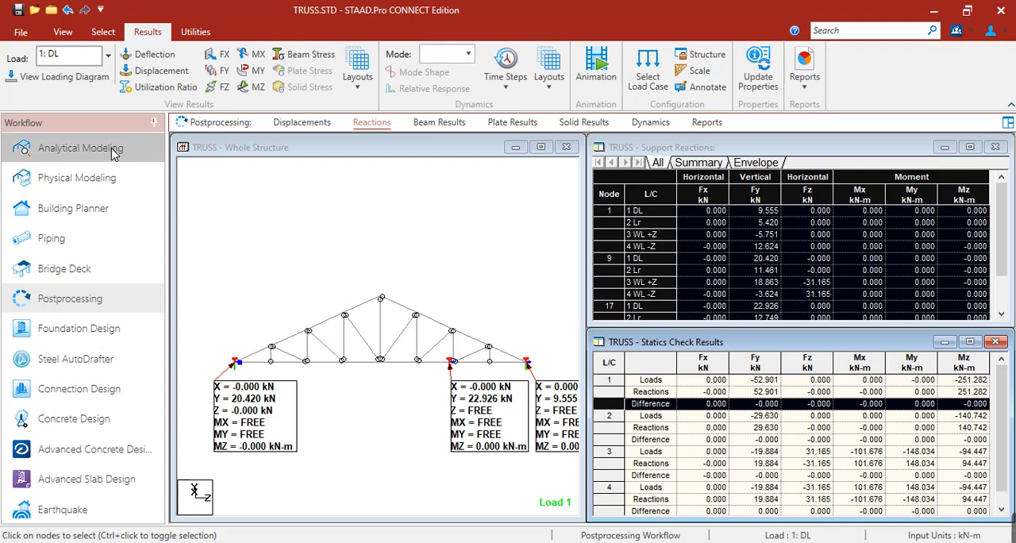
# Step: In the TRUSS model, open the analytical loading data and examine the uniform member load in load case 1: DL
pyautogui.click(117, 151)
pyautogui.click(624, 122)
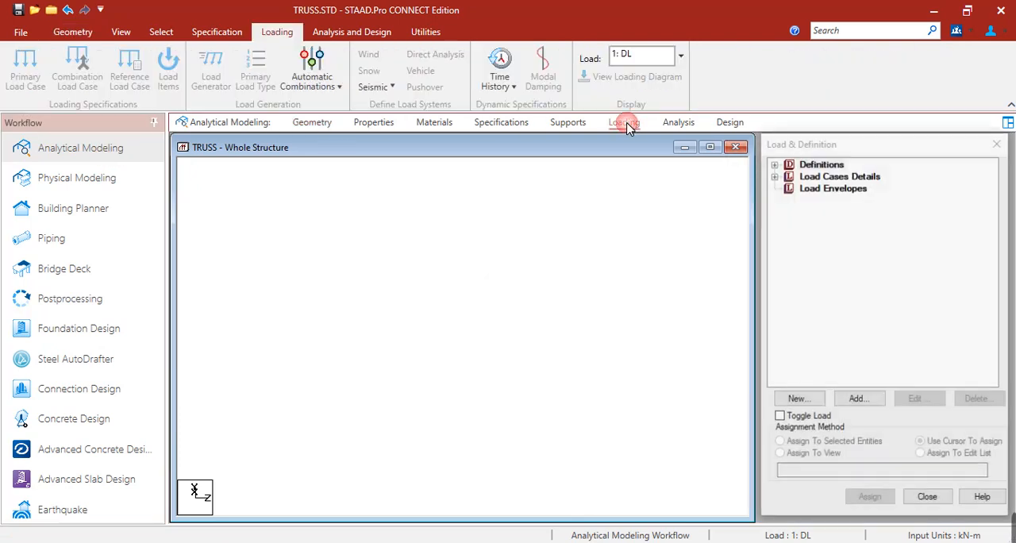
pyautogui.click(774, 176)
pyautogui.click(789, 188)
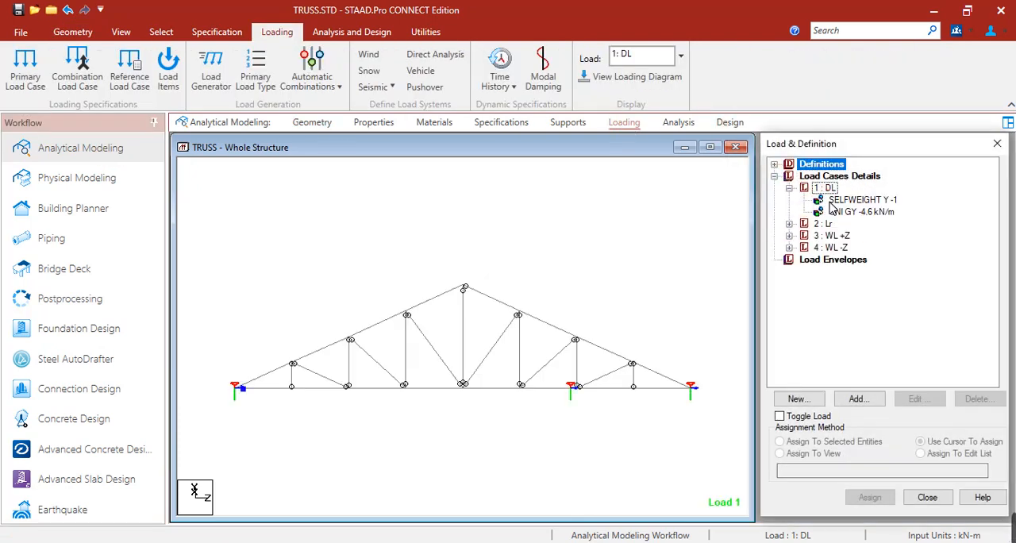
pyautogui.click(846, 216)
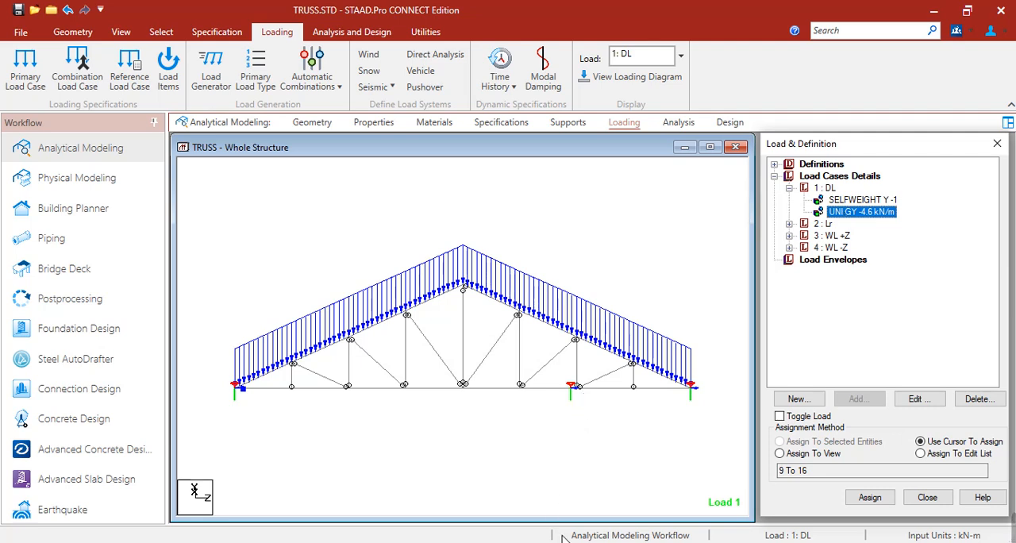
# Step: Return to the 3-Storey School Building model and add a -2.3 kN/m uniform member load in GY to R1: REF DL
pyautogui.moveTo(553, 538)
pyautogui.click(501, 505)
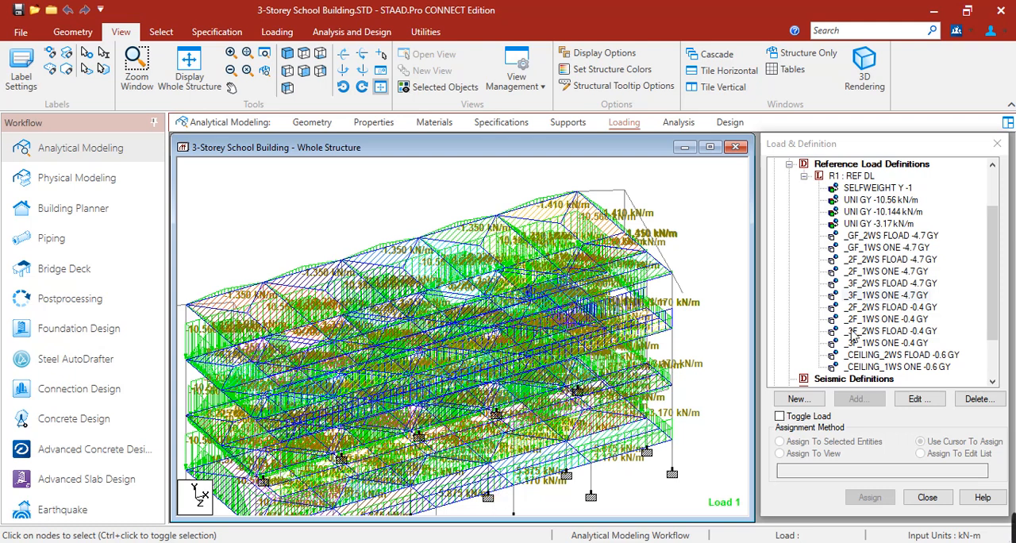
pyautogui.click(855, 176)
pyautogui.click(857, 398)
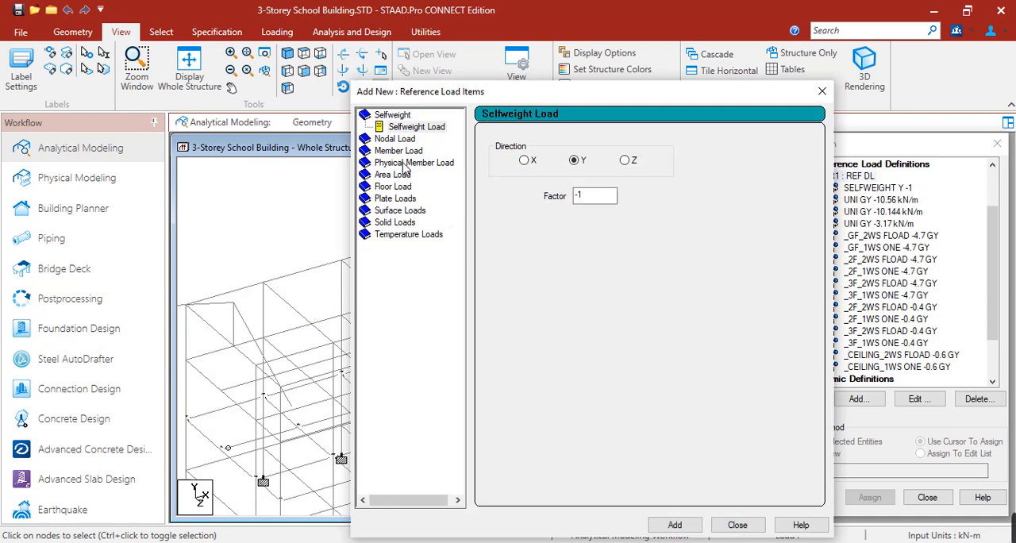
pyautogui.click(401, 151)
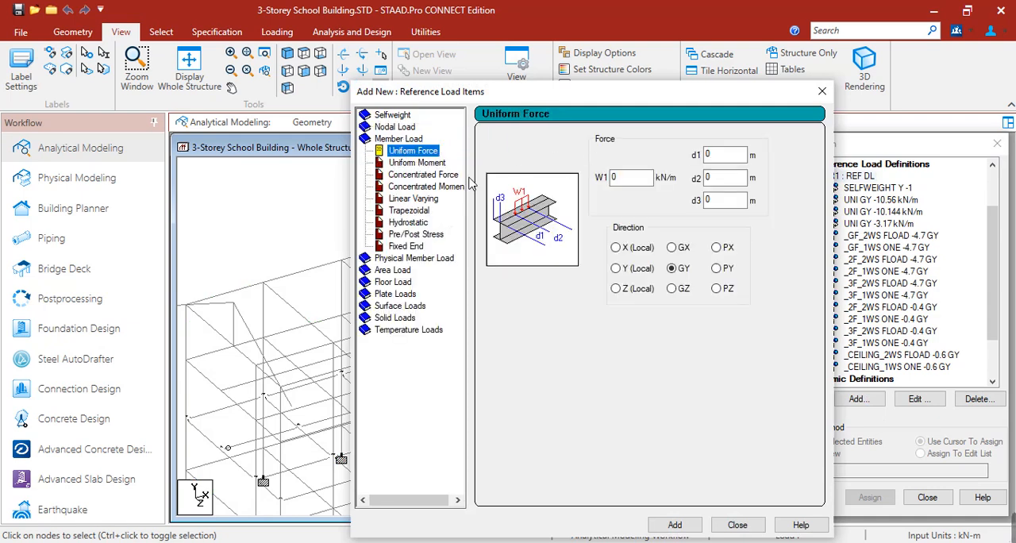
pyautogui.doubleClick(632, 180)
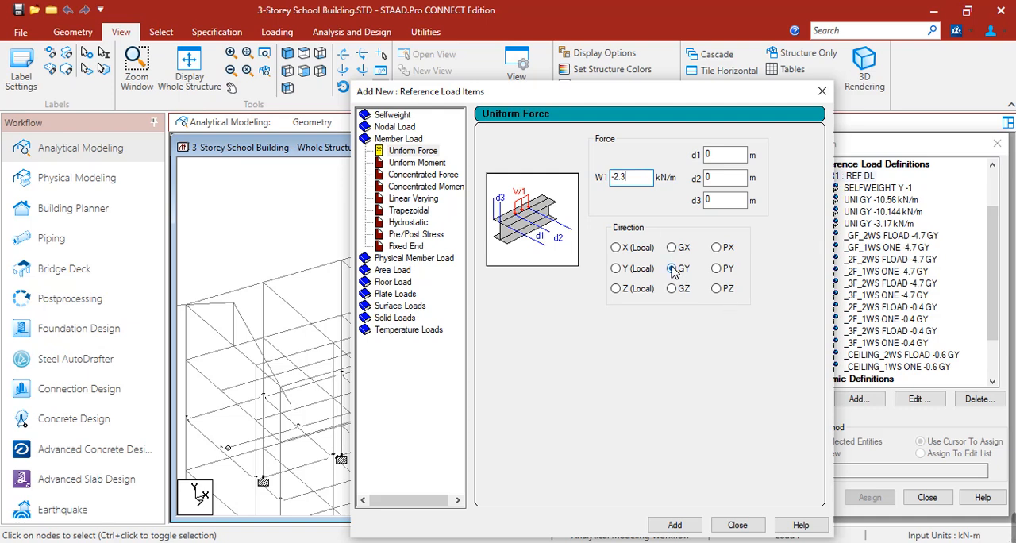
pyautogui.click(675, 525)
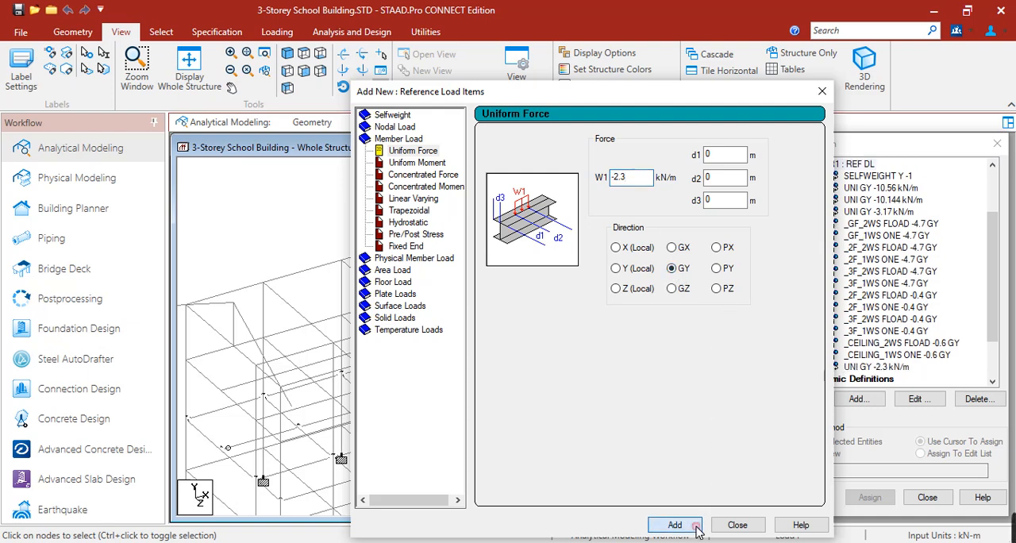
pyautogui.click(737, 525)
# Step: Select the sloping roof beams at both ends of the building to receive the UNI GY -2.3 kN/m load
pyautogui.click(859, 368)
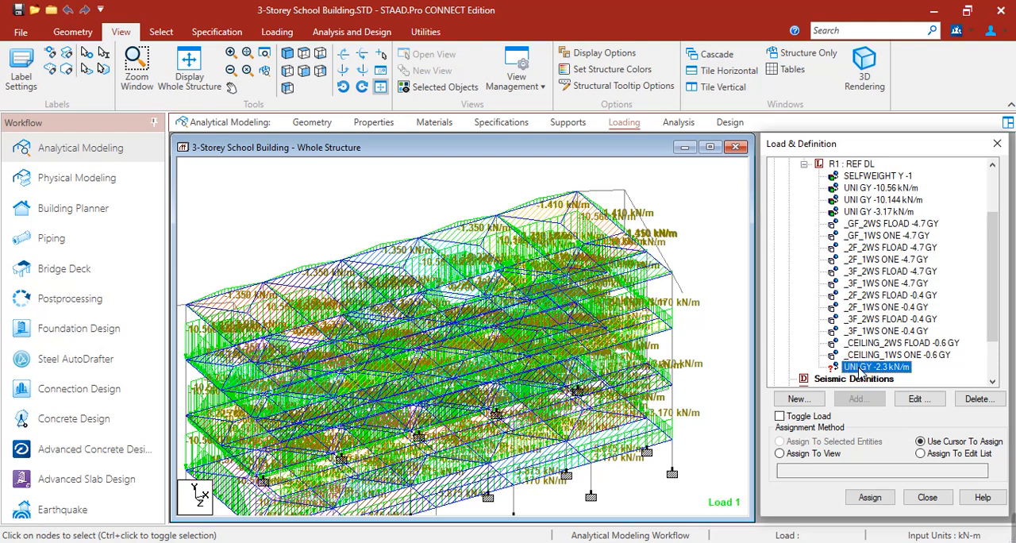
pyautogui.click(573, 192)
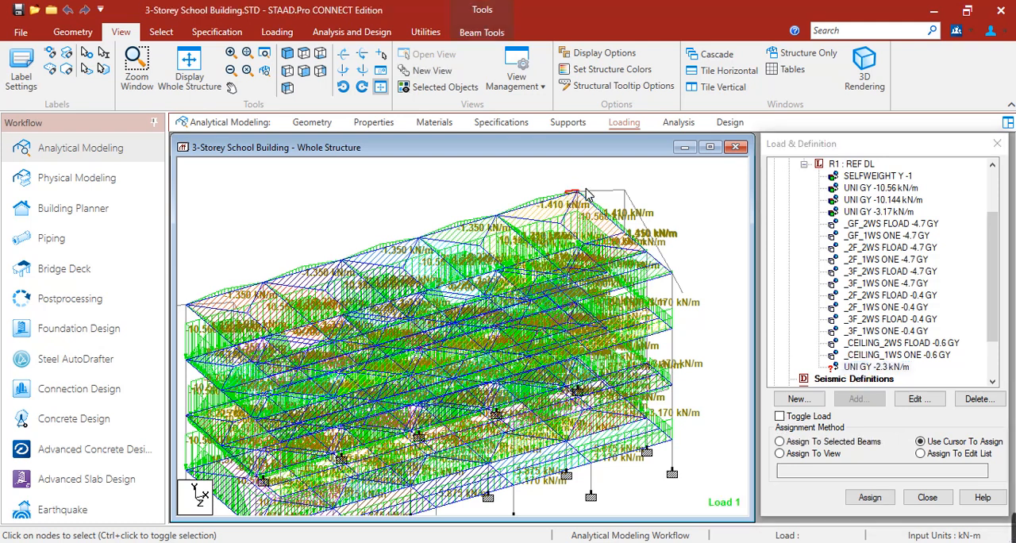
pyautogui.keyDown('ctrl'); pyautogui.click(649, 227); pyautogui.keyUp('ctrl')
pyautogui.keyDown('ctrl'); pyautogui.click(679, 285); pyautogui.keyUp('ctrl')
pyautogui.moveTo(289, 350); pyautogui.dragTo(492, 275, button='middle')
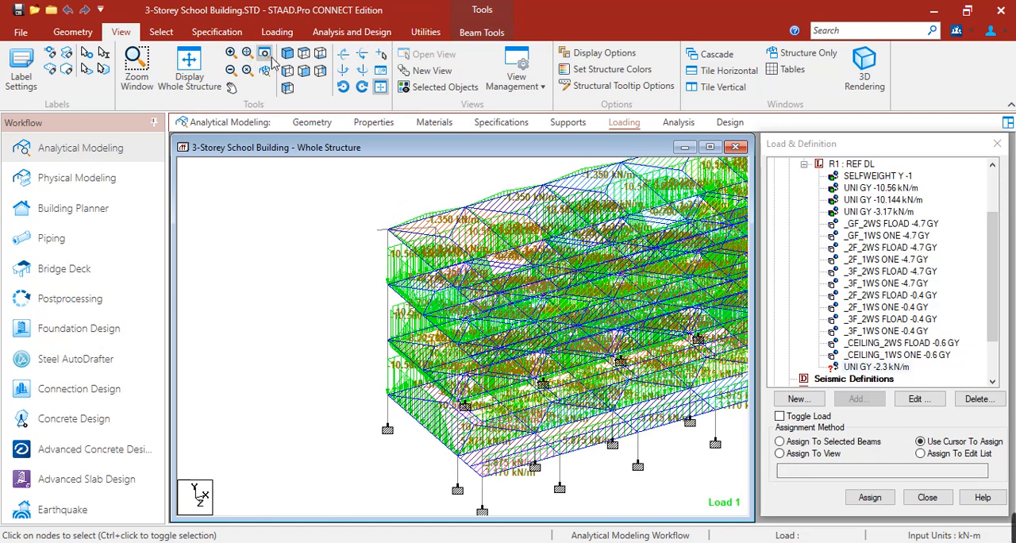
# Step: Check the selected roof beams from the side and in isolation, and restore the whole structure in isometric view
pyautogui.click(303, 71)
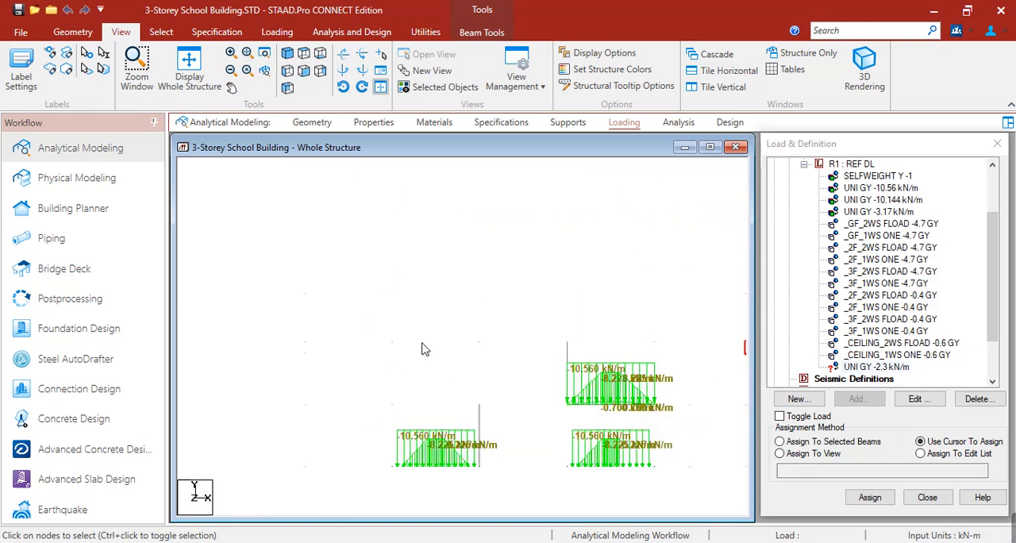
pyautogui.click(287, 71)
pyautogui.click(287, 71)
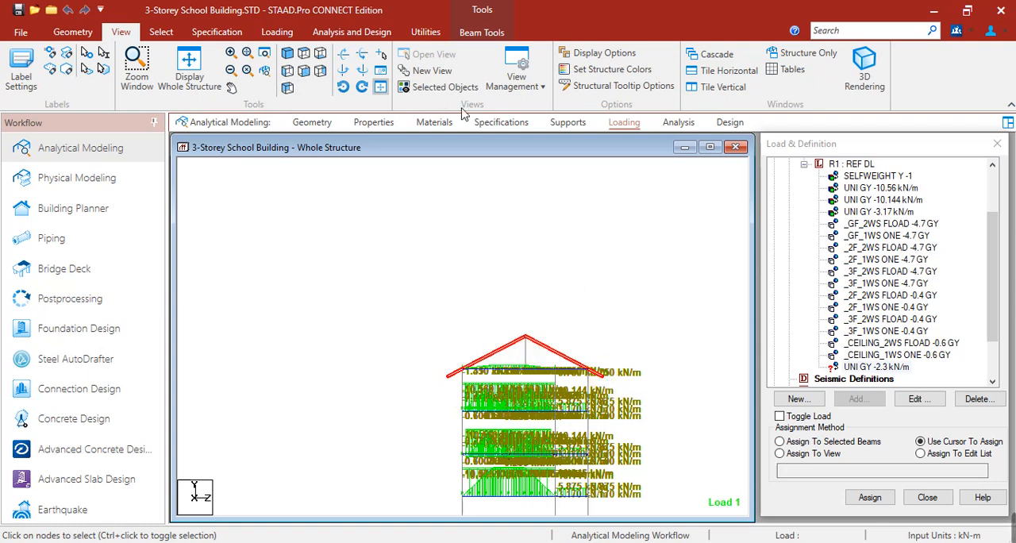
pyautogui.click(439, 86)
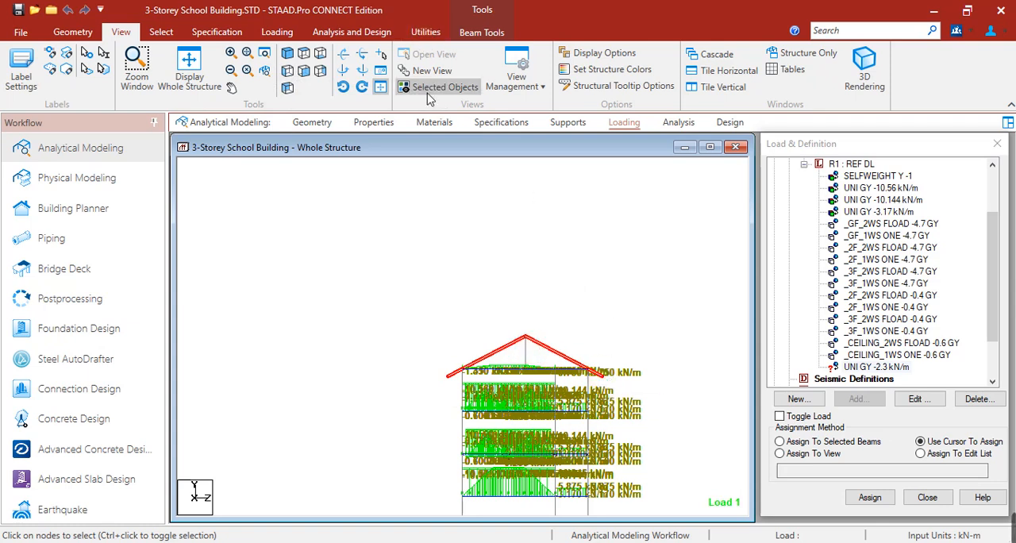
pyautogui.click(286, 53)
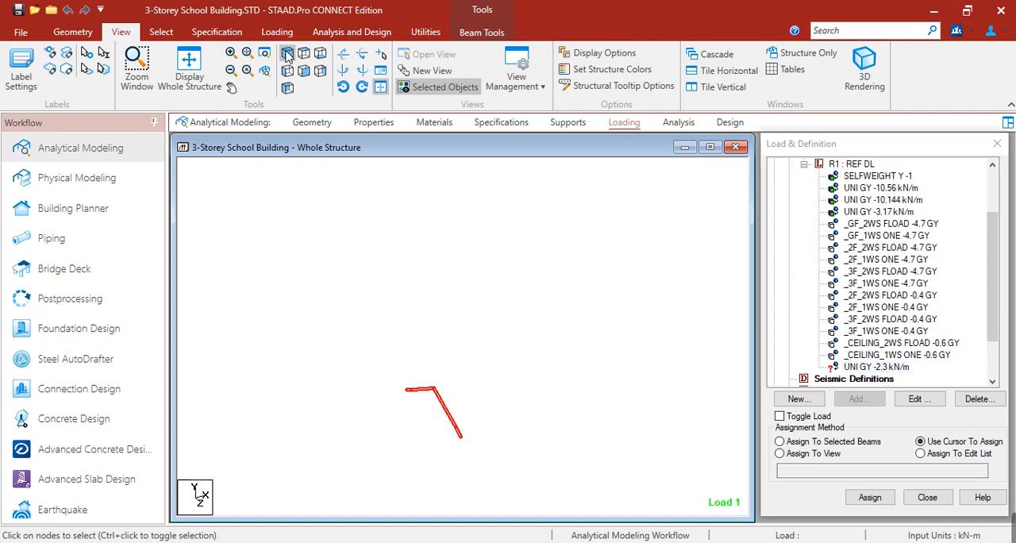
pyautogui.click(205, 89)
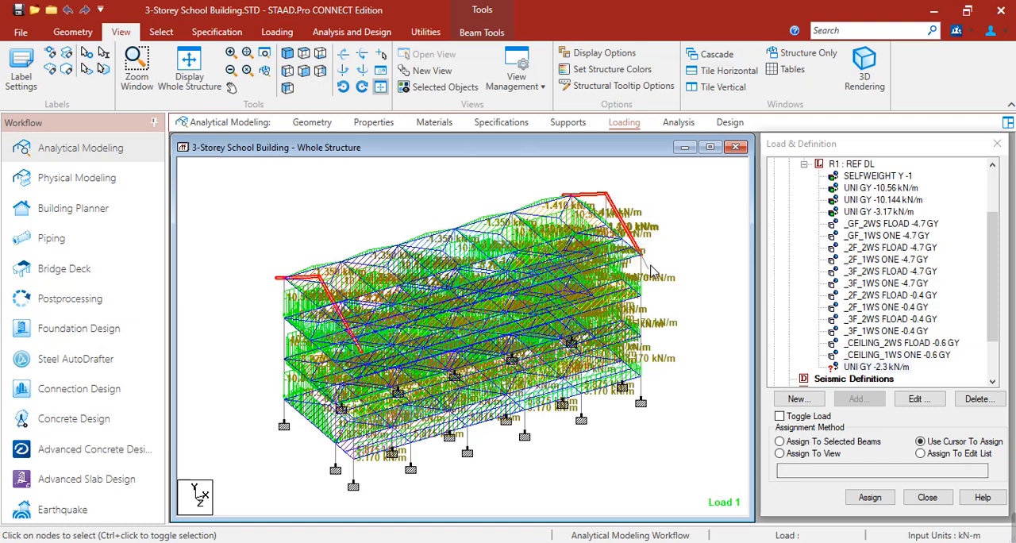
# Step: Assign the UNI GY -2.3 kN/m load from R1: REF DL to the selected sloping roof beams and clear the selection
pyautogui.click(861, 368)
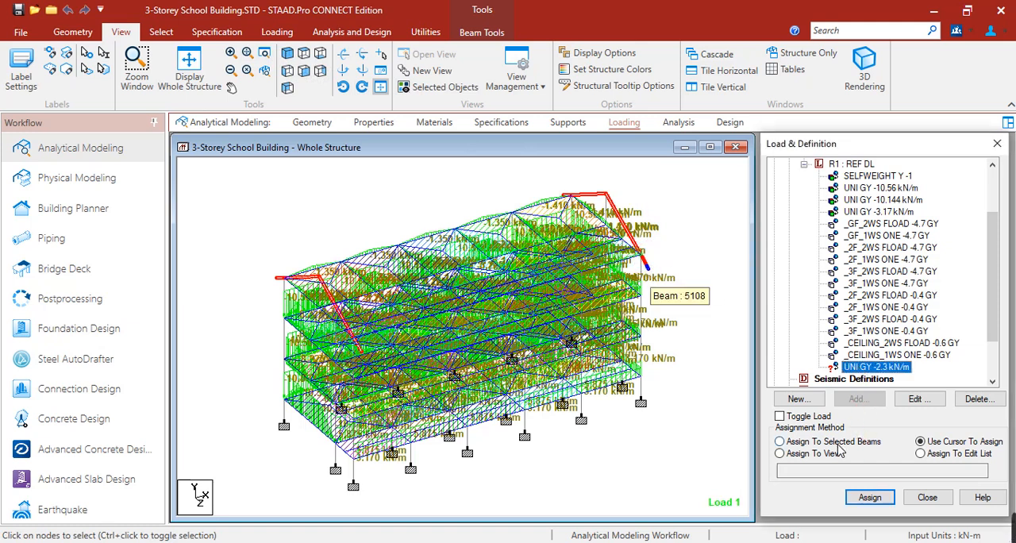
pyautogui.click(866, 497)
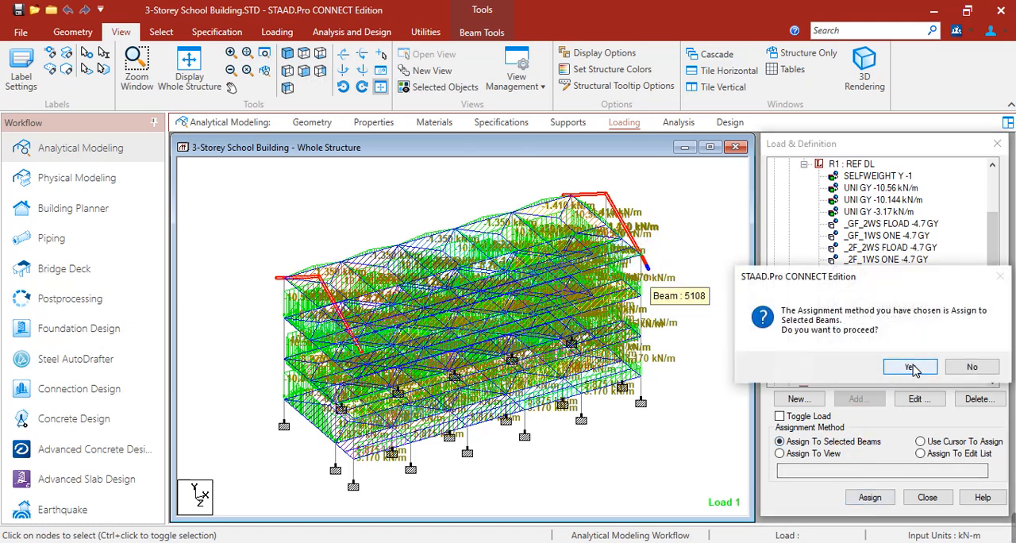
pyautogui.click(911, 370)
pyautogui.click(710, 430)
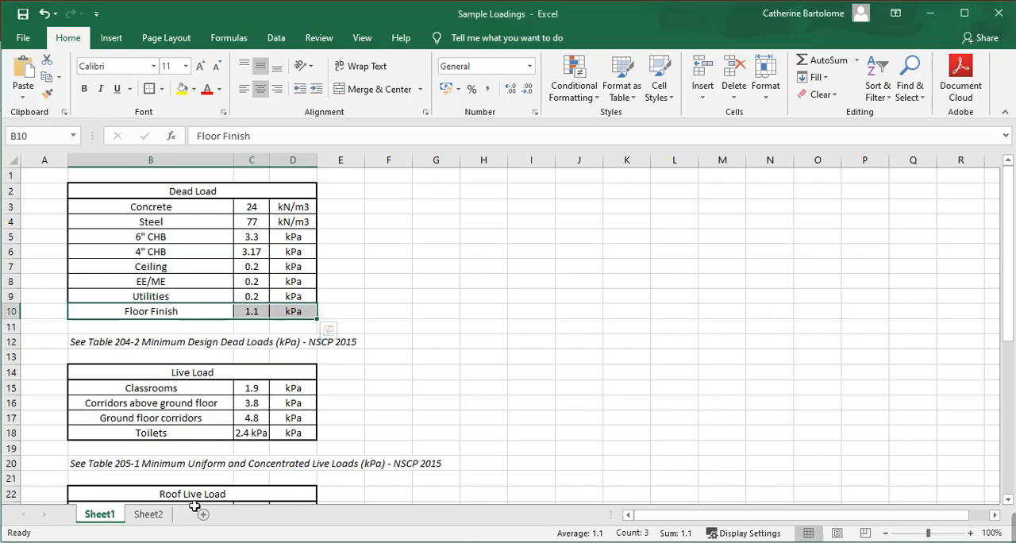
# Step: Review the support reactions in Sheet2 of the Excel workbook, and show the TRUSS model with node numbers in isometric view
pyautogui.click(146, 515)
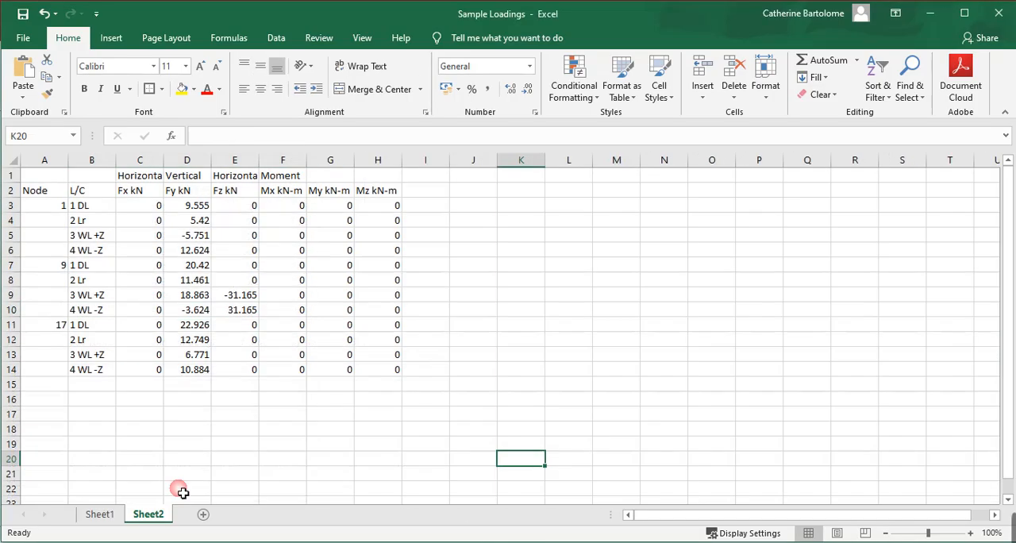
pyautogui.click(240, 311)
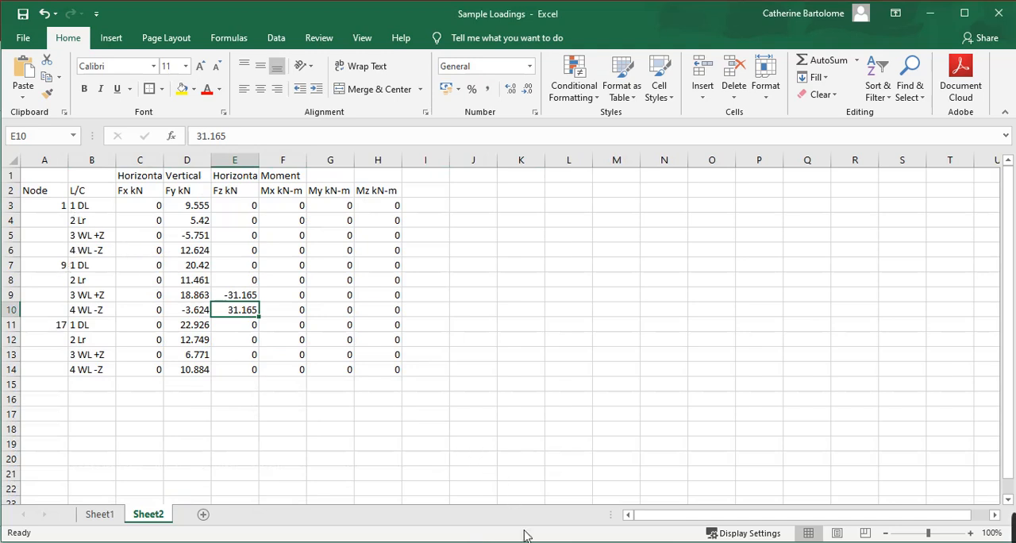
pyautogui.click(585, 508)
pyautogui.click(458, 470)
pyautogui.hotkey('shift', 'n')
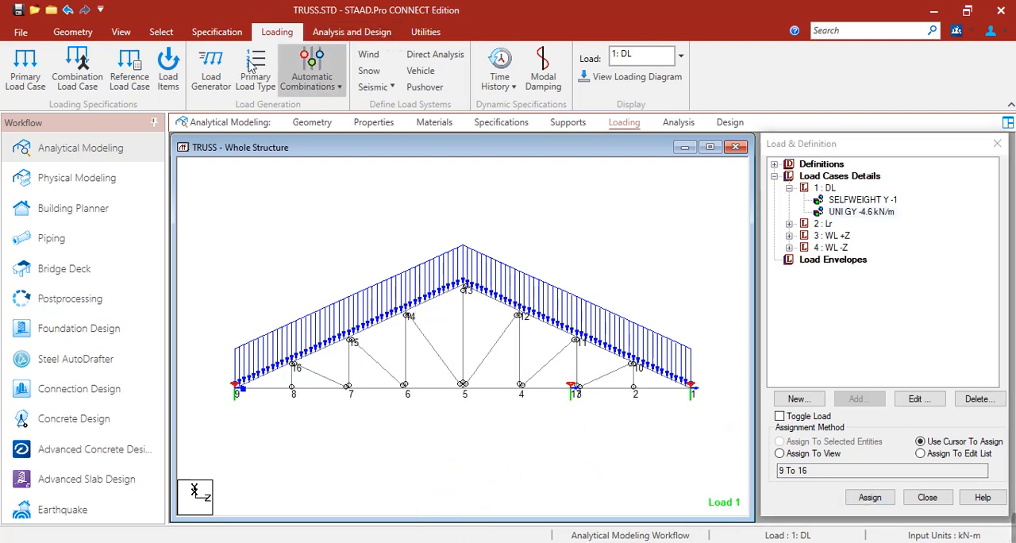
pyautogui.click(121, 32)
pyautogui.click(286, 53)
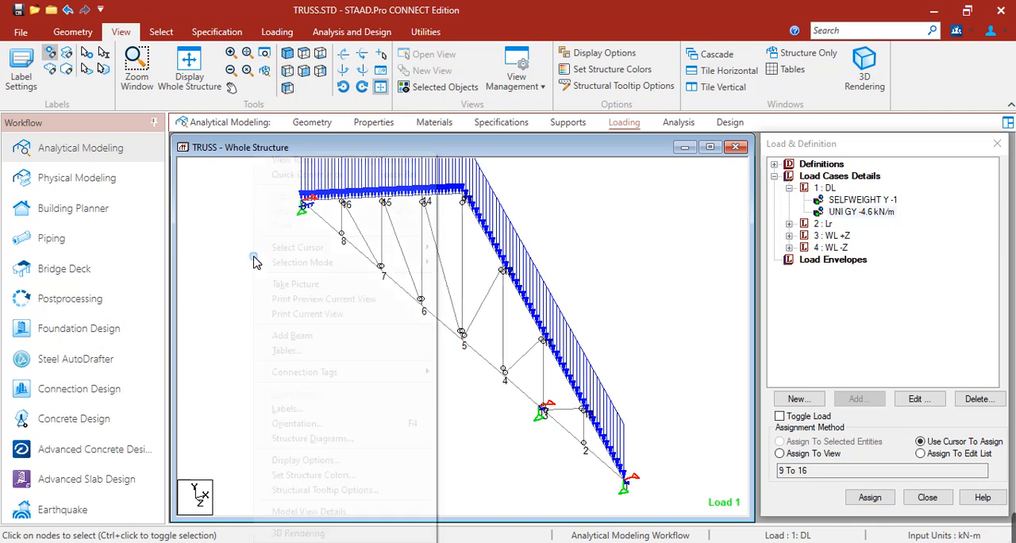
# Step: Examine the reactions and locations of the truss's supported nodes 1, 9 and 17 in the TRUSS model
pyautogui.rightClick(254, 263)
pyautogui.moveTo(333, 248)
pyautogui.click(607, 247)
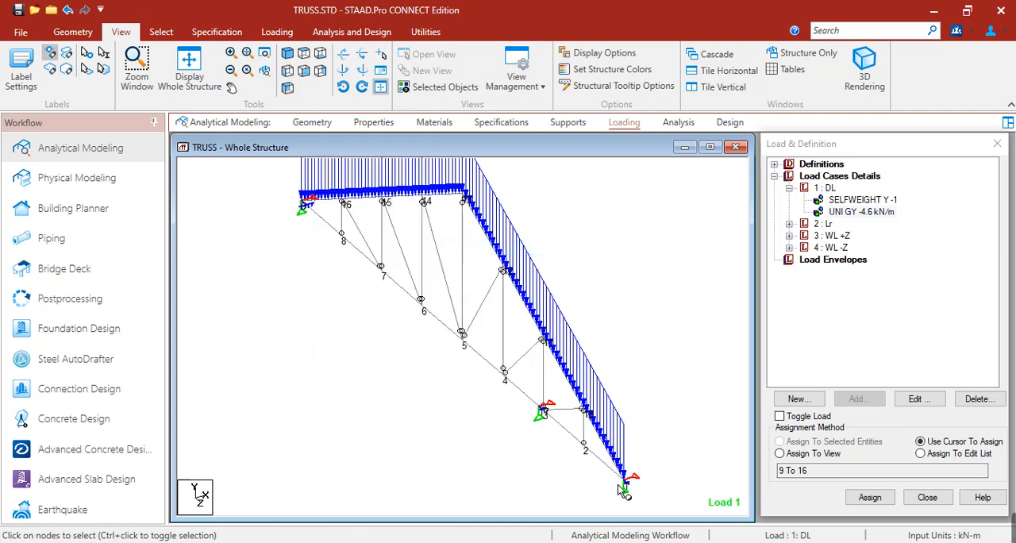
pyautogui.click(624, 488)
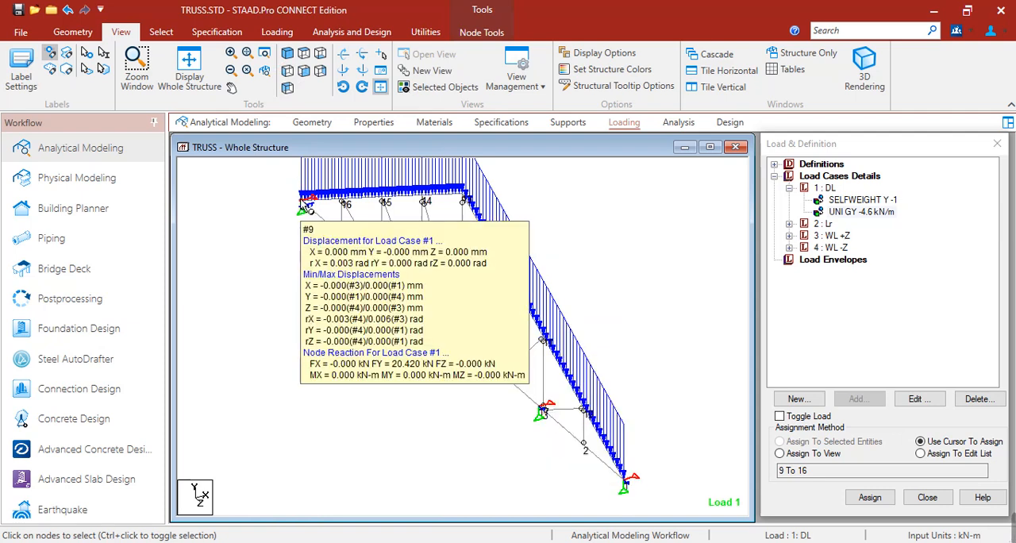
pyautogui.moveTo(543, 414)
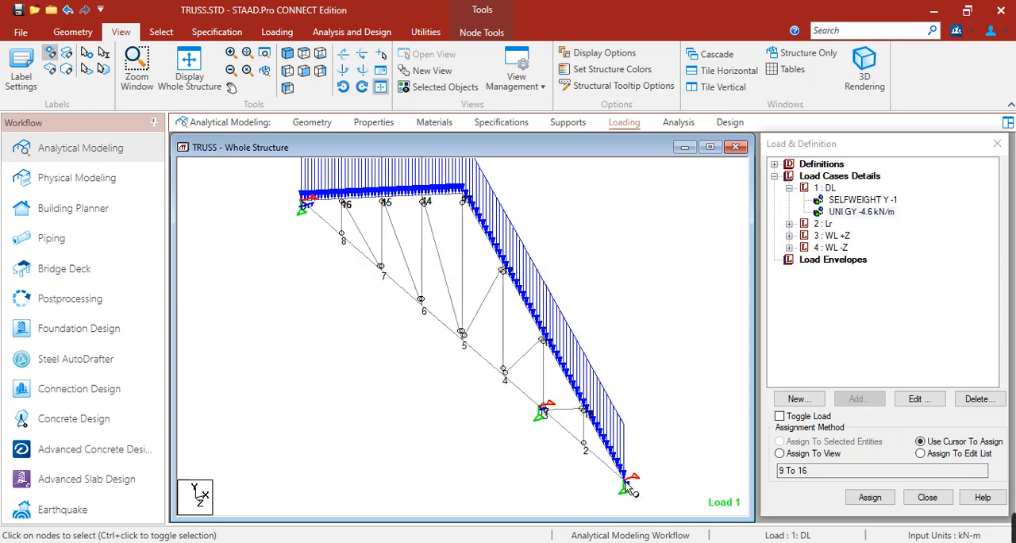
pyautogui.moveTo(627, 484)
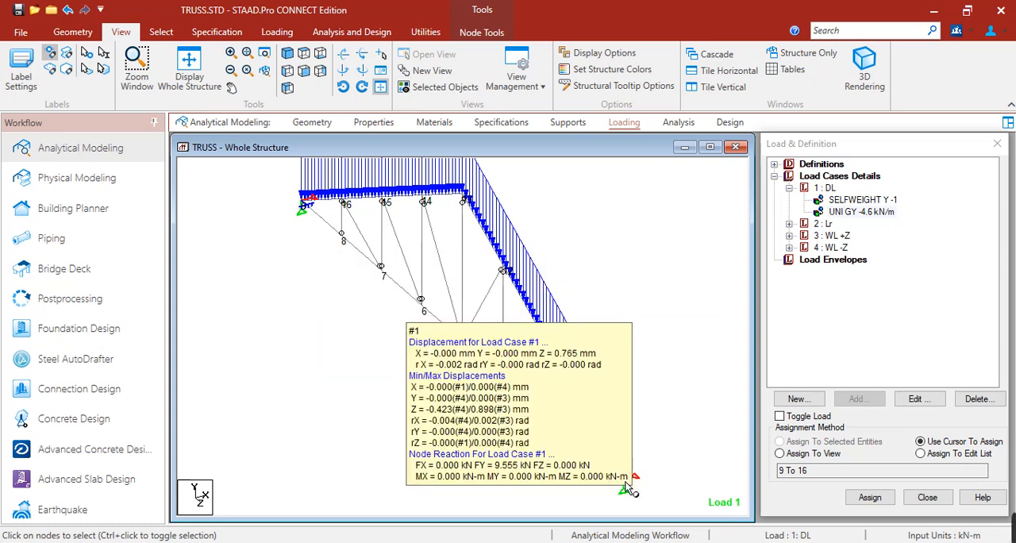
pyautogui.click(649, 291)
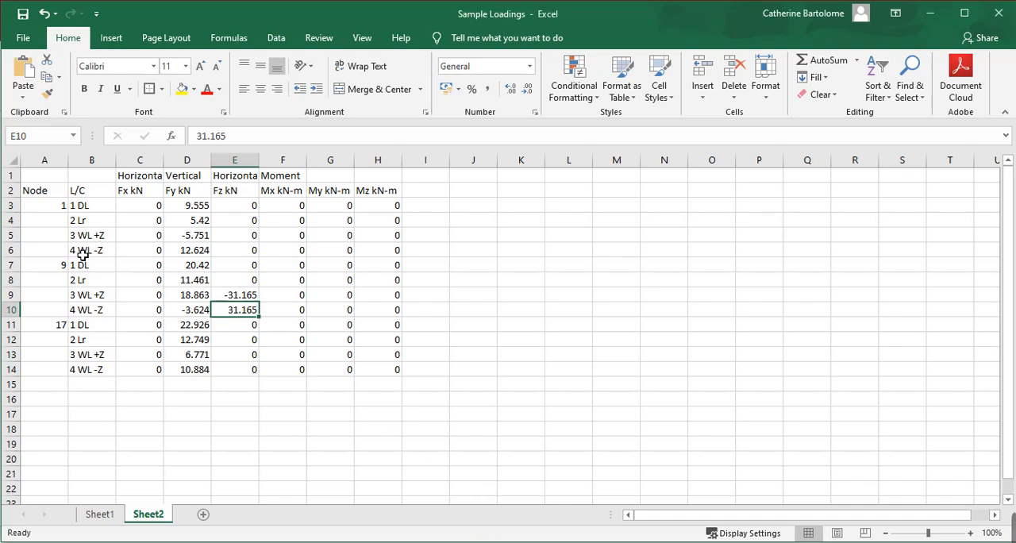
# Step: Switch to the Sample Loadings workbook in Excel and add a filter to the L/C column in Sheet2
pyautogui.click(41, 191)
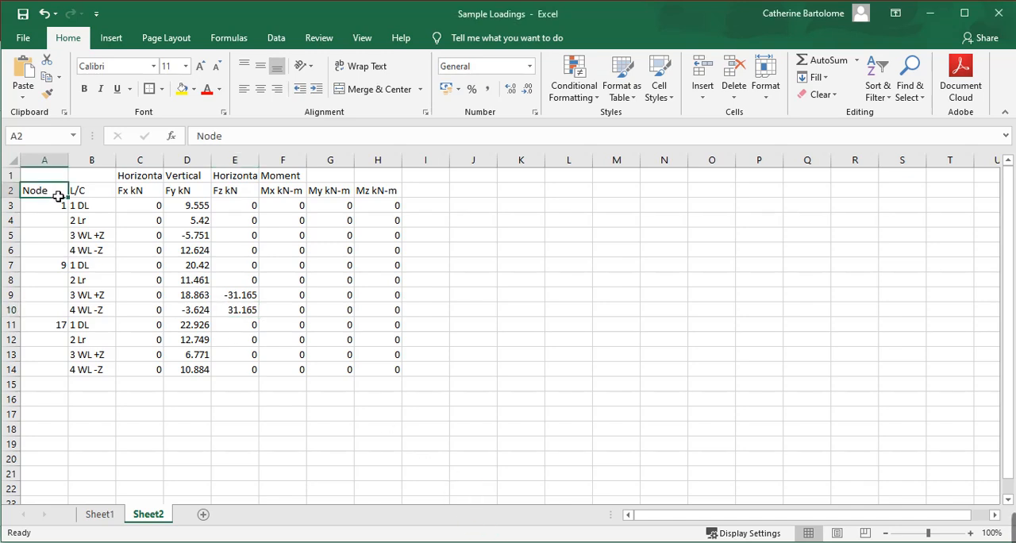
pyautogui.click(91, 159)
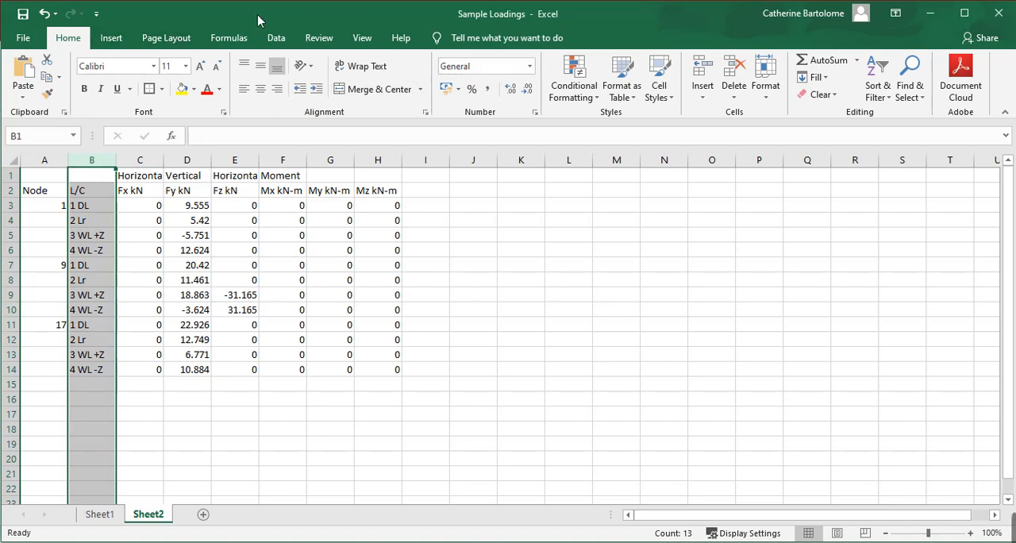
pyautogui.click(276, 38)
pyautogui.click(390, 81)
pyautogui.click(474, 280)
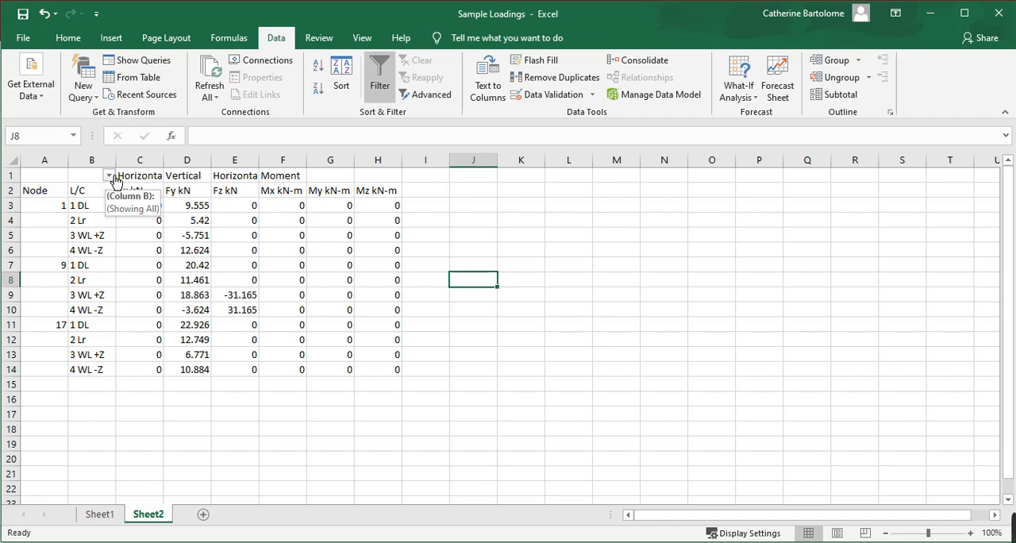
# Step: Filter the L/C column to show only the 1 DL rows of the support reactions
pyautogui.click(111, 175)
pyautogui.click(69, 320)
pyautogui.click(59, 333)
pyautogui.click(103, 458)
pyautogui.click(186, 383)
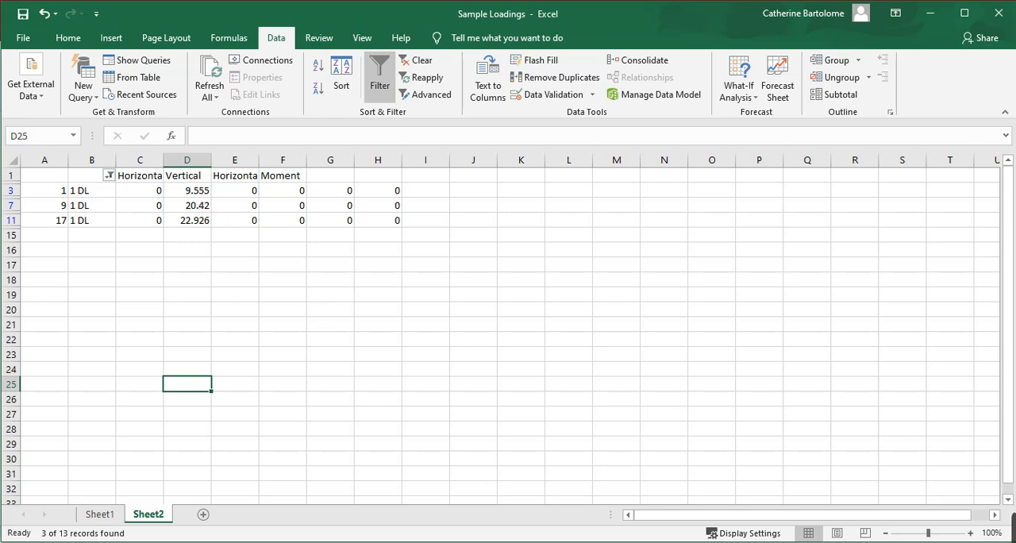
# Step: Switch to the 3-Storey School Building model and add a nodal load of Fy -20.42 kN to the REF DL reference load
pyautogui.click(526, 503)
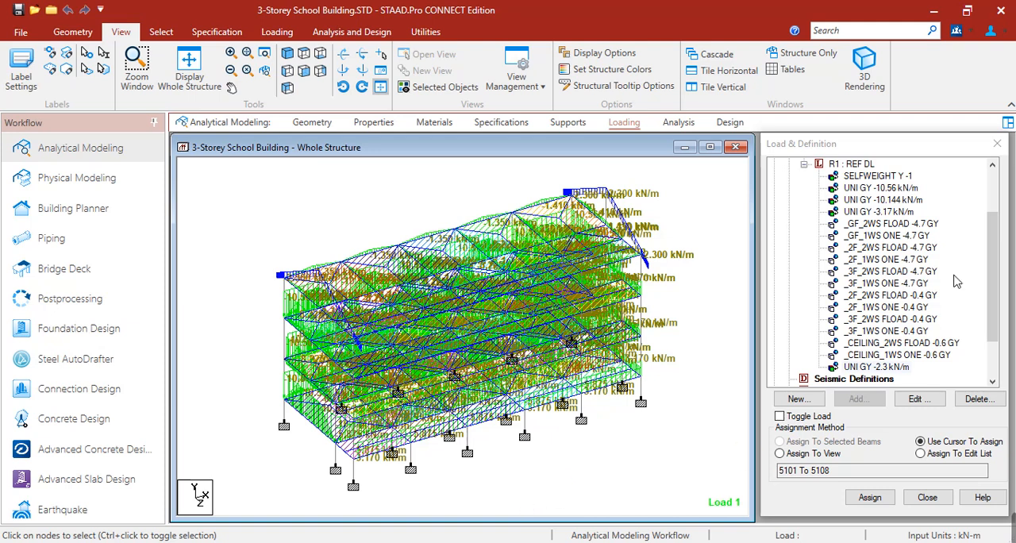
pyautogui.click(857, 164)
pyautogui.click(857, 399)
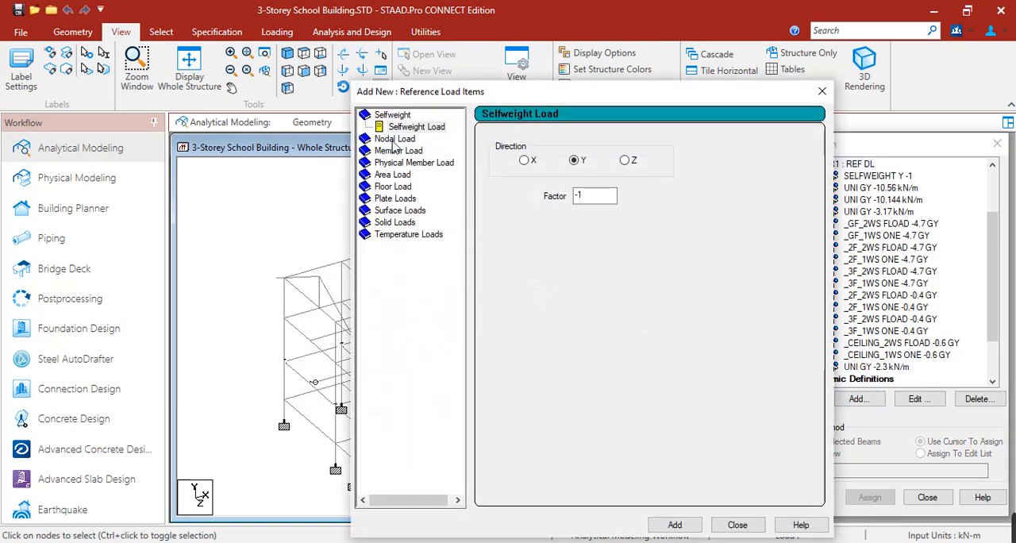
pyautogui.click(405, 140)
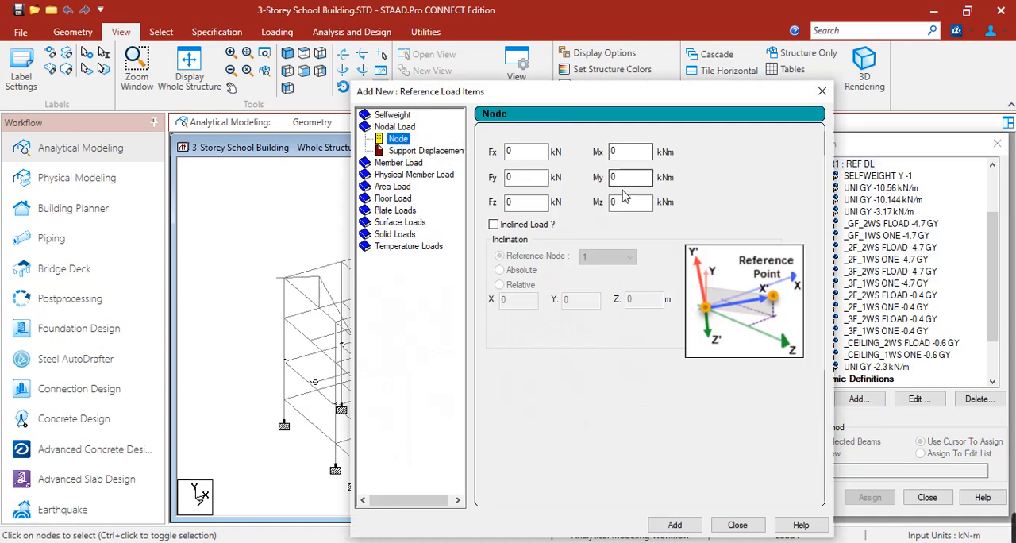
pyautogui.doubleClick(509, 177)
pyautogui.write('-19.42')
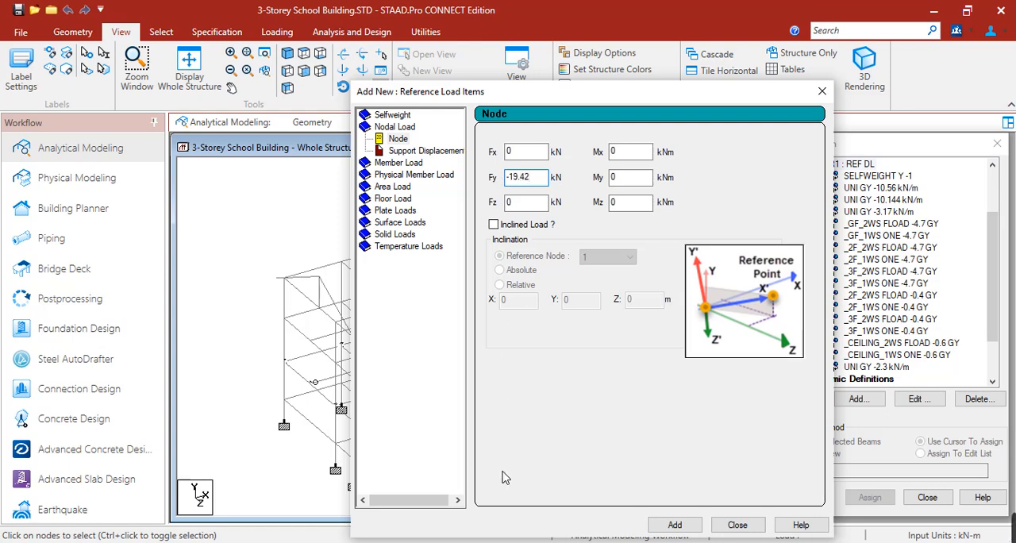
pyautogui.click(493, 542)
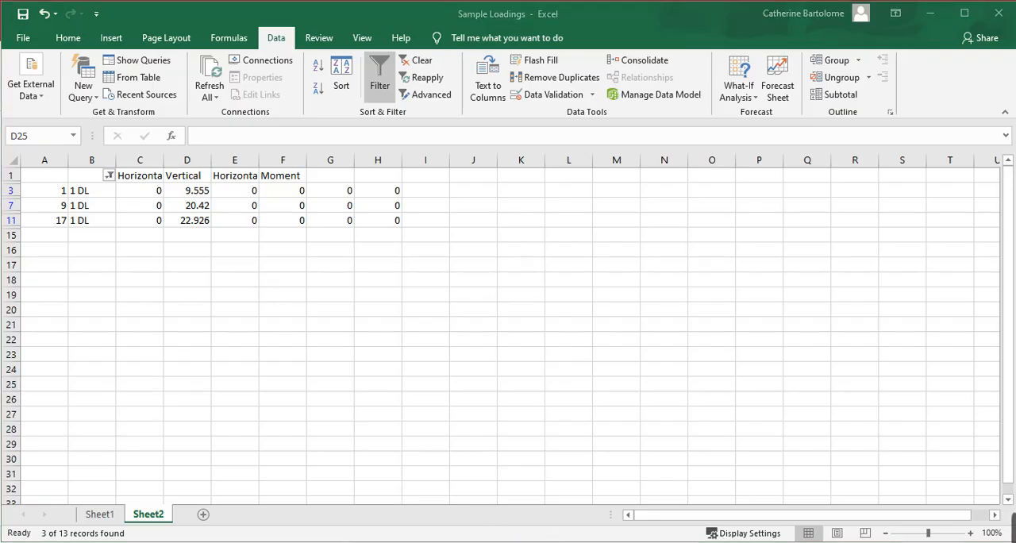
pyautogui.click(510, 495)
pyautogui.moveTo(543, 184); pyautogui.dragTo(509, 176)
pyautogui.write('-20.42')
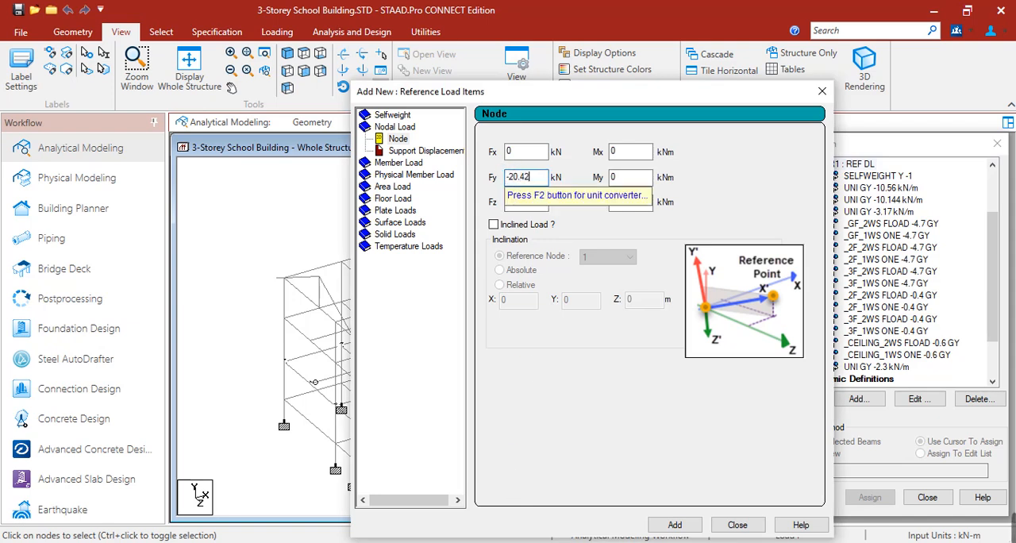
pyautogui.click(693, 525)
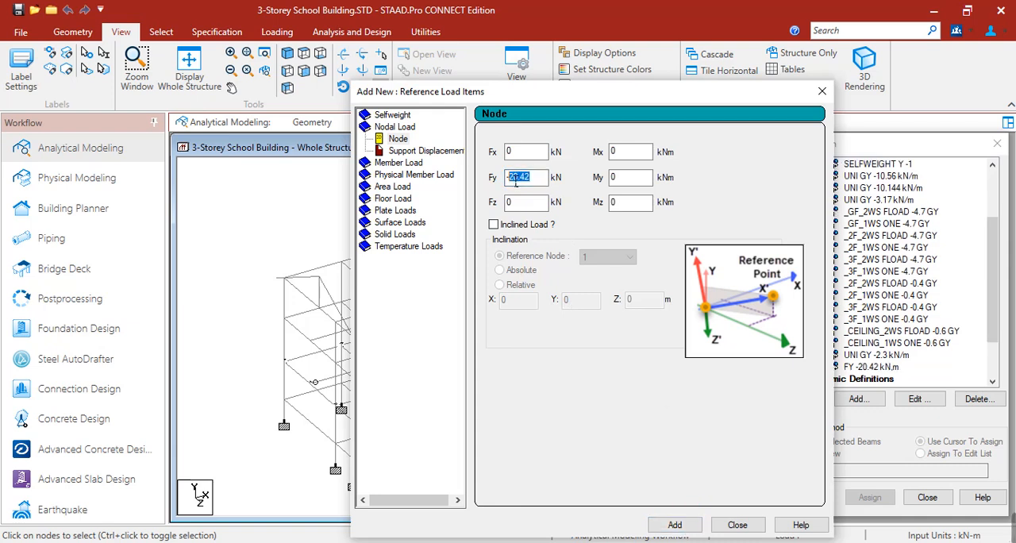
# Step: Look up the vertical reaction of truss node 17 in Excel and add it to REF DL as an Fy -22.926 kN nodal load
pyautogui.click(470, 541)
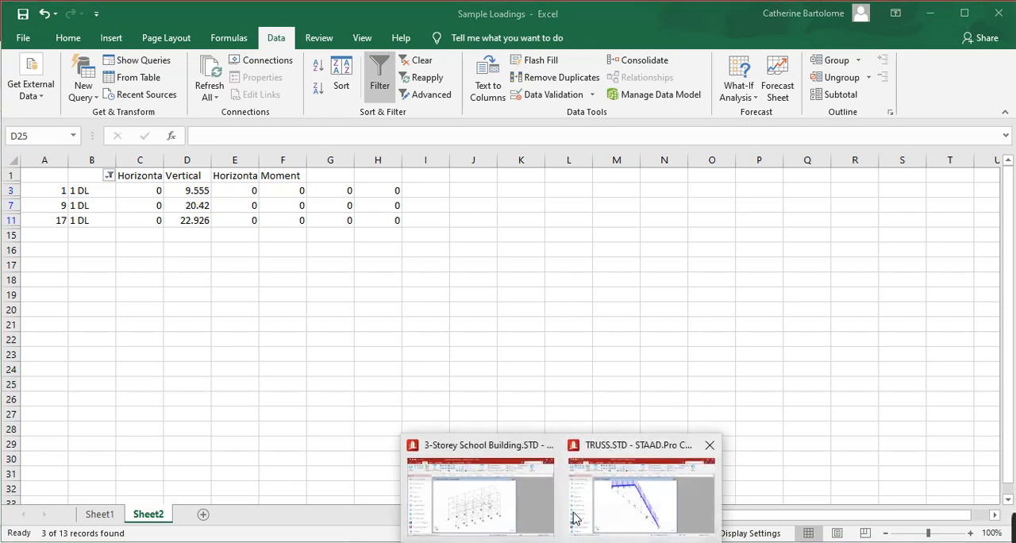
pyautogui.click(514, 504)
pyautogui.write('-22.926')
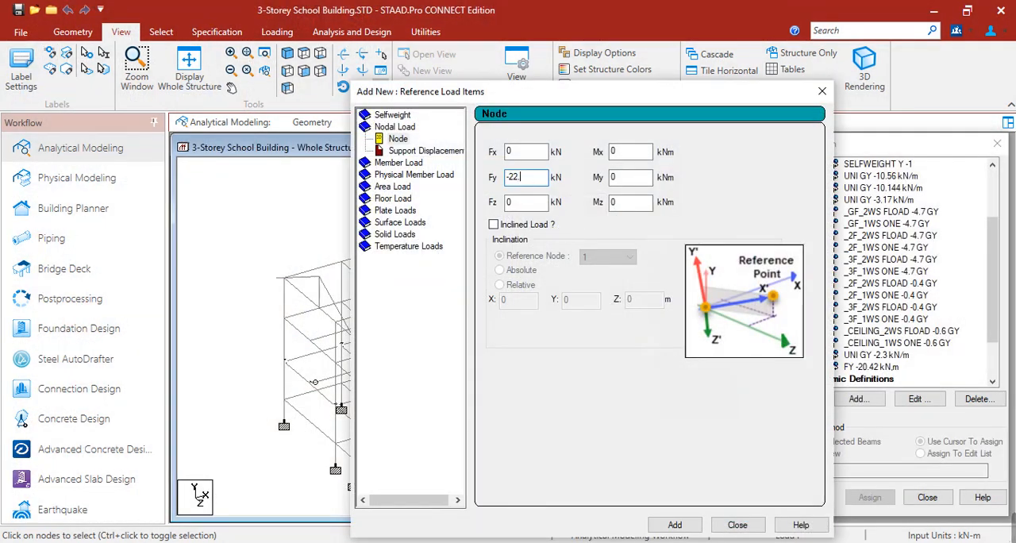
pyautogui.click(673, 525)
# Step: Check the truss node 1 reaction and location, and add an Fy -9.555 kN nodal load to REF DL
pyautogui.click(445, 494)
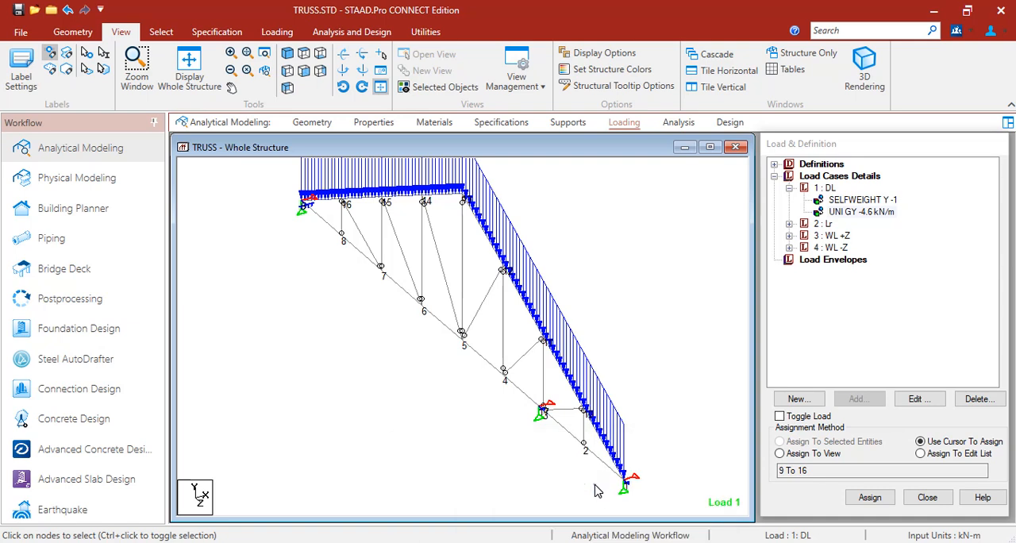
pyautogui.click(597, 491)
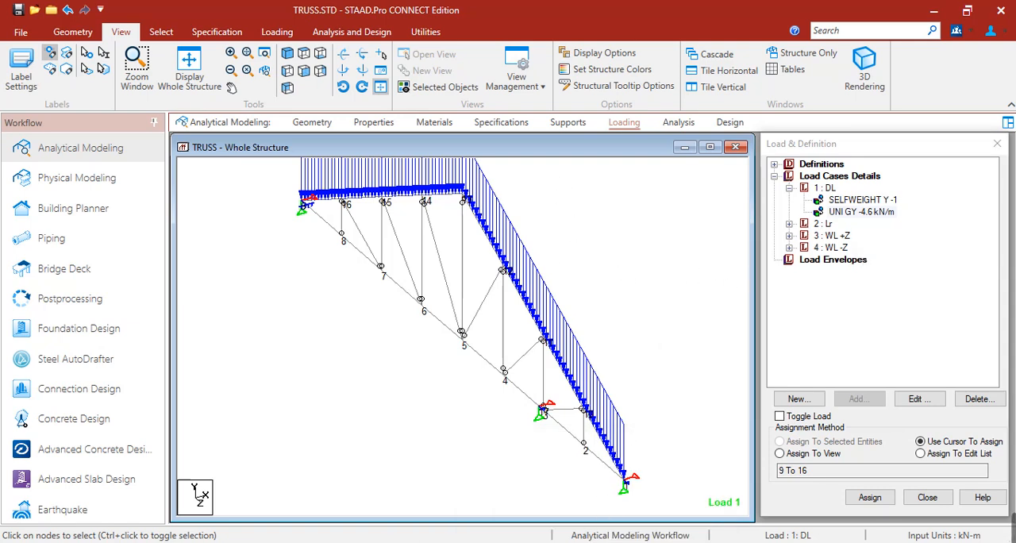
pyautogui.click(481, 493)
pyautogui.moveTo(541, 178); pyautogui.dragTo(517, 184)
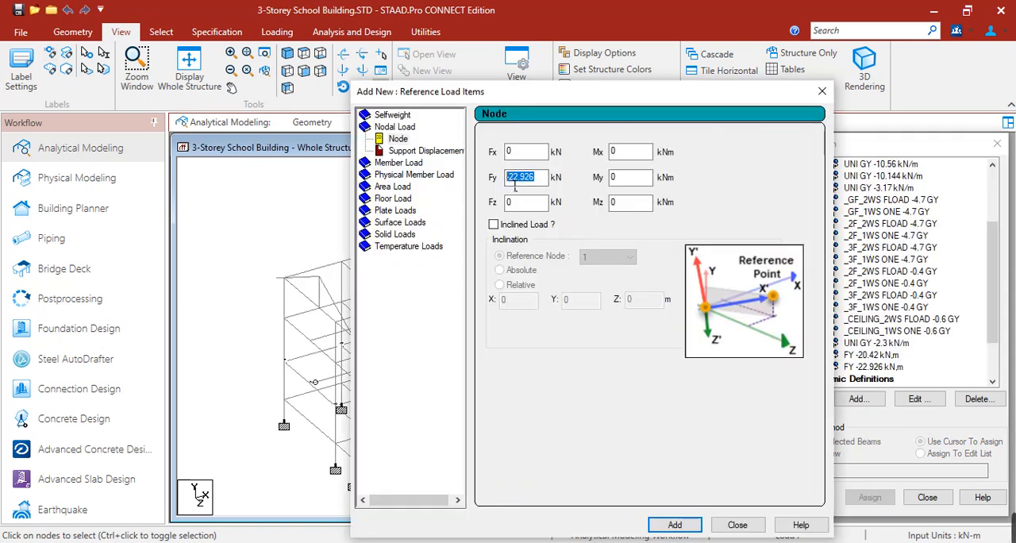
pyautogui.write('9.555')
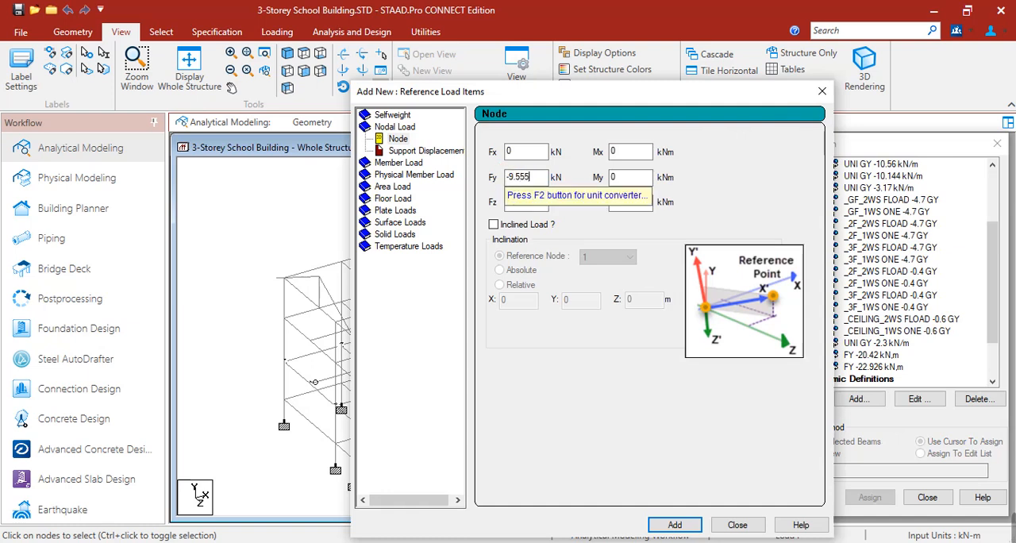
pyautogui.click(673, 524)
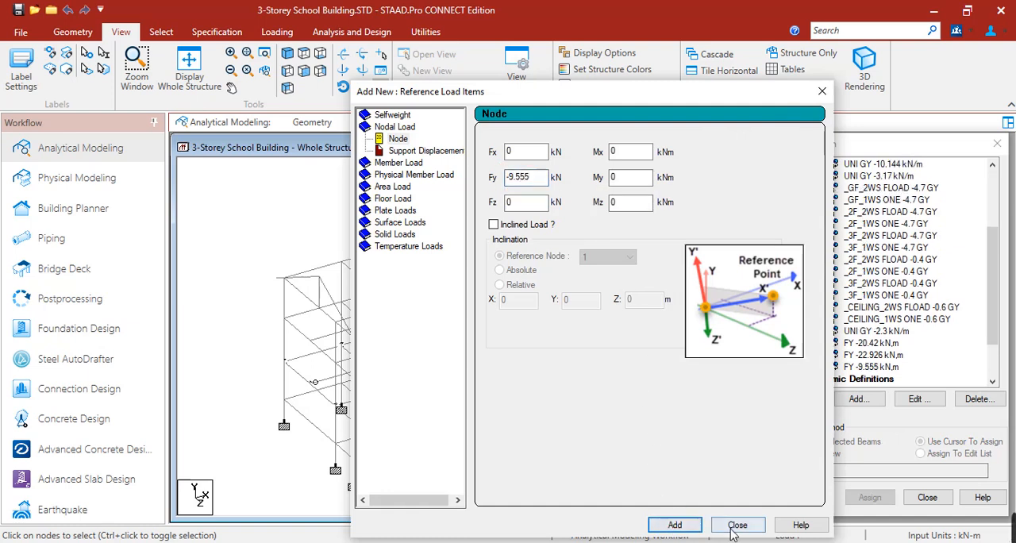
pyautogui.click(737, 526)
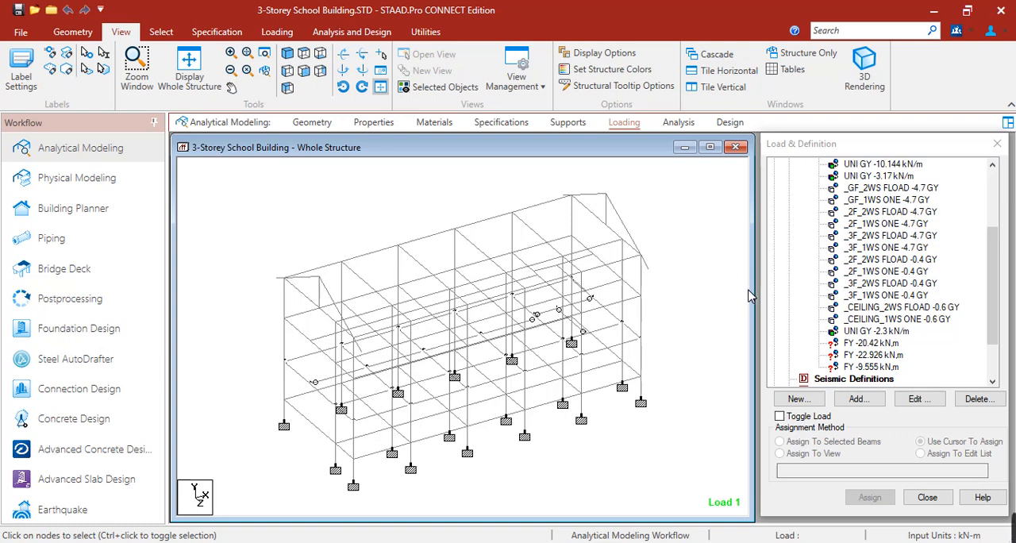
# Step: Choose the FY -20.42 load, switch to the nodes cursor and select the four intermediate nodes along the roof edge at Z = 0
pyautogui.click(858, 344)
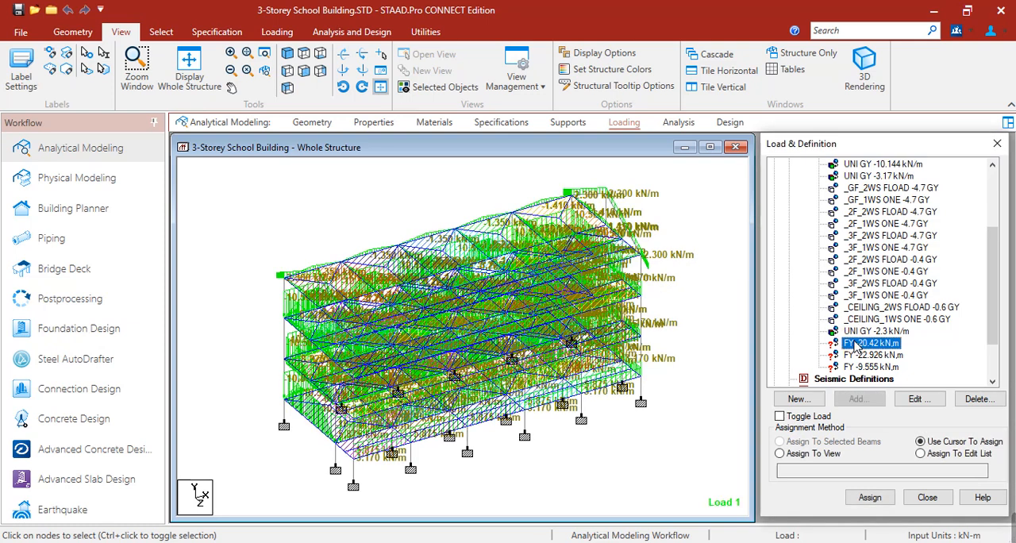
pyautogui.rightClick(286, 176)
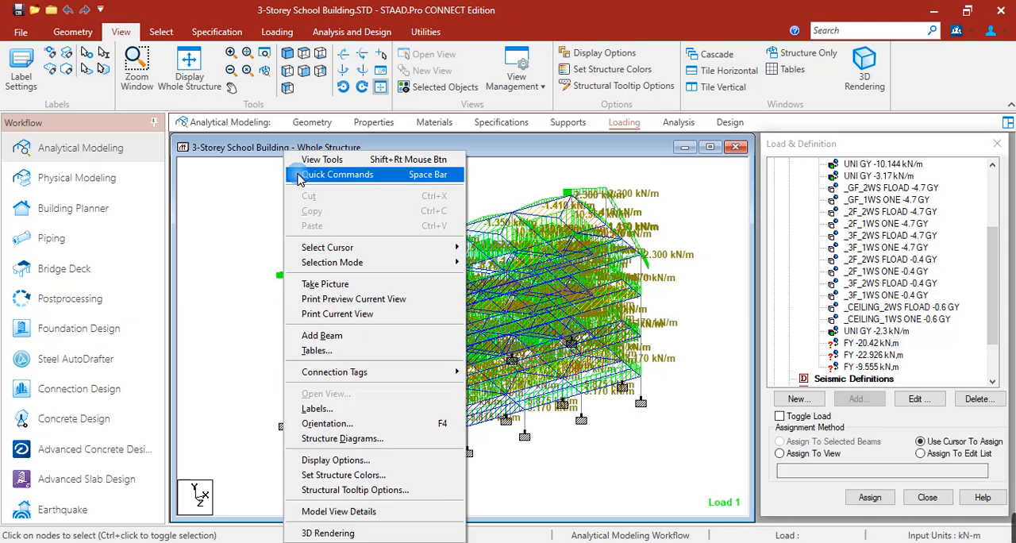
pyautogui.moveTo(373, 247)
pyautogui.click(492, 249)
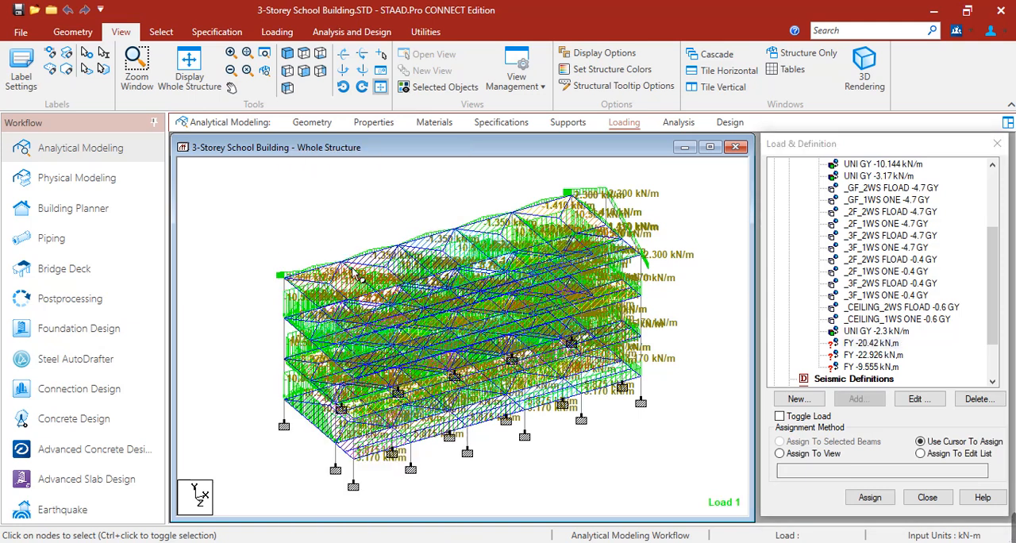
pyautogui.click(498, 220)
pyautogui.click(561, 238)
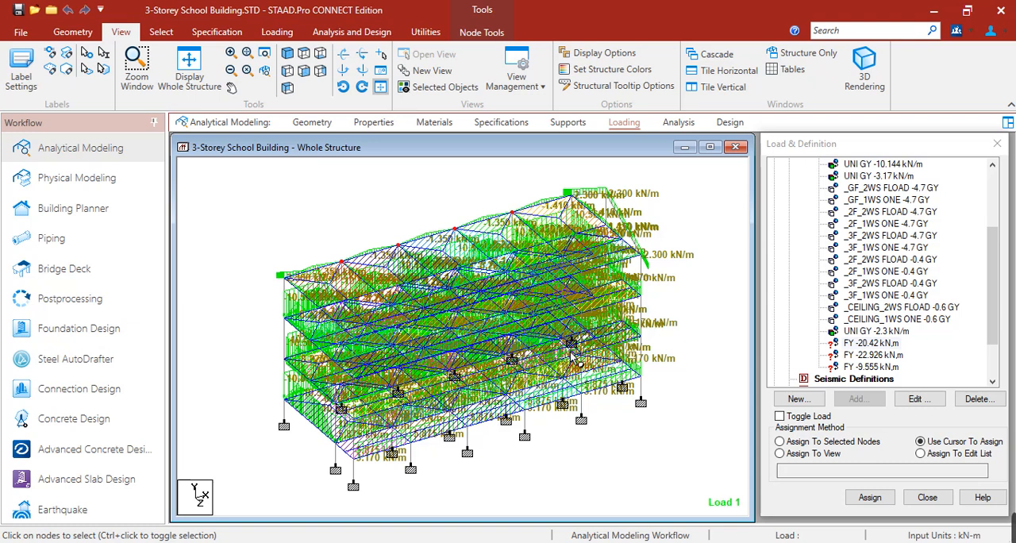
# Step: Create a node group named NODE_9
pyautogui.click(317, 124)
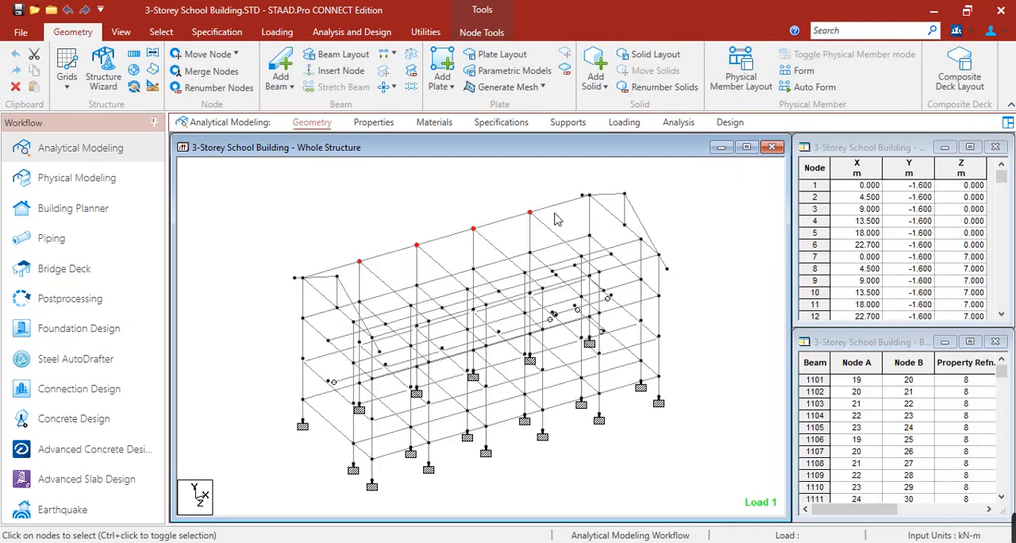
pyautogui.hotkey('ctrl', 'g')
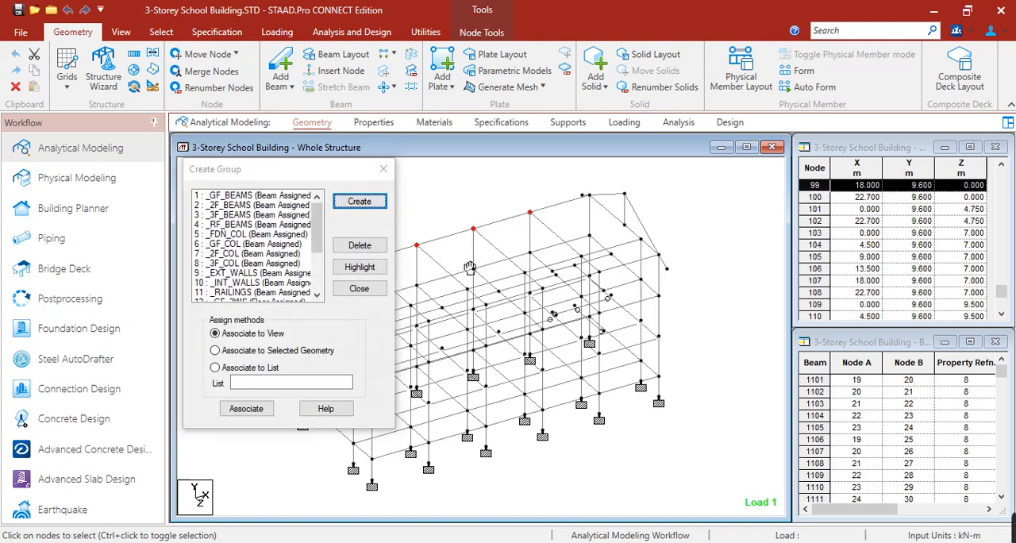
pyautogui.click(348, 208)
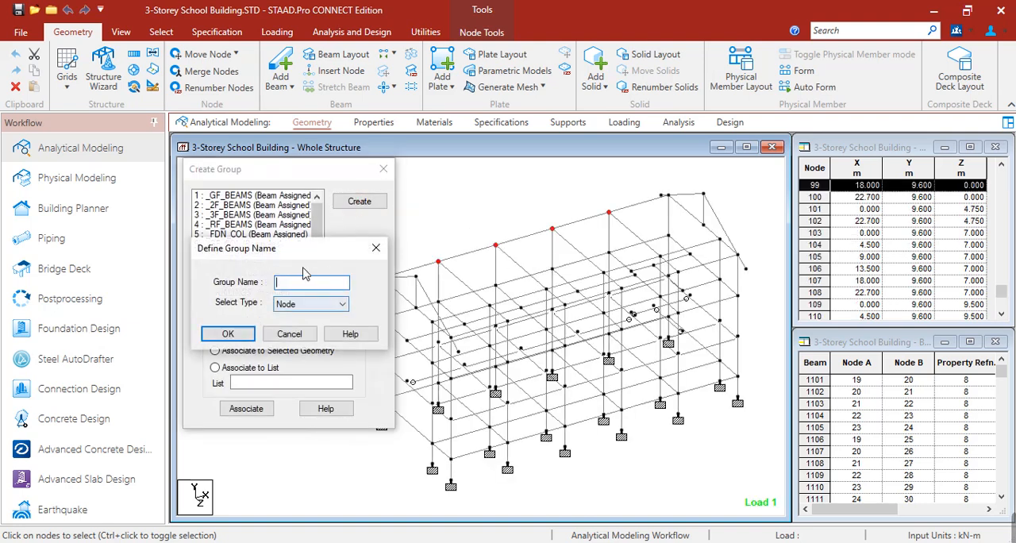
pyautogui.write('NODE 9')
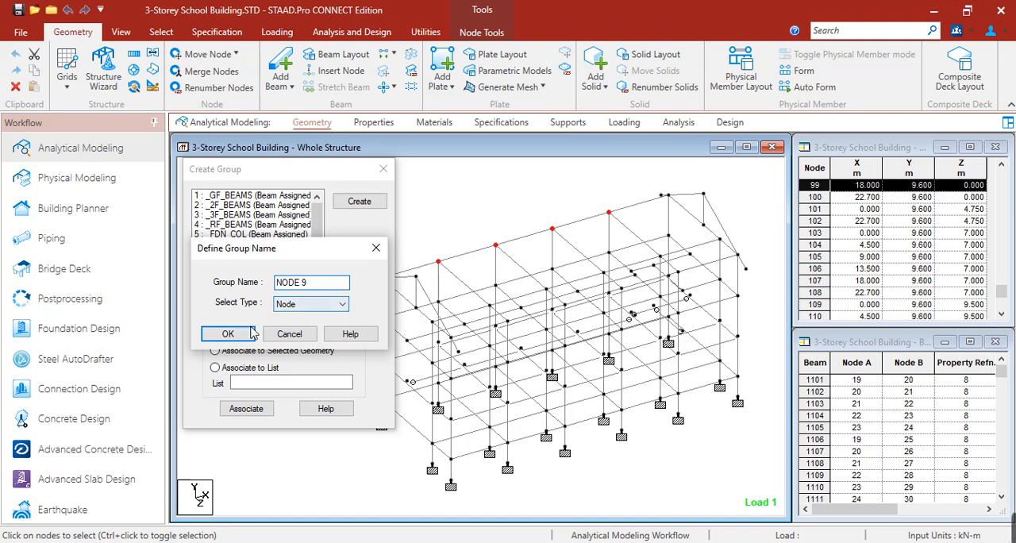
pyautogui.click(228, 334)
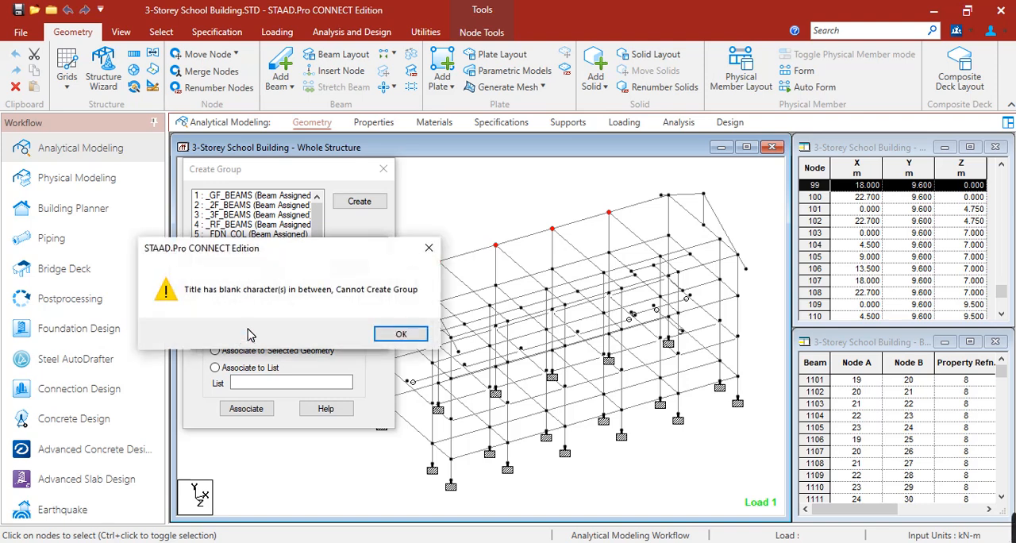
pyautogui.click(401, 334)
pyautogui.click(302, 283)
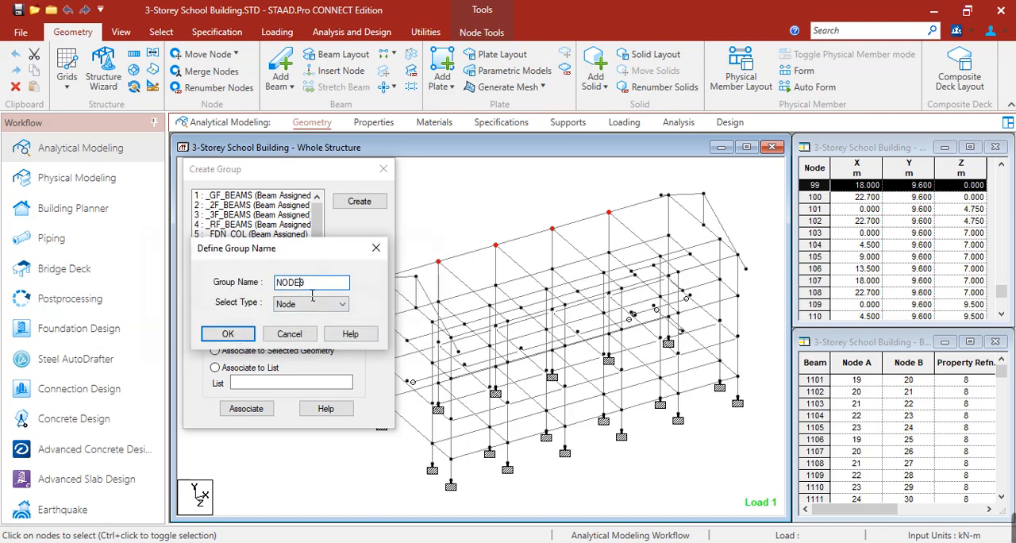
pyautogui.write('_')
pyautogui.click(228, 334)
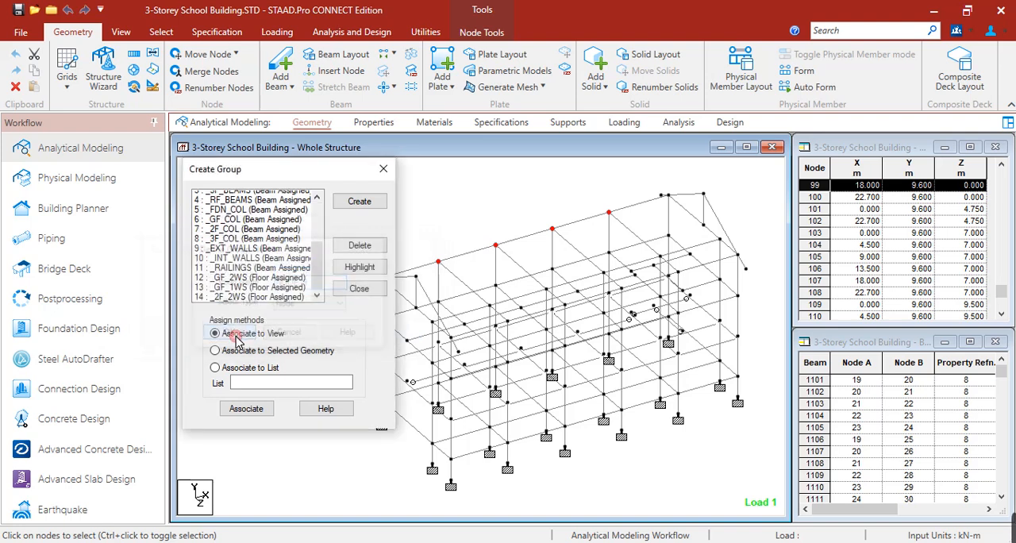
# Step: Associate the selected roof nodes 96 to 99 with the NODE_9 group and highlight the group
pyautogui.moveTo(519, 281); pyautogui.dragTo(544, 274, button='middle')
pyautogui.scroll(1, 529, 270)
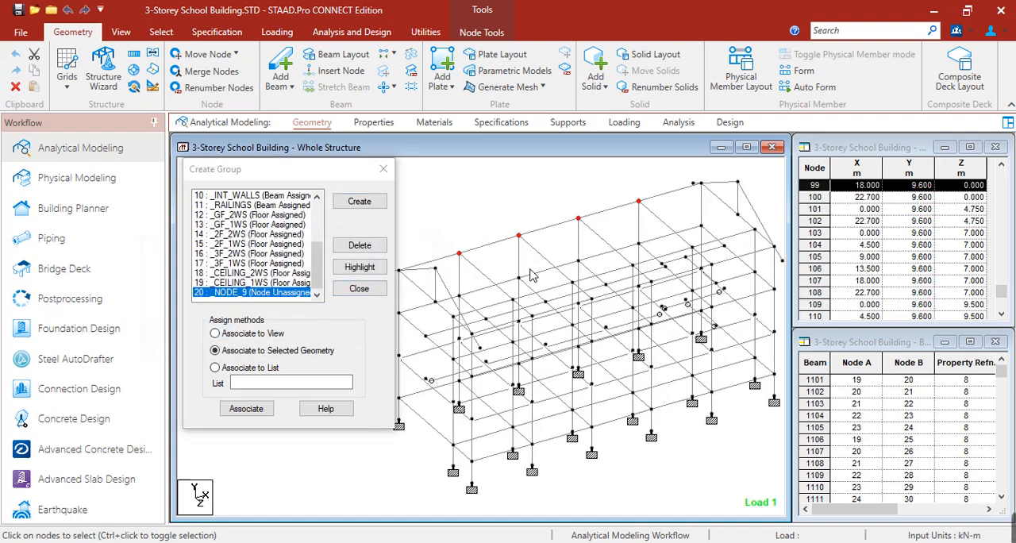
pyautogui.click(247, 409)
pyautogui.click(299, 293)
pyautogui.click(349, 267)
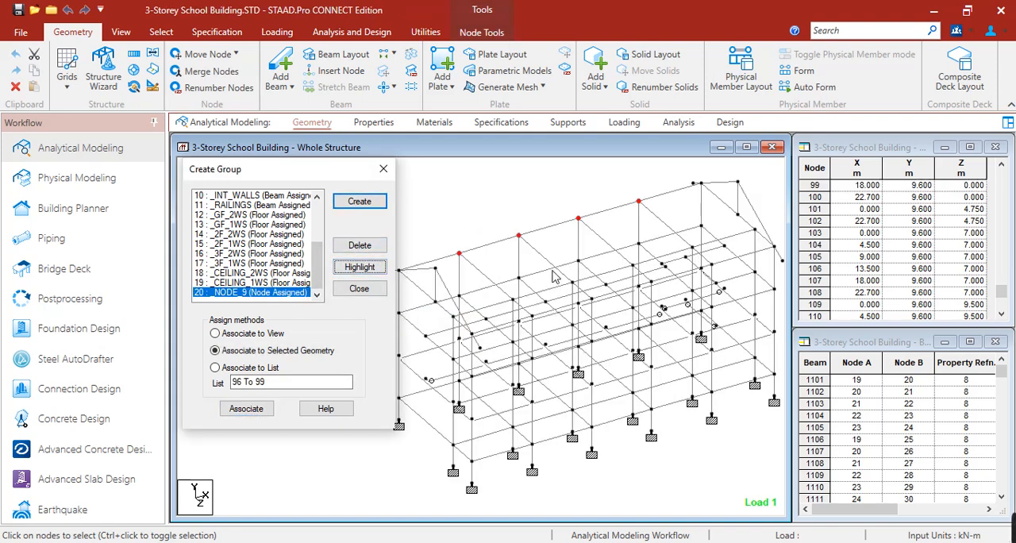
# Step: Clear the selection, return to the nodes cursor and create two more node groups named NODE_17 and NODE_1
pyautogui.scroll(1, 573, 273)
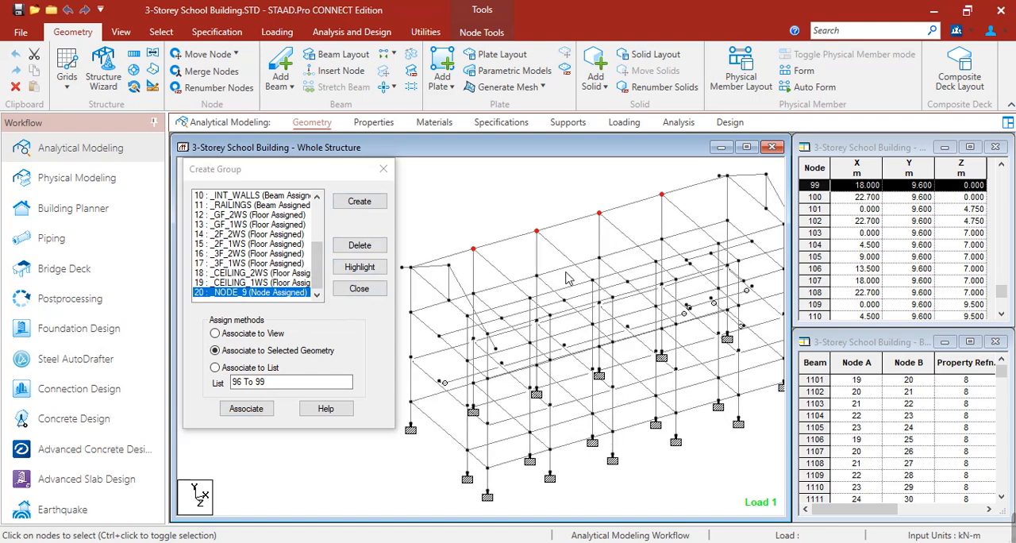
pyautogui.click(473, 204)
pyautogui.rightClick(473, 204)
pyautogui.moveTo(528, 249)
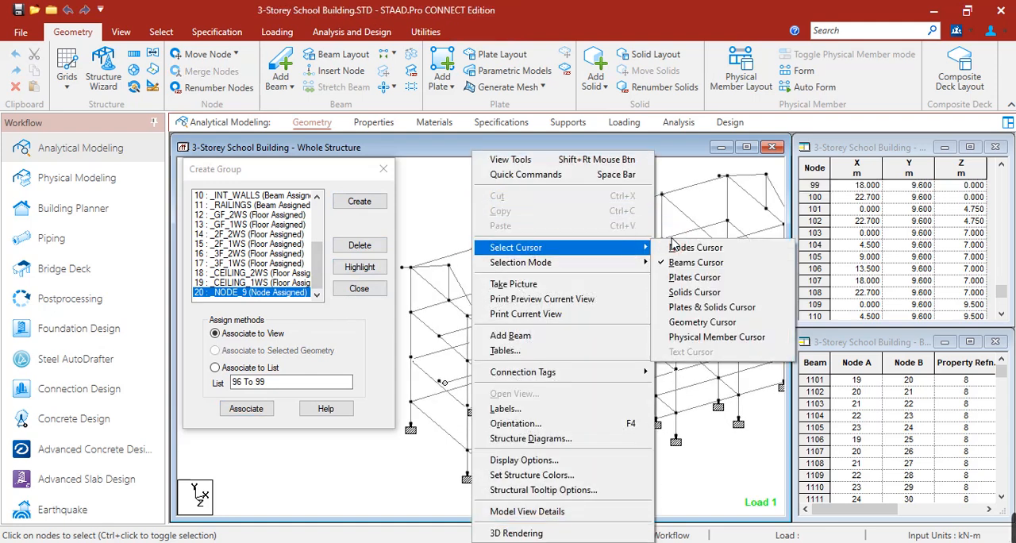
pyautogui.click(676, 251)
pyautogui.click(350, 201)
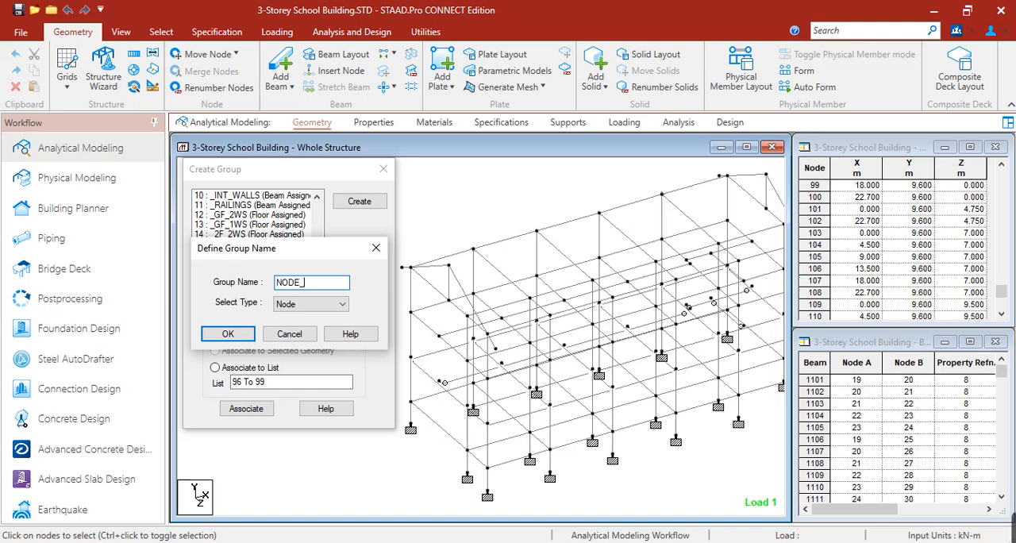
pyautogui.write('NODE_17')
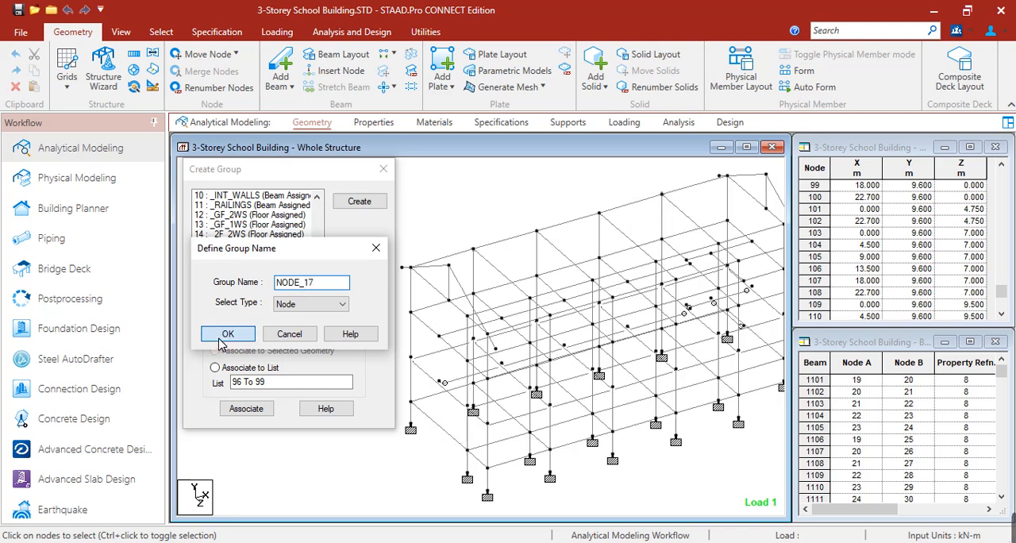
pyautogui.click(228, 333)
pyautogui.click(359, 202)
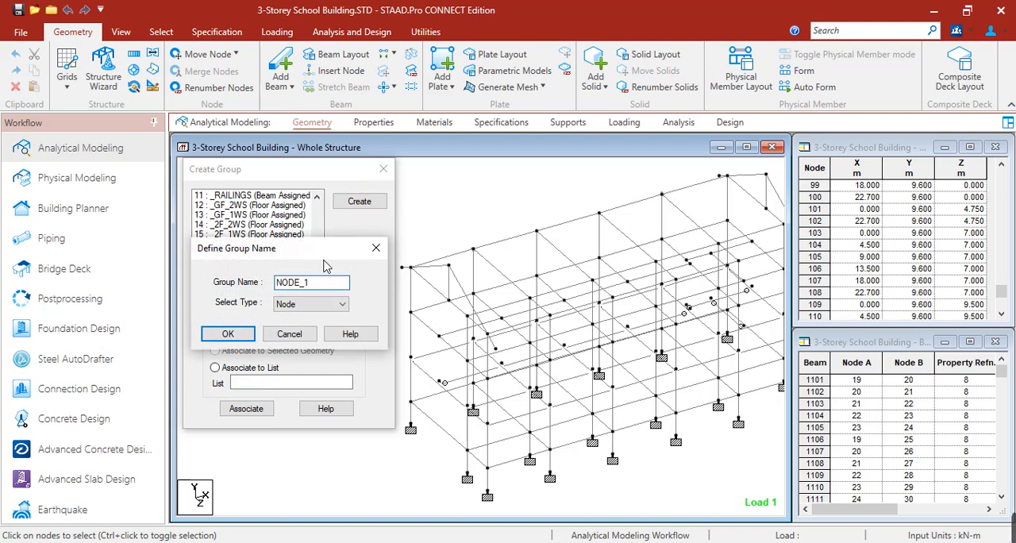
pyautogui.click(228, 333)
# Step: Associate the four intermediate roof nodes 104 to 107 at Z = 7 m with the NODE_17 group
pyautogui.click(262, 282)
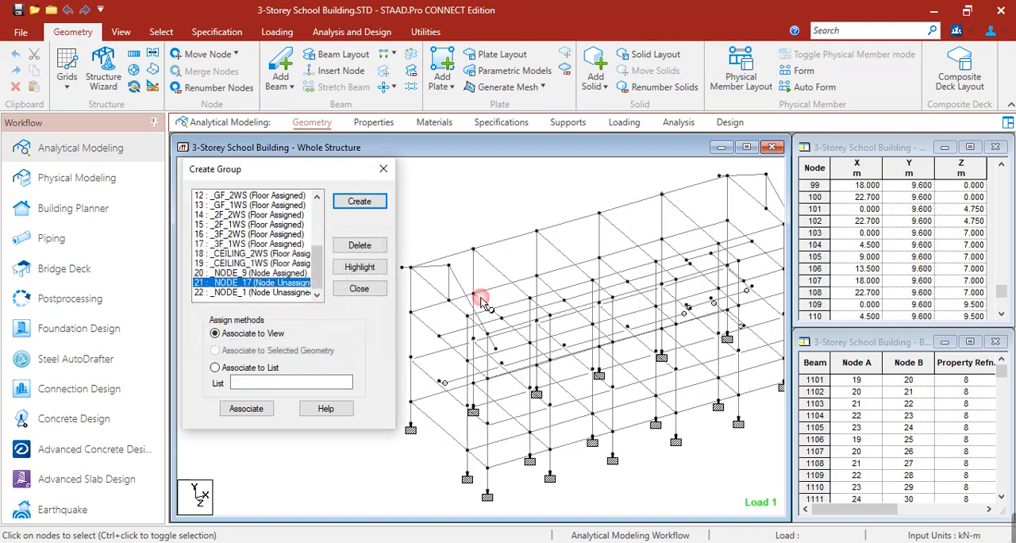
pyautogui.click(529, 298)
pyautogui.keyDown('ctrl'); pyautogui.click(592, 280); pyautogui.keyUp('ctrl')
pyautogui.keyDown('ctrl'); pyautogui.click(655, 261); pyautogui.keyUp('ctrl')
pyautogui.keyDown('ctrl'); pyautogui.click(717, 245); pyautogui.keyUp('ctrl')
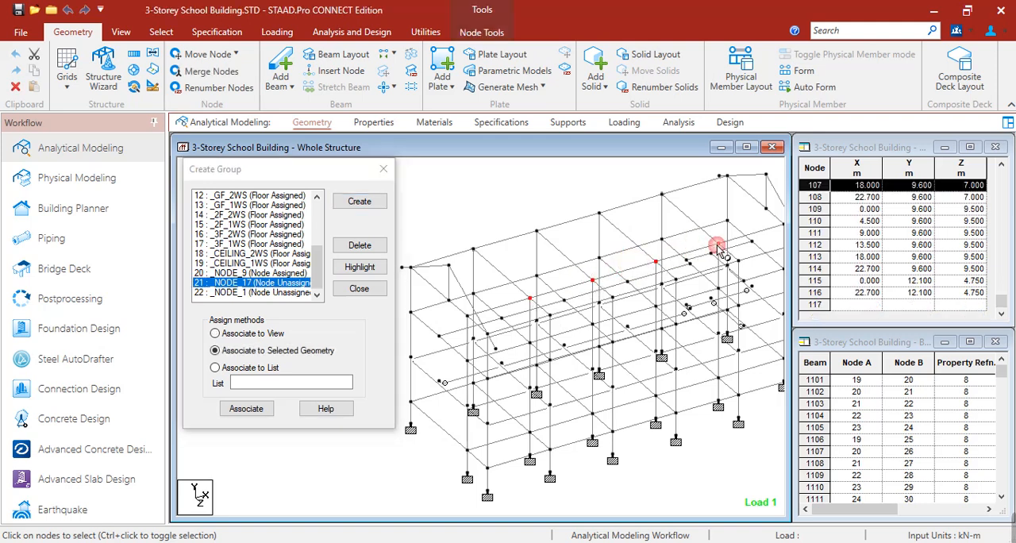
pyautogui.click(247, 410)
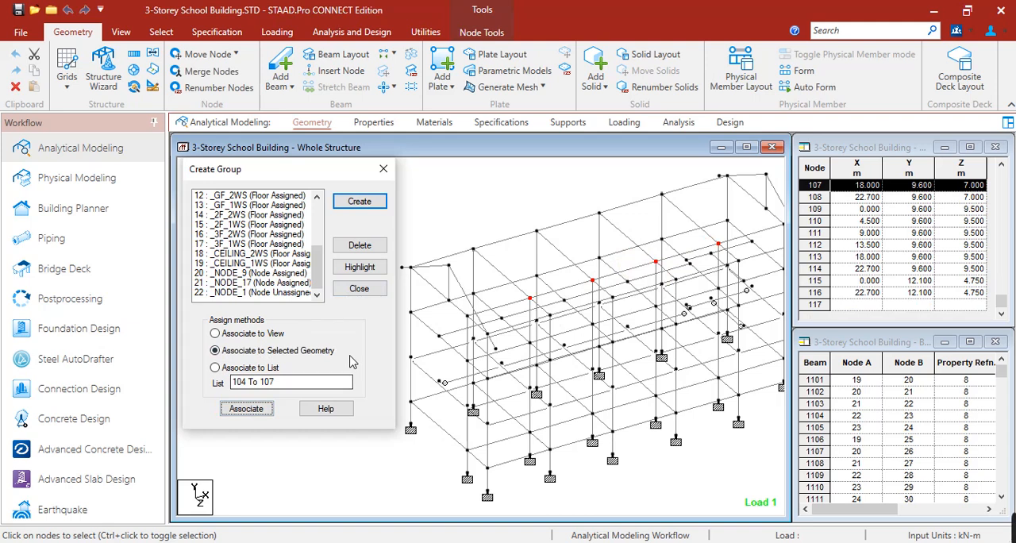
# Step: Associate the four intermediate roof nodes 110 to 113 at Z = 9.5 m with the NODE_1 group
pyautogui.click(293, 293)
pyautogui.click(545, 328)
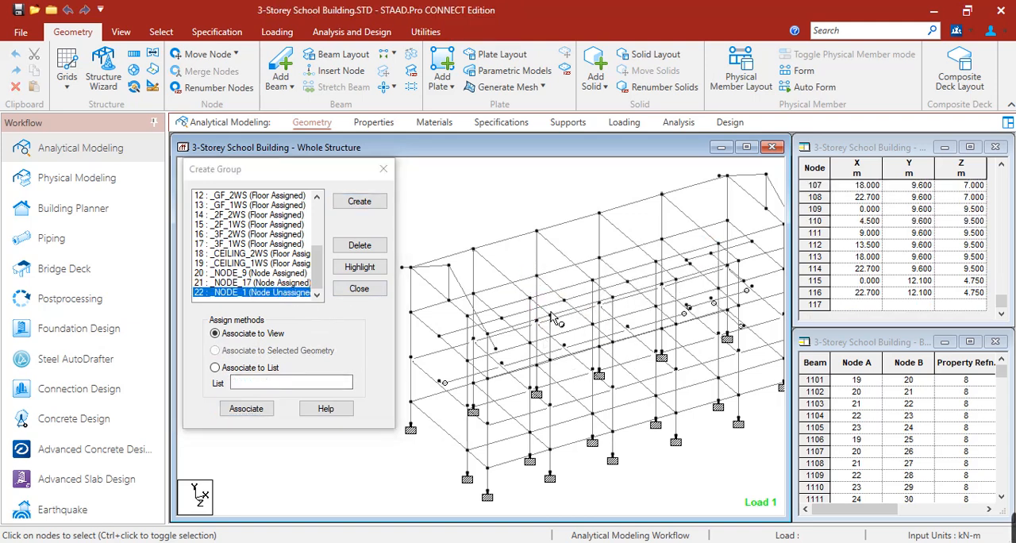
pyautogui.click(550, 315)
pyautogui.keyDown('ctrl'); pyautogui.click(612, 298); pyautogui.keyUp('ctrl')
pyautogui.keyDown('ctrl'); pyautogui.click(676, 280); pyautogui.keyUp('ctrl')
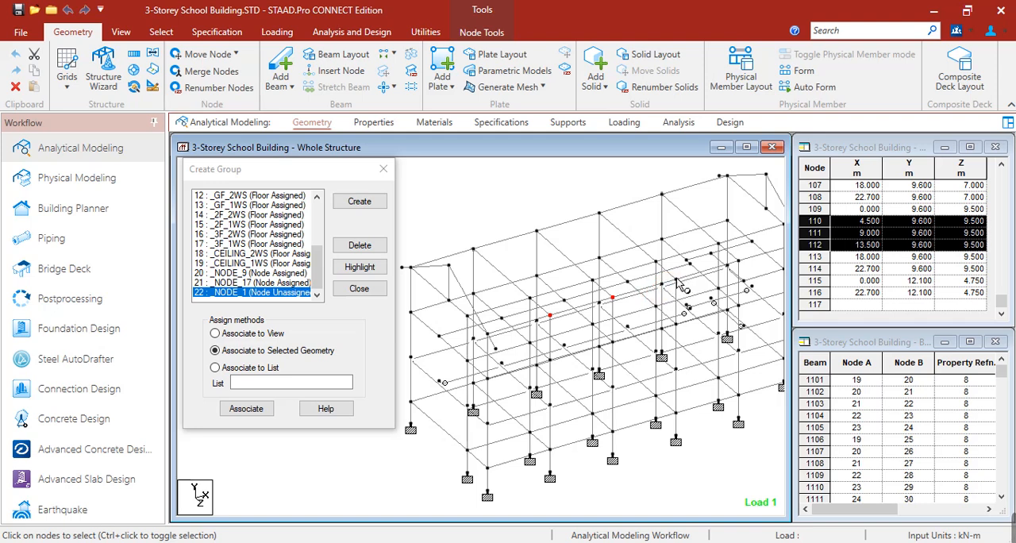
pyautogui.keyDown('ctrl'); pyautogui.click(738, 261); pyautogui.keyUp('ctrl')
pyautogui.moveTo(721, 316); pyautogui.dragTo(689, 326, button='middle')
pyautogui.click(246, 408)
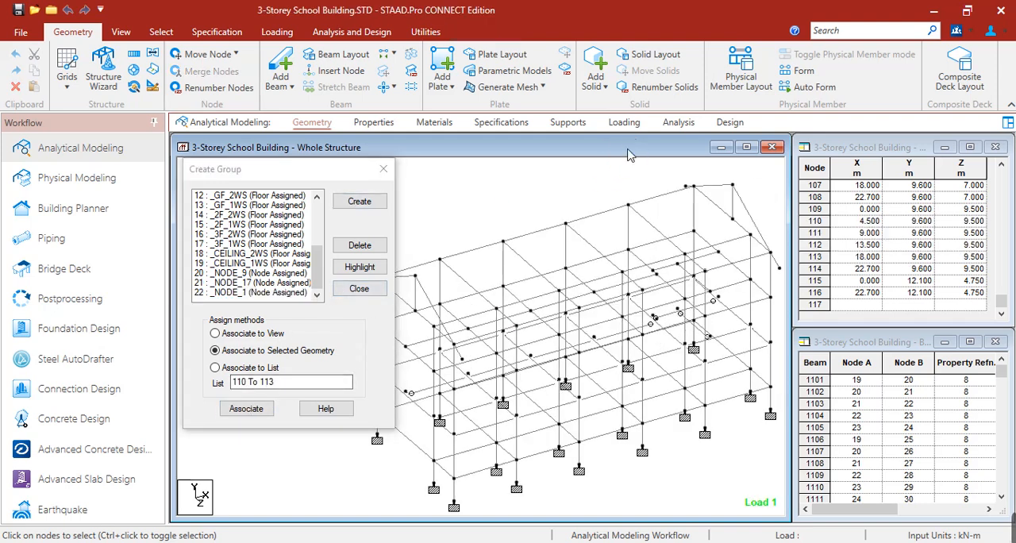
# Step: Return to the loading definitions, expand the reference load definitions and choose the unassigned FY -20.42 kN nodal load
pyautogui.click(624, 121)
pyautogui.click(802, 176)
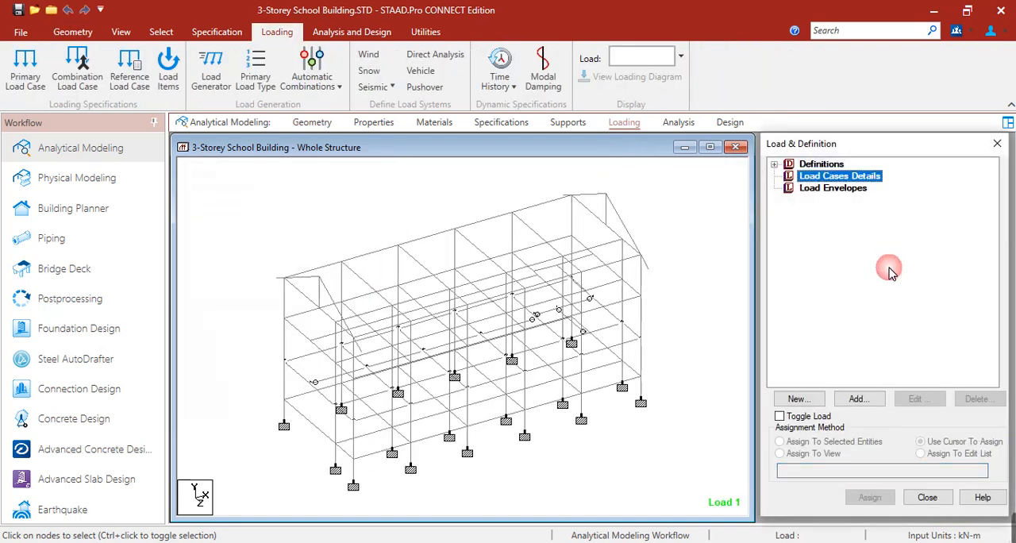
pyautogui.click(774, 164)
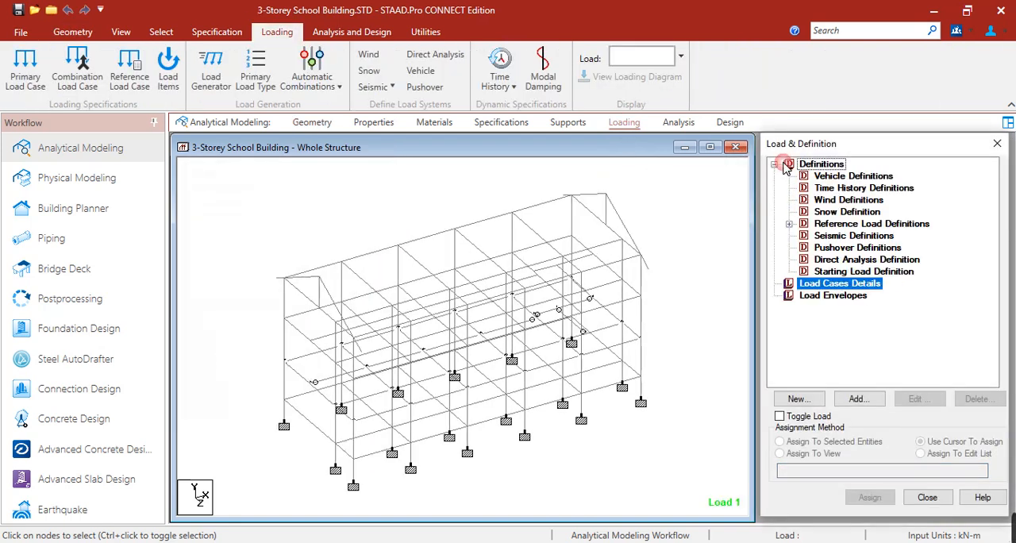
pyautogui.click(789, 223)
pyautogui.click(804, 236)
pyautogui.scroll(-1, 887, 325)
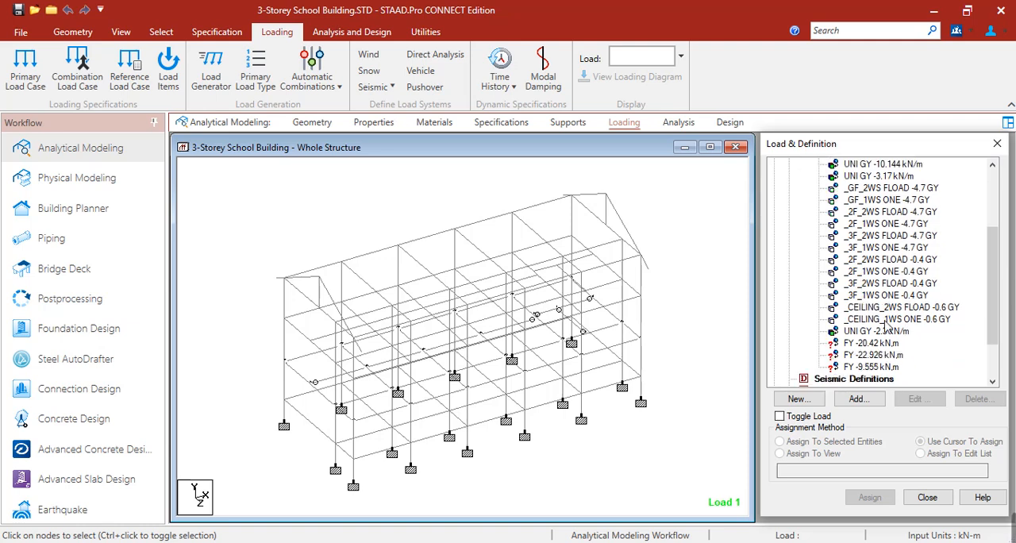
pyautogui.click(881, 344)
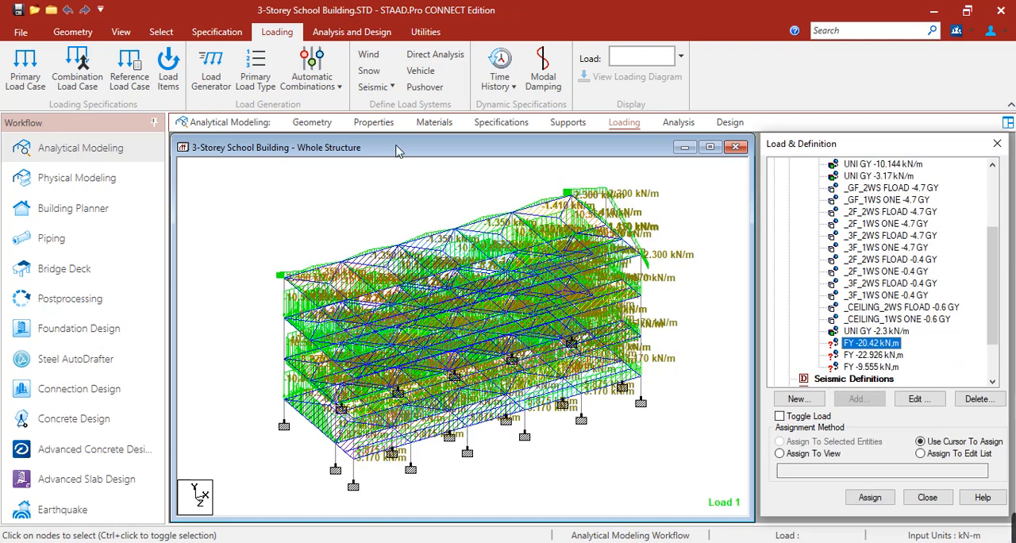
# Step: Highlight the NODE_9 group and assign the FY -20.42 kN load to its selected nodes 96 to 99
pyautogui.hotkey('ctrl', 'g')
pyautogui.scroll(-2, 260, 258)
pyautogui.scroll(-2, 258, 260)
pyautogui.click(258, 273)
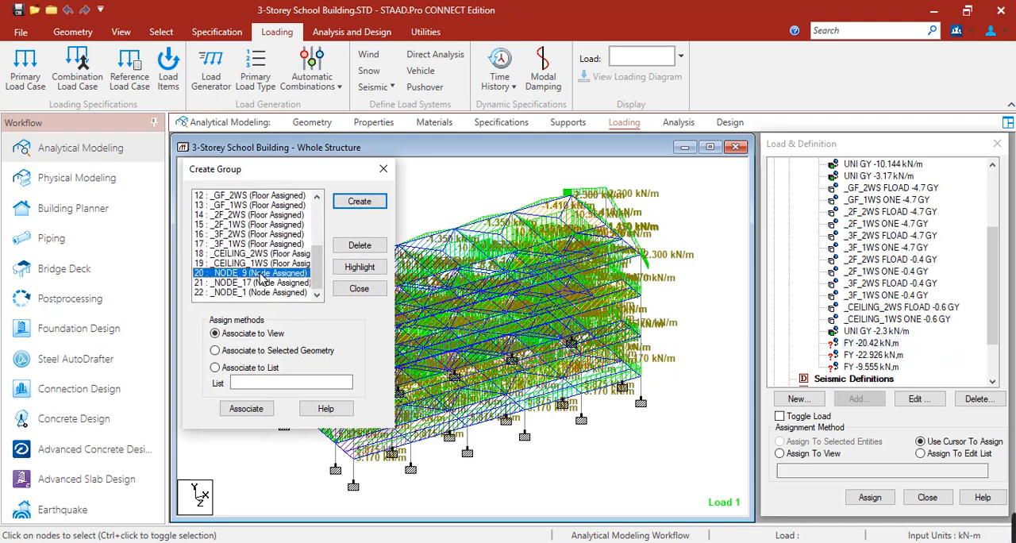
pyautogui.click(359, 266)
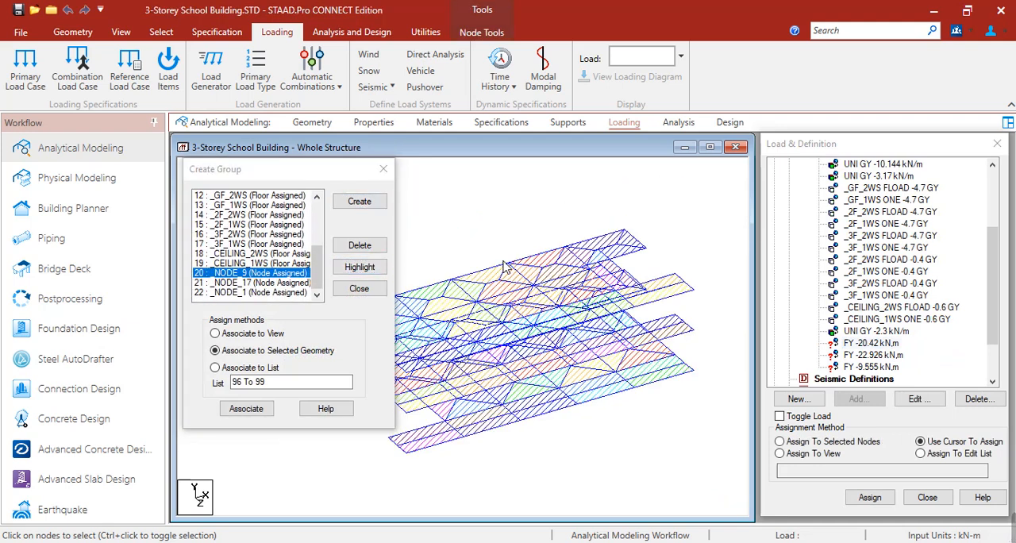
pyautogui.click(831, 444)
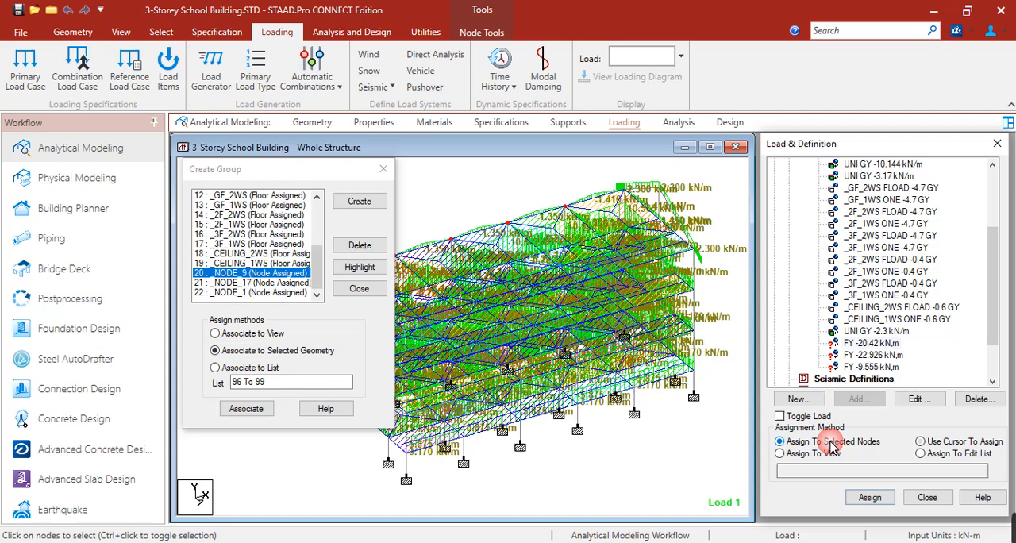
pyautogui.click(870, 497)
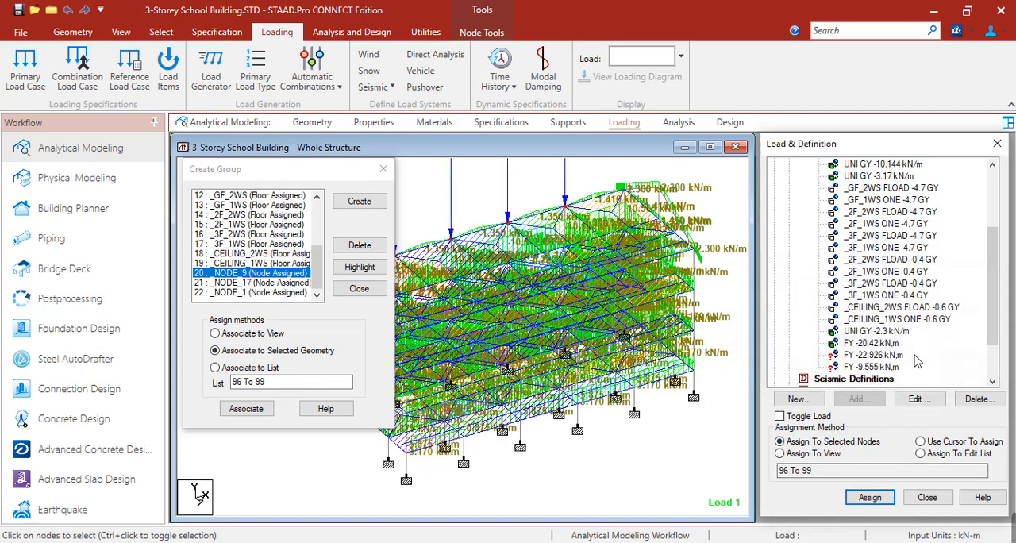
# Step: Highlight the NODE_17 group and assign the FY -22.926 kN load to its selected nodes 104 to 107
pyautogui.scroll(-3, 593, 322)
pyautogui.moveTo(548, 242); pyautogui.dragTo(555, 355, button='middle')
pyautogui.scroll(-3, 556, 352)
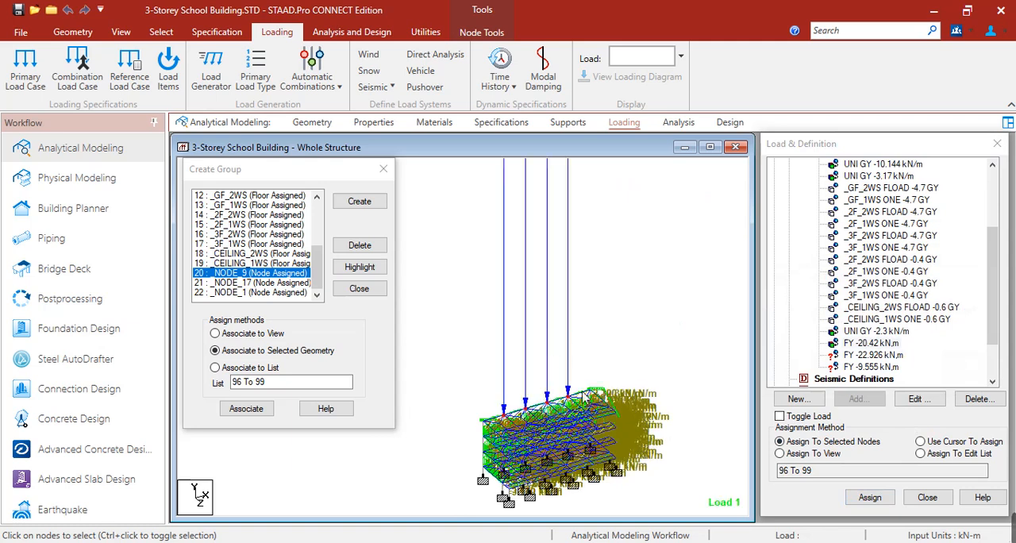
pyautogui.scroll(-1, 604, 442)
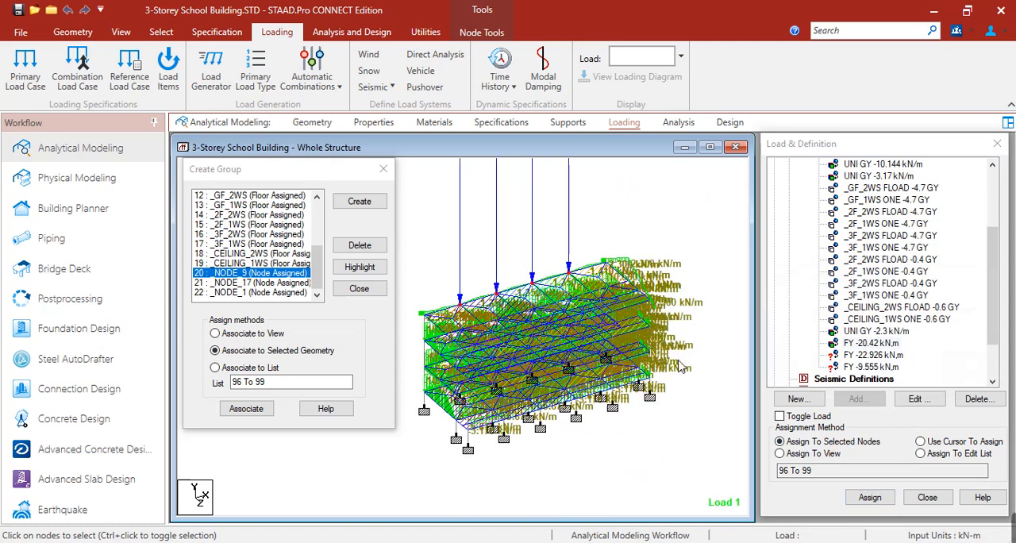
pyautogui.click(226, 283)
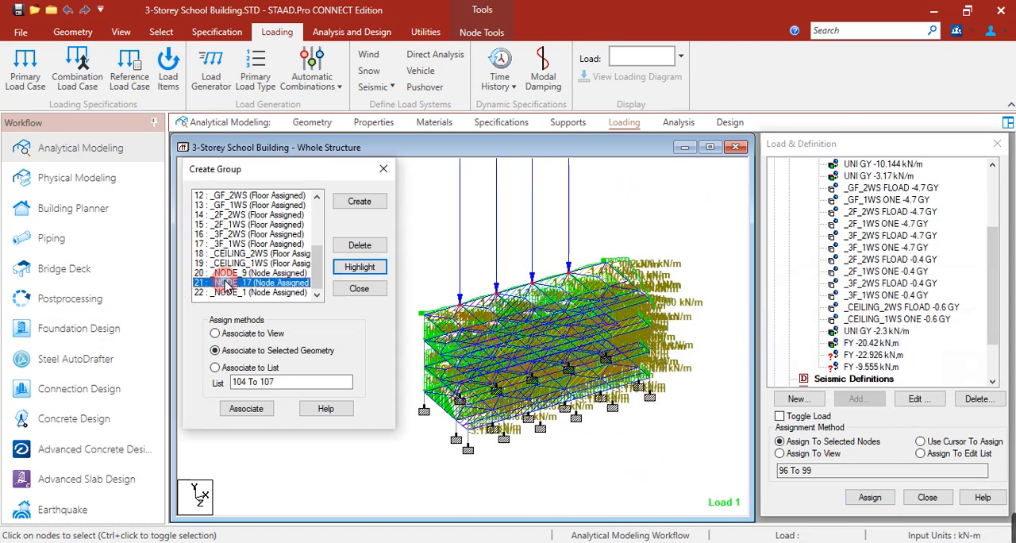
pyautogui.click(360, 266)
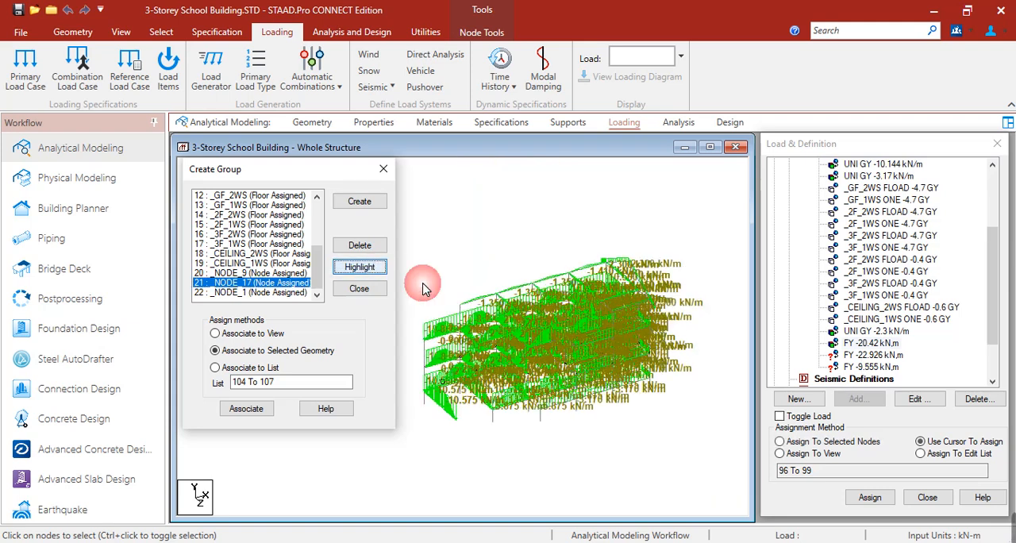
pyautogui.click(857, 355)
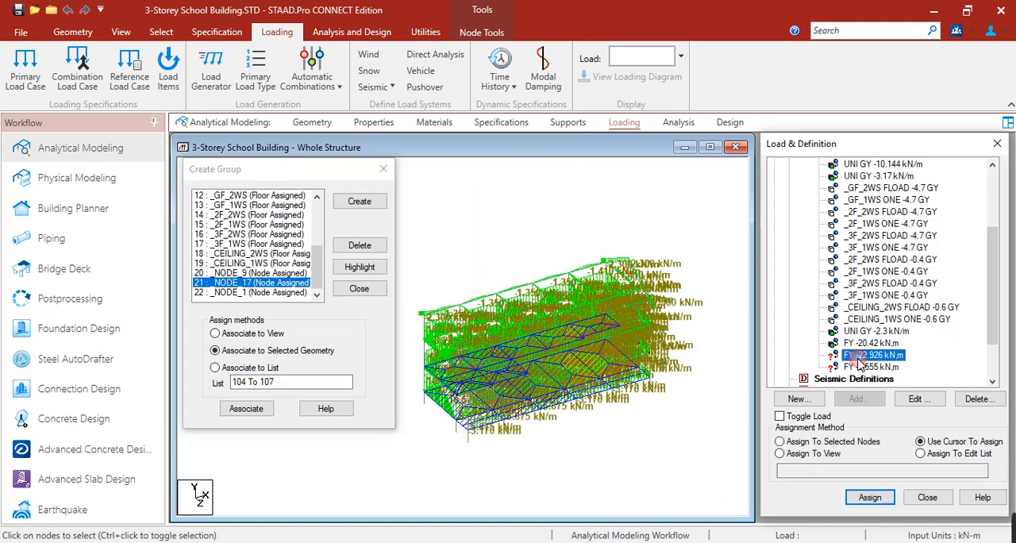
pyautogui.click(870, 499)
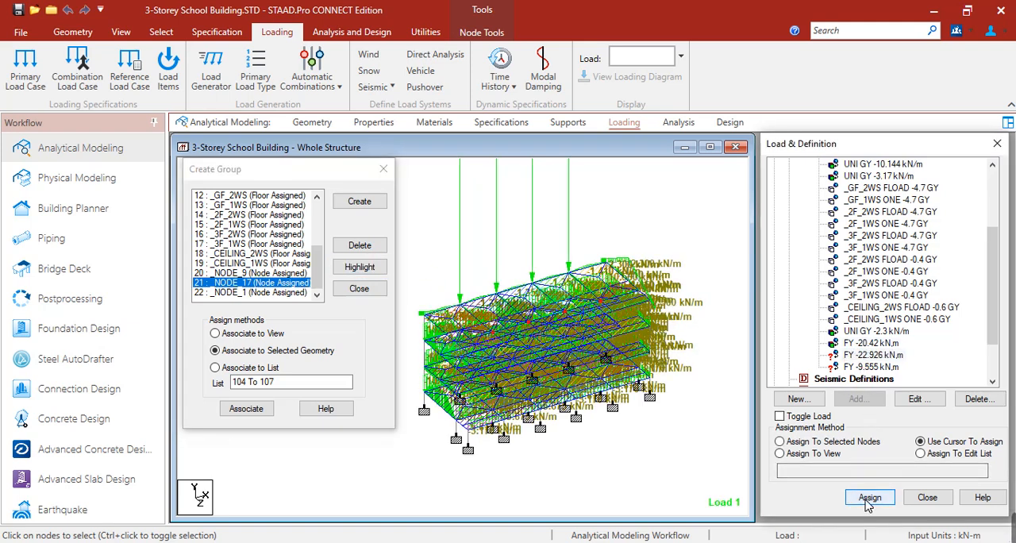
pyautogui.click(846, 442)
pyautogui.click(869, 497)
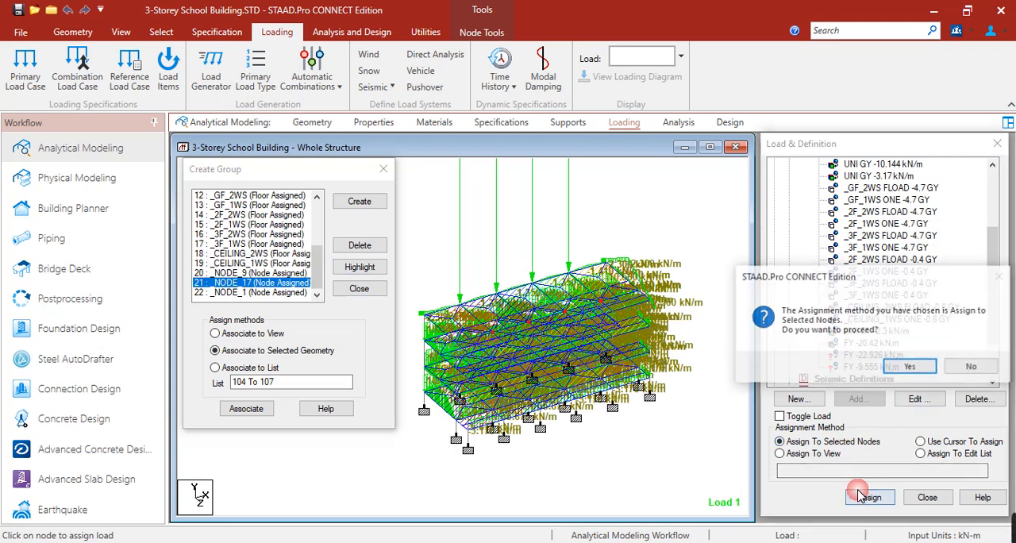
pyautogui.click(844, 427)
# Step: Highlight the NODE_1 group, assign the FY -9.555 kN load to its nodes 110 to 113 and close the group dialog
pyautogui.click(272, 294)
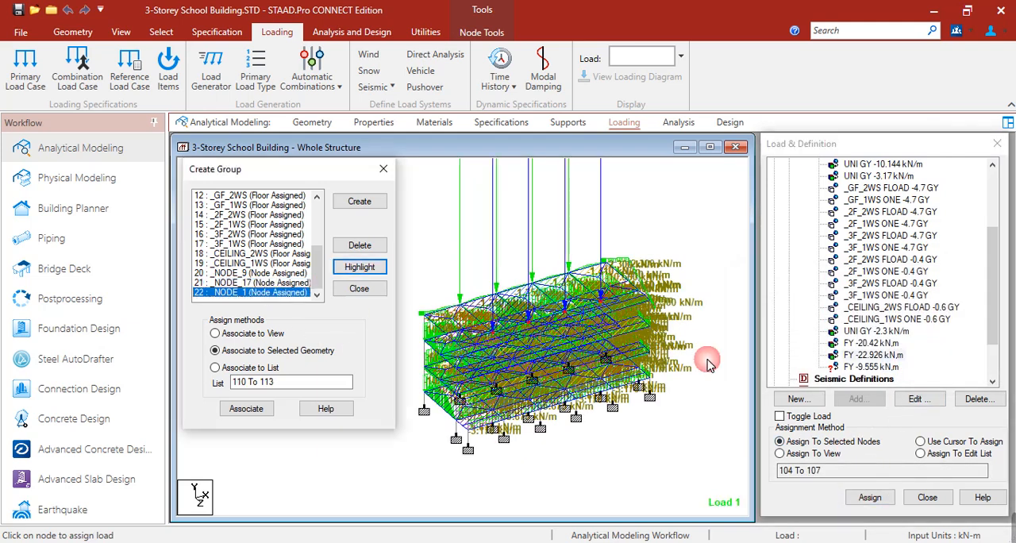
pyautogui.click(360, 266)
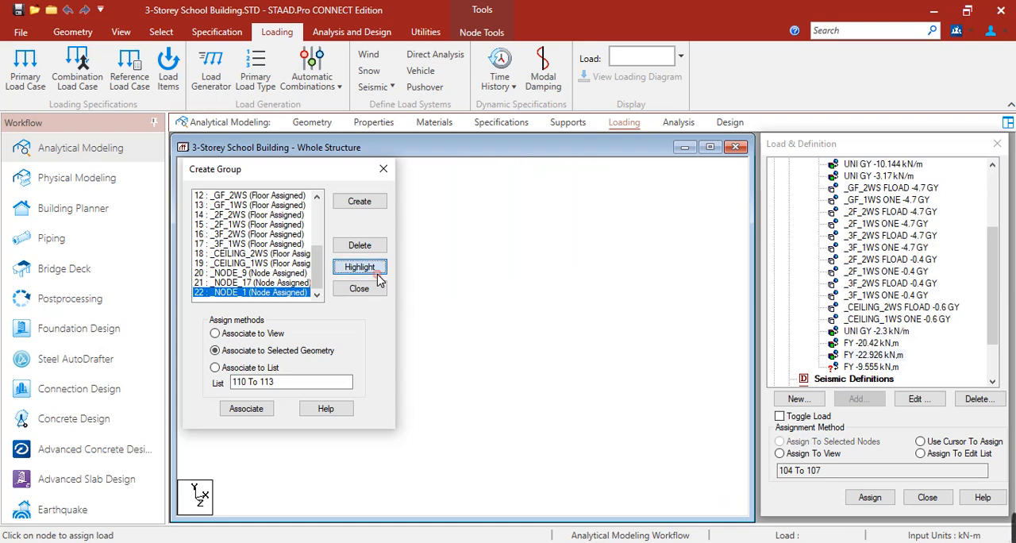
pyautogui.click(872, 366)
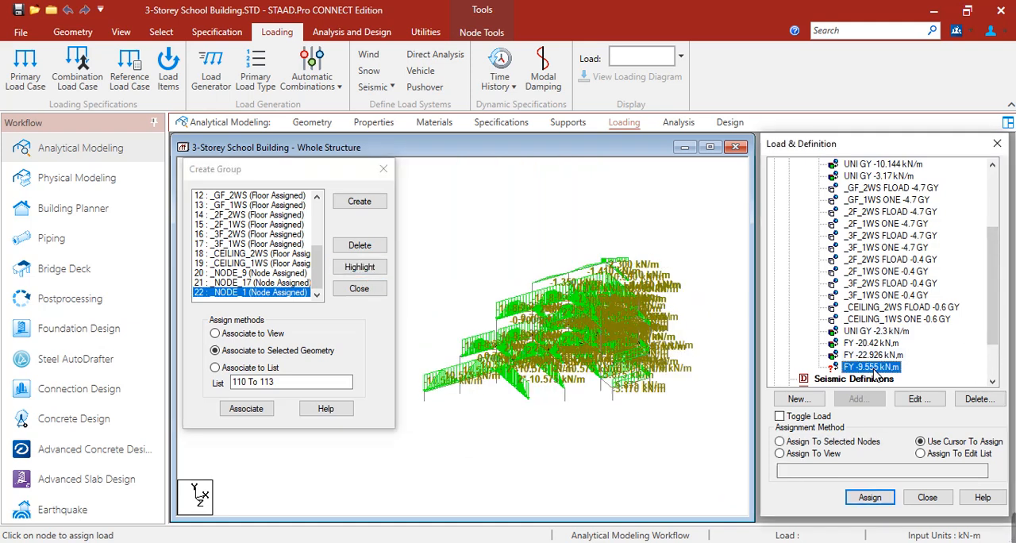
pyautogui.click(854, 442)
pyautogui.click(869, 498)
pyautogui.click(905, 427)
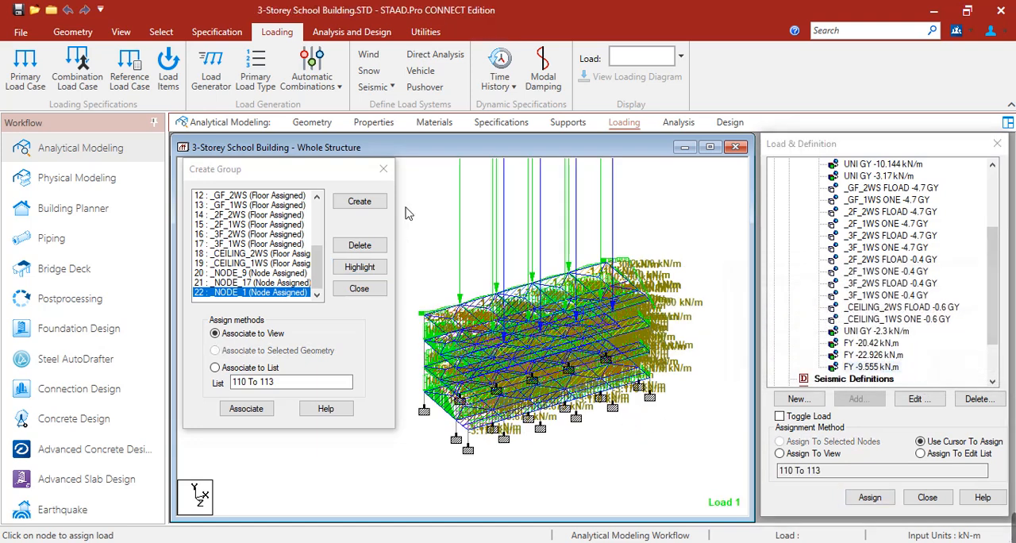
pyautogui.click(383, 169)
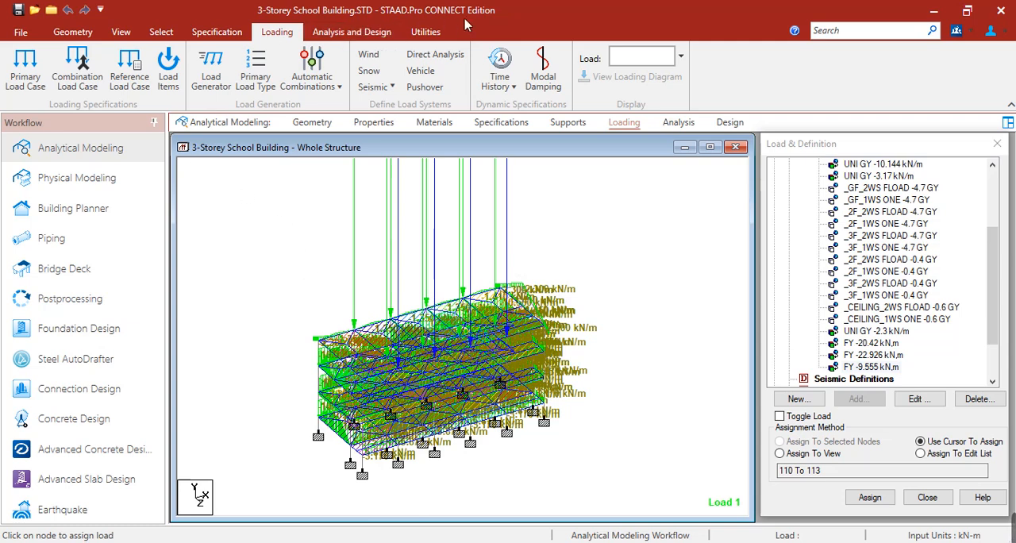
# Step: Open the diagram settings for load and result scales
pyautogui.click(435, 33)
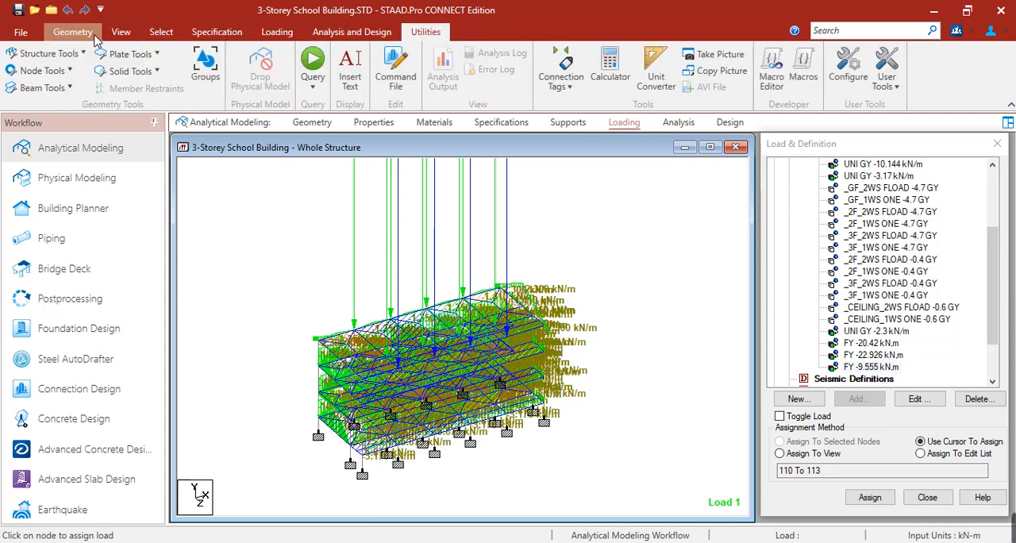
pyautogui.click(119, 32)
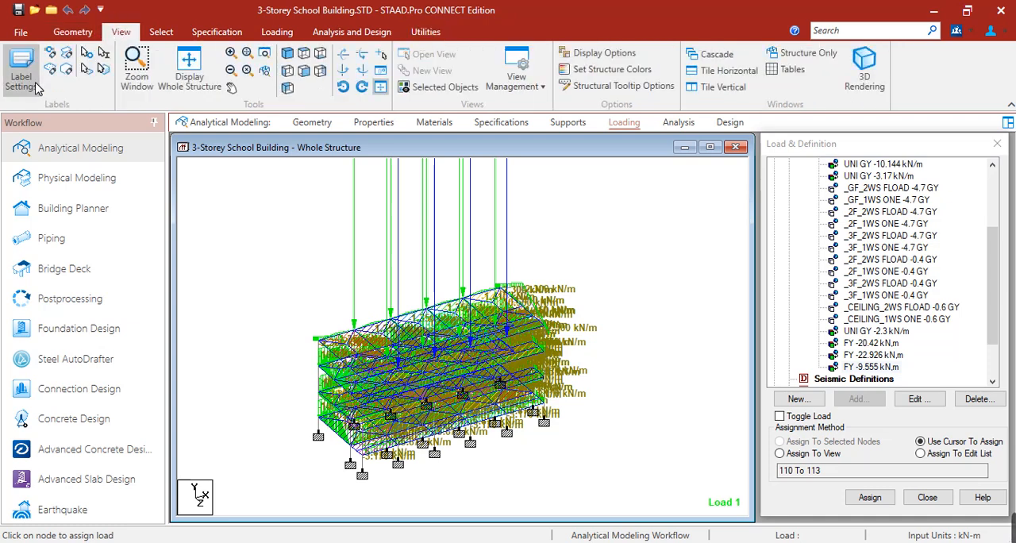
pyautogui.click(24, 79)
pyautogui.moveTo(537, 56); pyautogui.dragTo(836, 59)
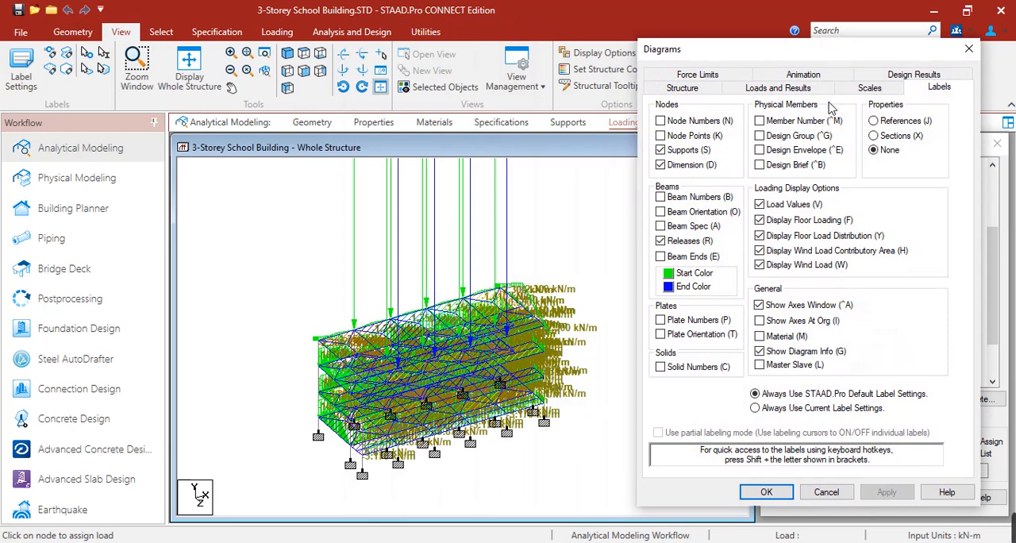
pyautogui.click(868, 88)
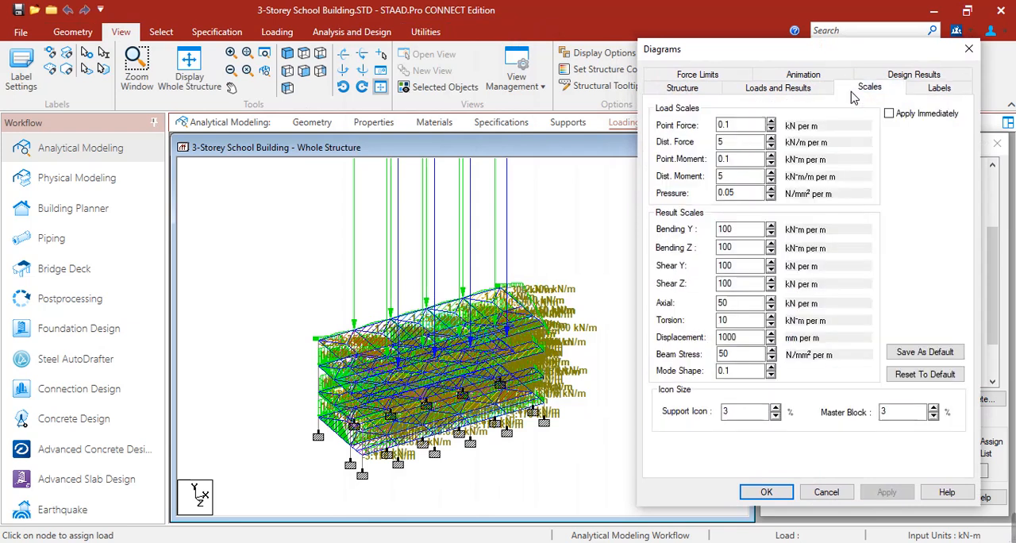
# Step: Try point force display scales of 0.5 and 6 kN per m on the structure
pyautogui.click(770, 123)
pyautogui.click(771, 123)
pyautogui.click(771, 122)
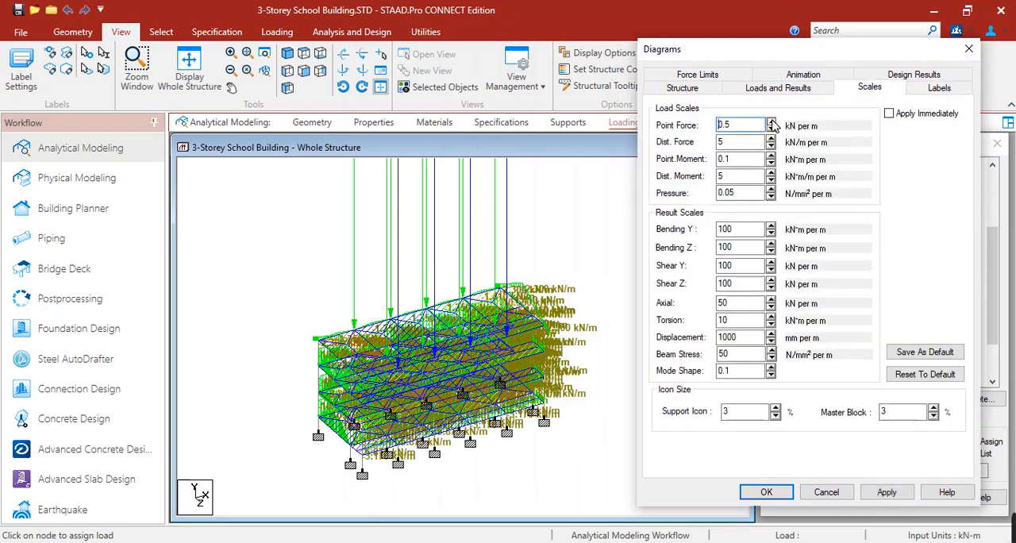
pyautogui.click(880, 493)
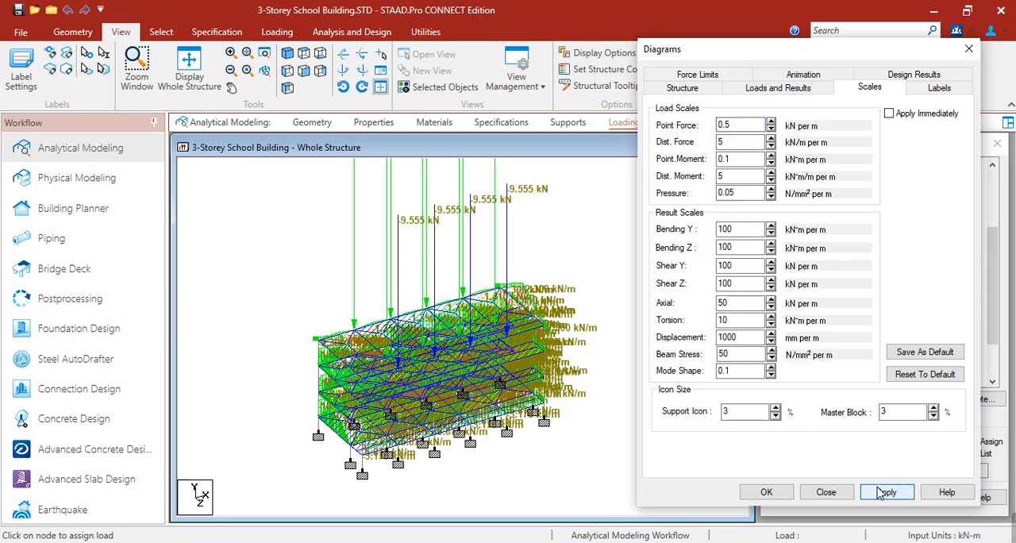
pyautogui.click(771, 122)
pyautogui.click(771, 122)
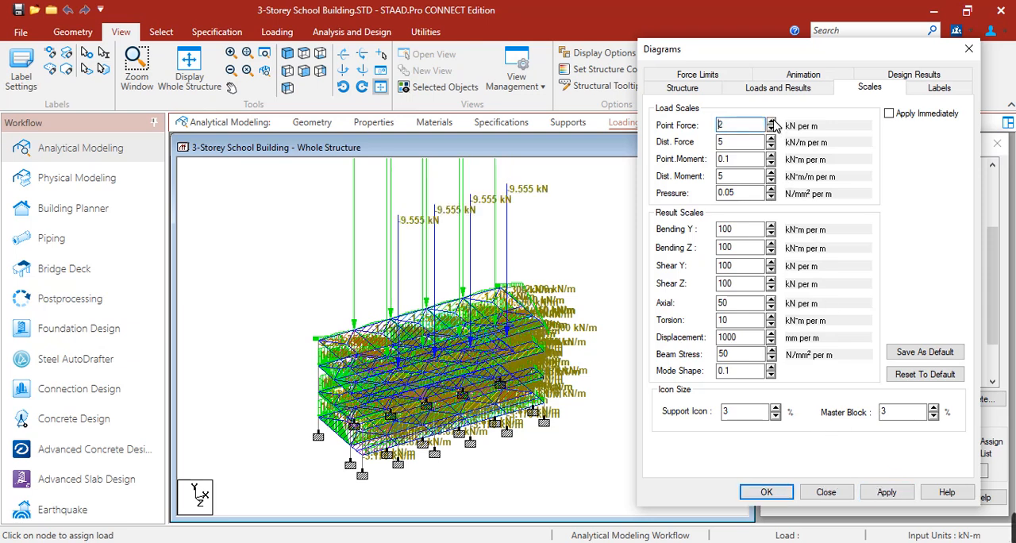
pyautogui.click(886, 492)
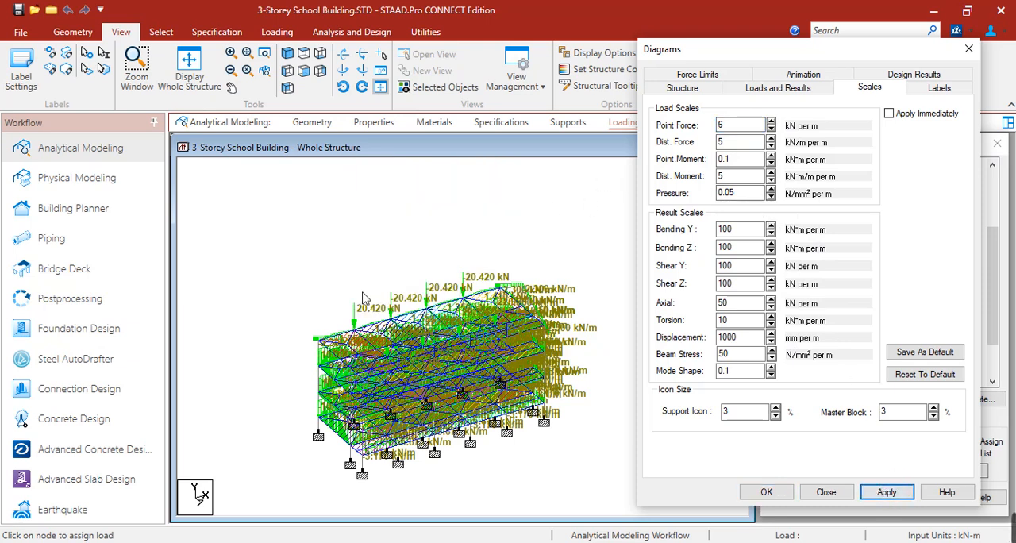
# Step: Set the point force display scale to 5 kN per m and accept the diagram settings
pyautogui.click(770, 129)
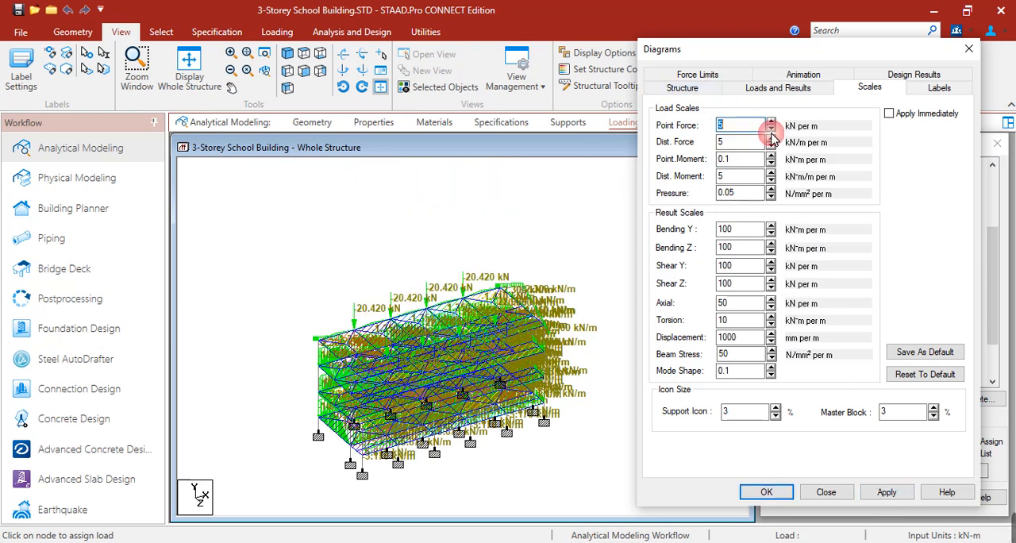
pyautogui.click(885, 493)
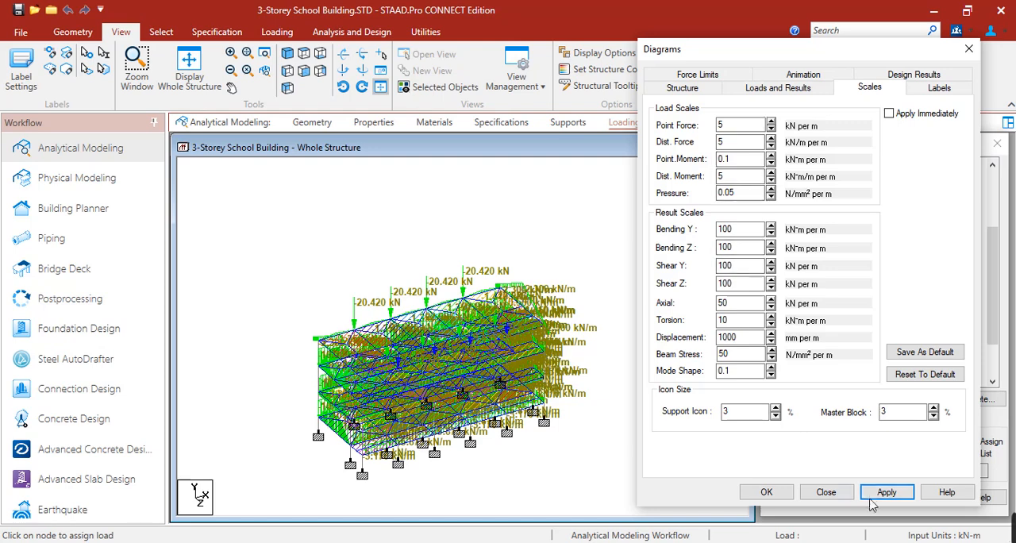
pyautogui.click(785, 493)
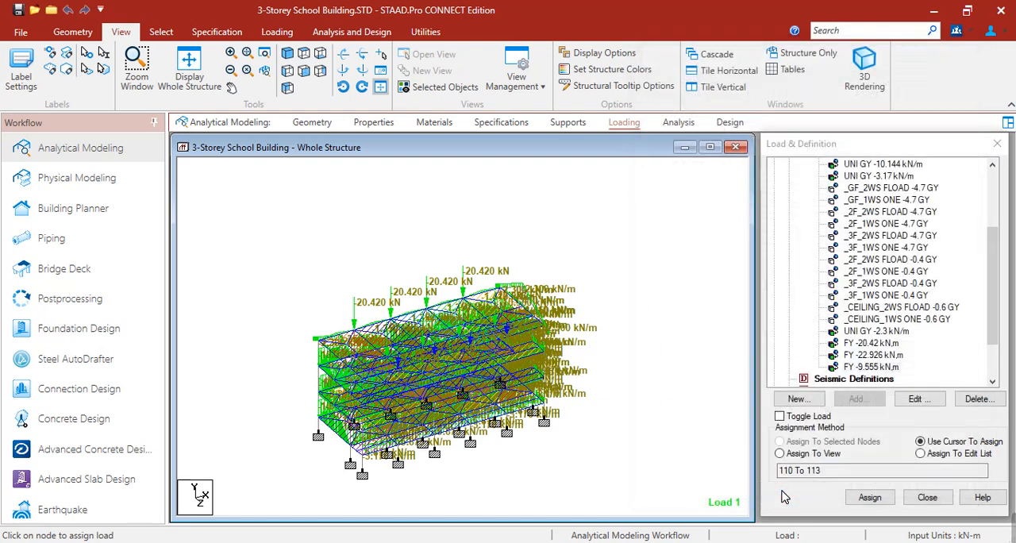
pyautogui.scroll(3, 444, 403)
pyautogui.moveTo(446, 403); pyautogui.dragTo(458, 386, button='middle')
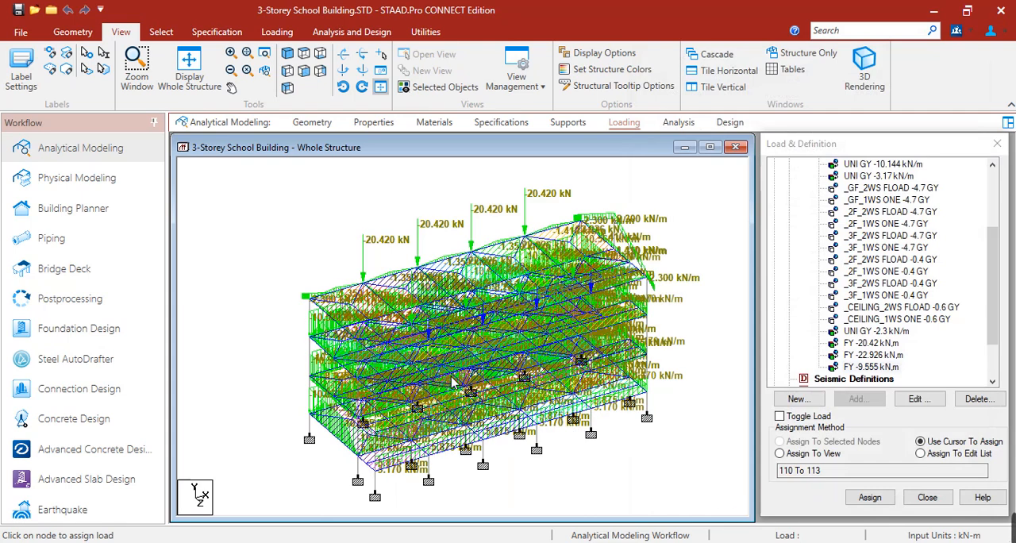